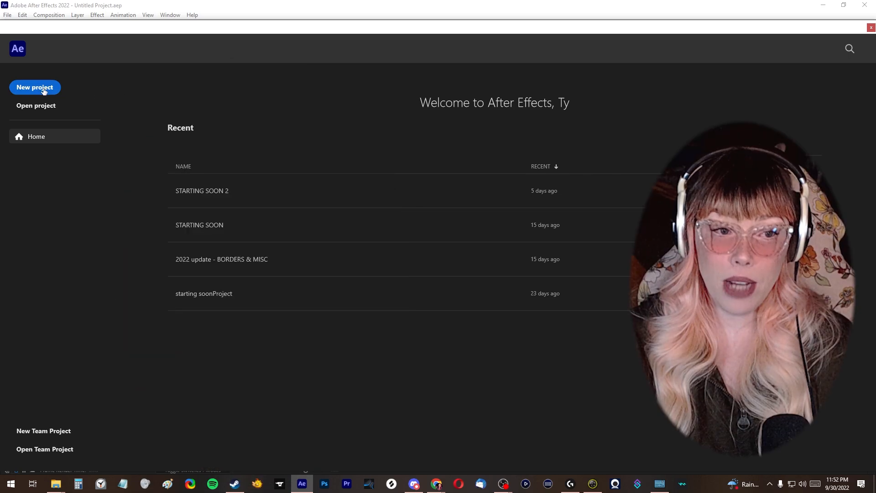
Step: Create a new project and import STARTING SOON.psd as Composition - Retain Layer Sizes with Editable Layer Styles
{"action": "left_click", "coordinate": [44, 90]}
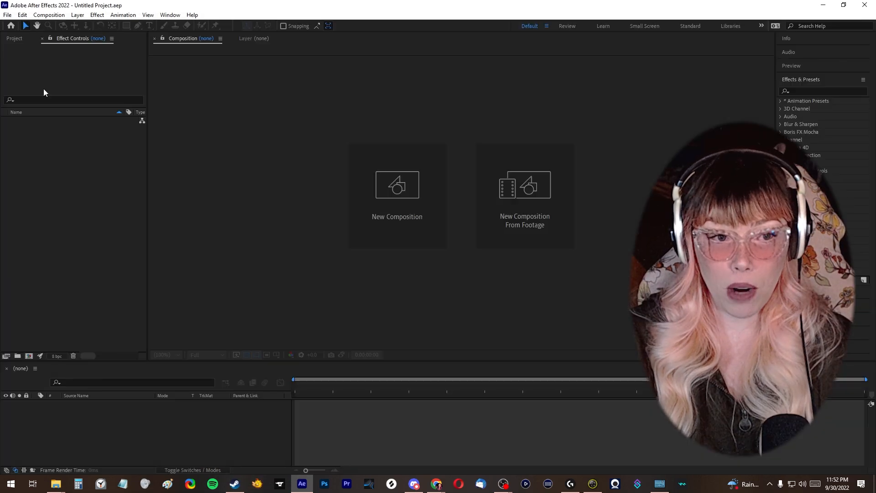
{"action": "left_click", "coordinate": [56, 484]}
{"action": "left_click_drag", "start_coordinate": [424, 44], "coordinate": [424, 44]}
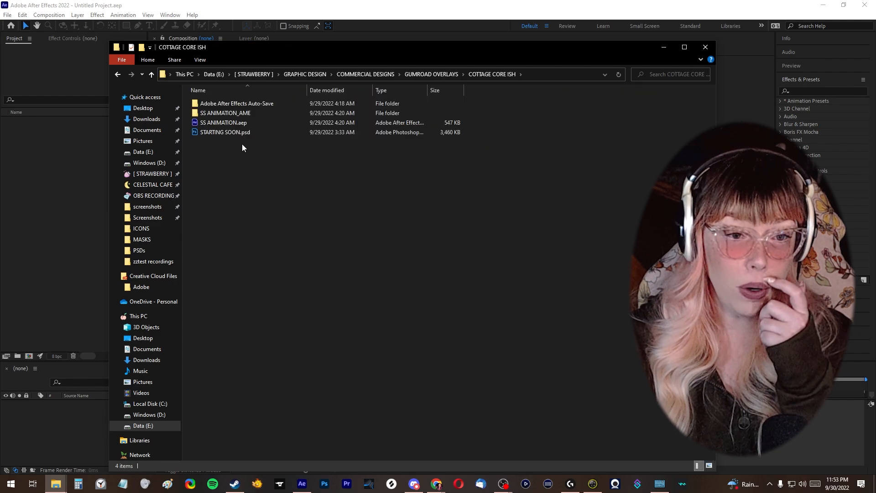
{"action": "left_click", "coordinate": [238, 135]}
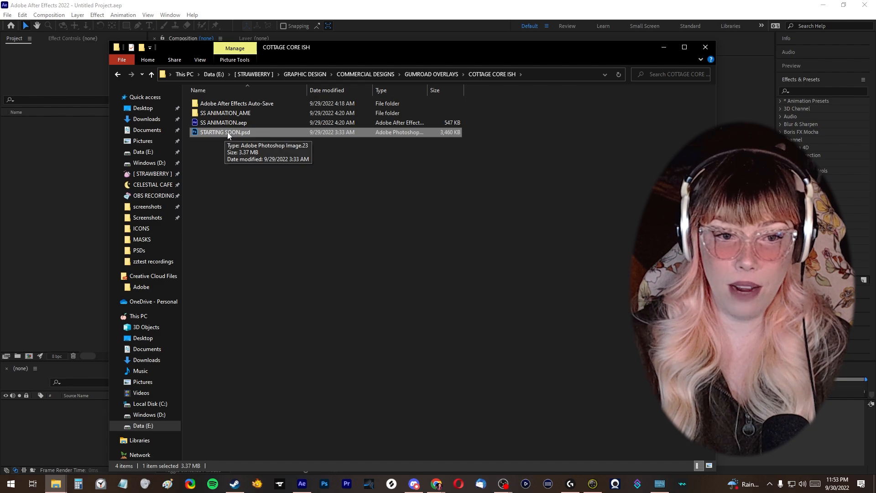
{"action": "left_click_drag", "start_coordinate": [223, 133], "coordinate": [80, 147]}
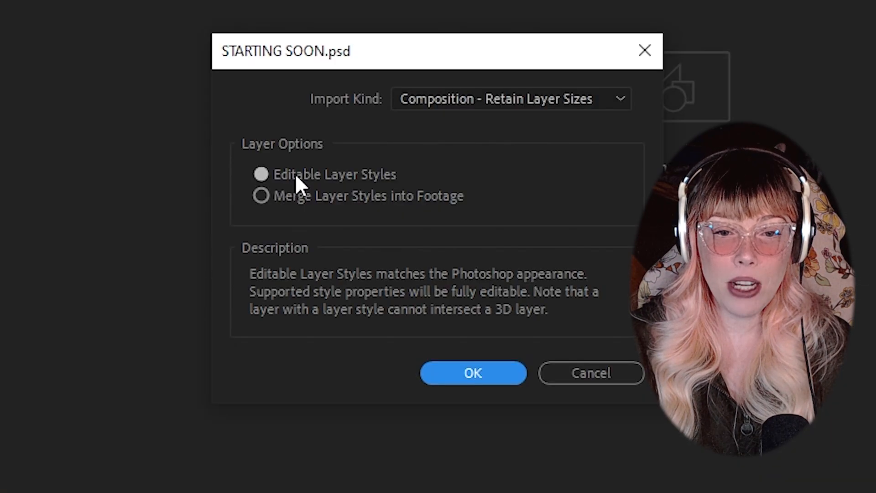
{"action": "left_click", "coordinate": [294, 176]}
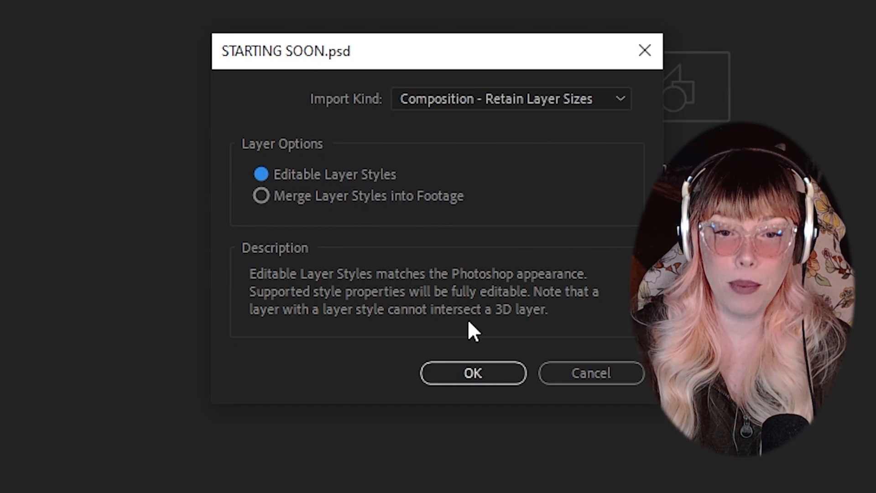
{"action": "left_click", "coordinate": [473, 373]}
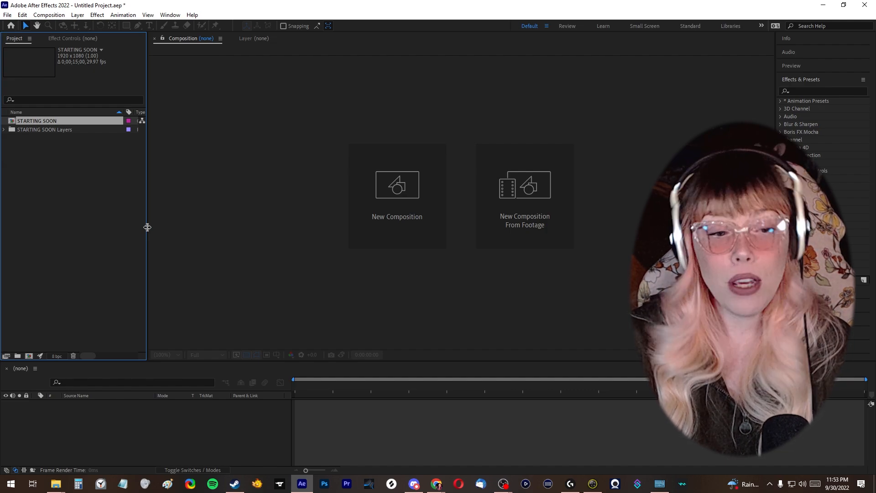
Step: Make the timeline area taller and open the STARTING SOON composition
{"action": "left_click_drag", "start_coordinate": [173, 361], "coordinate": [183, 279]}
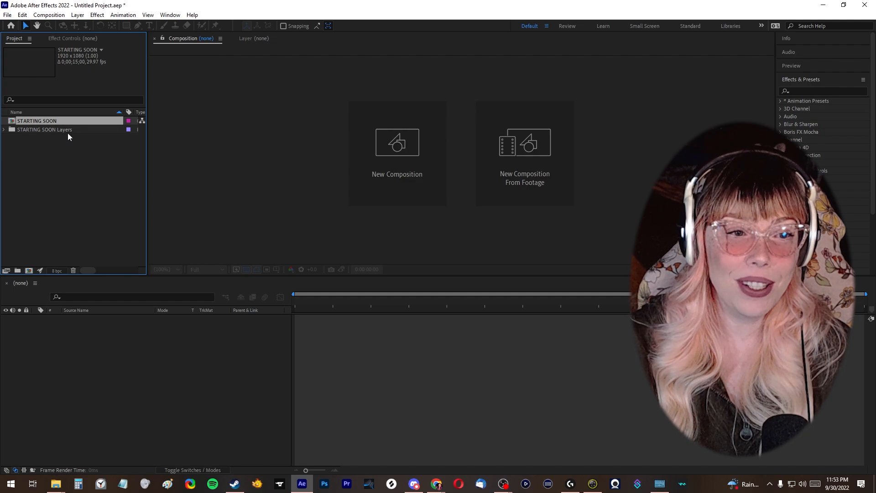
{"action": "double_click", "coordinate": [51, 121]}
{"action": "key", "text": "Caps_Lock"}
{"action": "left_click", "coordinate": [86, 158]}
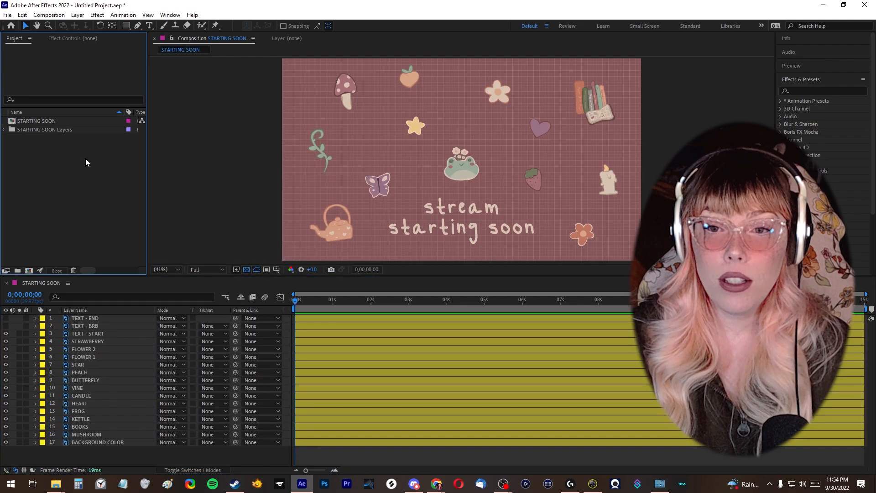
Step: Examine the files in the STARTING SOON Layers folder and the composition's layers from TEXT - END to BACKGROUND COLOR
{"action": "left_click", "coordinate": [38, 121]}
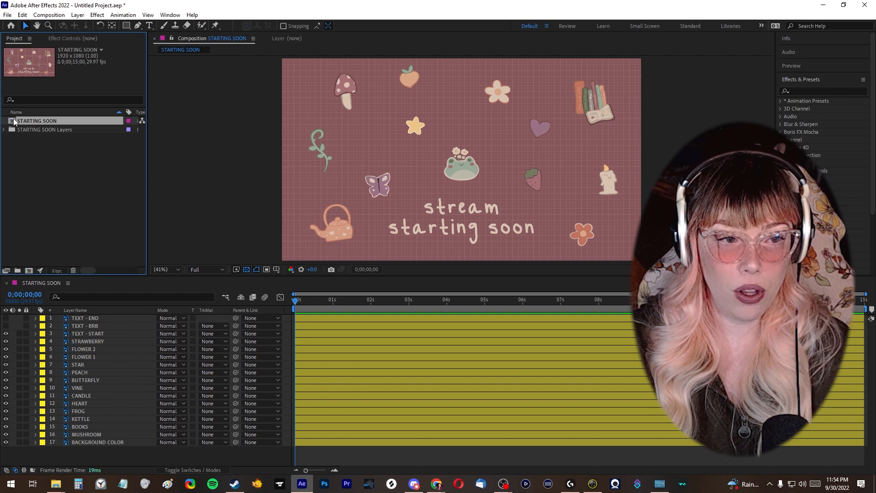
{"action": "left_click", "coordinate": [3, 130]}
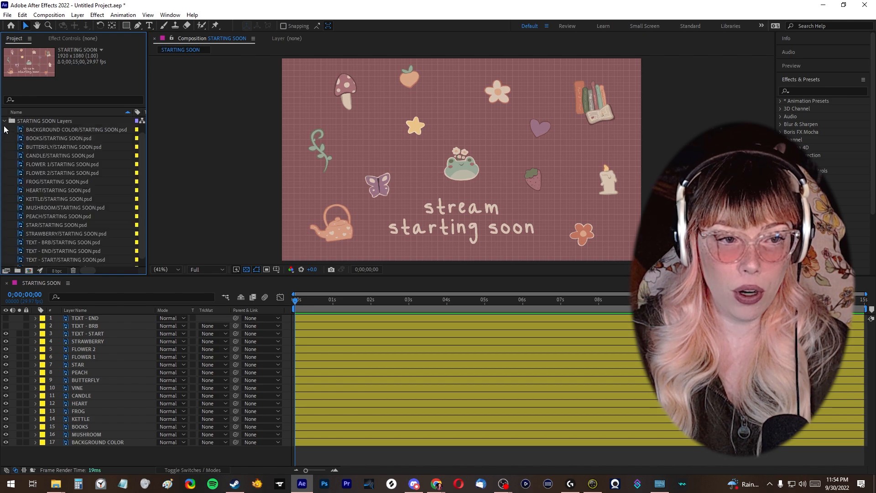
{"action": "left_click", "coordinate": [3, 121]}
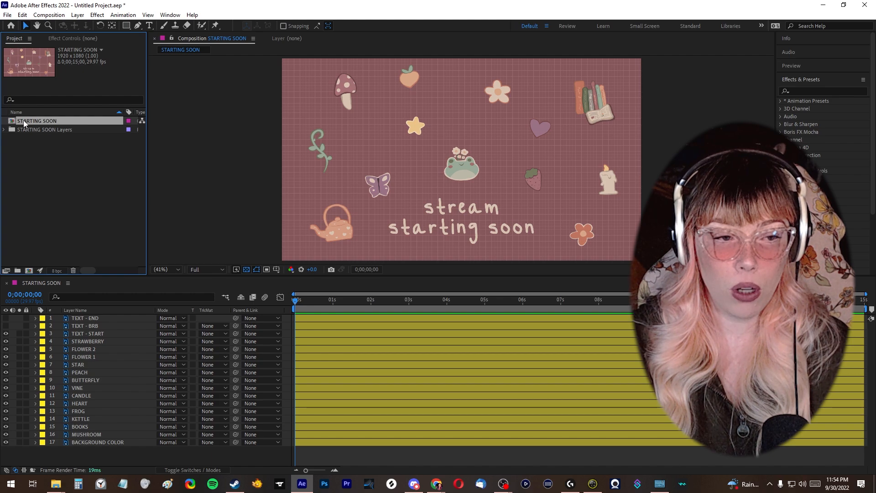
{"action": "right_click", "coordinate": [25, 122]}
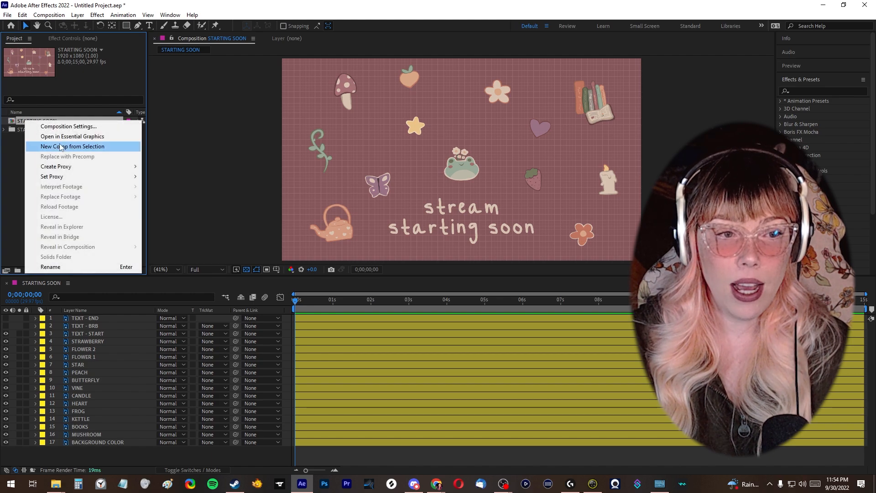
{"action": "left_click", "coordinate": [16, 140]}
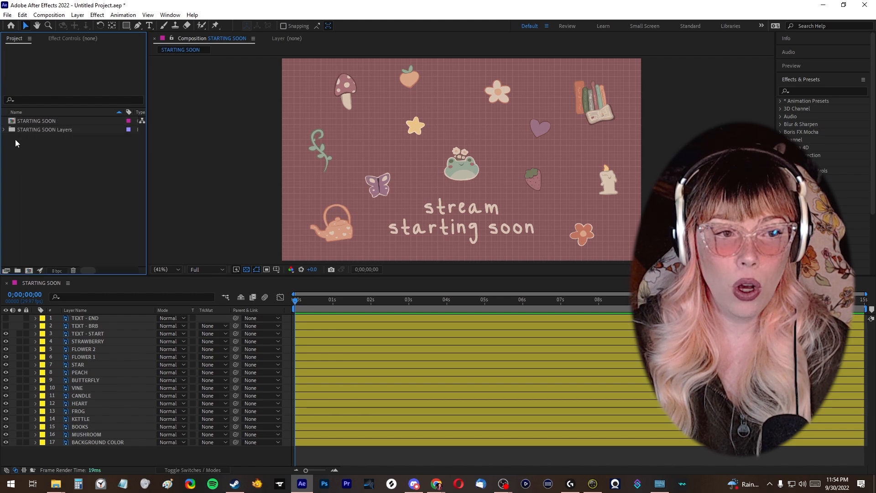
{"action": "left_click", "coordinate": [26, 122]}
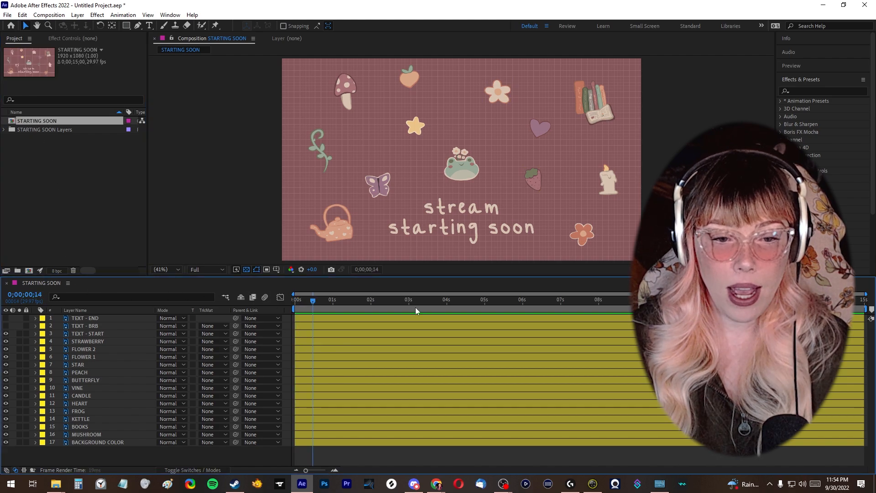
{"action": "left_click", "coordinate": [97, 326]}
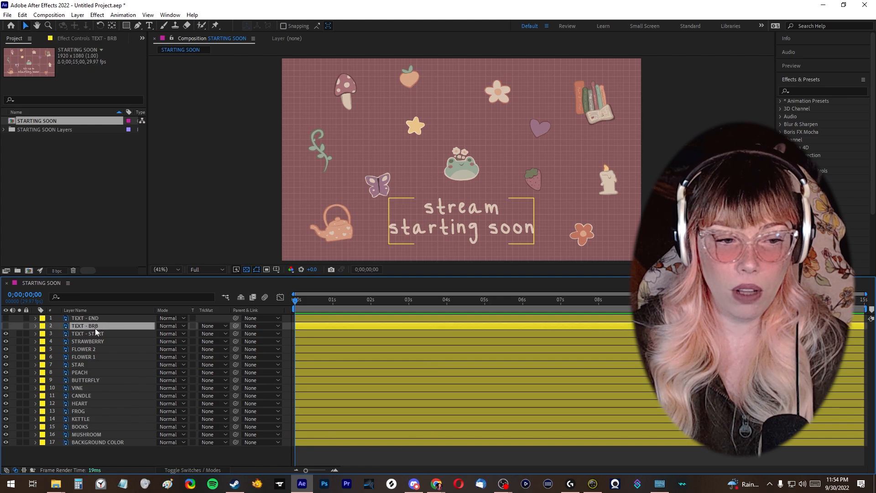
{"action": "left_click", "coordinate": [91, 318]}
{"action": "left_click", "coordinate": [104, 442], "text": "shift"}
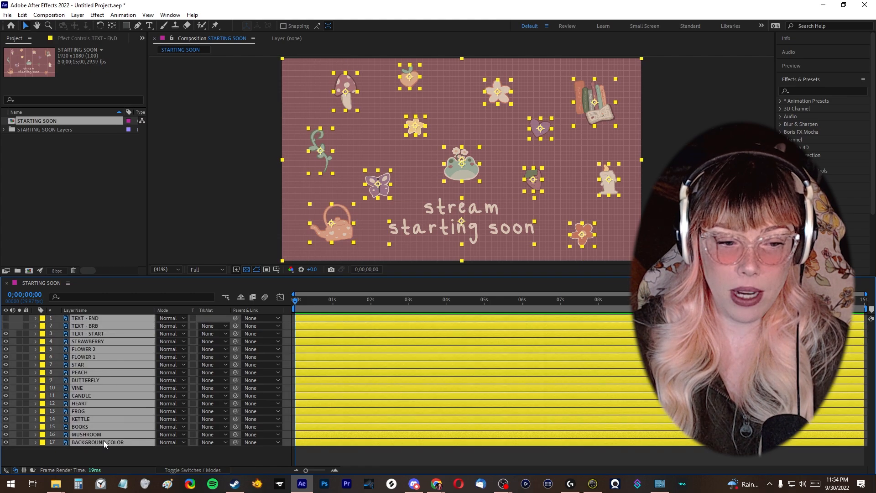
{"action": "left_click", "coordinate": [135, 452]}
{"action": "left_click", "coordinate": [97, 348]}
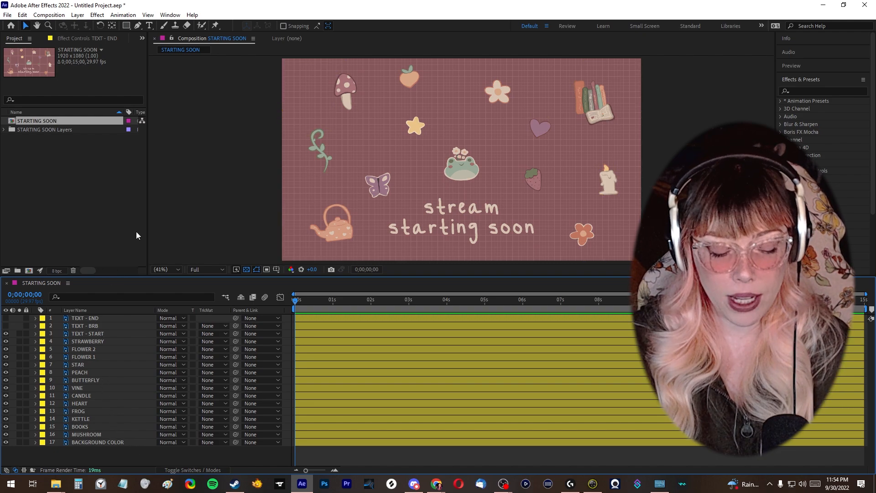
Step: Review the STARTING SOON composition's size, frame rate and duration settings, and accept them as they are
{"action": "left_click", "coordinate": [51, 16]}
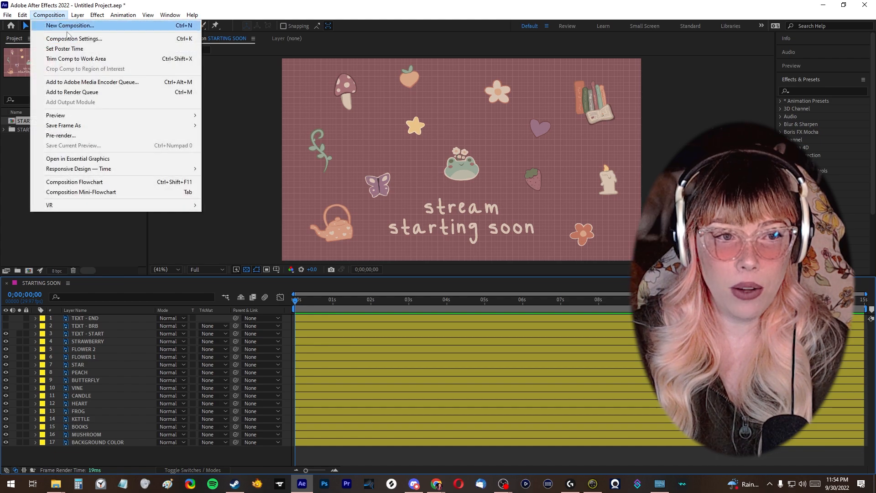
{"action": "left_click", "coordinate": [99, 39]}
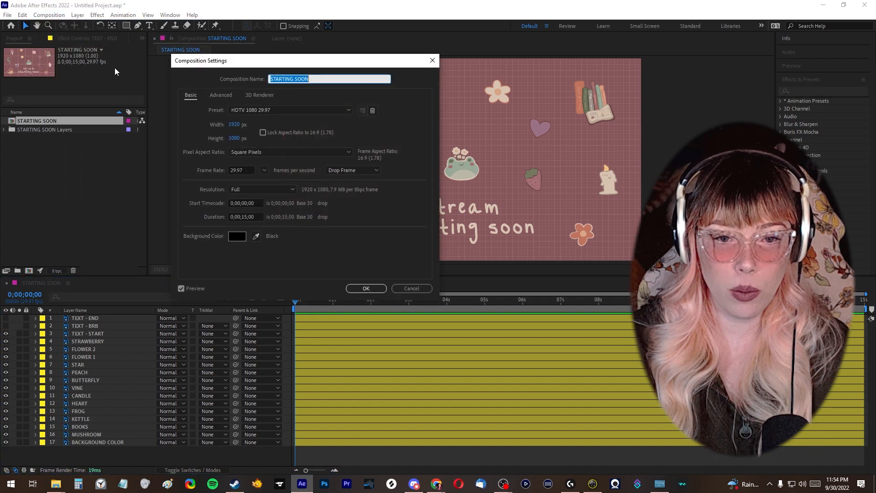
{"action": "left_click_drag", "start_coordinate": [286, 67], "coordinate": [277, 71]}
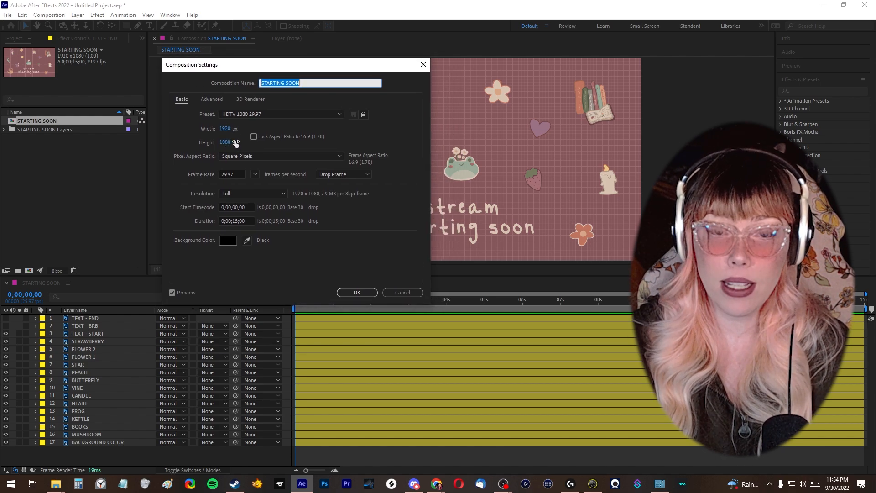
{"action": "left_click", "coordinate": [235, 221]}
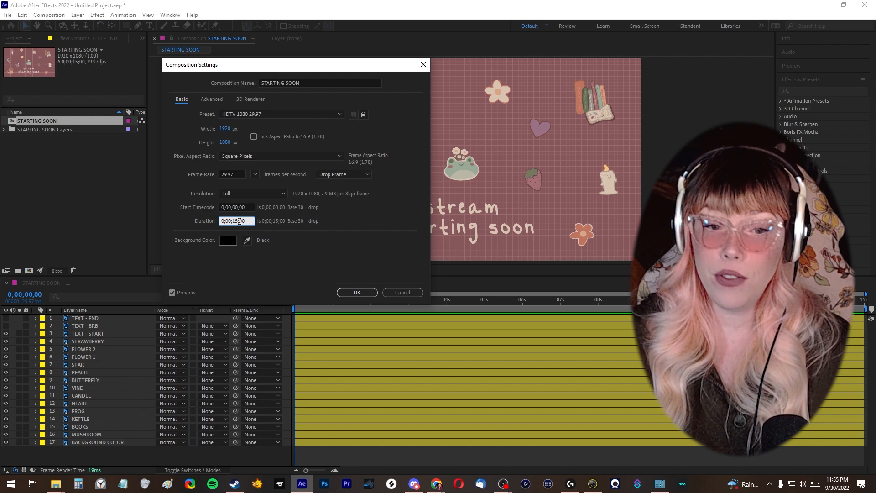
{"action": "left_click_drag", "start_coordinate": [240, 221], "coordinate": [232, 221]}
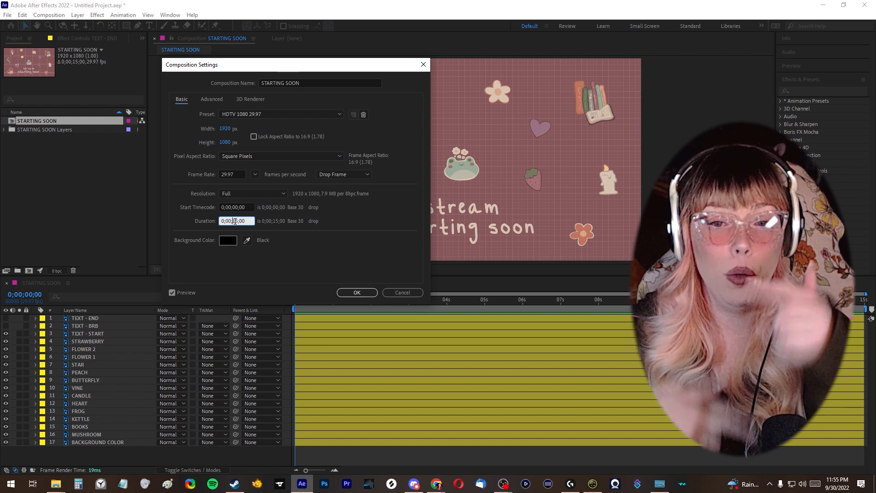
{"action": "left_click", "coordinate": [357, 293]}
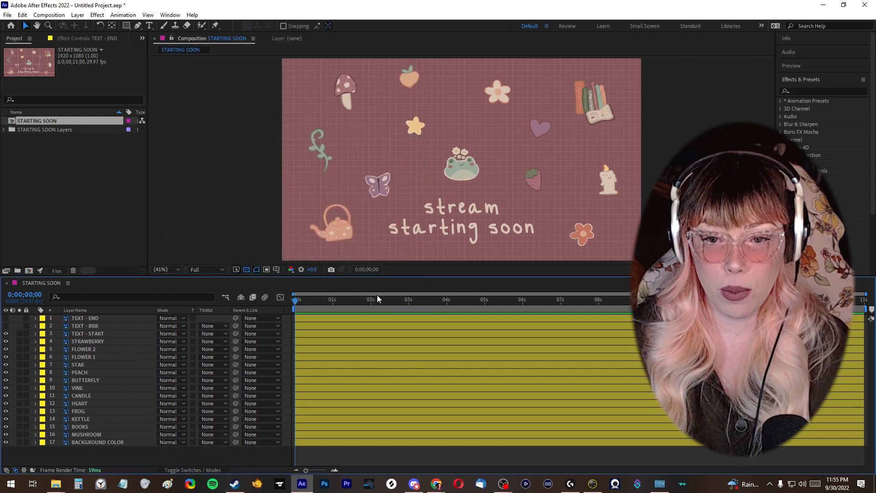
Step: Extend the out points of all layers, from BACKGROUND COLOR up to TEXT - END, to the end of the timeline
{"action": "left_click", "coordinate": [296, 301]}
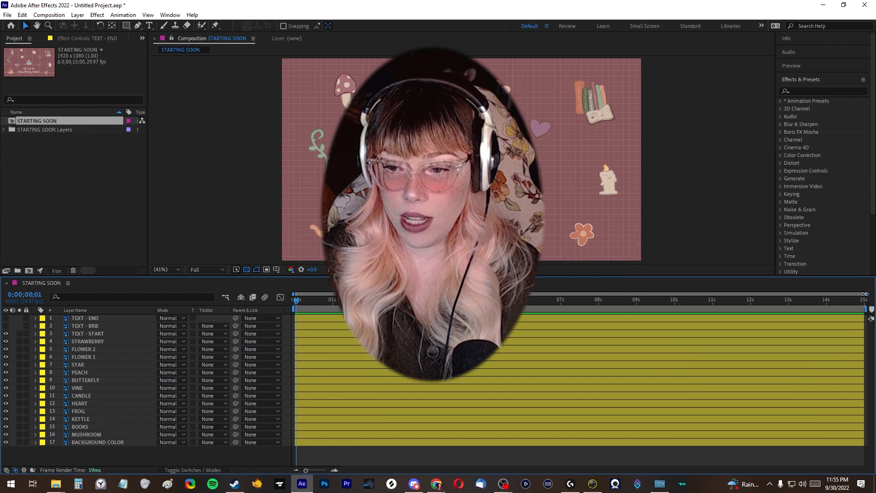
{"action": "mouse_move", "coordinate": [865, 295]}
{"action": "left_mouse_down"}
{"action": "mouse_move", "coordinate": [845, 295]}
{"action": "mouse_move", "coordinate": [867, 294]}
{"action": "left_mouse_up"}
{"action": "left_click", "coordinate": [835, 300]}
{"action": "left_click", "coordinate": [678, 441]}
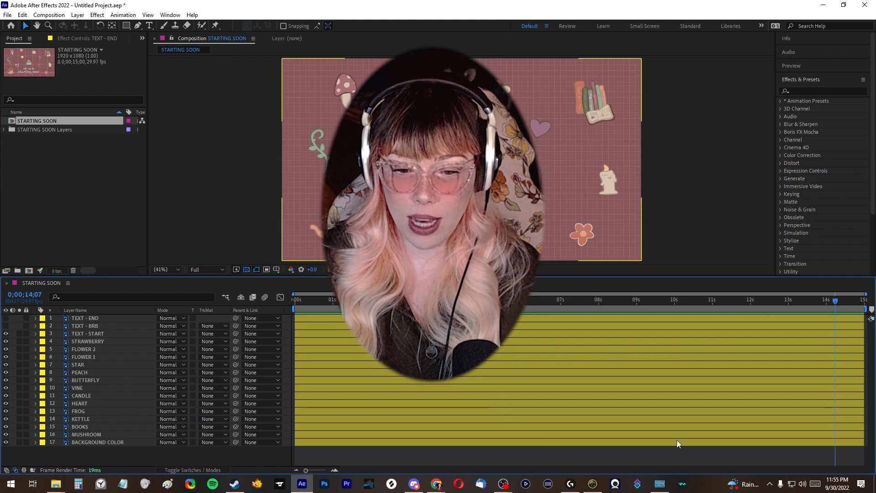
{"action": "left_click", "coordinate": [677, 441]}
{"action": "left_click", "coordinate": [864, 319], "text": "shift"}
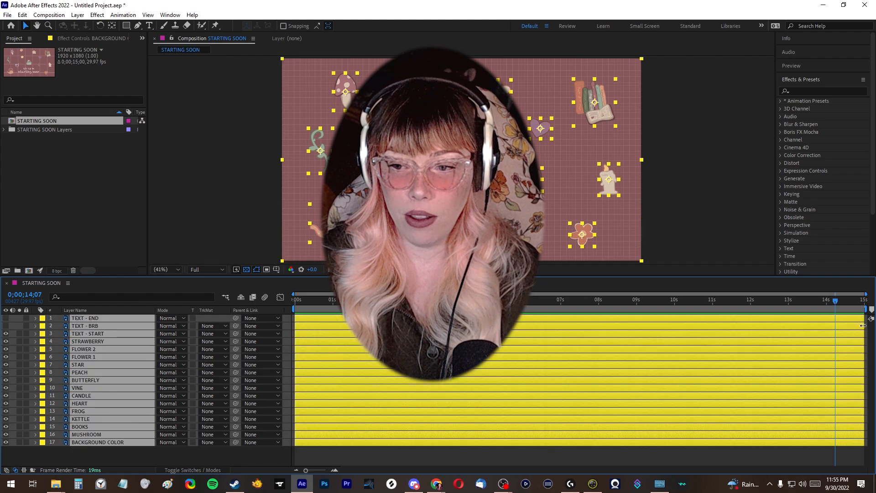
{"action": "mouse_move", "coordinate": [863, 326]}
{"action": "left_mouse_down"}
{"action": "mouse_move", "coordinate": [701, 325]}
{"action": "mouse_move", "coordinate": [870, 328]}
{"action": "left_mouse_up"}
{"action": "left_click", "coordinate": [793, 300]}
{"action": "left_click", "coordinate": [803, 300]}
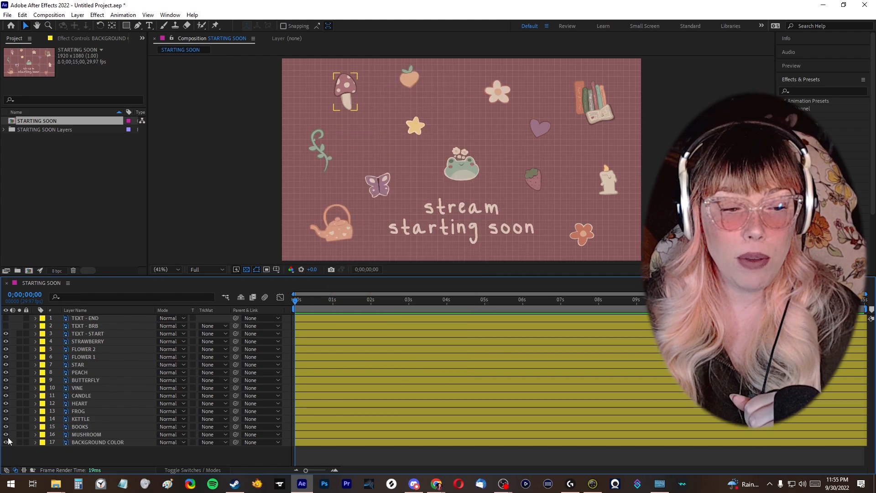
Step: Preview the design with only FROG, TEXT - START and BACKGROUND COLOR visible, and restore the hidden decoration layers
{"action": "left_click_drag", "start_coordinate": [6, 434], "coordinate": [7, 346]}
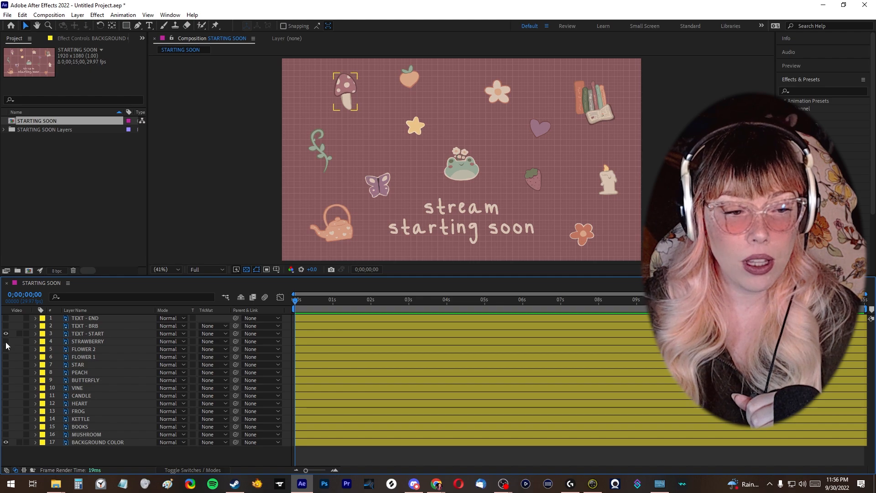
{"action": "left_click", "coordinate": [6, 334]}
{"action": "left_click", "coordinate": [6, 411]}
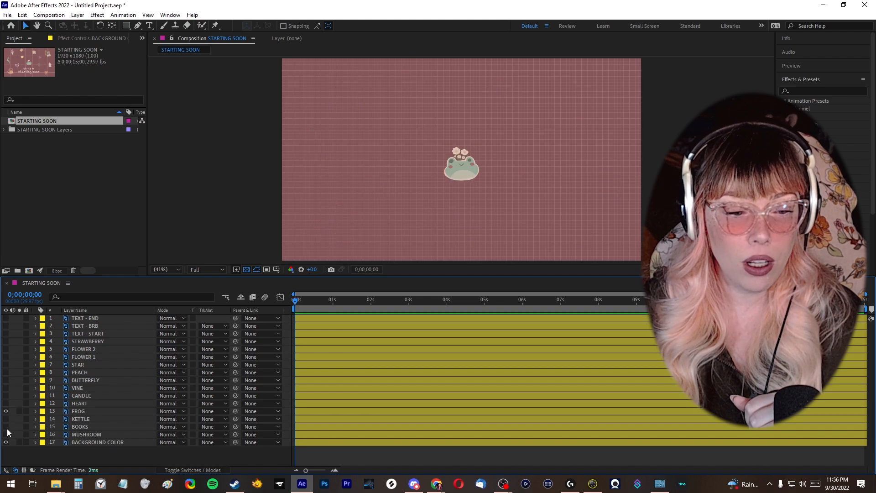
{"action": "left_click", "coordinate": [6, 333]}
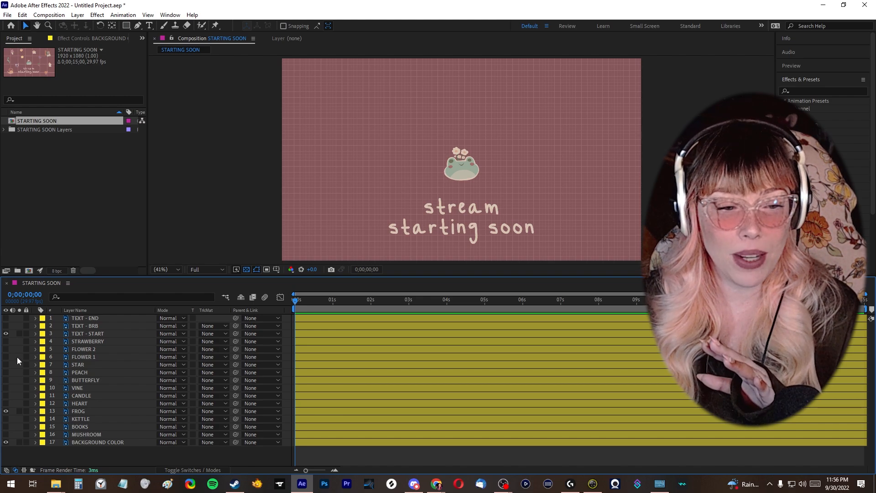
{"action": "left_click_drag", "start_coordinate": [6, 342], "coordinate": [6, 436]}
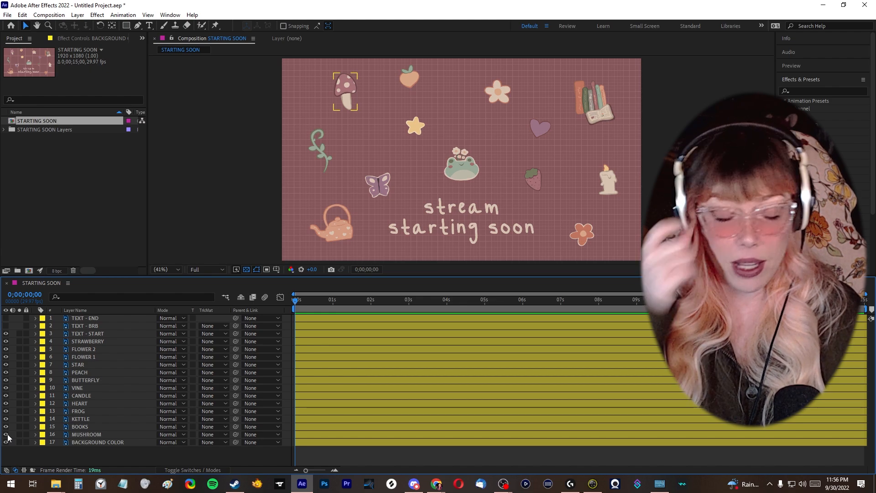
{"action": "left_click", "coordinate": [7, 442]}
{"action": "left_click", "coordinate": [6, 442]}
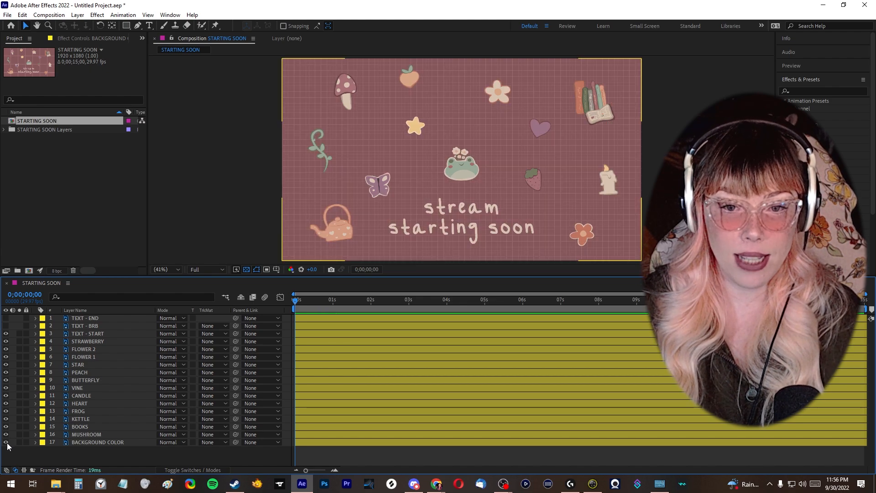
Step: Select the FROG layer and frame the frog up close in the composition view at 200%
{"action": "left_click", "coordinate": [6, 412]}
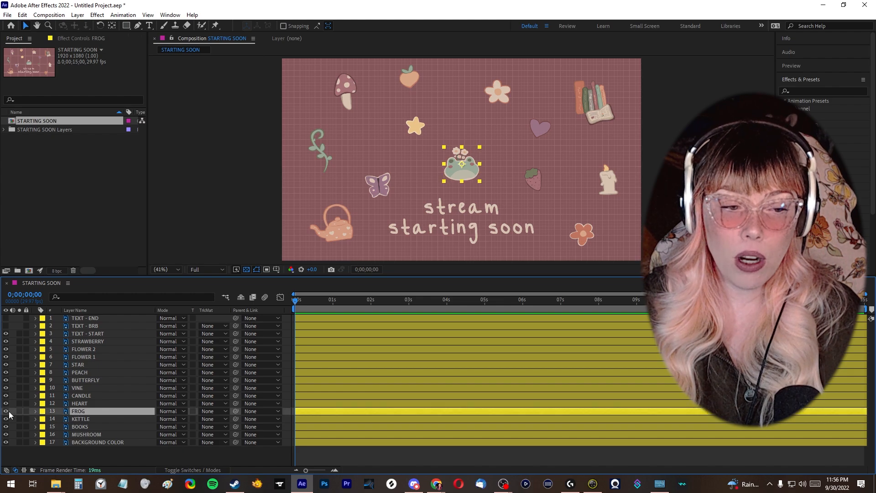
{"action": "left_click", "coordinate": [6, 411]}
{"action": "left_click", "coordinate": [7, 411]}
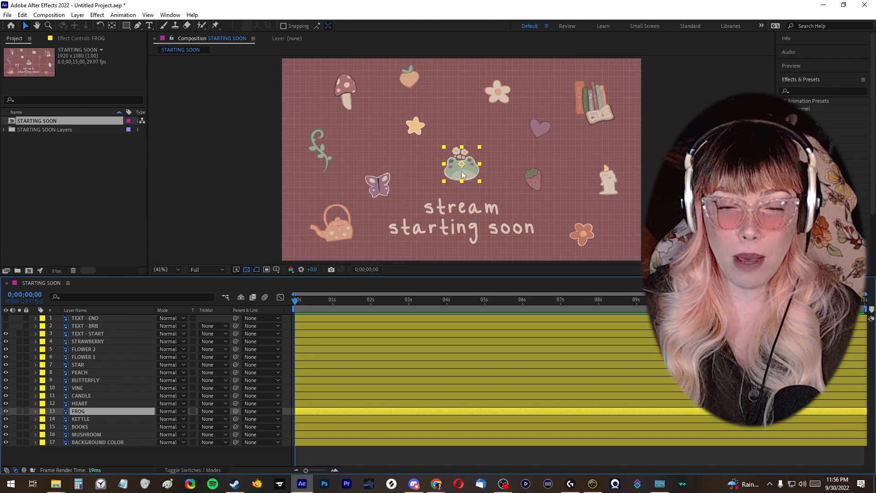
{"action": "scroll", "coordinate": [463, 176], "scroll_direction": "up", "scroll_amount": 1}
{"action": "scroll", "coordinate": [475, 172], "scroll_direction": "up", "scroll_amount": 4}
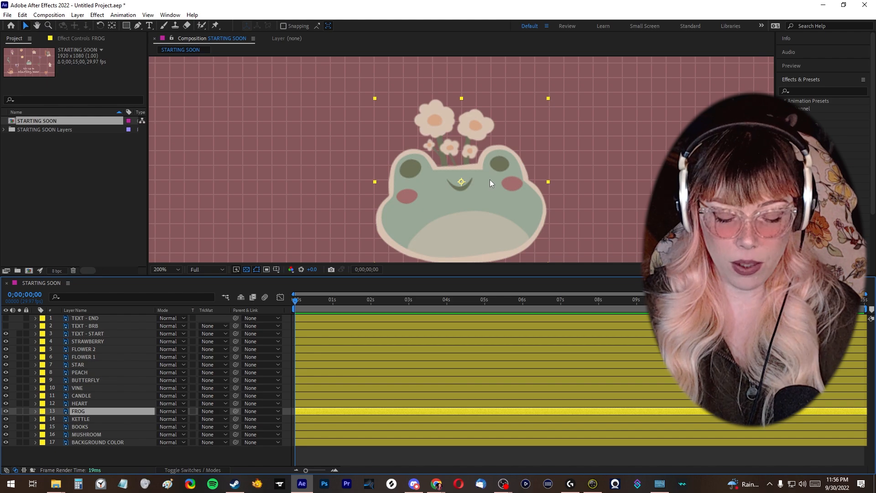
{"action": "key", "text": "space"}
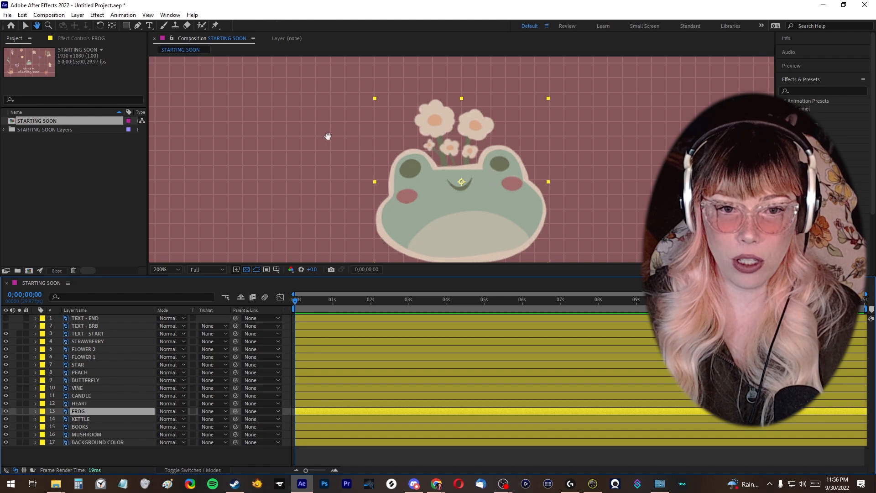
{"action": "left_click_drag", "start_coordinate": [319, 161], "coordinate": [305, 145]}
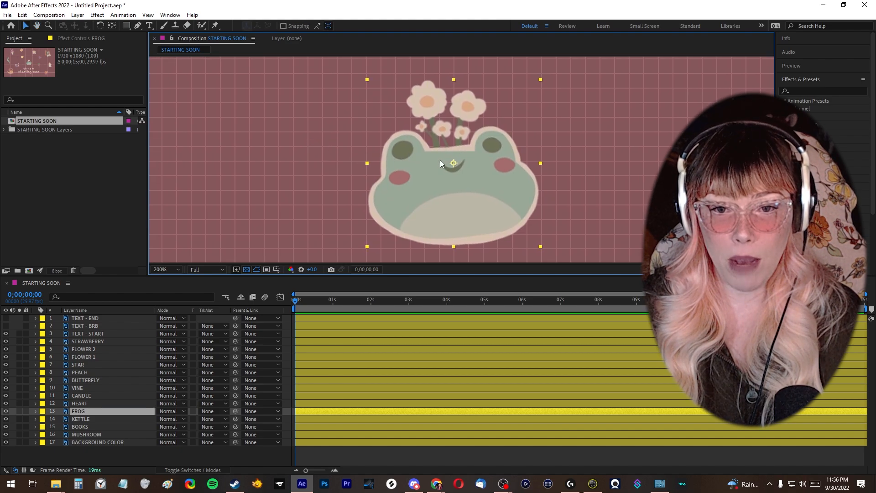
Step: Try rotating the FROG layer to about -12° around its original anchor point, and undo the rotation
{"action": "left_click", "coordinate": [38, 27]}
{"action": "left_click", "coordinate": [26, 27]}
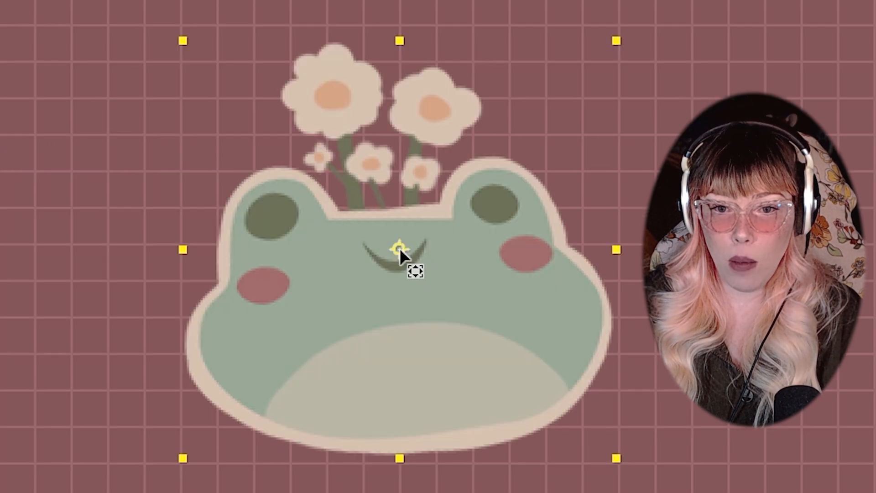
{"action": "mouse_move", "coordinate": [401, 251]}
{"action": "left_mouse_down"}
{"action": "mouse_move", "coordinate": [345, 247]}
{"action": "mouse_move", "coordinate": [475, 274]}
{"action": "mouse_move", "coordinate": [414, 255]}
{"action": "left_mouse_up"}
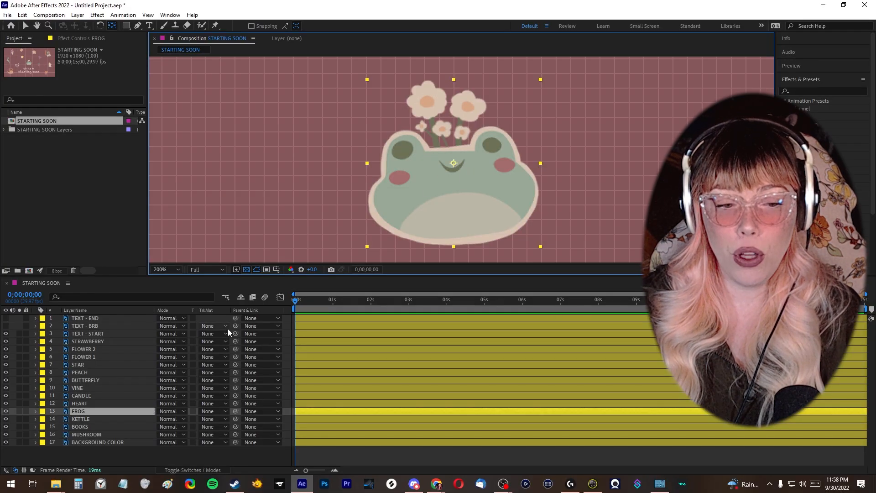
{"action": "key", "text": "r"}
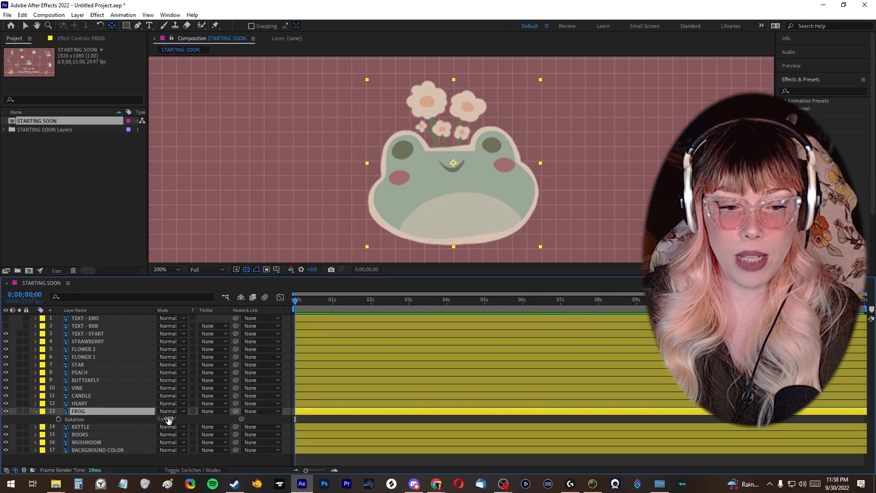
{"action": "left_click_drag", "start_coordinate": [167, 419], "coordinate": [161, 418]}
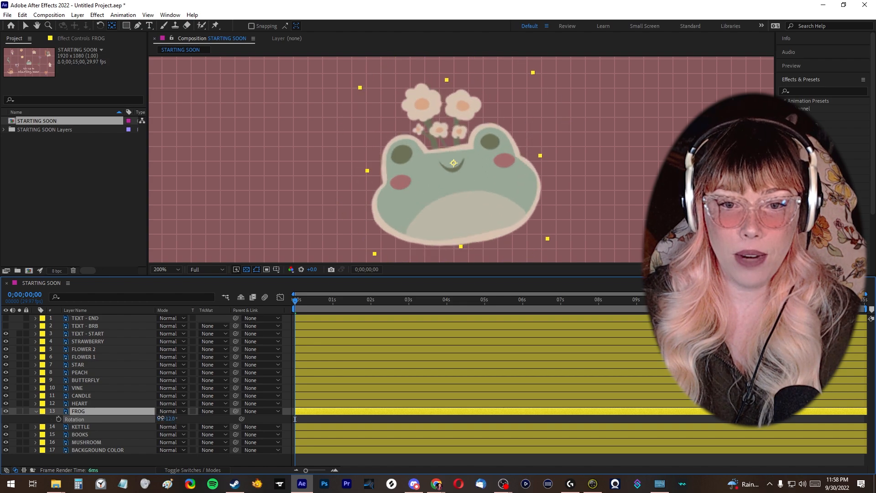
{"action": "key", "text": "ctrl+z"}
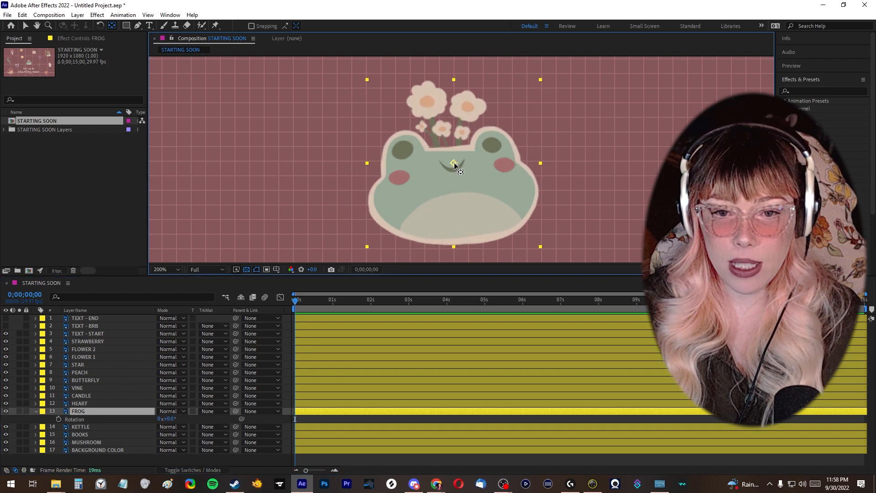
Step: Move the FROG layer's anchor point down to the centre of the frog's body, and test it with a temporary 8° rotation
{"action": "left_click_drag", "start_coordinate": [454, 163], "coordinate": [456, 185]}
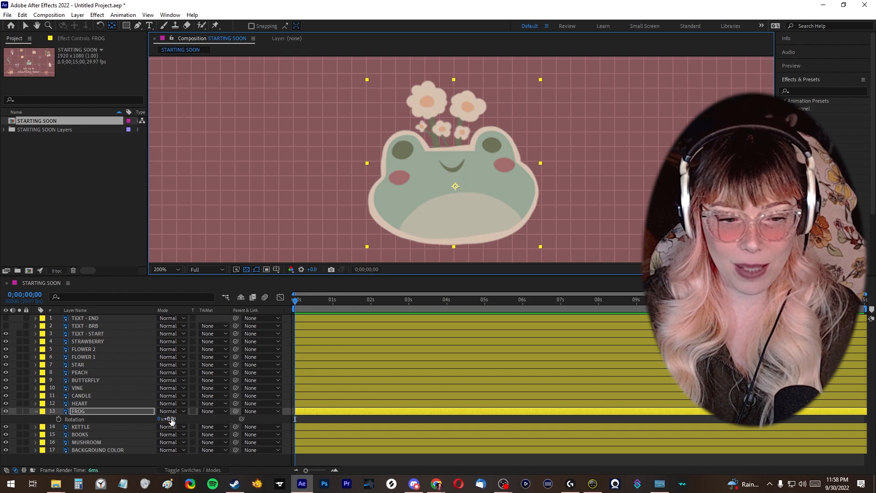
{"action": "left_click_drag", "start_coordinate": [173, 418], "coordinate": [175, 414]}
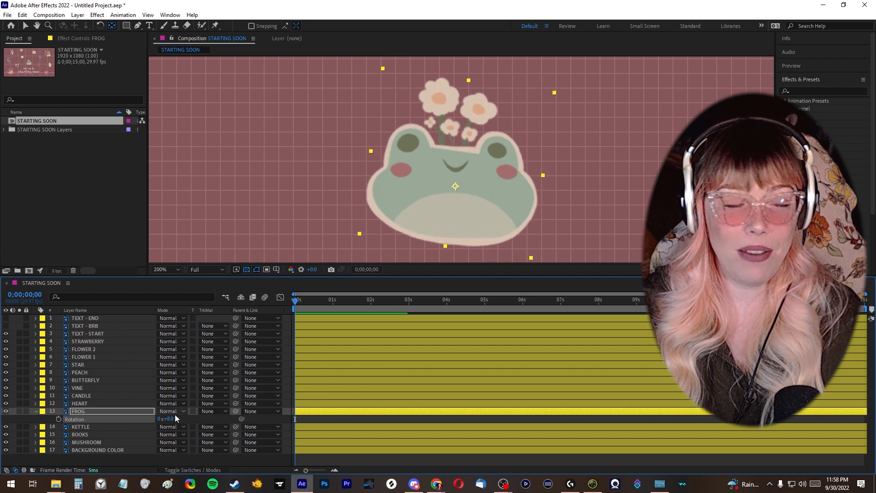
{"action": "scroll", "coordinate": [367, 217], "scroll_direction": "down", "scroll_amount": 4}
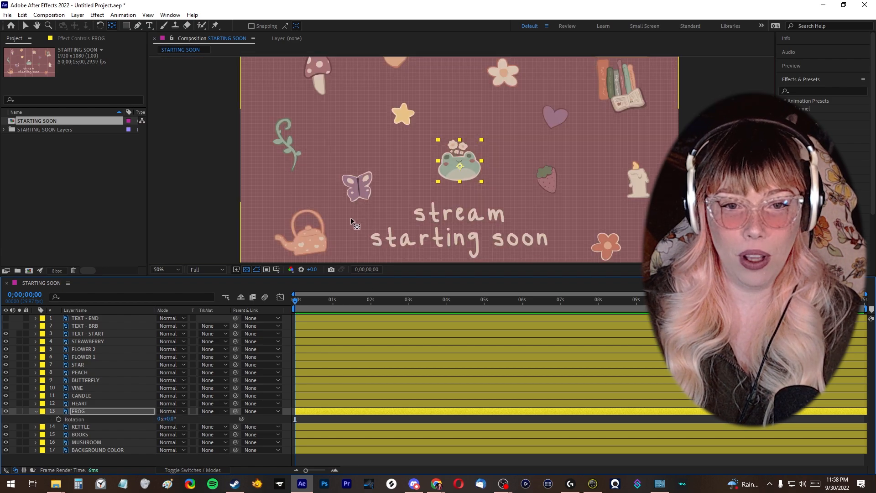
{"action": "scroll", "coordinate": [358, 219], "scroll_direction": "down", "scroll_amount": 2}
{"action": "scroll", "coordinate": [341, 212], "scroll_direction": "up", "scroll_amount": 2}
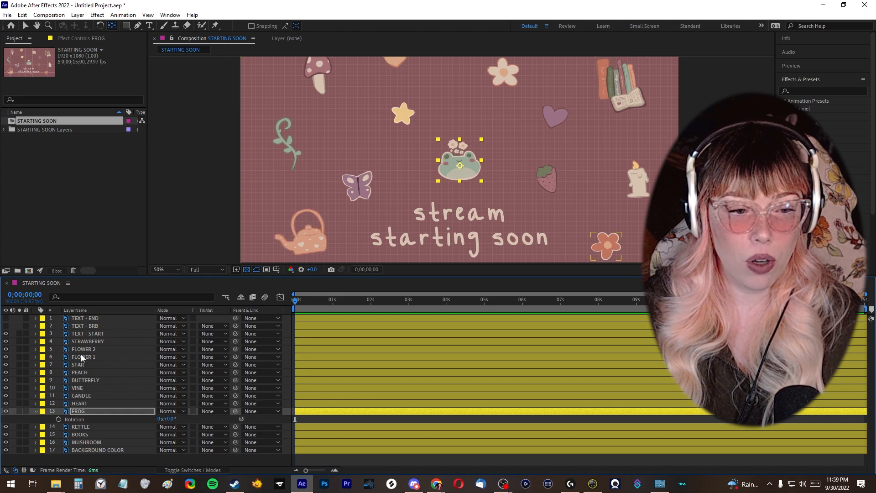
Step: Try rotating the KETTLE layer to 26° around its original anchor point, and undo the rotation
{"action": "left_click_drag", "start_coordinate": [497, 188], "coordinate": [497, 179]}
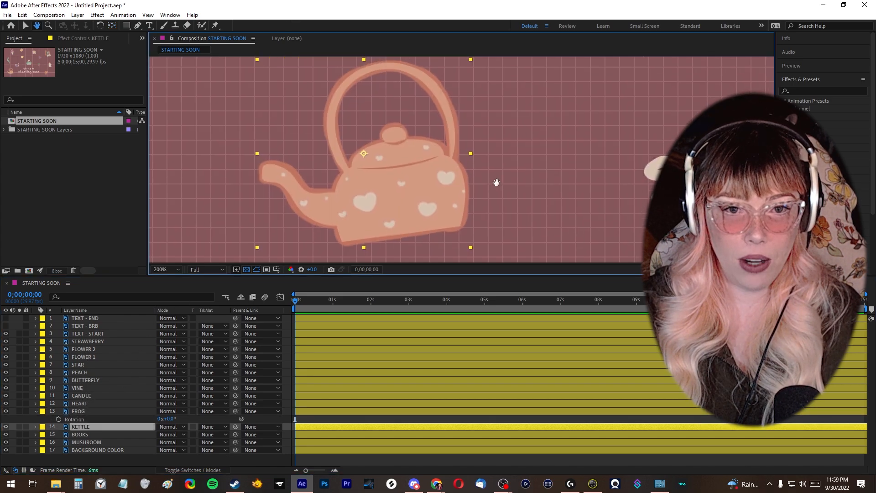
{"action": "key", "text": "comma"}
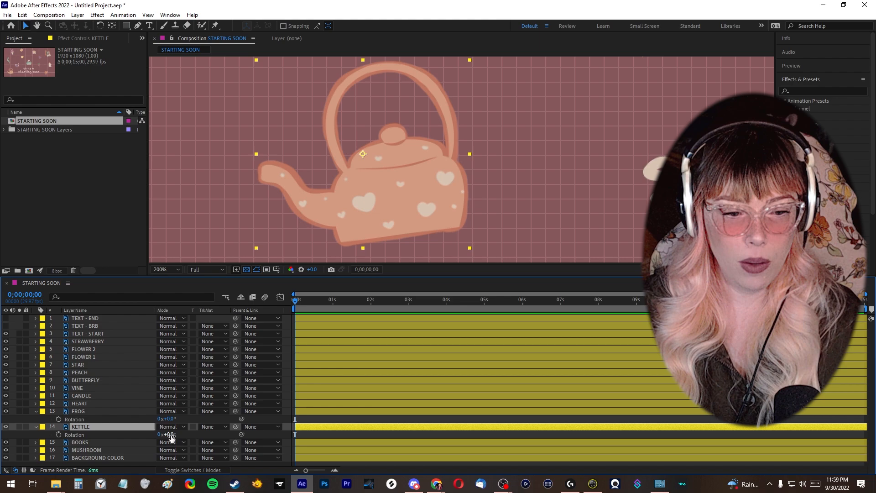
{"action": "mouse_move", "coordinate": [170, 437]}
{"action": "left_mouse_down"}
{"action": "mouse_move", "coordinate": [160, 435]}
{"action": "mouse_move", "coordinate": [208, 432]}
{"action": "mouse_move", "coordinate": [166, 436]}
{"action": "mouse_move", "coordinate": [184, 435]}
{"action": "left_mouse_up"}
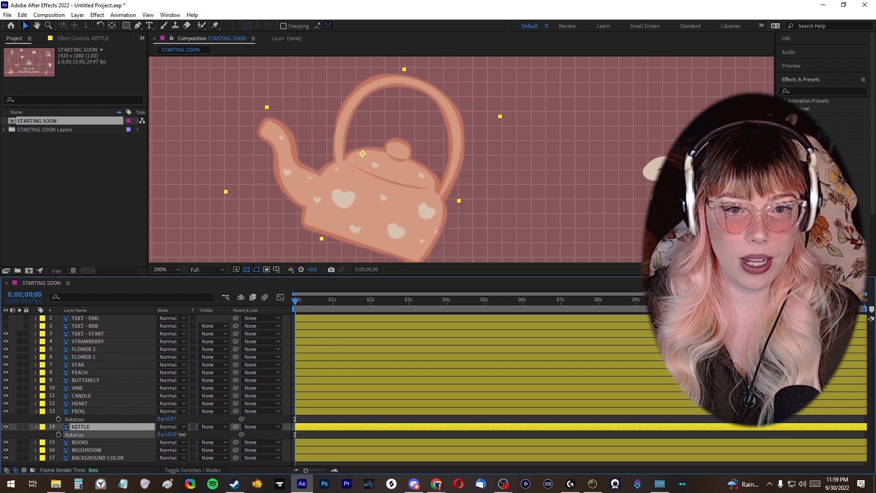
{"action": "key", "text": "ctrl+z"}
Step: Move the KETTLE layer's anchor point to the middle of the kettle's body, test an 8° rotation around it, and undo the rotation
{"action": "left_click", "coordinate": [112, 25]}
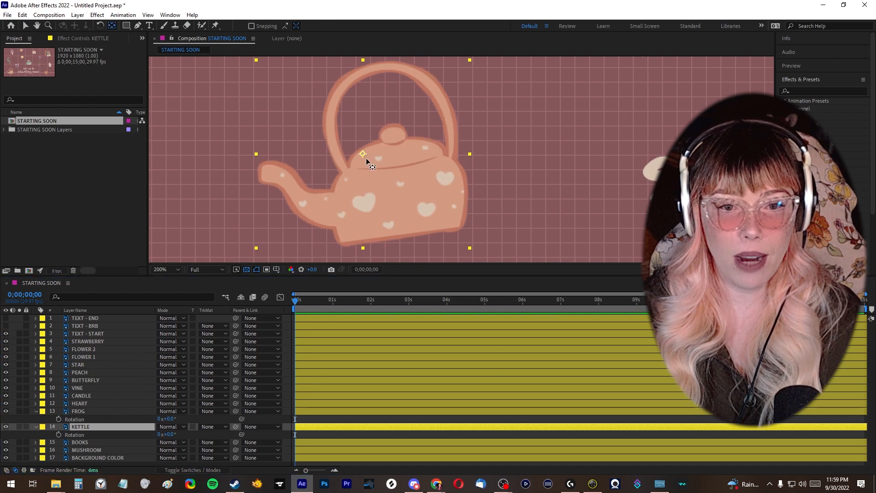
{"action": "left_click_drag", "start_coordinate": [364, 156], "coordinate": [399, 189]}
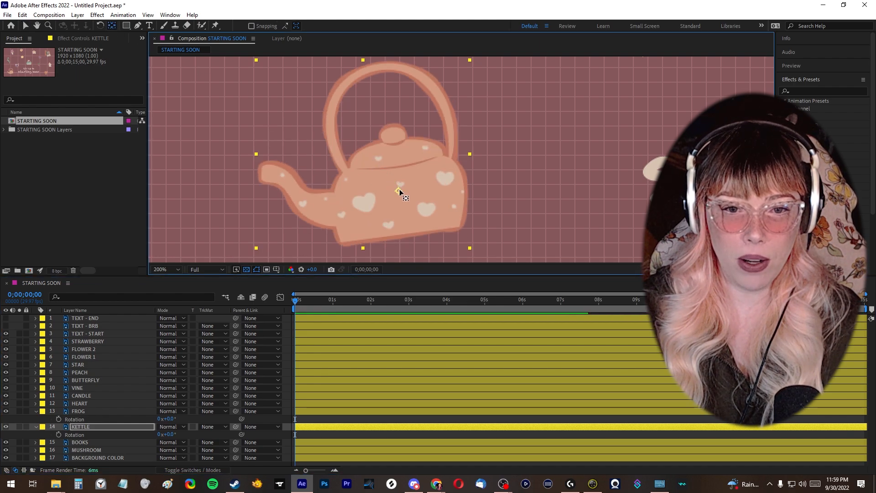
{"action": "mouse_move", "coordinate": [169, 435]}
{"action": "left_mouse_down"}
{"action": "mouse_move", "coordinate": [192, 433]}
{"action": "mouse_move", "coordinate": [168, 432]}
{"action": "mouse_move", "coordinate": [177, 432]}
{"action": "left_mouse_up"}
{"action": "left_click", "coordinate": [485, 193]}
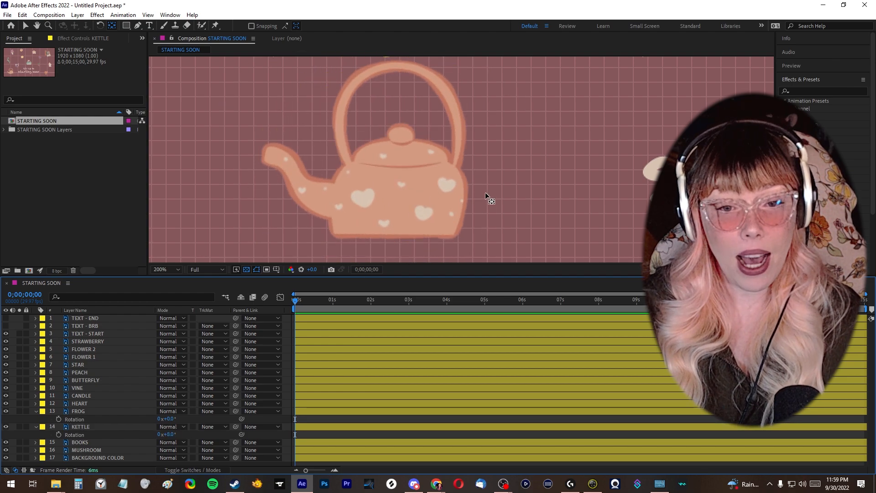
{"action": "scroll", "coordinate": [486, 193], "scroll_direction": "down", "scroll_amount": 1}
{"action": "key", "text": "ctrl+z"}
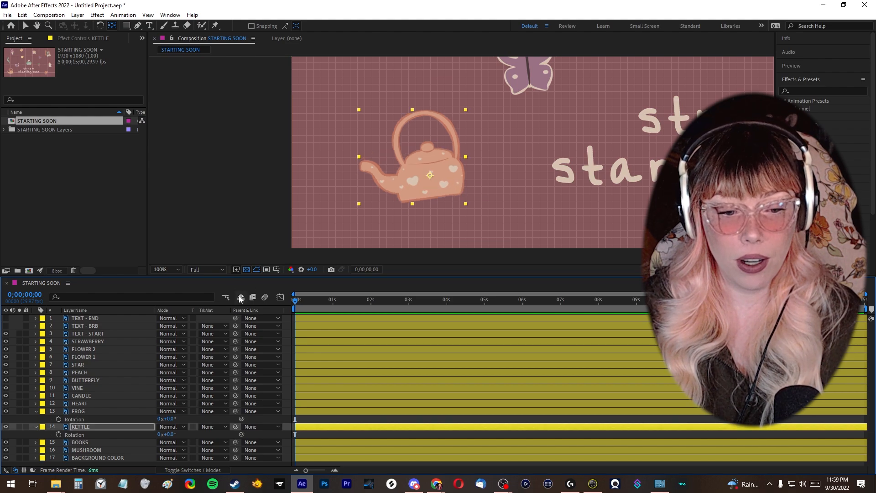
Step: Move the KETTLE layer's anchor point to the top of its handle, test a small rotation around it, and undo that rotation
{"action": "left_click_drag", "start_coordinate": [430, 176], "coordinate": [419, 115]}
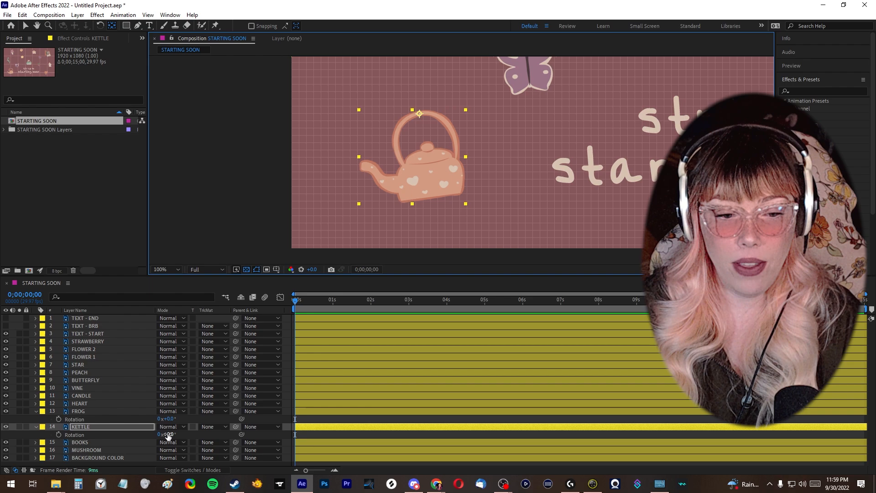
{"action": "left_click_drag", "start_coordinate": [168, 435], "coordinate": [174, 435]}
{"action": "key", "text": "ctrl+z"}
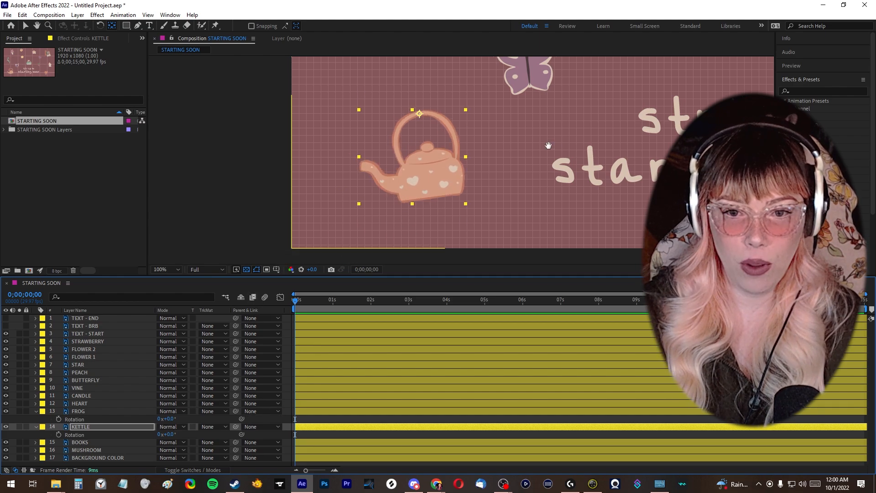
Step: Select the FROG layer again and scrub the playhead through nearly the first second and back to the start
{"action": "key", "text": "space"}
{"action": "left_click_drag", "start_coordinate": [585, 129], "coordinate": [331, 273]}
{"action": "scroll", "coordinate": [488, 189], "scroll_direction": "up", "scroll_amount": 1}
{"action": "left_click_drag", "start_coordinate": [488, 189], "coordinate": [431, 197]}
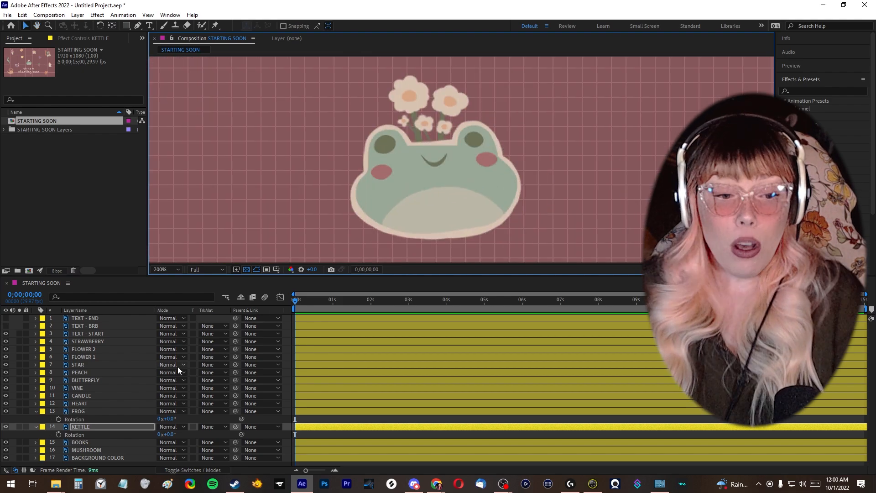
{"action": "left_click", "coordinate": [85, 411]}
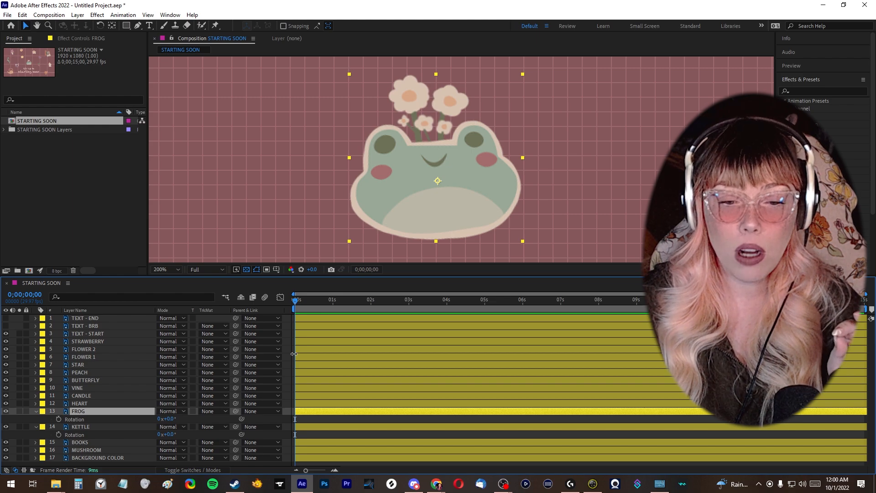
{"action": "left_click_drag", "start_coordinate": [295, 305], "coordinate": [324, 304]}
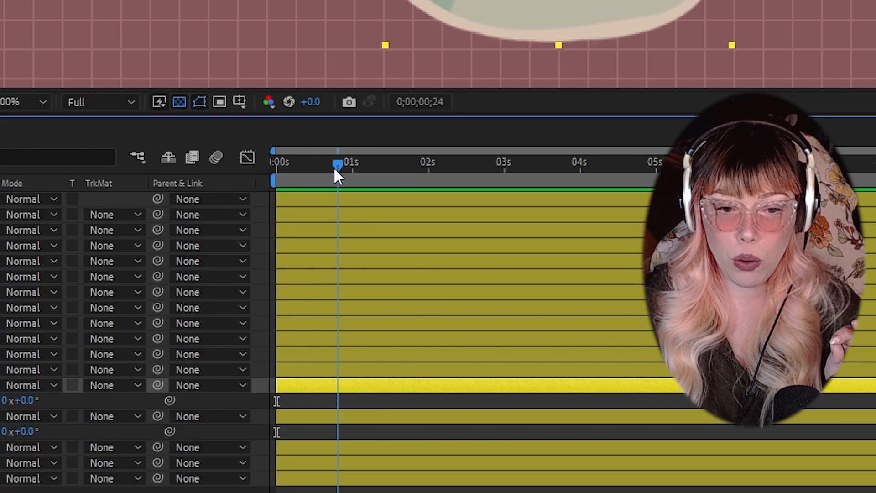
{"action": "left_click_drag", "start_coordinate": [334, 167], "coordinate": [264, 169]}
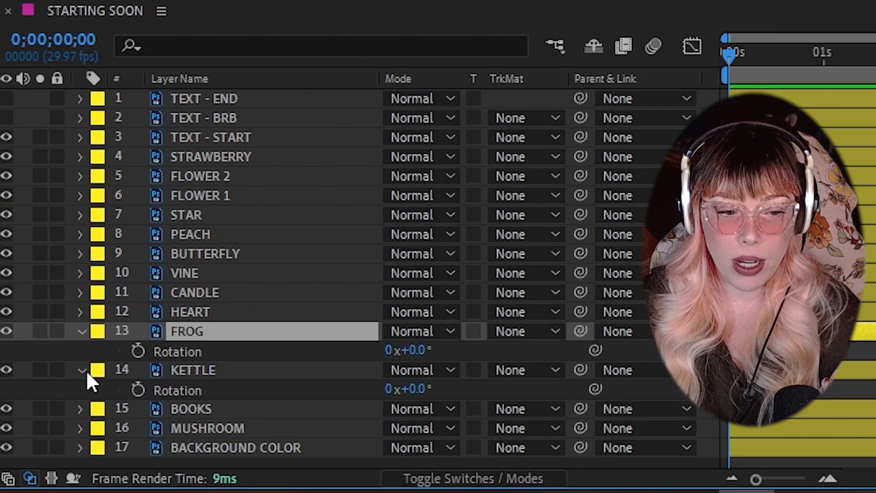
Step: Collapse the KETTLE layer, inspect the FROG layer's Transform properties, and show only FROG's Rotation property
{"action": "left_click", "coordinate": [81, 370]}
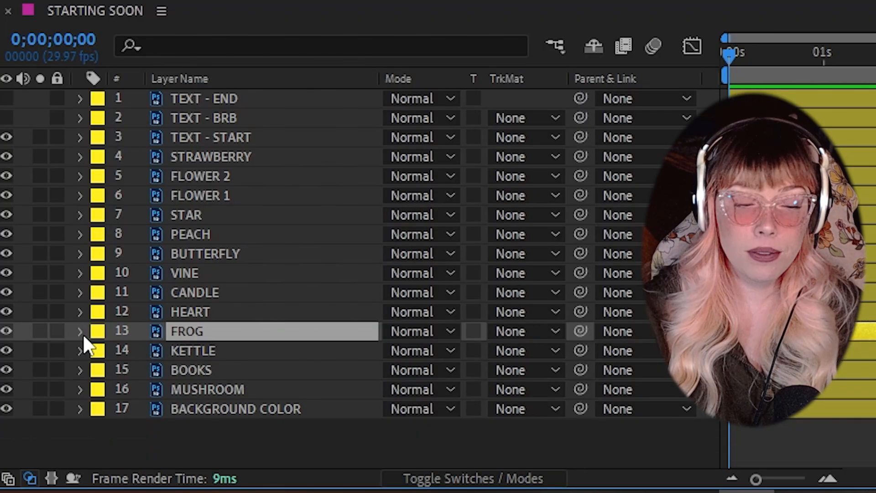
{"action": "left_click", "coordinate": [81, 332]}
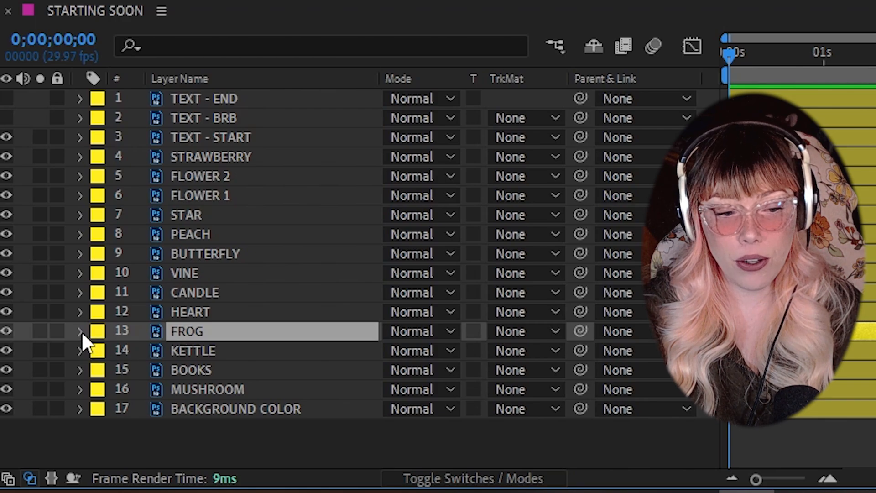
{"action": "left_click", "coordinate": [81, 331]}
{"action": "scroll", "coordinate": [164, 319], "scroll_direction": "down", "scroll_amount": 3}
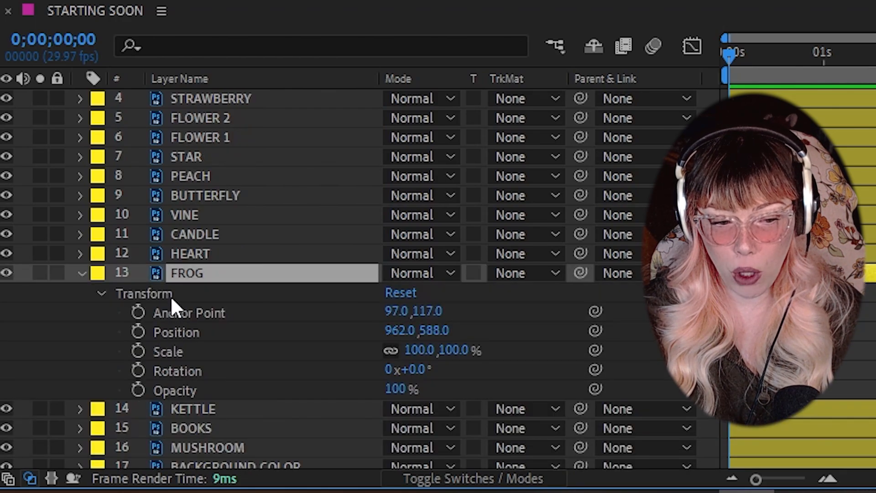
{"action": "left_click", "coordinate": [81, 273]}
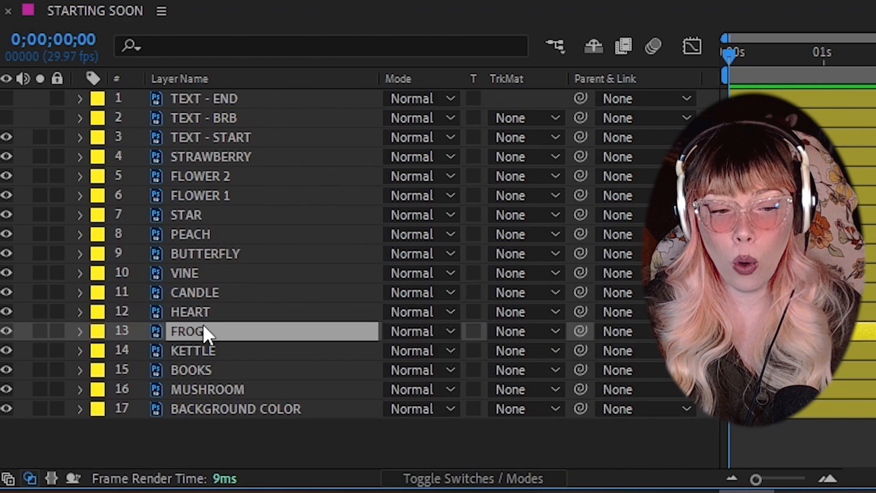
{"action": "key", "text": "r"}
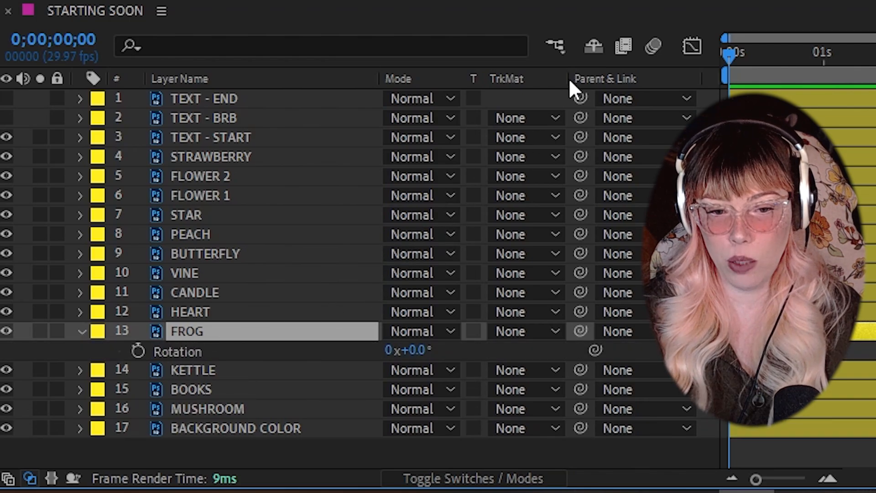
Step: Enable Rotation keyframing on the FROG layer with a 0° keyframe at 0 seconds, and move the playhead to 3 seconds
{"action": "left_click_drag", "start_coordinate": [730, 55], "coordinate": [708, 57]}
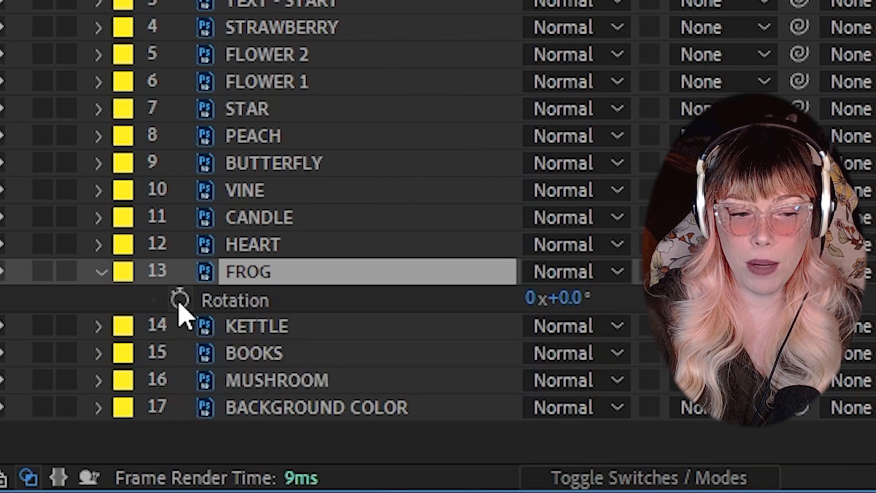
{"action": "left_click", "coordinate": [180, 300]}
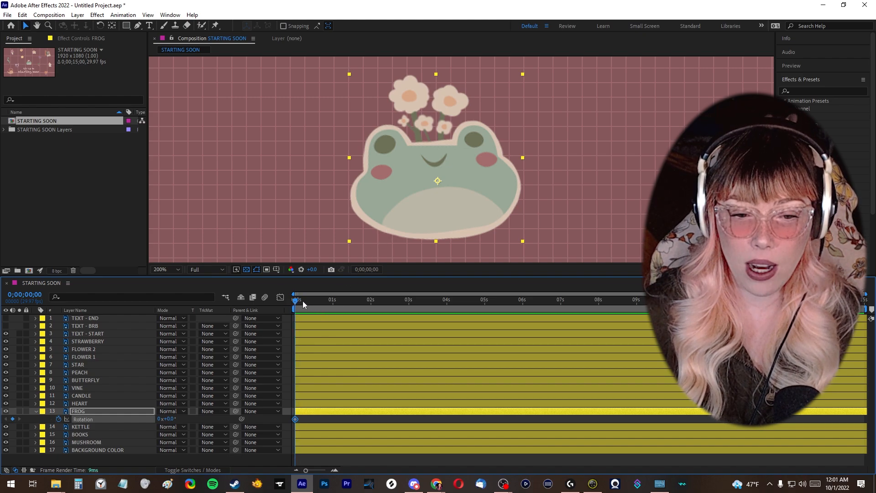
{"action": "left_click_drag", "start_coordinate": [303, 300], "coordinate": [411, 301]}
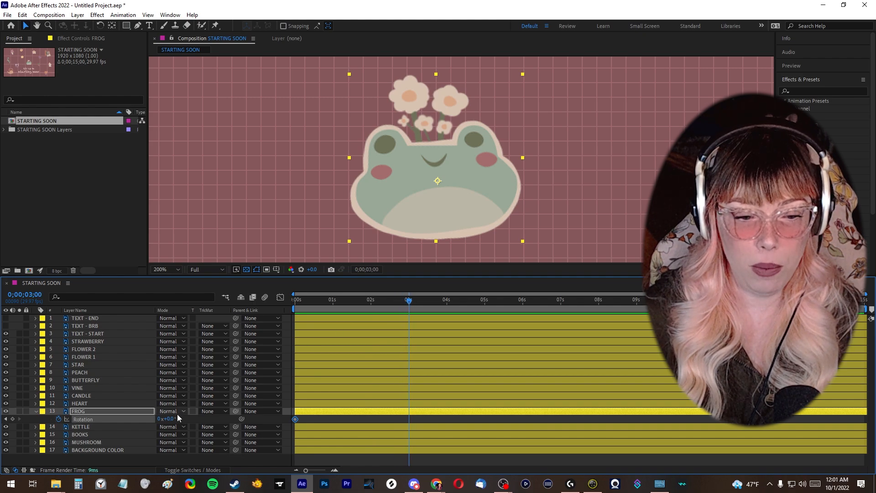
Step: Add FROG rotation keyframes of 15° at 3 seconds and 0° at 6 seconds
{"action": "left_click", "coordinate": [171, 419]}
{"action": "type", "text": "15"}
{"action": "key", "text": "Return"}
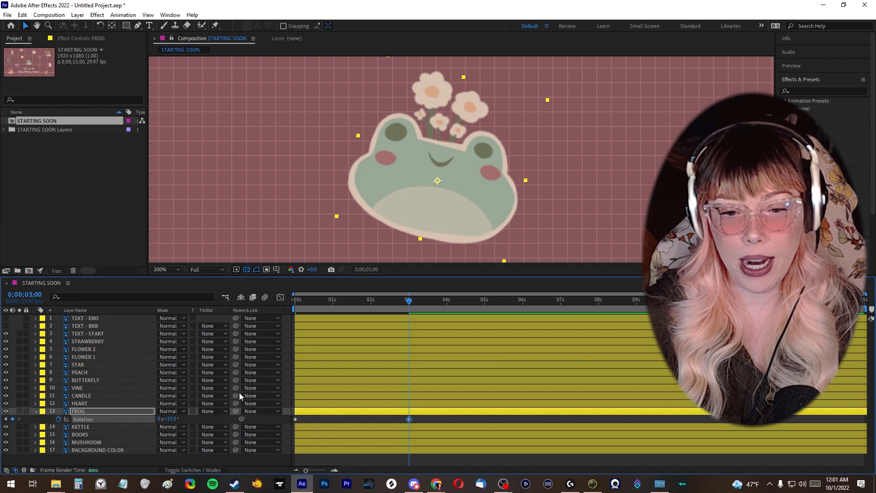
{"action": "left_click", "coordinate": [522, 302]}
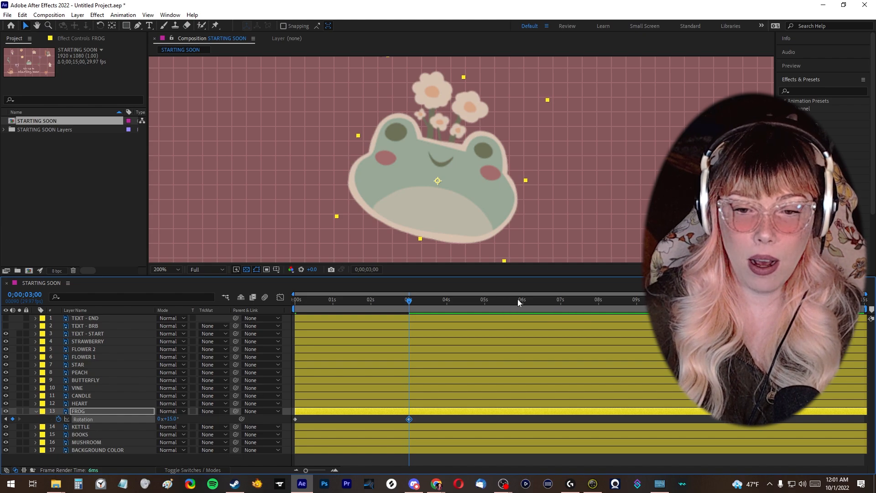
{"action": "left_click", "coordinate": [171, 419]}
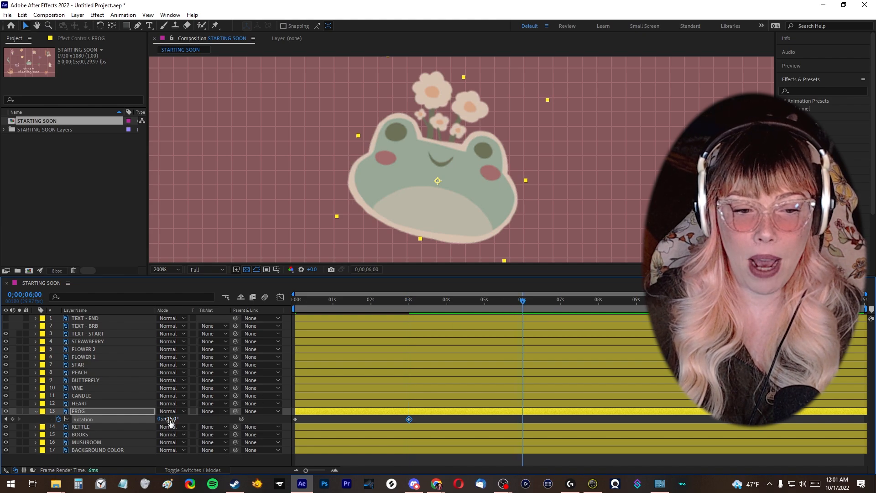
{"action": "type", "text": "0"}
{"action": "key", "text": "Return"}
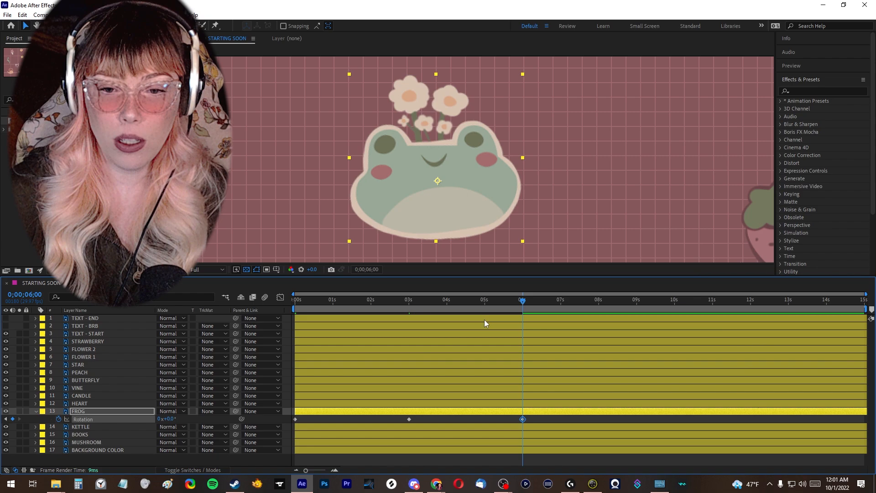
Step: Add a FROG rotation keyframe of -15° at 9 seconds
{"action": "left_click", "coordinate": [636, 300]}
{"action": "left_click", "coordinate": [170, 419]}
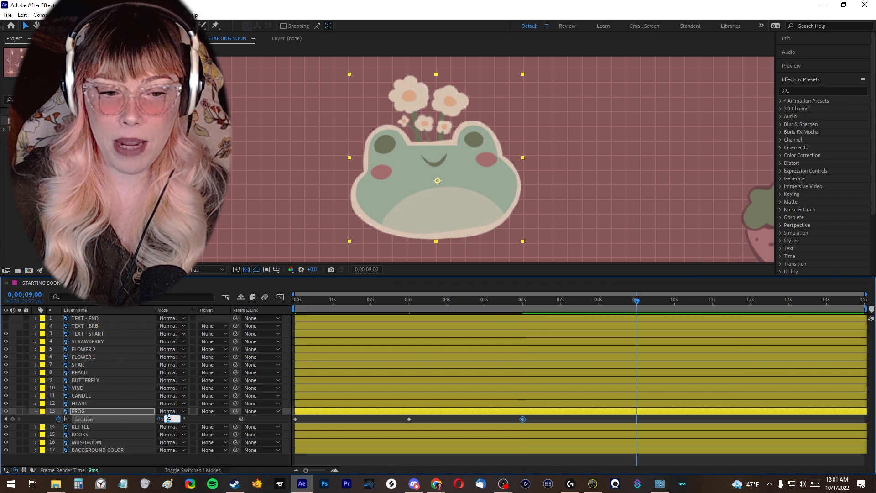
{"action": "type", "text": "-15"}
{"action": "key", "text": "Return"}
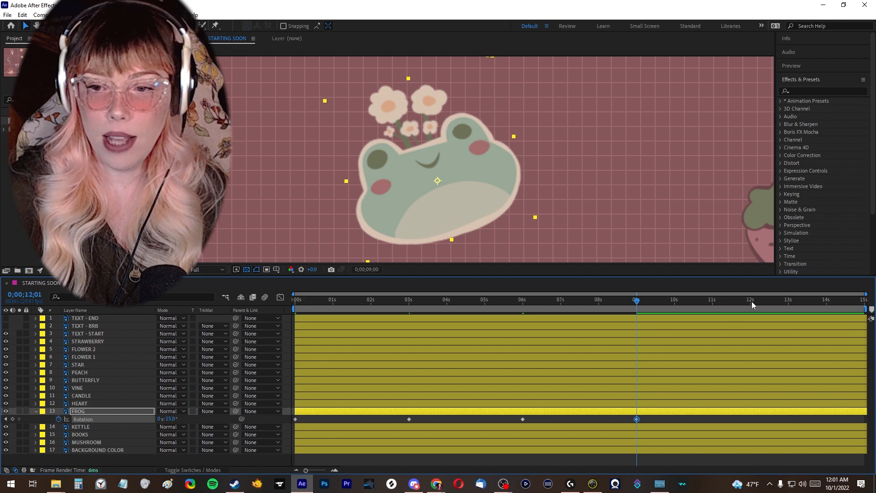
Step: Add FROG rotation keyframes of 0° at 0;00;12;01 and 15° at 0;00;14;28
{"action": "left_click", "coordinate": [170, 418]}
{"action": "type", "text": "0"}
{"action": "key", "text": "Return"}
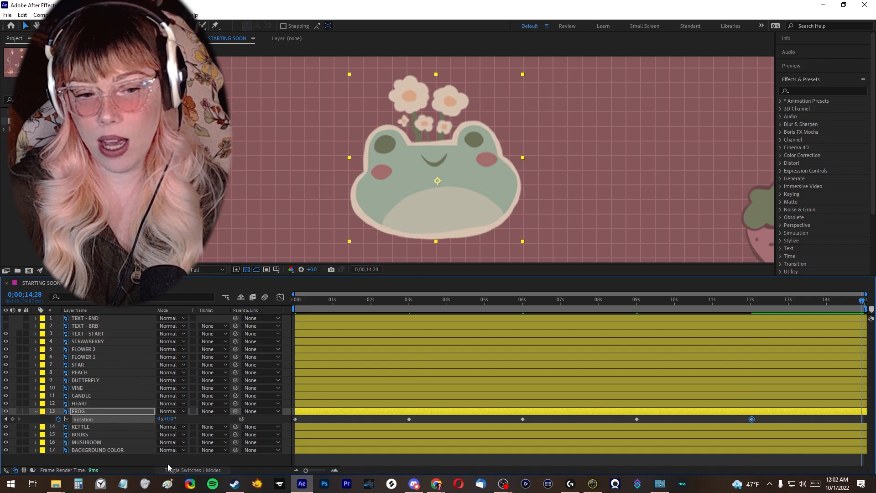
{"action": "key", "text": "Return"}
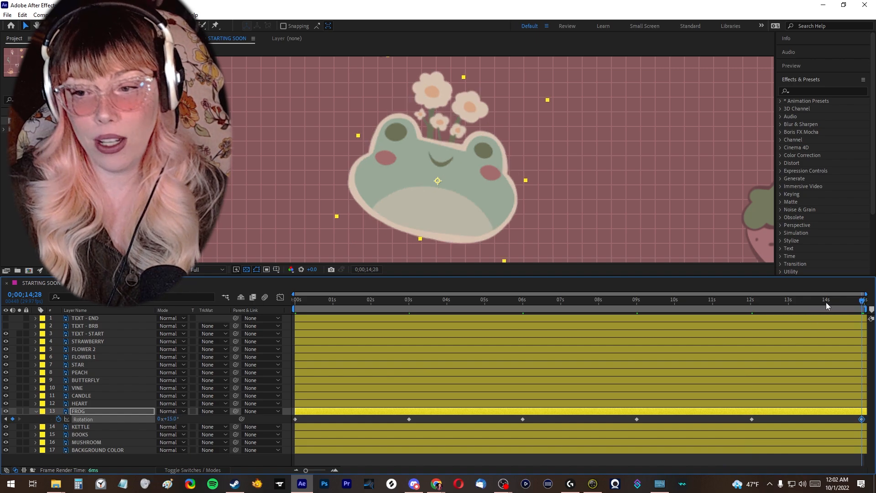
Step: Scrub between the start and end of the composition and play back the frog's rotation, checking how it loops
{"action": "left_click_drag", "start_coordinate": [828, 306], "coordinate": [809, 305]}
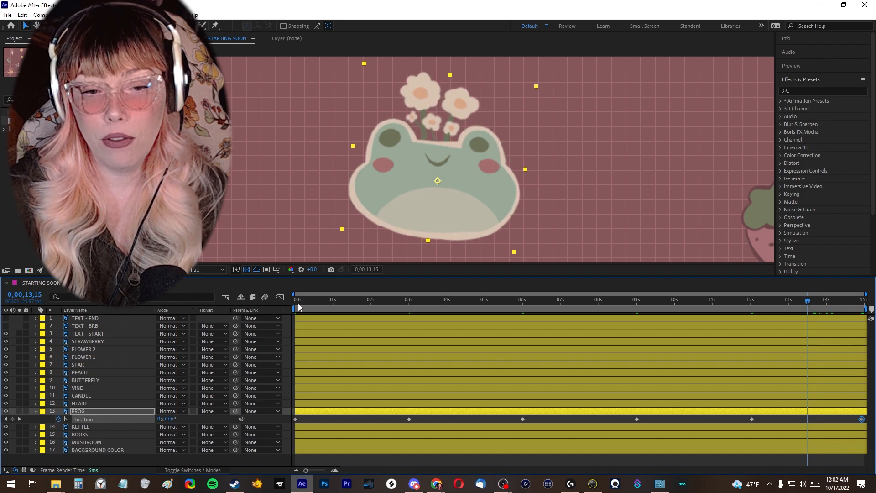
{"action": "left_click_drag", "start_coordinate": [297, 306], "coordinate": [292, 303]}
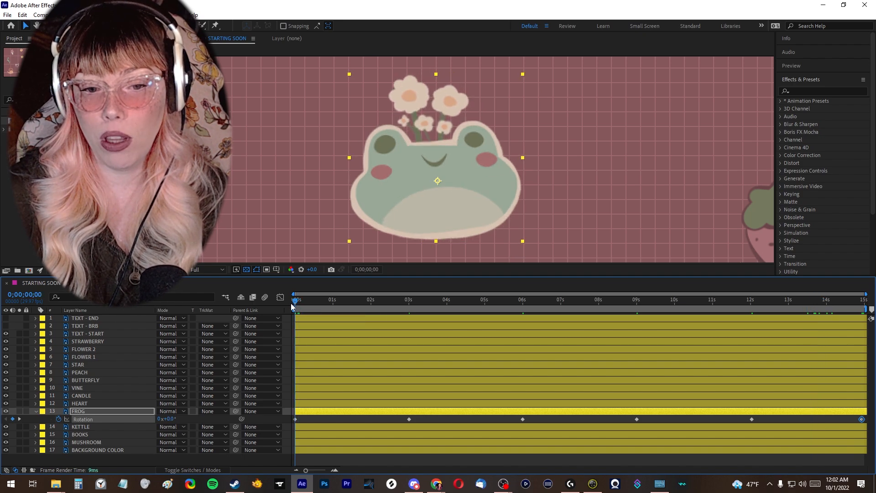
{"action": "left_click", "coordinate": [863, 305]}
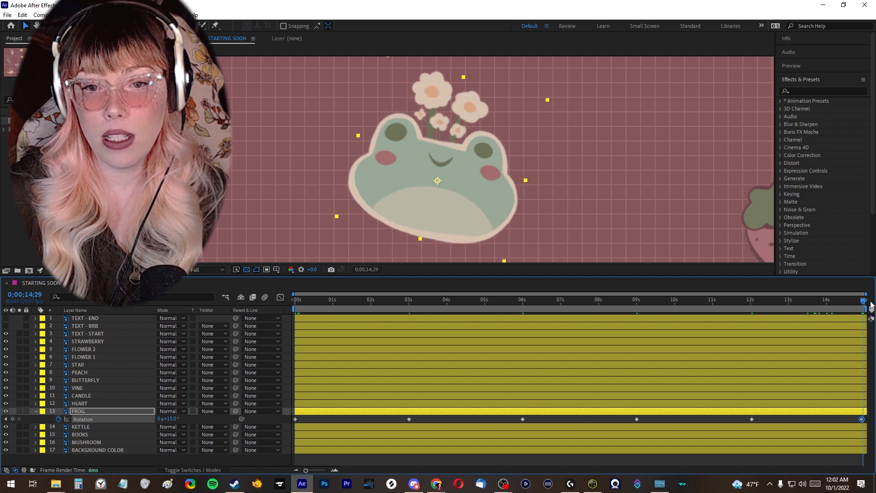
{"action": "left_click_drag", "start_coordinate": [853, 301], "coordinate": [776, 303]}
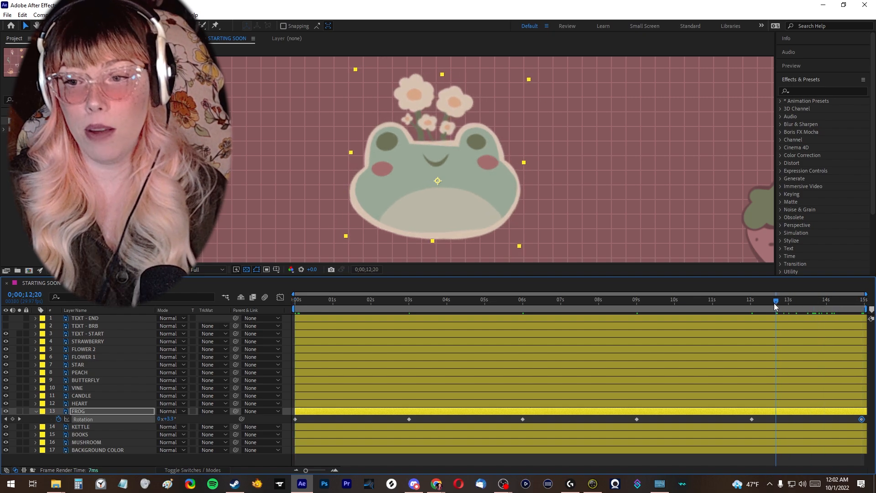
{"action": "key", "text": "space"}
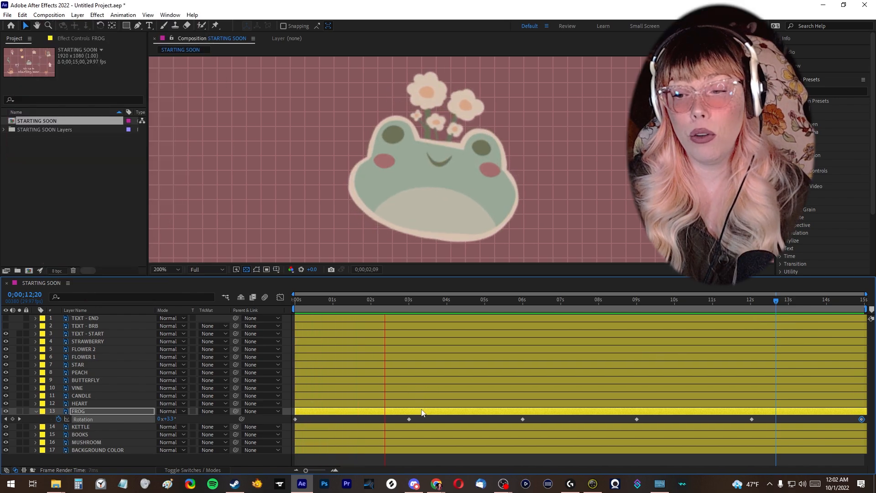
{"action": "left_click", "coordinate": [667, 421]}
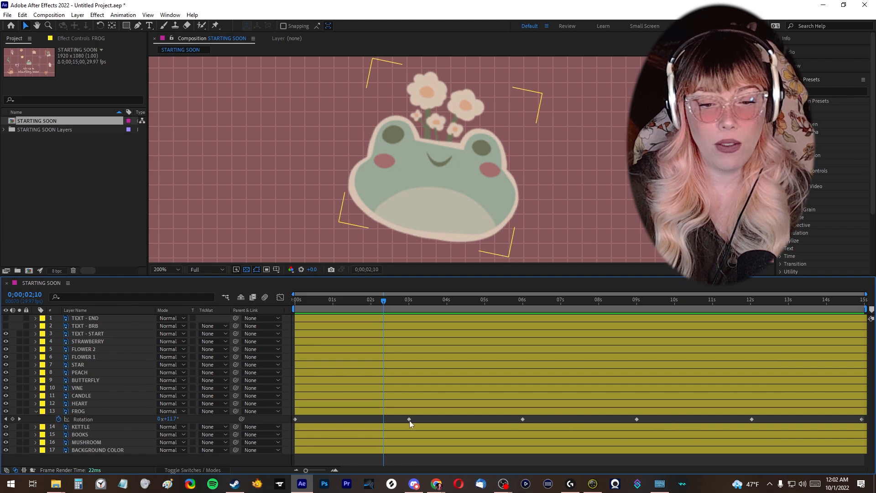
Step: Try shifting all FROG rotation keyframes except the first earlier, and copy the opening 0° keyframe to 0;00;14;29
{"action": "mouse_move", "coordinate": [409, 419]}
{"action": "left_mouse_down"}
{"action": "mouse_move", "coordinate": [379, 420]}
{"action": "mouse_move", "coordinate": [438, 420]}
{"action": "mouse_move", "coordinate": [385, 421]}
{"action": "mouse_move", "coordinate": [409, 421]}
{"action": "left_mouse_up"}
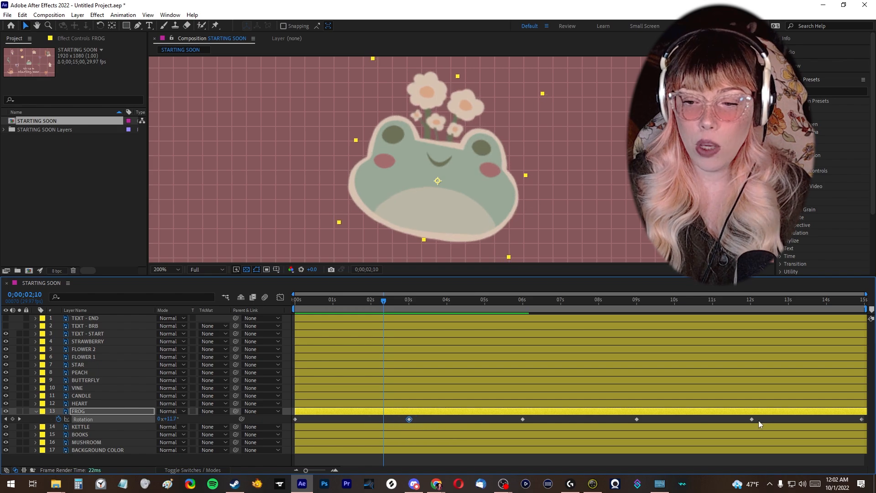
{"action": "left_click_drag", "start_coordinate": [772, 415], "coordinate": [489, 423]}
{"action": "left_click_drag", "start_coordinate": [870, 423], "coordinate": [359, 419]}
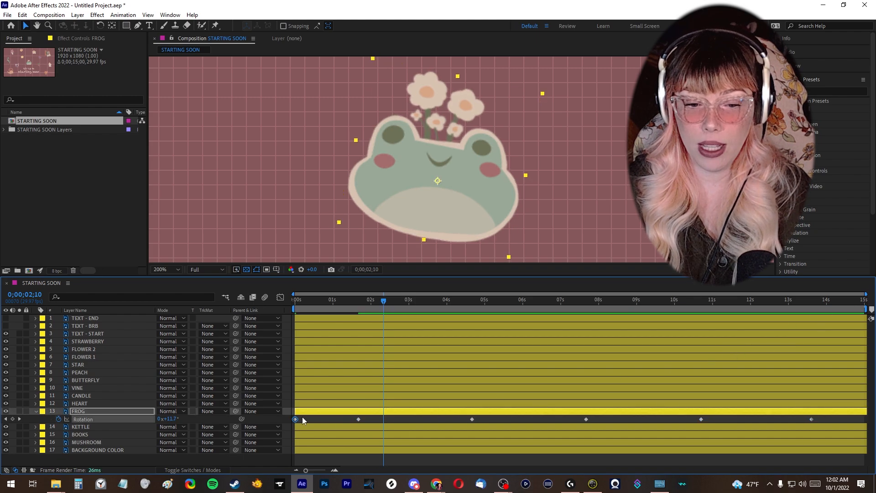
{"action": "left_click_drag", "start_coordinate": [305, 417], "coordinate": [288, 421]}
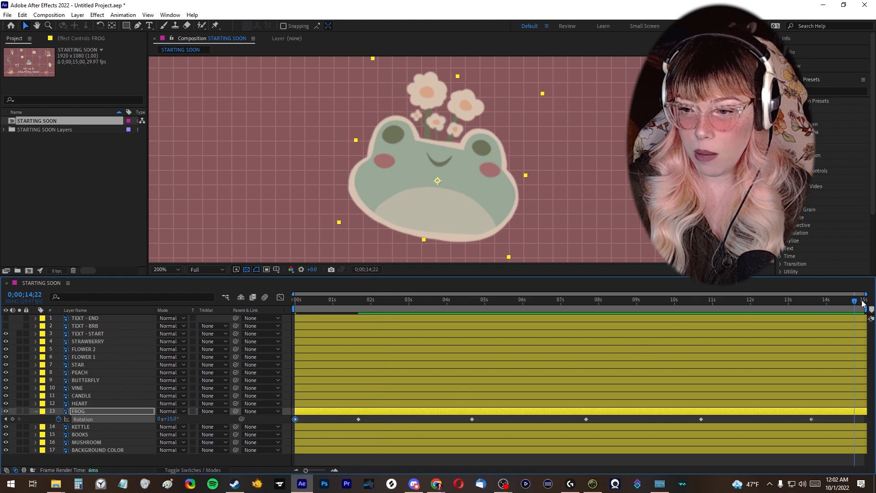
{"action": "left_click_drag", "start_coordinate": [863, 303], "coordinate": [871, 303]}
{"action": "key", "text": "ctrl+v"}
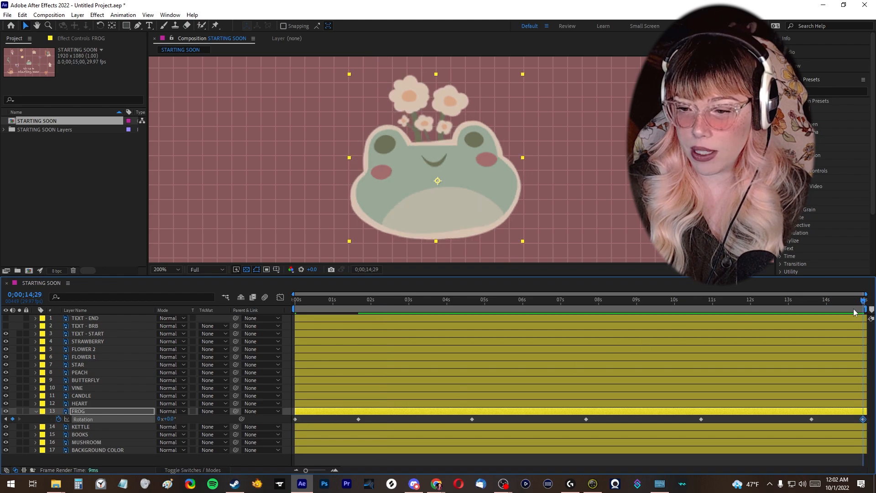
Step: Play back the shifted frog rotation, undo the keyframe shift and the pasted end keyframe, and deselect the layer
{"action": "left_click_drag", "start_coordinate": [627, 301], "coordinate": [577, 306]}
{"action": "key", "text": "space"}
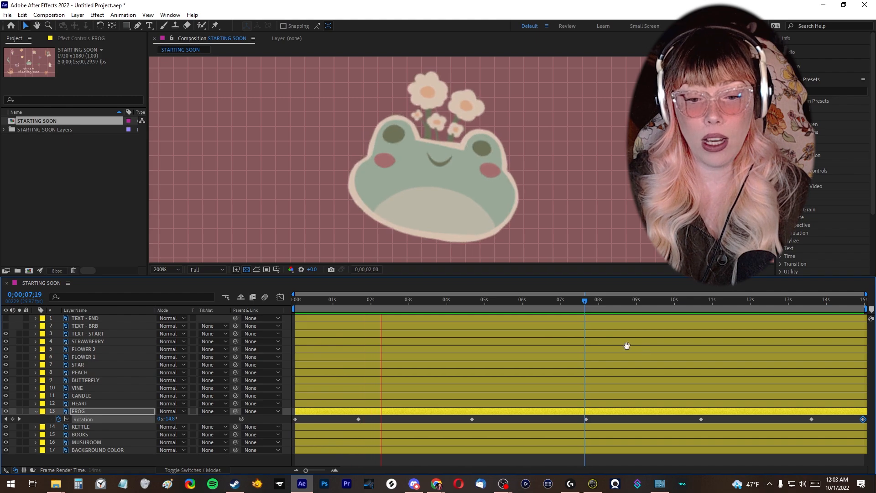
{"action": "key", "text": "space"}
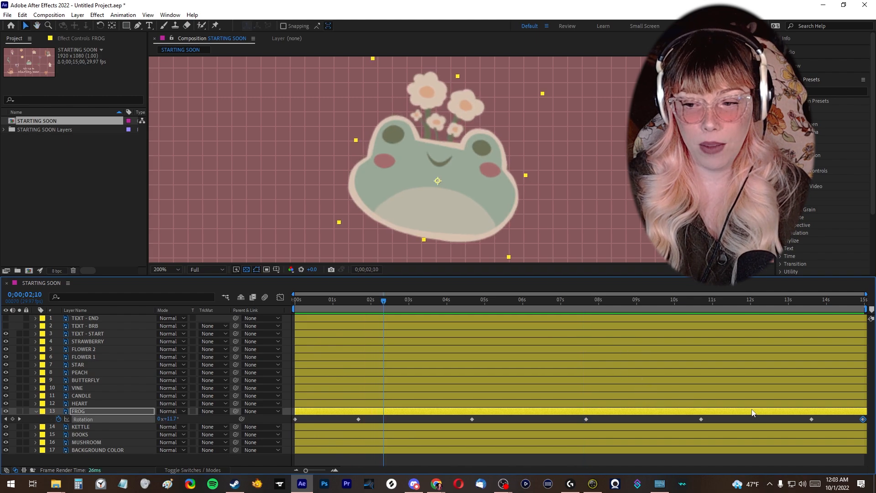
{"action": "key", "text": "ctrl+z"}
{"action": "left_click", "coordinate": [703, 417]}
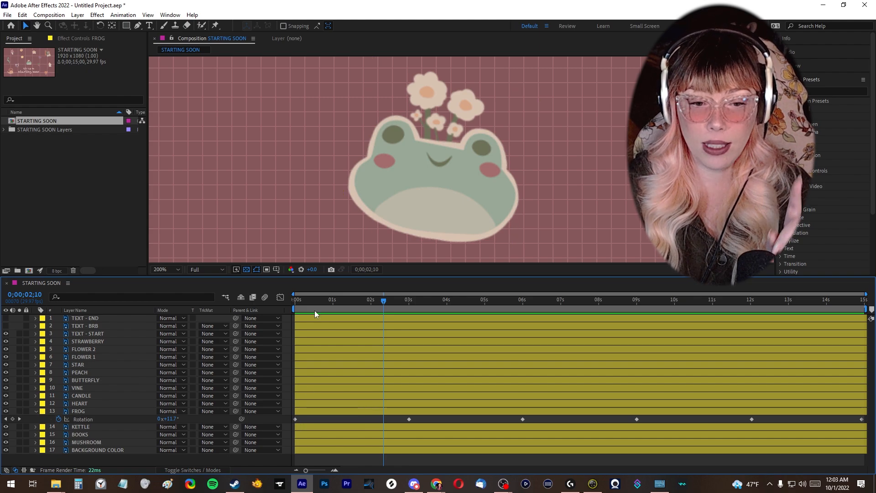
Step: Delete FROG's opening 0° rotation keyframe, slide the remaining keyframes to start at 0 seconds, and preview the motion
{"action": "left_click_drag", "start_coordinate": [312, 302], "coordinate": [288, 306]}
{"action": "left_click_drag", "start_coordinate": [294, 419], "coordinate": [418, 420]}
{"action": "left_click_drag", "start_coordinate": [574, 417], "coordinate": [870, 423]}
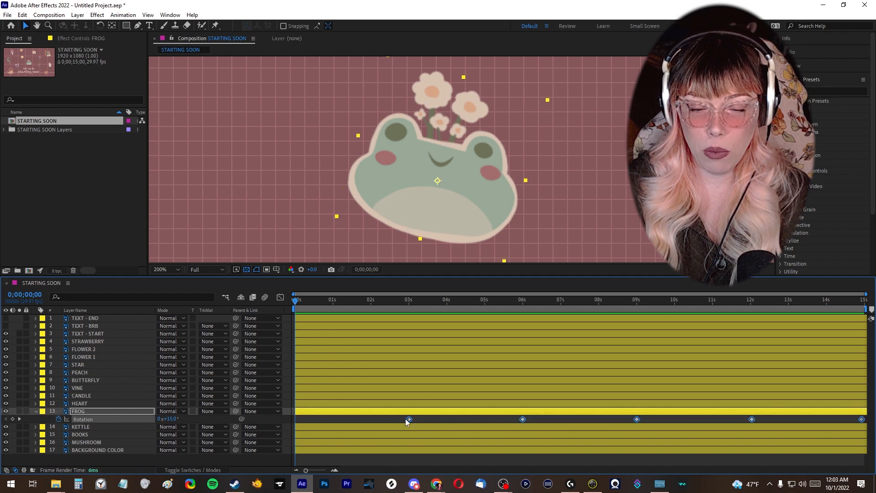
{"action": "left_click_drag", "start_coordinate": [397, 419], "coordinate": [297, 422]}
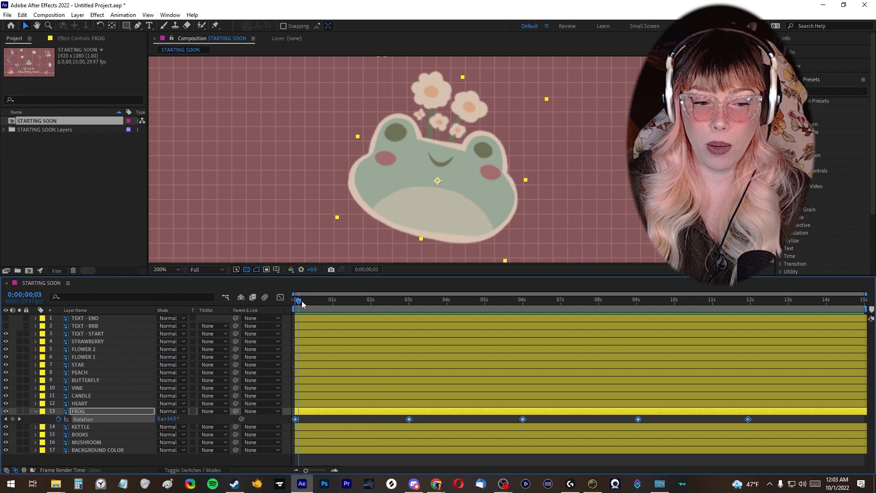
{"action": "key", "text": "space"}
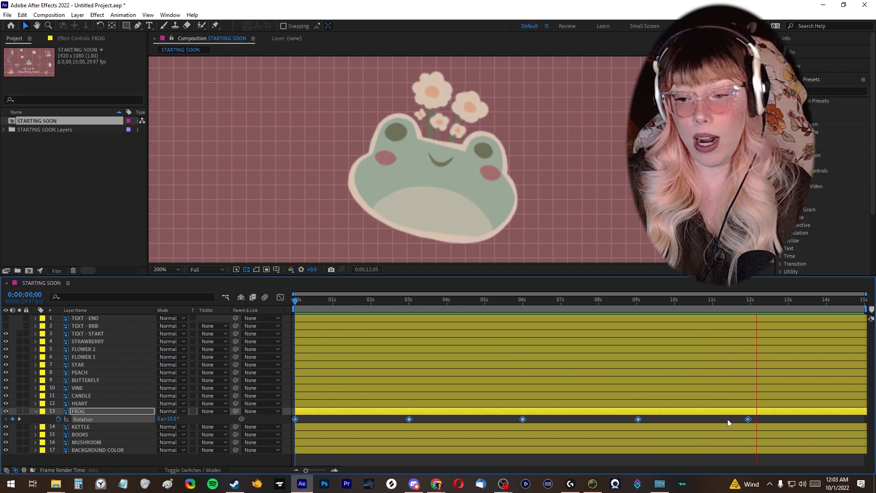
Step: Move FROG's last rotation keyframe to the end of the composition and its -15° keyframe to 0;00;07;15
{"action": "left_click", "coordinate": [769, 422]}
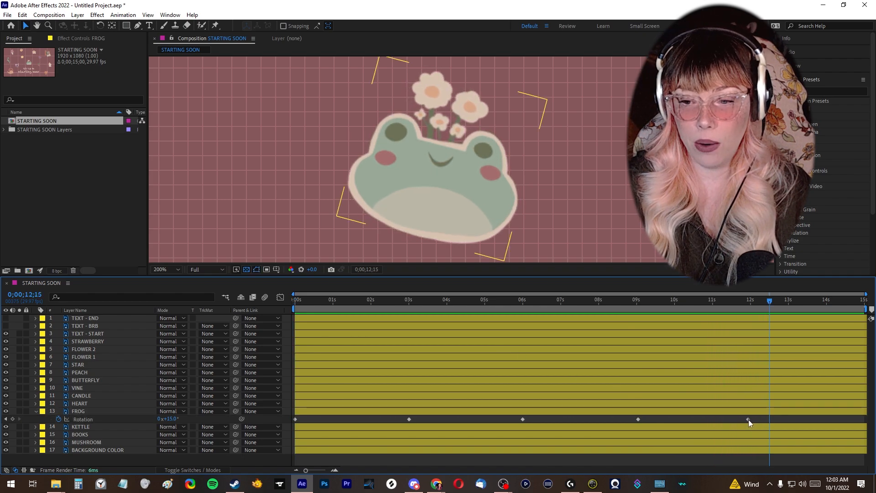
{"action": "left_click", "coordinate": [750, 302]}
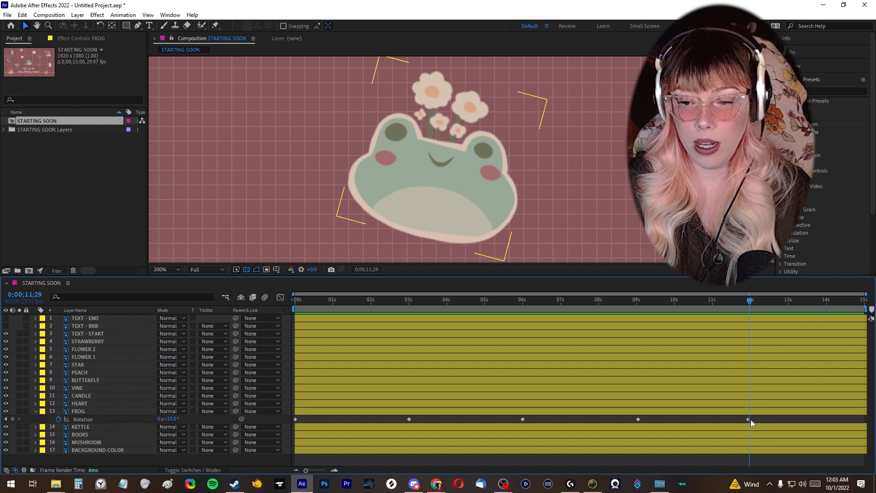
{"action": "left_click_drag", "start_coordinate": [751, 419], "coordinate": [866, 425]}
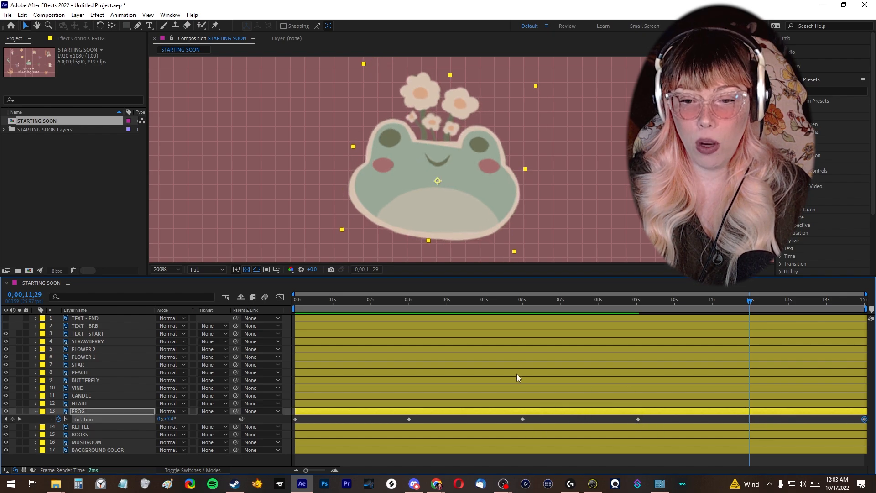
{"action": "left_click", "coordinate": [527, 303]}
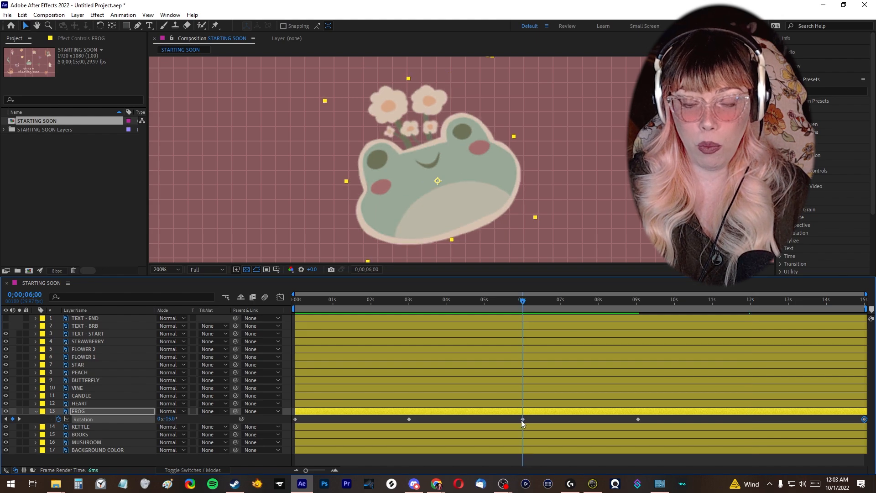
{"action": "left_click_drag", "start_coordinate": [522, 420], "coordinate": [580, 420]}
{"action": "left_click", "coordinate": [582, 302]}
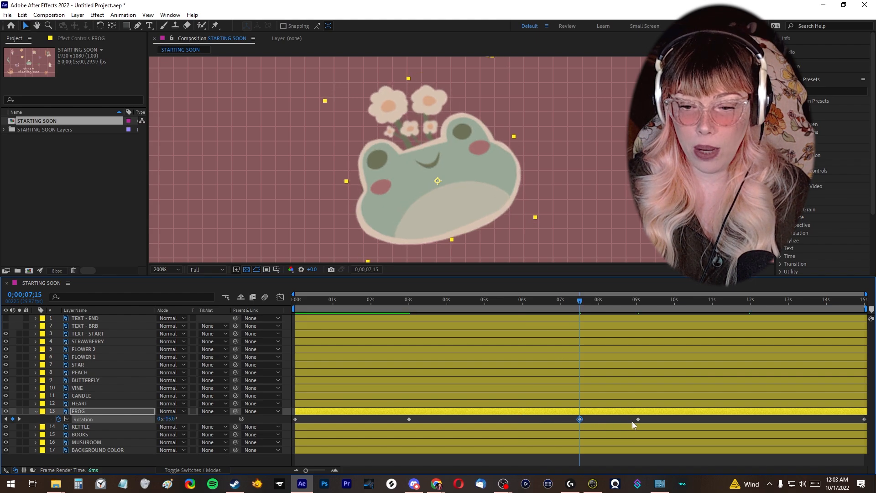
Step: Move FROG's two 0° rotation keyframes to about 3.5 and 11.5 seconds and return the playhead to the start
{"action": "left_click_drag", "start_coordinate": [638, 419], "coordinate": [734, 424]}
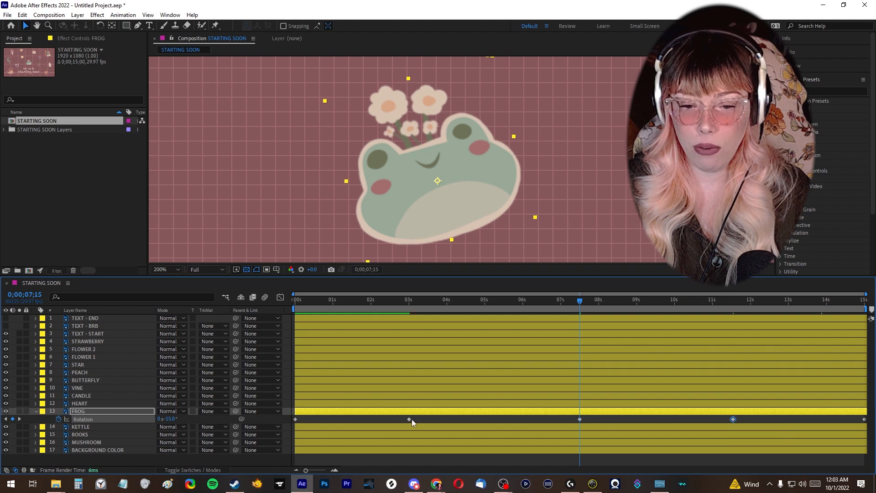
{"action": "left_click_drag", "start_coordinate": [412, 419], "coordinate": [426, 420]}
{"action": "left_click", "coordinate": [297, 301]}
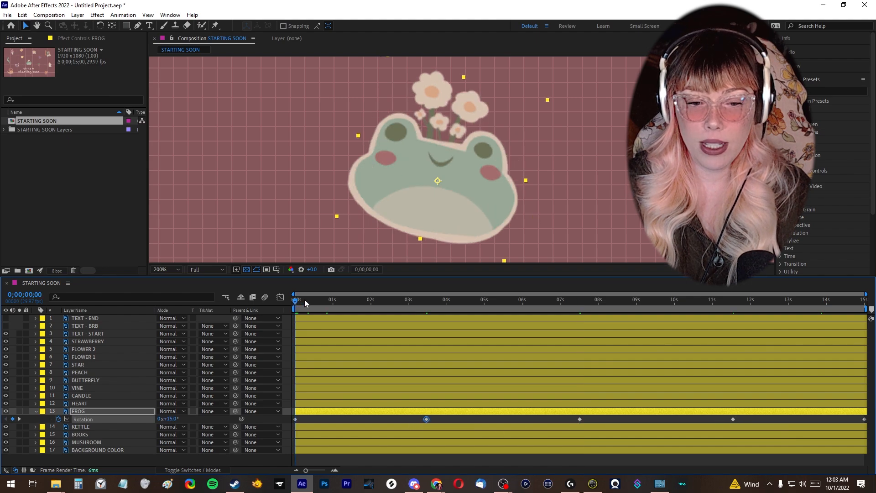
Step: Play back and scrub the re-spaced frog rotation, viewing it within the wider scene at 50% magnification
{"action": "key", "text": "space"}
{"action": "left_click_drag", "start_coordinate": [713, 301], "coordinate": [675, 302]}
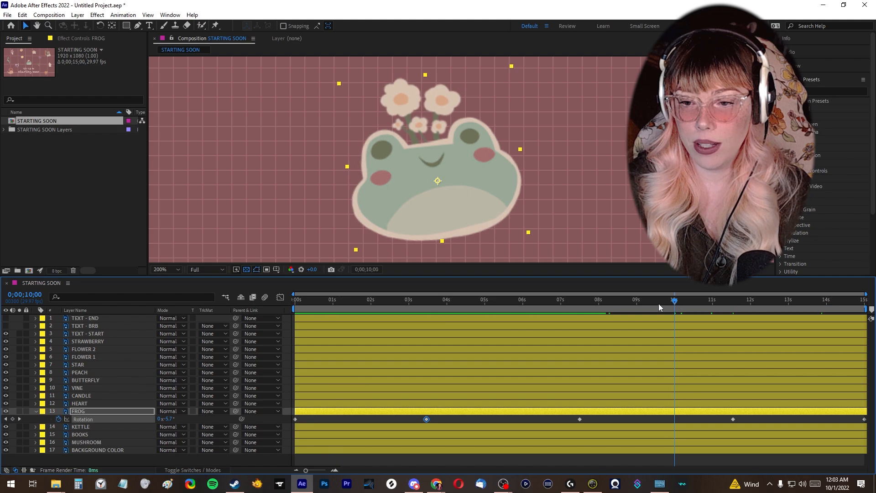
{"action": "key", "text": "space"}
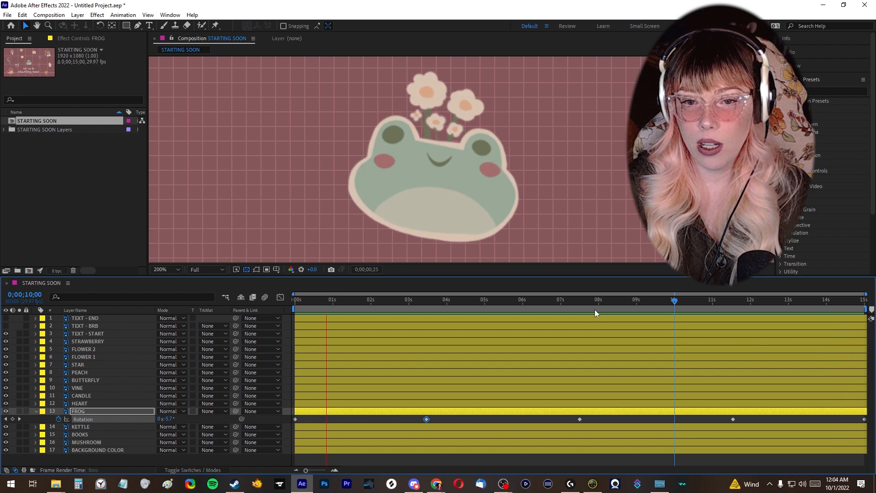
{"action": "scroll", "coordinate": [538, 211], "scroll_direction": "down", "scroll_amount": 4}
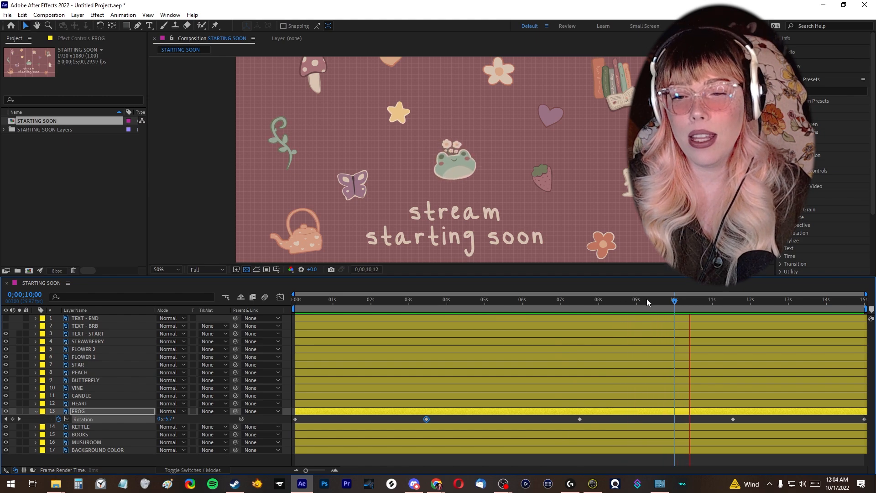
{"action": "left_click", "coordinate": [610, 307]}
{"action": "left_click_drag", "start_coordinate": [565, 309], "coordinate": [348, 308]}
{"action": "left_click_drag", "start_coordinate": [435, 310], "coordinate": [765, 310]}
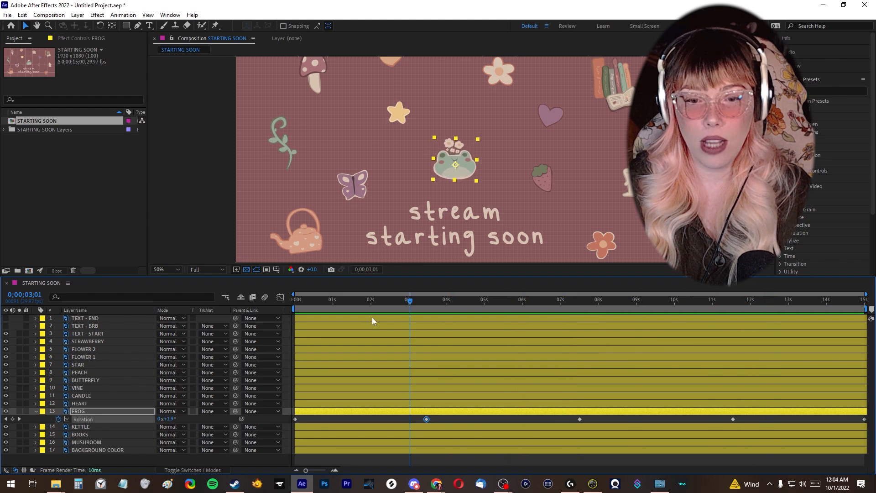
Step: Apply Easy Ease to all five of FROG's rotation keyframes
{"action": "key", "text": "Home"}
{"action": "left_click_drag", "start_coordinate": [162, 420], "coordinate": [167, 420]}
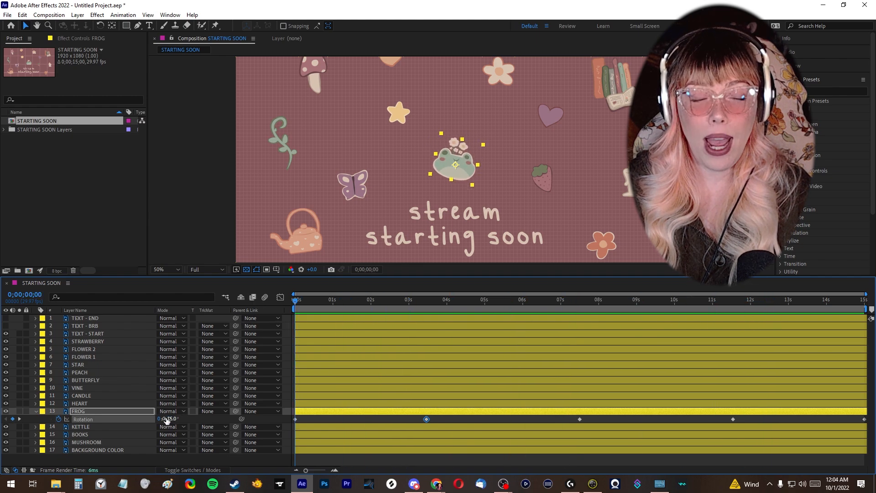
{"action": "left_click_drag", "start_coordinate": [288, 417], "coordinate": [871, 427]}
{"action": "left_click", "coordinate": [371, 423]}
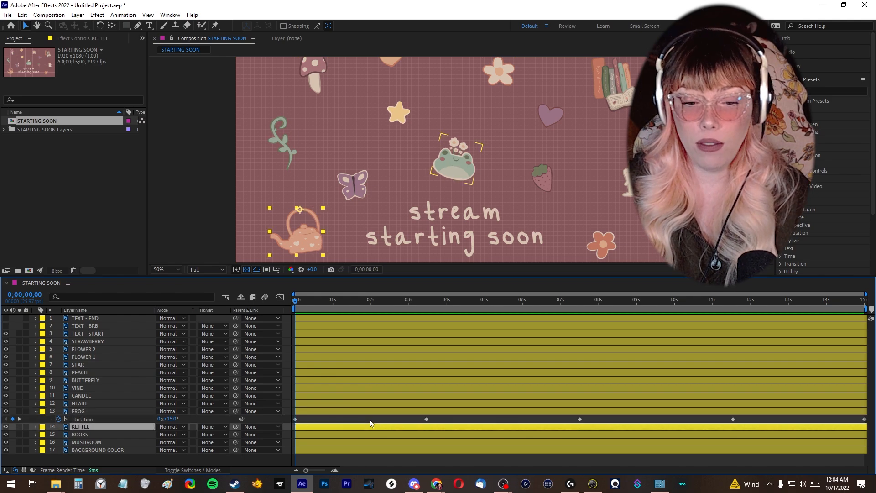
{"action": "left_click", "coordinate": [296, 420]}
{"action": "left_click_drag", "start_coordinate": [428, 422], "coordinate": [868, 424]}
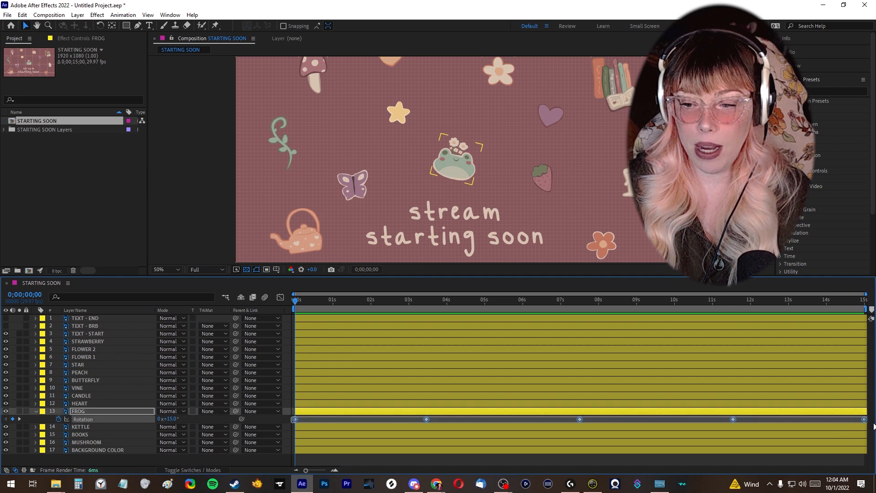
{"action": "left_click", "coordinate": [331, 423]}
{"action": "left_click", "coordinate": [82, 420]}
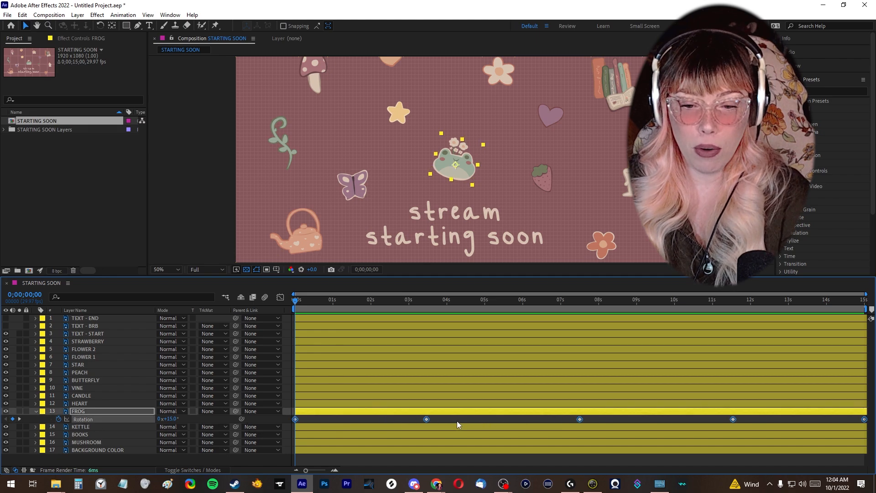
{"action": "key", "text": "F9"}
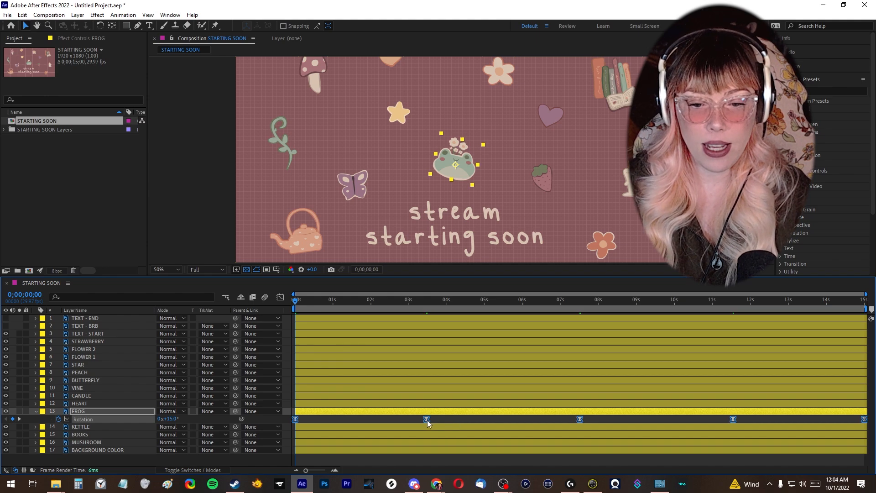
{"action": "right_click", "coordinate": [428, 424]}
{"action": "mouse_move", "coordinate": [464, 416]}
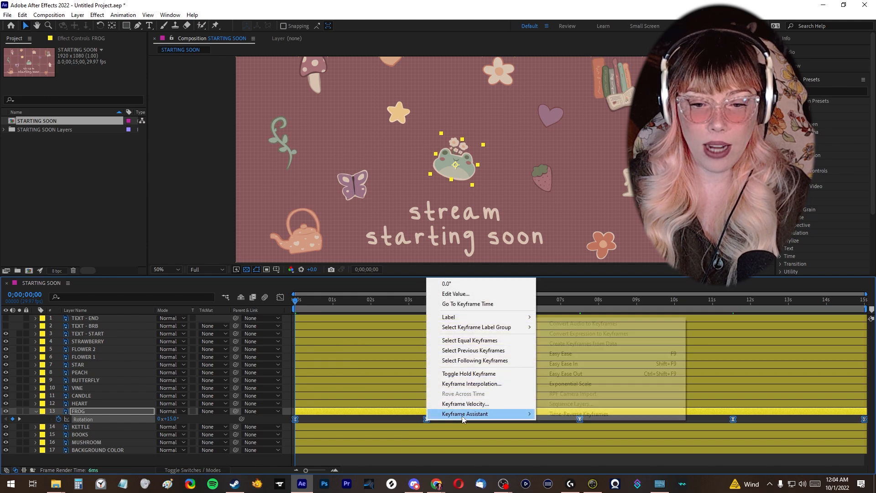
{"action": "left_click", "coordinate": [574, 356]}
Step: Play back FROG's eased rotation at 100% magnification and scrub between the keyframes at 0, 3.5 and 7.5 seconds
{"action": "scroll", "coordinate": [472, 179], "scroll_direction": "up", "scroll_amount": 2}
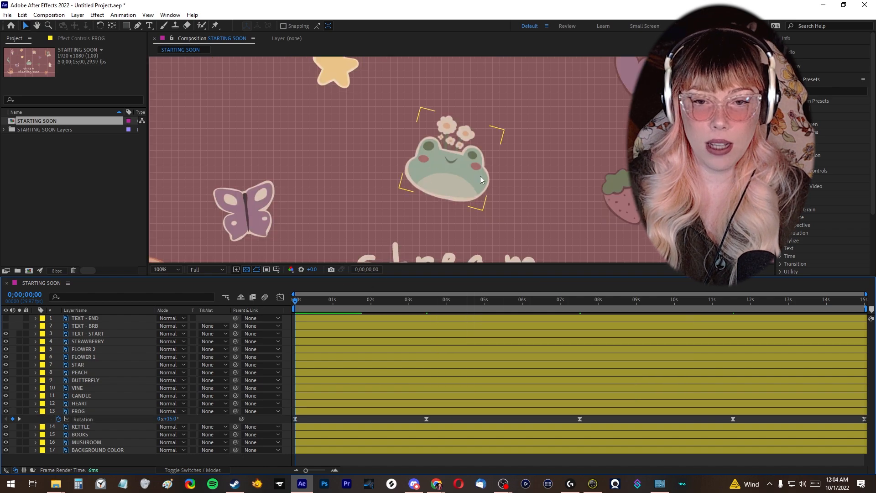
{"action": "key", "text": "space"}
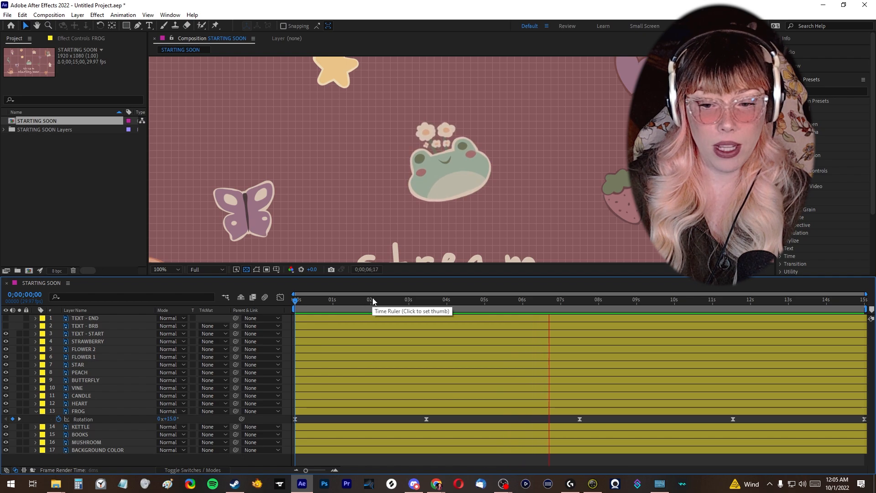
{"action": "left_click", "coordinate": [426, 306]}
{"action": "left_click", "coordinate": [426, 419]}
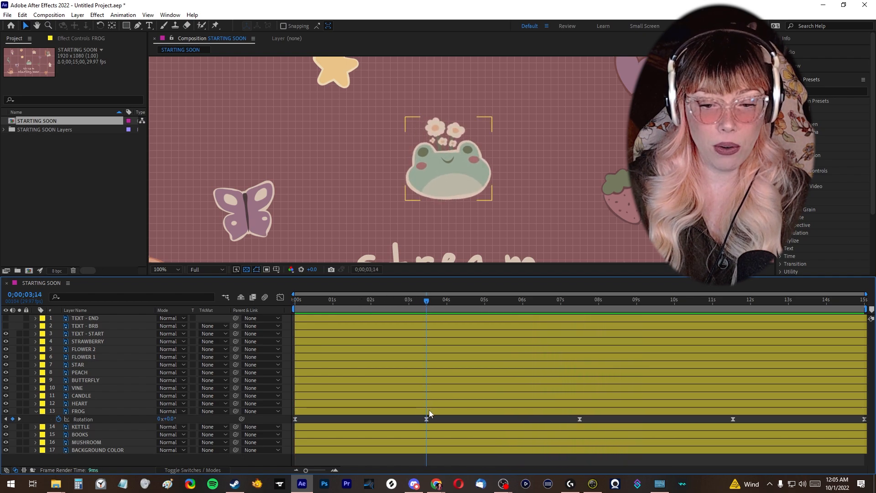
{"action": "left_click", "coordinate": [294, 305]}
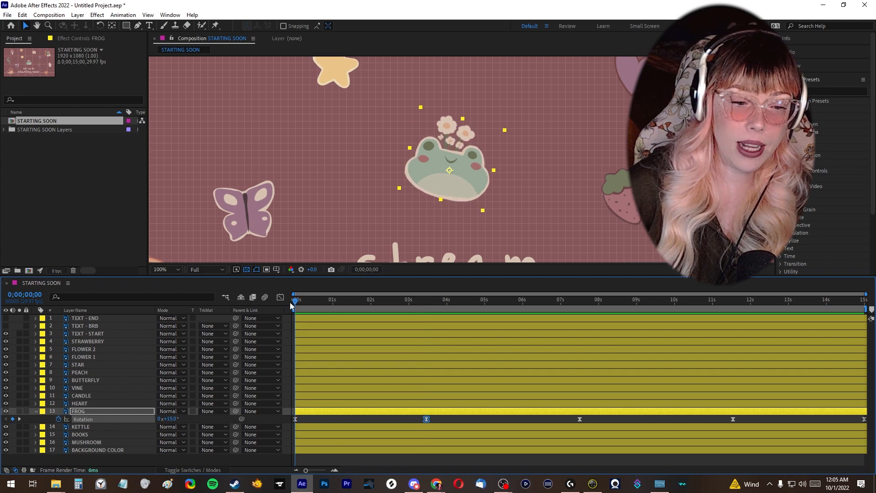
{"action": "left_click", "coordinate": [578, 305]}
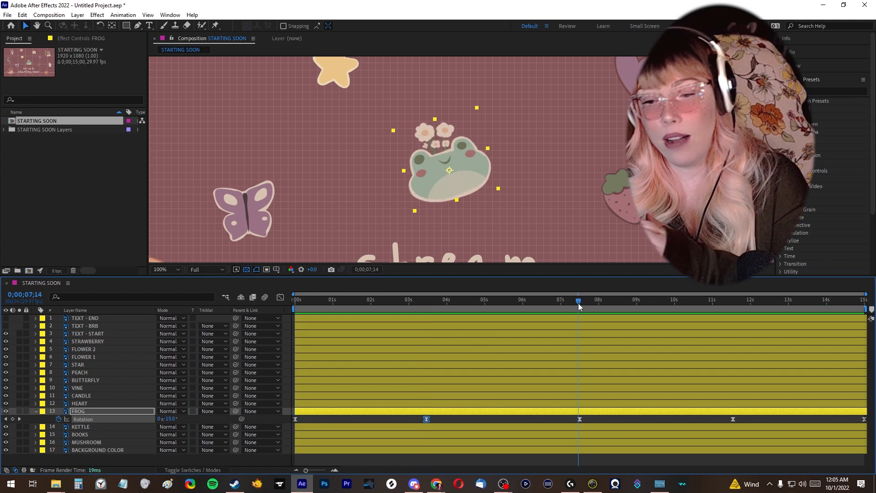
{"action": "left_click", "coordinate": [426, 307]}
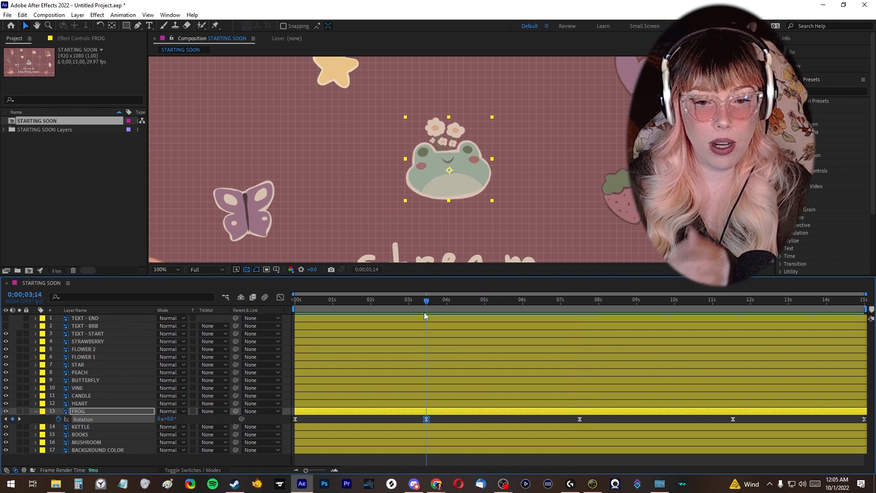
{"action": "left_click_drag", "start_coordinate": [426, 303], "coordinate": [309, 305]}
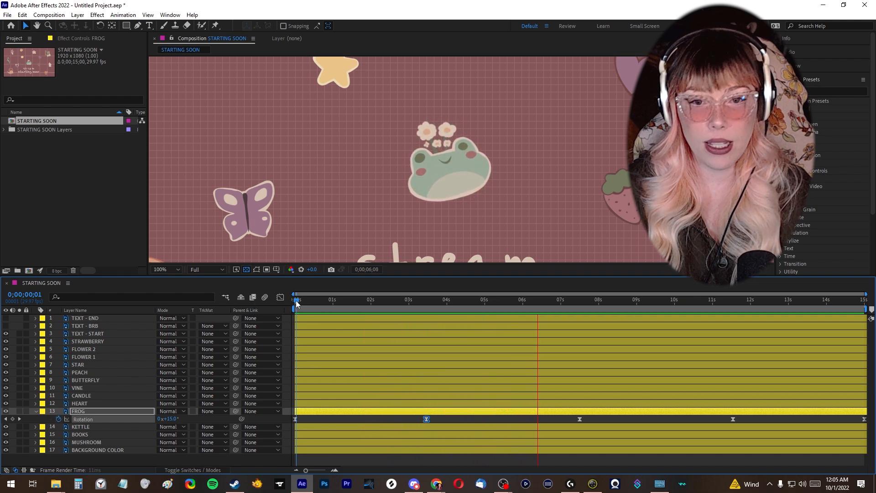
{"action": "left_click_drag", "start_coordinate": [296, 304], "coordinate": [509, 303]}
{"action": "key", "text": "space"}
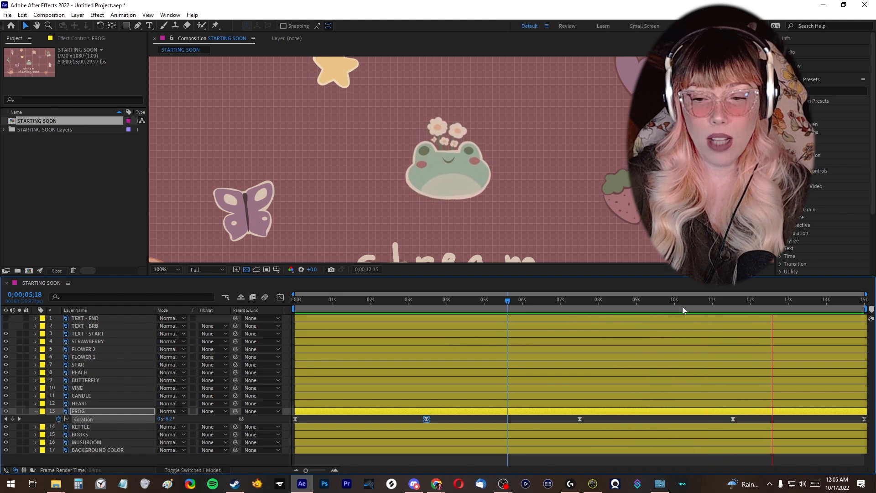
{"action": "key", "text": "space"}
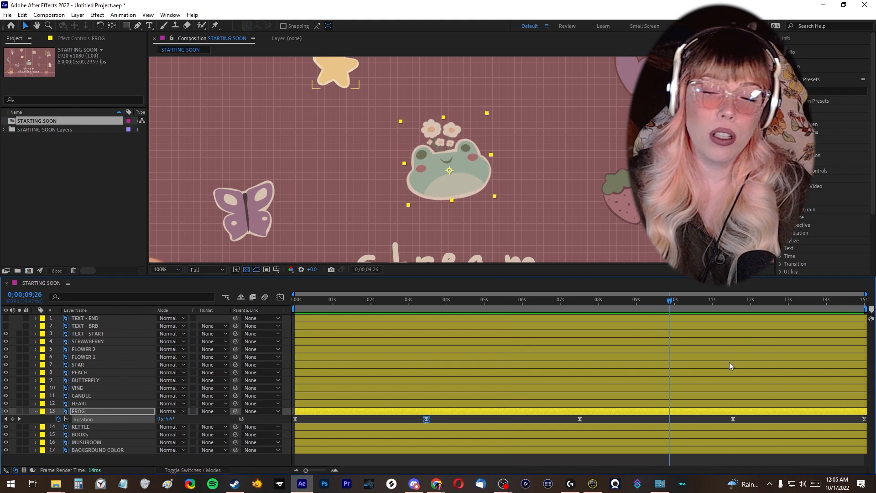
Step: Try removing FROG's 0° rotation keyframe near 3.5 seconds, and undo the deletion
{"action": "left_click", "coordinate": [487, 418]}
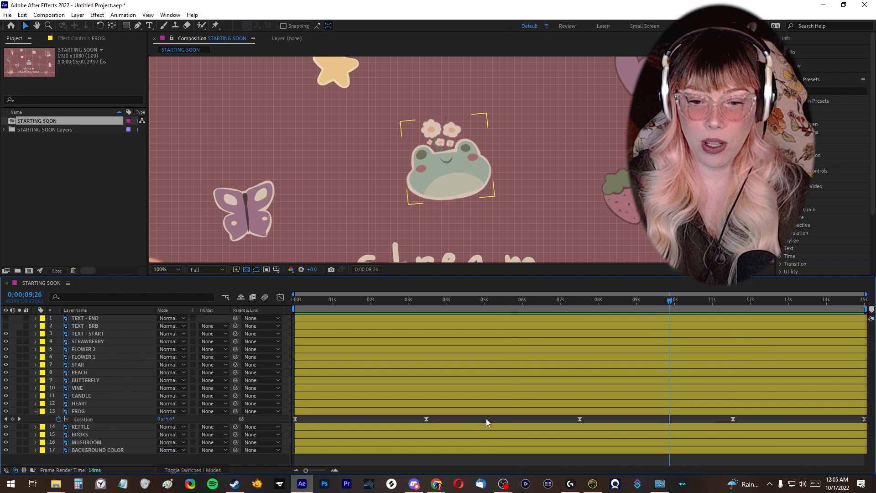
{"action": "left_click", "coordinate": [428, 419]}
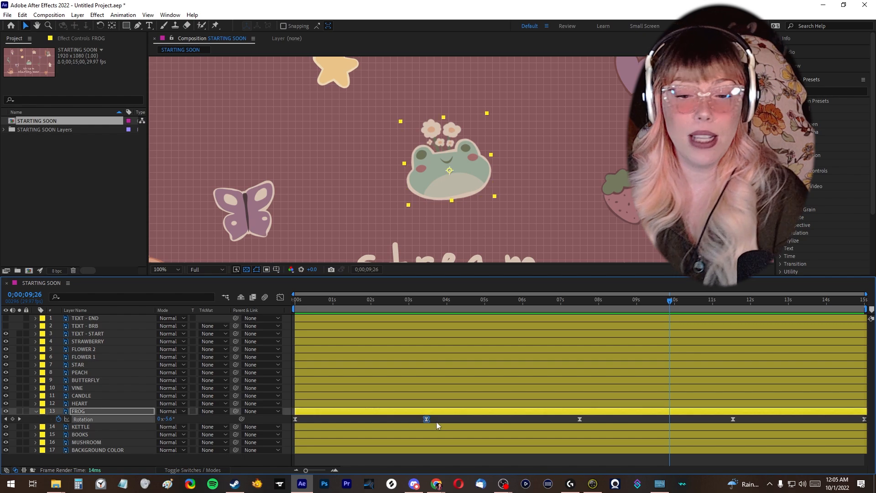
{"action": "key", "text": "Delete"}
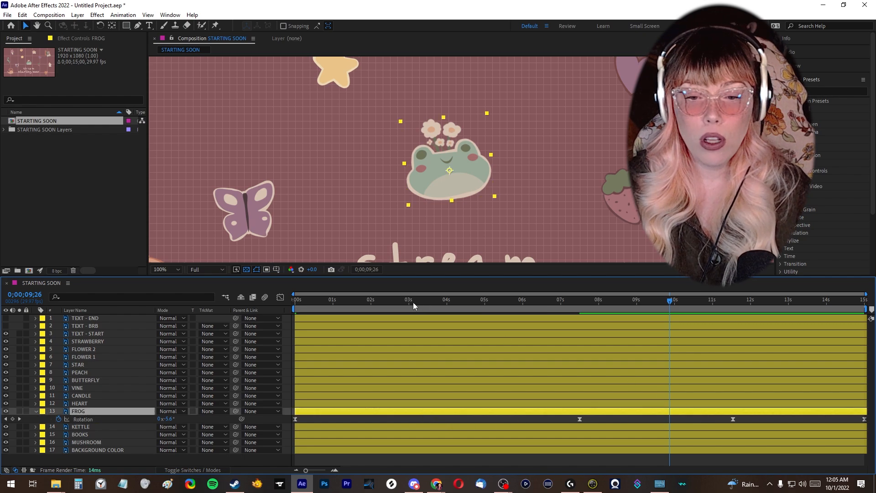
{"action": "left_click_drag", "start_coordinate": [413, 305], "coordinate": [490, 305]}
{"action": "left_click", "coordinate": [550, 303]}
{"action": "key", "text": "ctrl+z"}
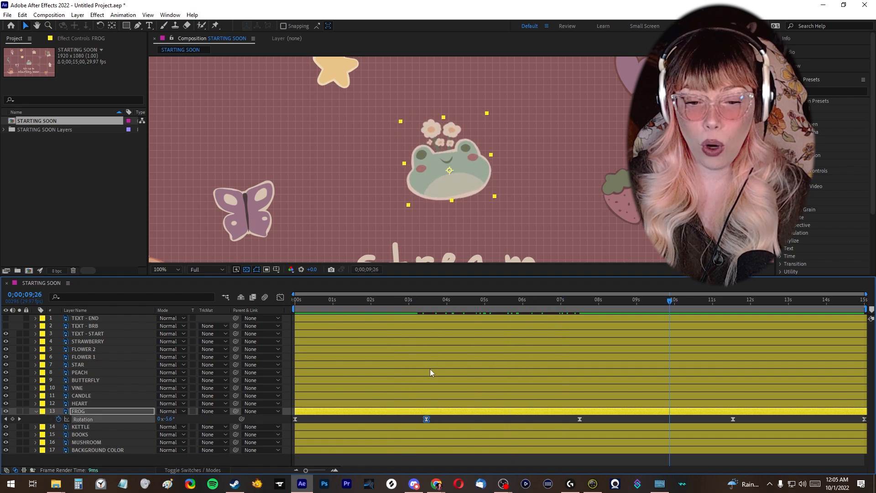
Step: Set the temporal interpolation of FROG's 0° rotation keyframe near 3.5 seconds to Auto Bezier and preview the motion
{"action": "left_click", "coordinate": [427, 419]}
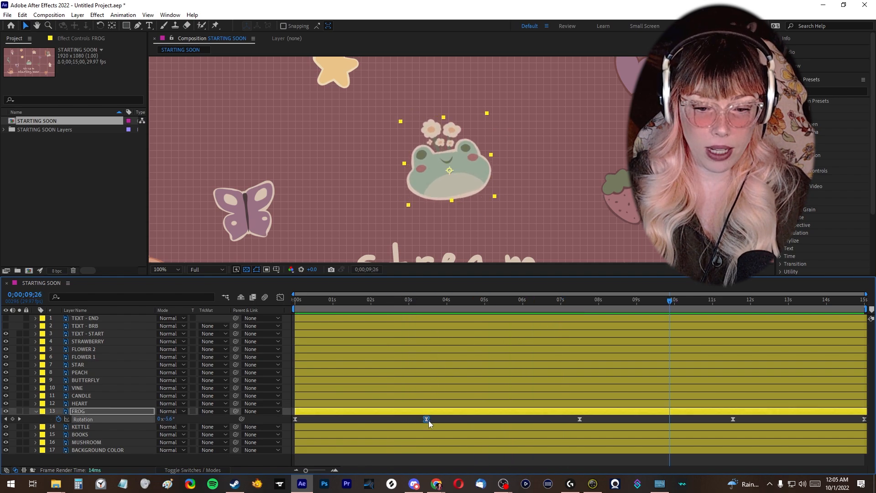
{"action": "right_click", "coordinate": [428, 420]}
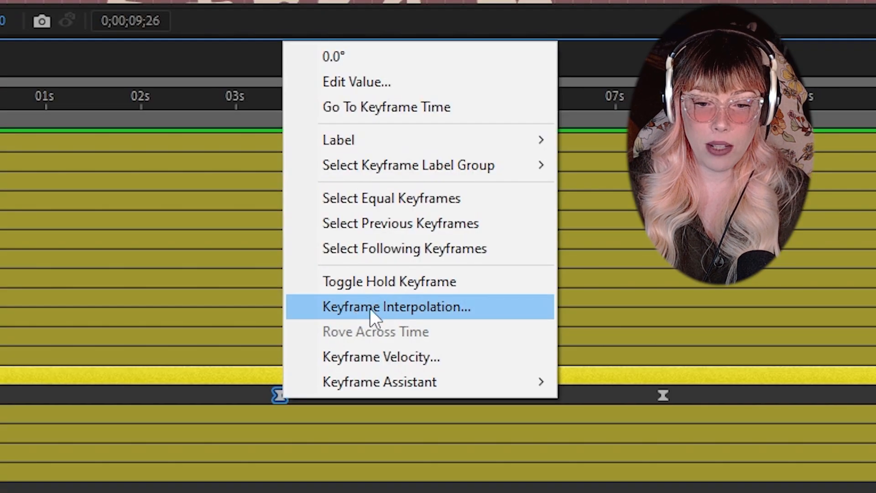
{"action": "left_click", "coordinate": [370, 308]}
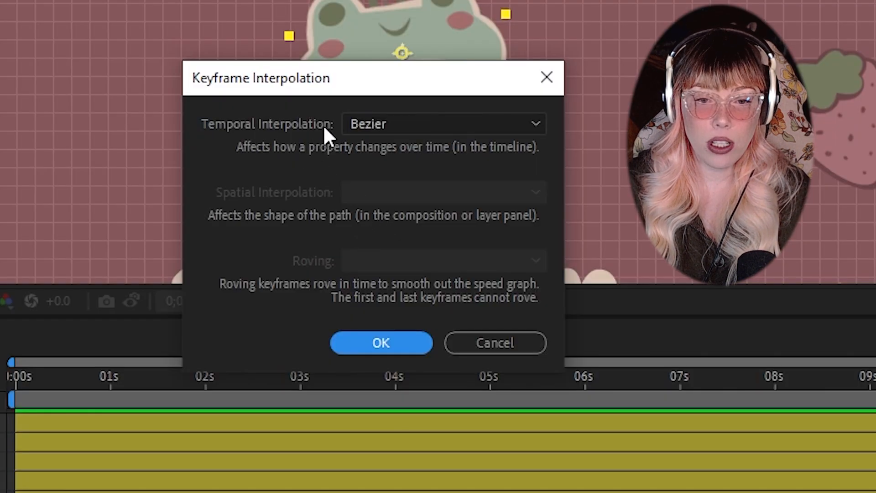
{"action": "left_click", "coordinate": [386, 126]}
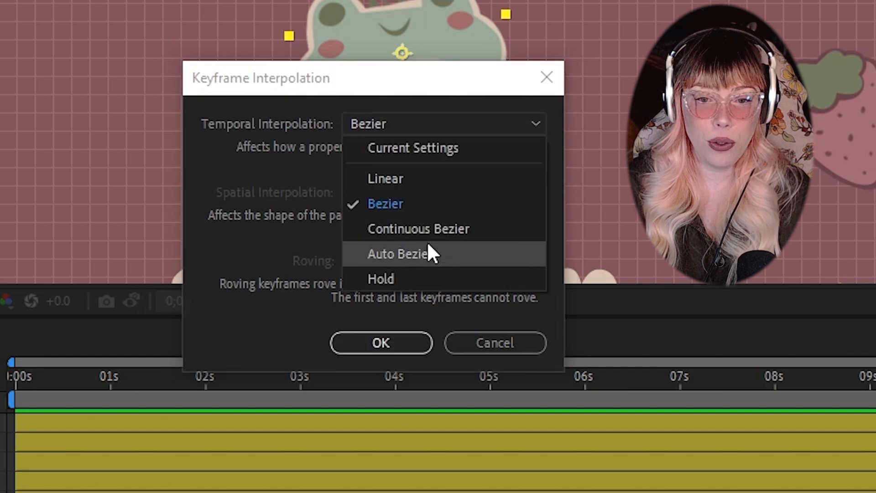
{"action": "left_click", "coordinate": [428, 254]}
{"action": "key", "text": "Return"}
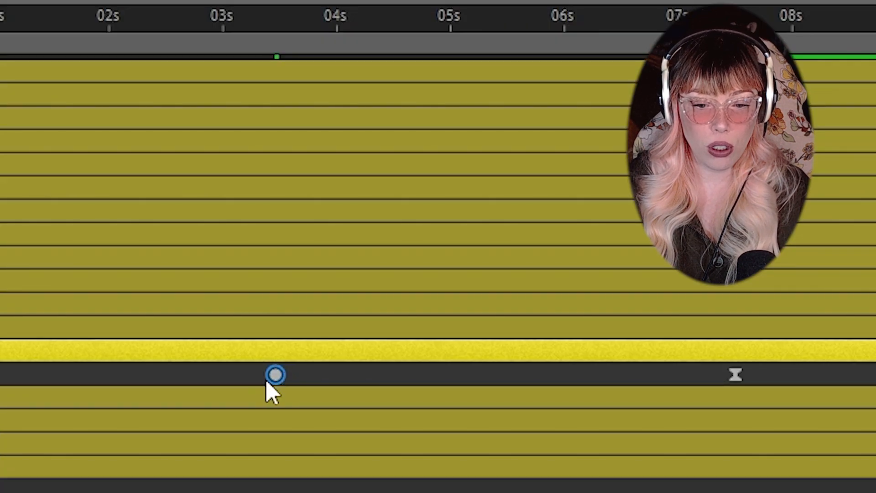
{"action": "left_click", "coordinate": [78, 20]}
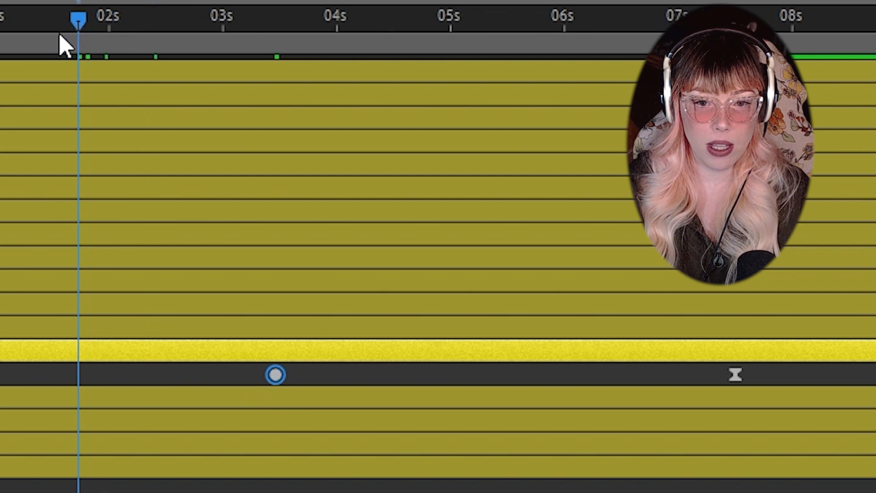
{"action": "key", "text": "space"}
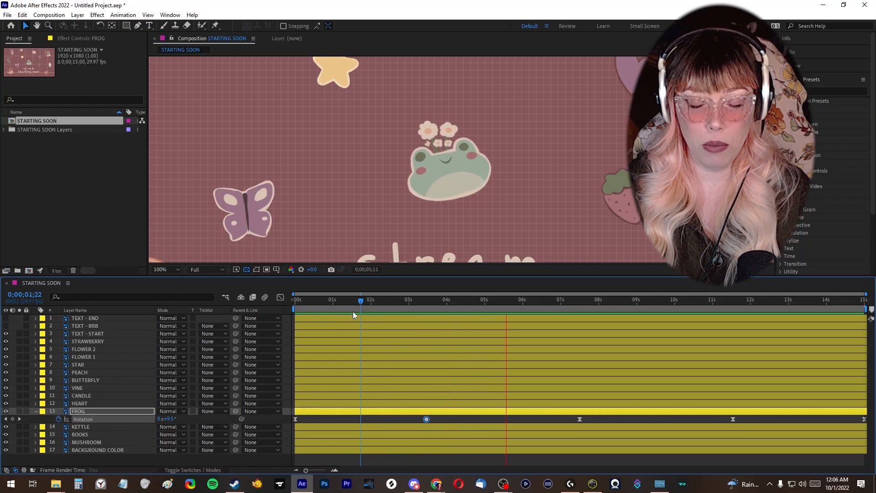
{"action": "key", "text": "space"}
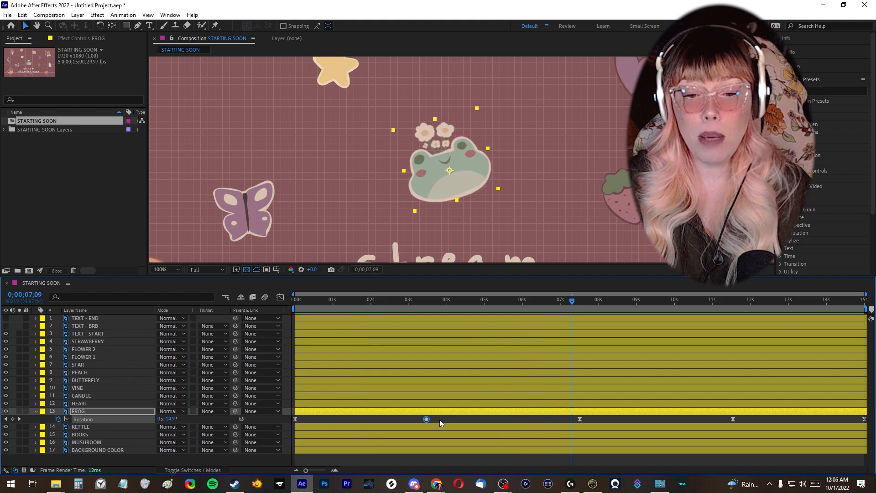
Step: Delete FROG's two 0° rotation keyframes near 3.5 and 11.5 seconds
{"action": "left_click", "coordinate": [442, 420]}
{"action": "left_click", "coordinate": [426, 419]}
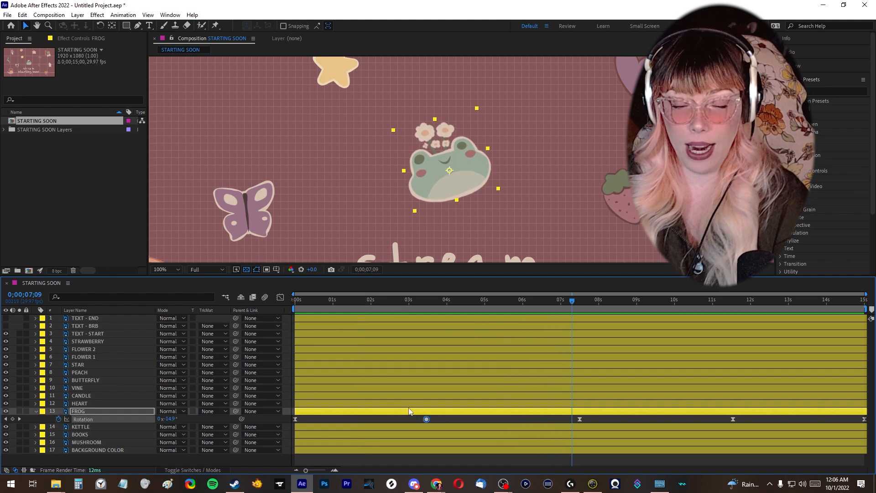
{"action": "key", "text": "Delete"}
{"action": "left_click", "coordinate": [733, 419]}
{"action": "key", "text": "Delete"}
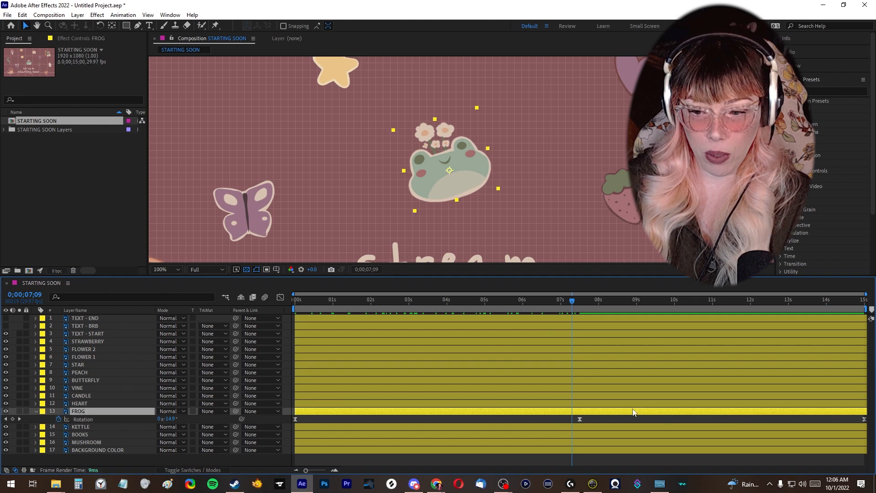
Step: Play back FROG's three-keyframe rotation from the start, view it at 50% magnification, and scrub to the middle keyframe
{"action": "left_click", "coordinate": [289, 303]}
{"action": "key", "text": "space"}
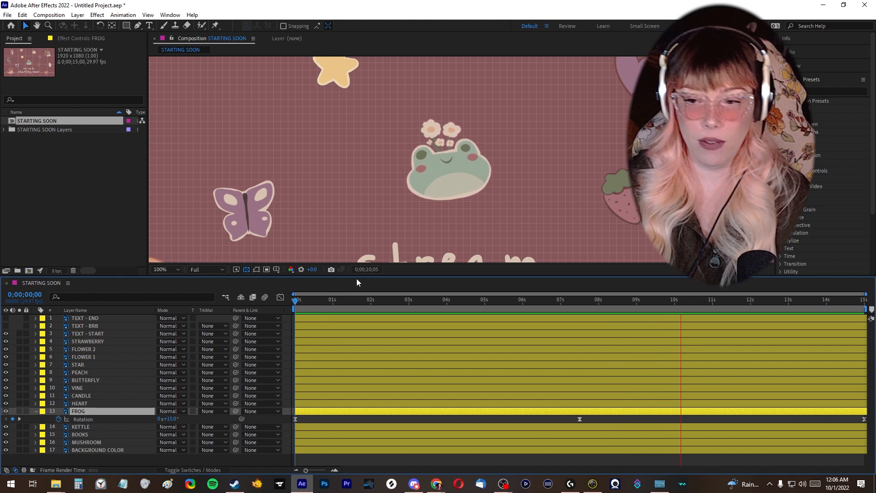
{"action": "scroll", "coordinate": [352, 170], "scroll_direction": "down", "scroll_amount": 3}
{"action": "scroll", "coordinate": [388, 167], "scroll_direction": "up", "scroll_amount": 2}
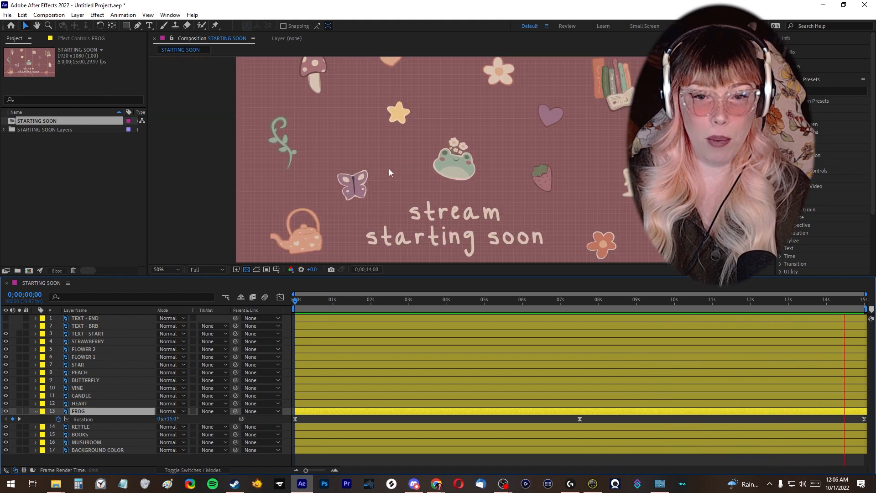
{"action": "left_click_drag", "start_coordinate": [498, 307], "coordinate": [550, 309]}
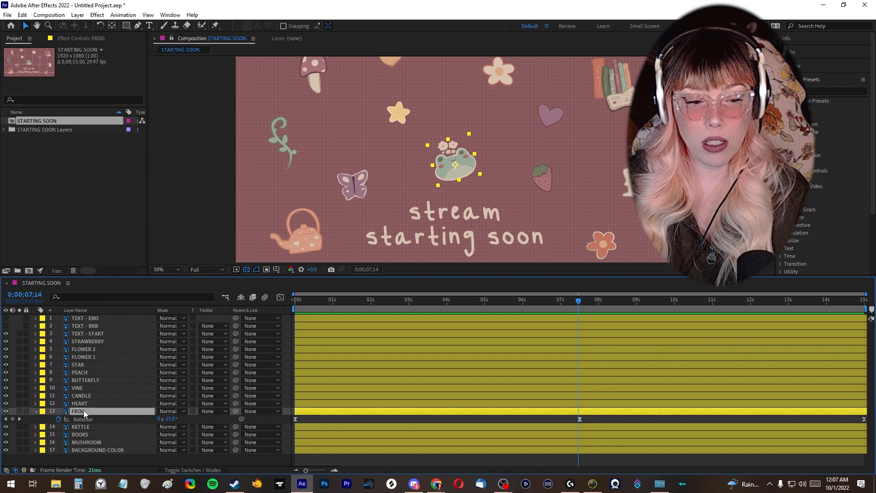
Step: Add a 100% scale keyframe to FROG at 0 seconds
{"action": "key", "text": "s"}
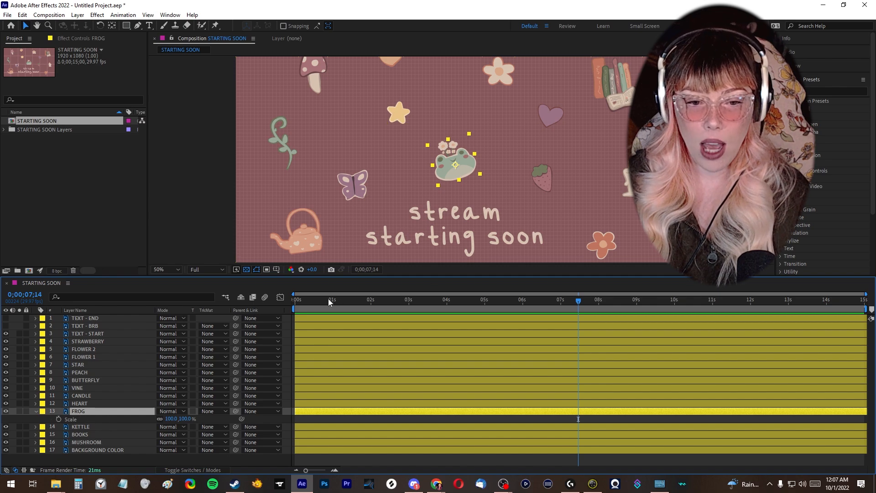
{"action": "left_click_drag", "start_coordinate": [352, 301], "coordinate": [292, 305]}
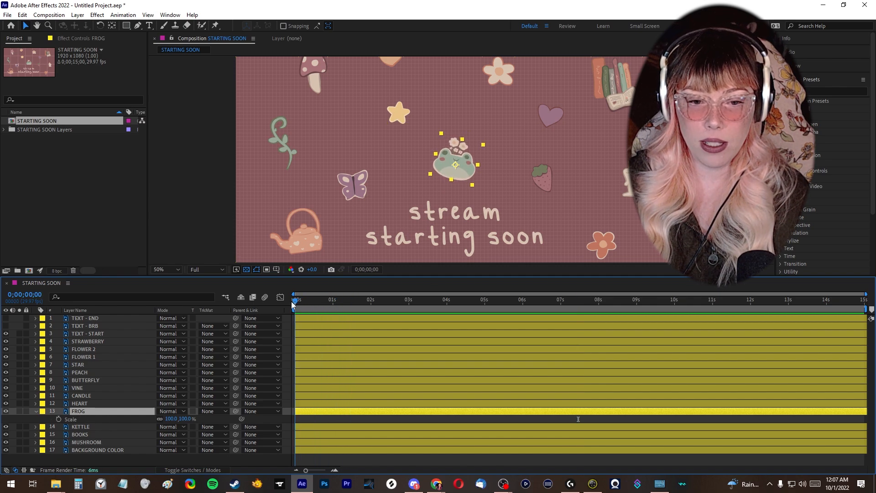
{"action": "left_click", "coordinate": [58, 419]}
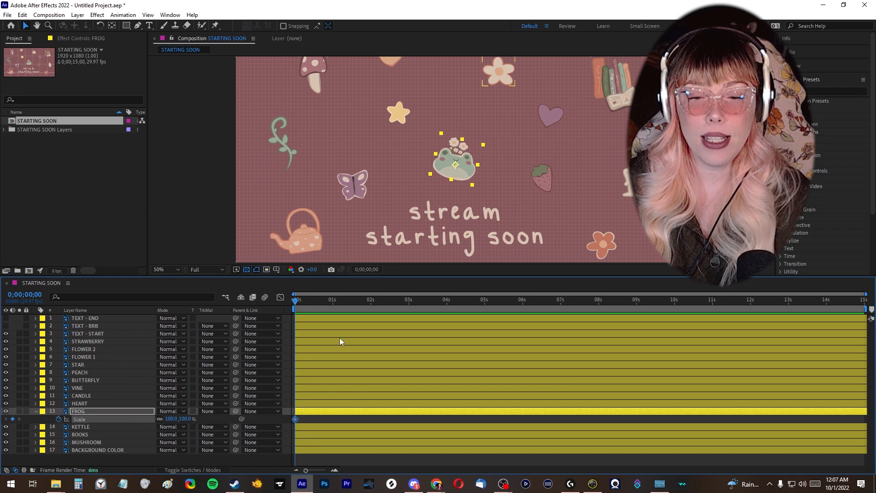
Step: Set FROG's scale to 125% with a keyframe at 0;00;07;14
{"action": "left_click", "coordinate": [575, 301]}
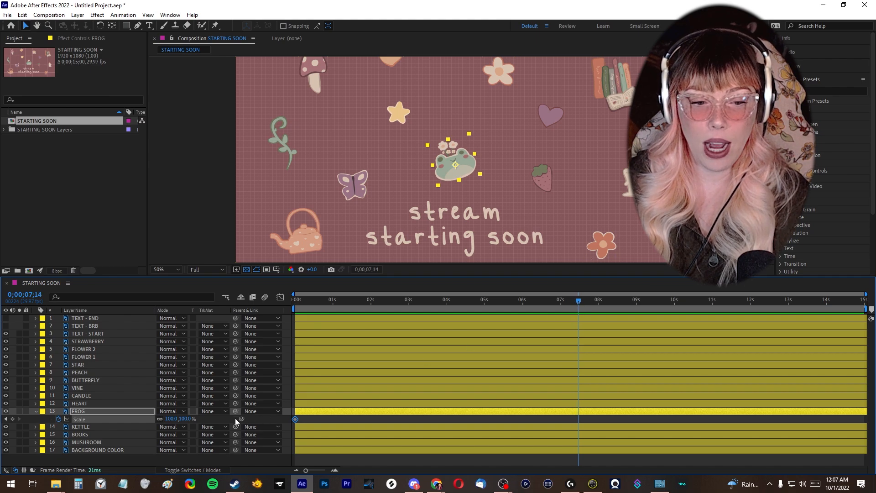
{"action": "left_click", "coordinate": [185, 419]}
{"action": "type", "text": "2"}
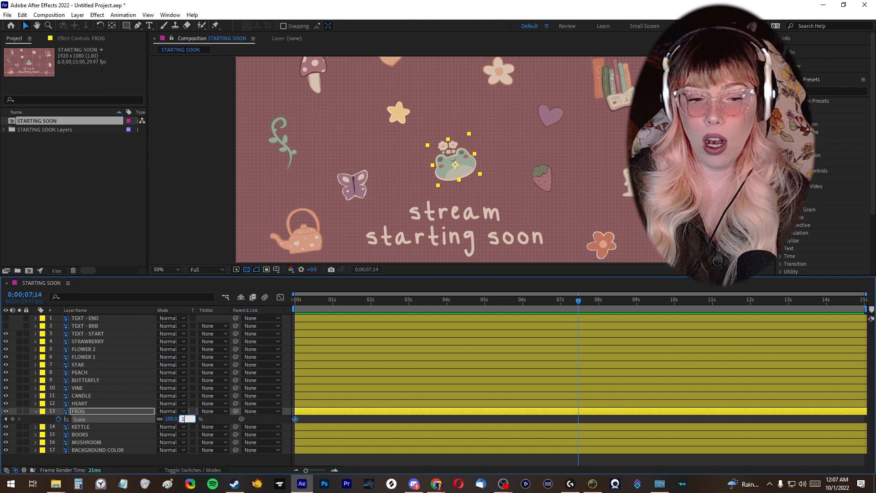
{"action": "type", "text": "5"}
{"action": "key", "text": "Return"}
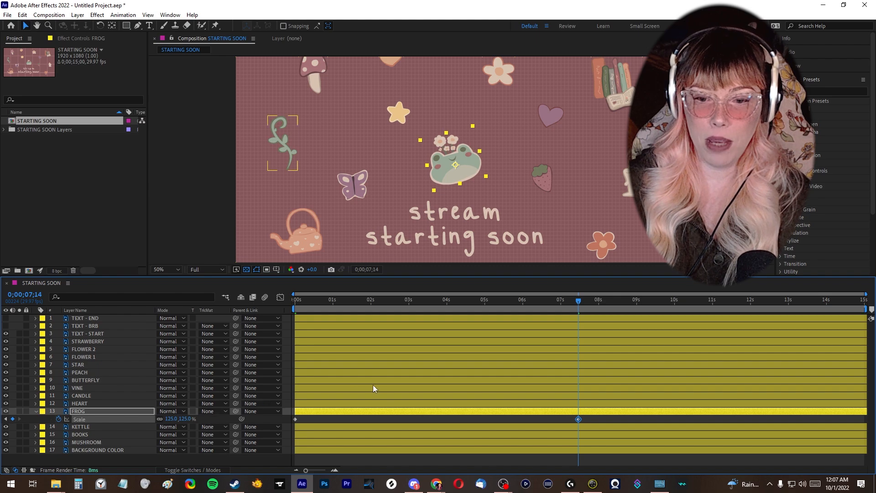
Step: Copy FROG's 100% scale keyframe from 0 seconds to the composition's last frame, 0;00;14;29
{"action": "left_click", "coordinate": [295, 419]}
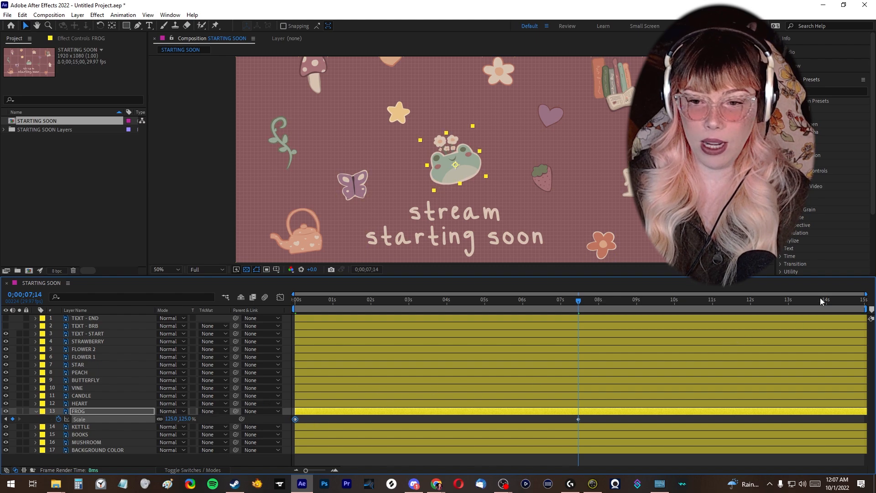
{"action": "key", "text": "End"}
{"action": "key", "text": "ctrl+v"}
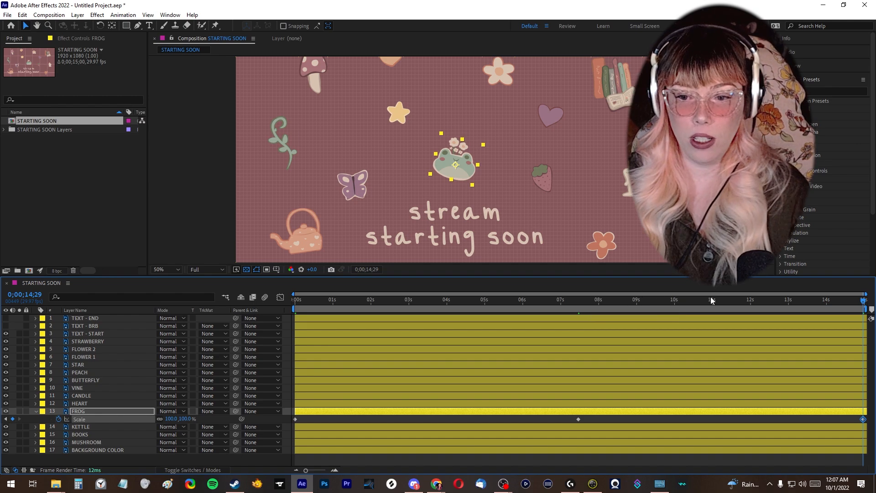
Step: Scrub through FROG's scaling and move its 125% scale keyframe to 0;00;03;21
{"action": "left_click_drag", "start_coordinate": [817, 302], "coordinate": [732, 328]}
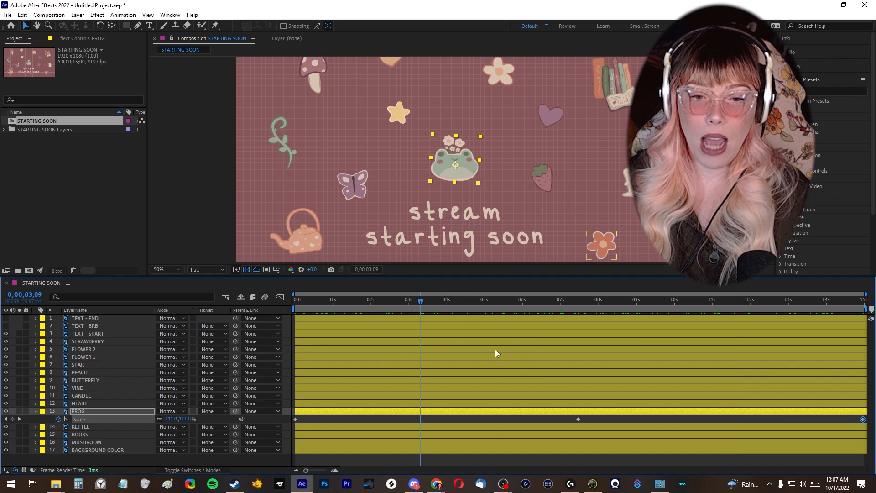
{"action": "left_click_drag", "start_coordinate": [409, 303], "coordinate": [435, 306]}
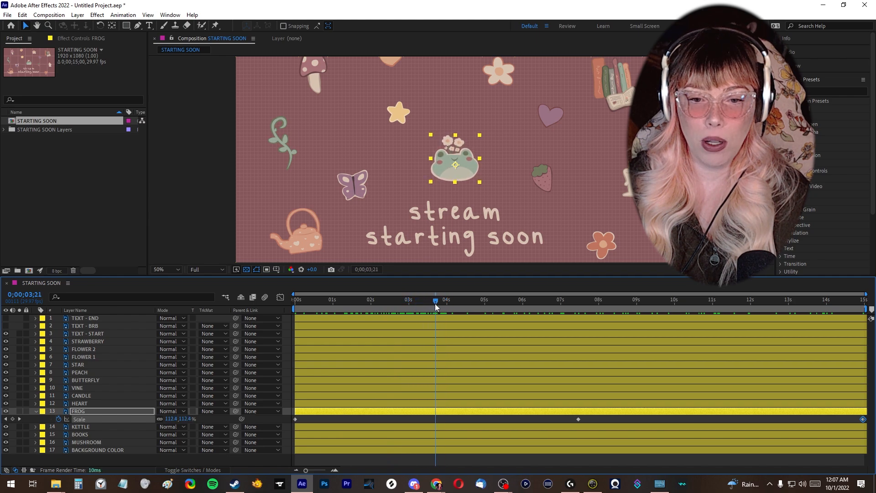
{"action": "left_click_drag", "start_coordinate": [579, 419], "coordinate": [436, 420]}
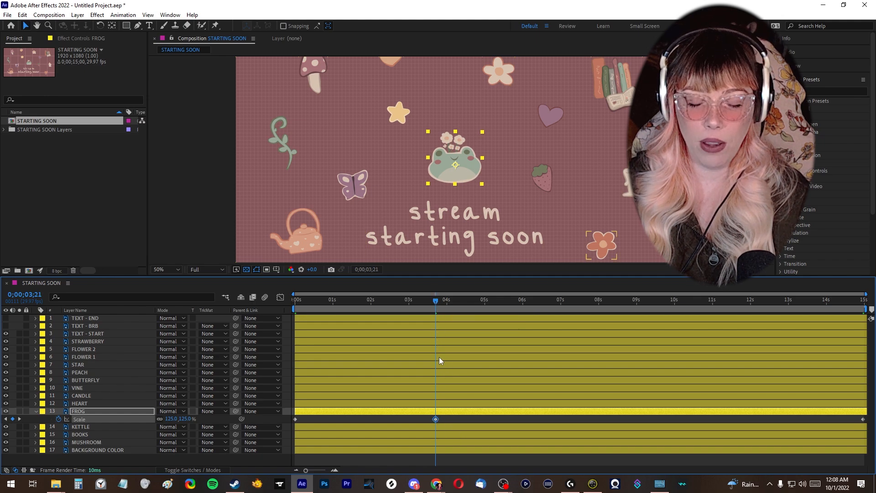
Step: Delete FROG's scale keyframe at 0 seconds
{"action": "left_click", "coordinate": [297, 303]}
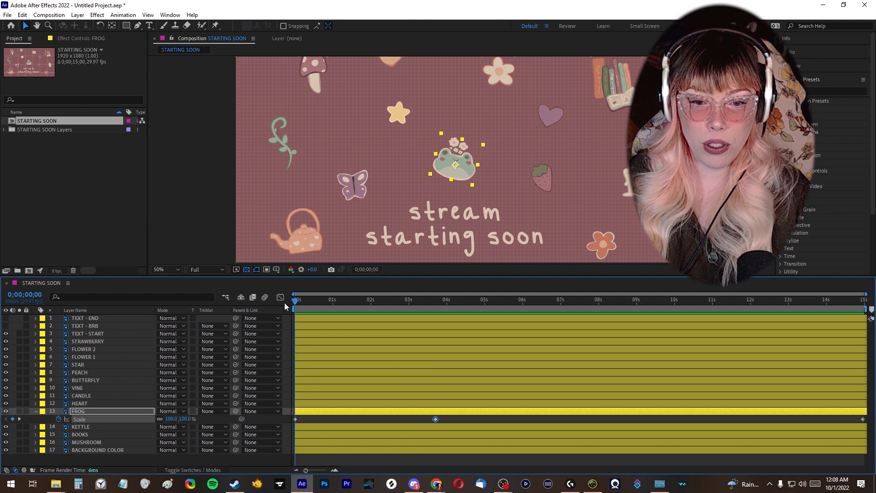
{"action": "left_click", "coordinate": [296, 419]}
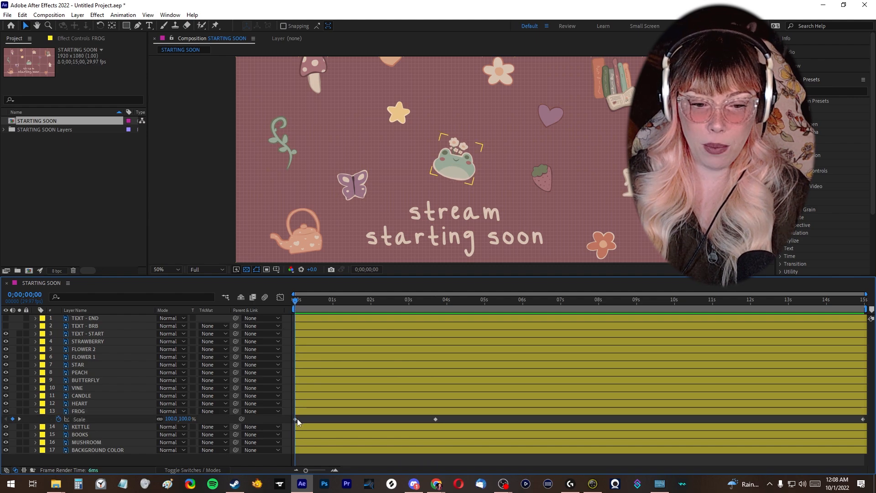
{"action": "key", "text": "Delete"}
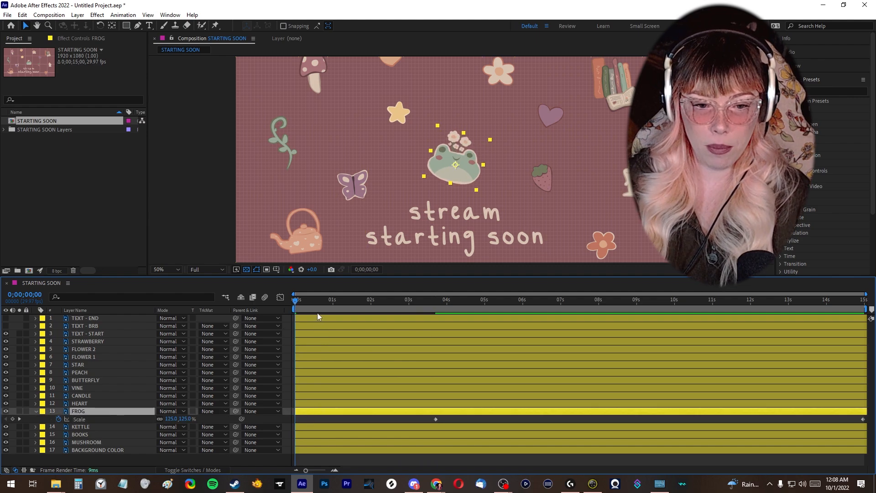
Step: Copy FROG's 125% scale keyframe to 0;00;11;19
{"action": "left_click_drag", "start_coordinate": [305, 302], "coordinate": [733, 305]}
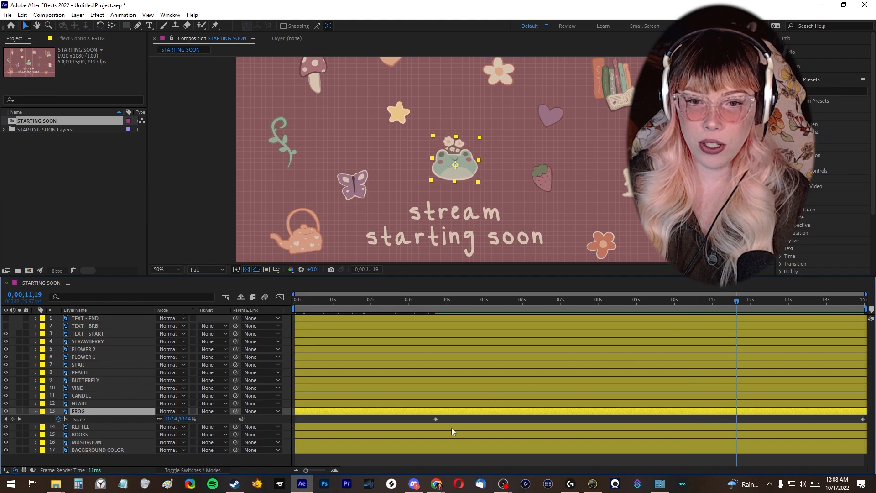
{"action": "left_click", "coordinate": [436, 419]}
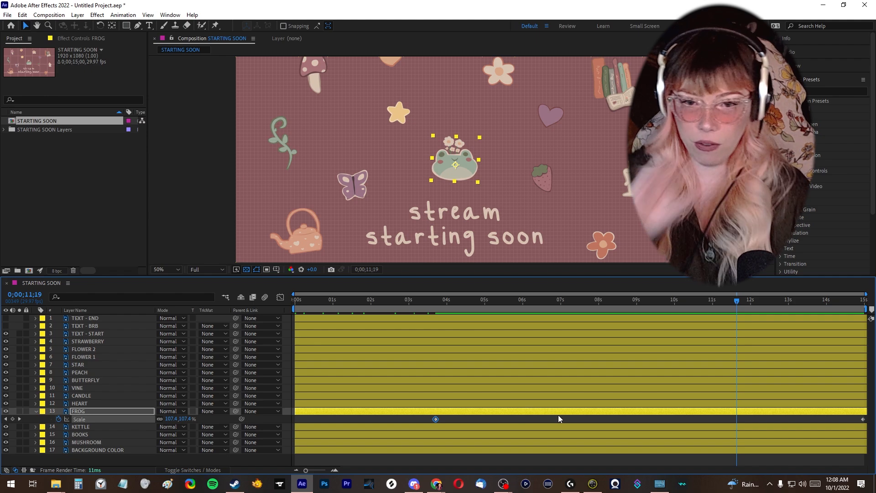
{"action": "key", "text": "ctrl+v"}
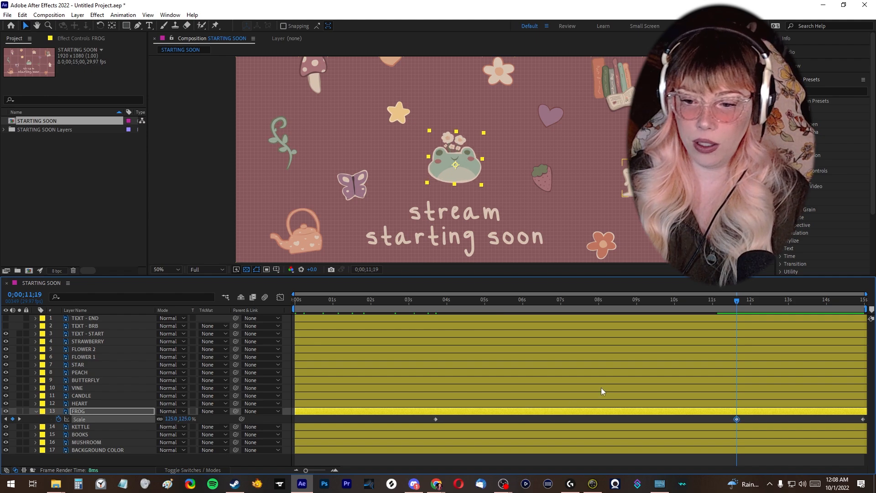
Step: Copy FROG's 100% scale keyframe from the last frame to 0 seconds
{"action": "left_click", "coordinate": [863, 419]}
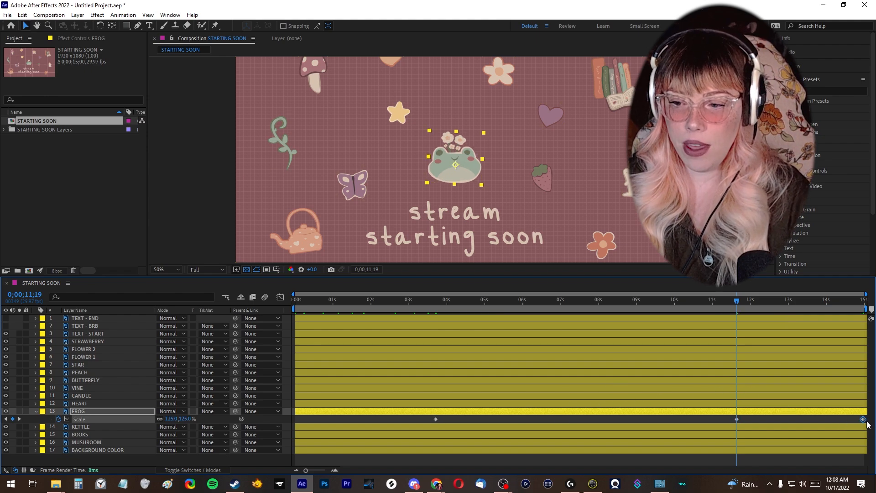
{"action": "left_click", "coordinate": [857, 422]}
{"action": "left_click", "coordinate": [863, 419]}
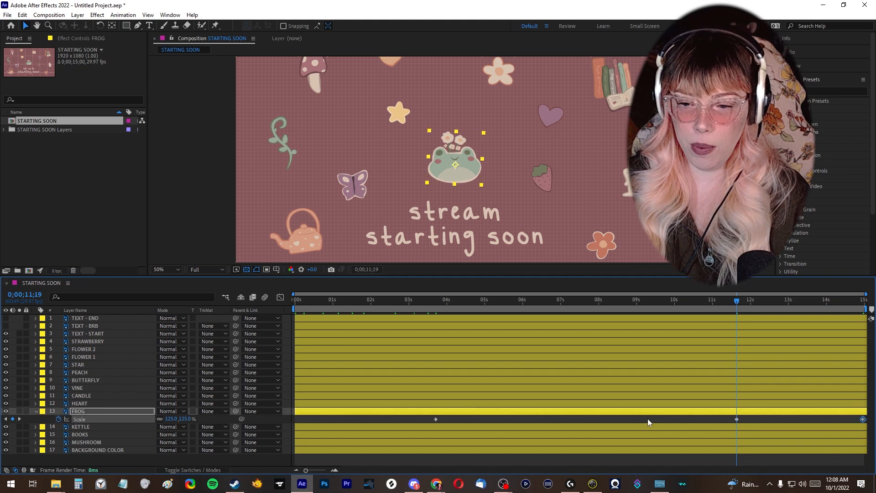
{"action": "left_click_drag", "start_coordinate": [305, 300], "coordinate": [275, 300]}
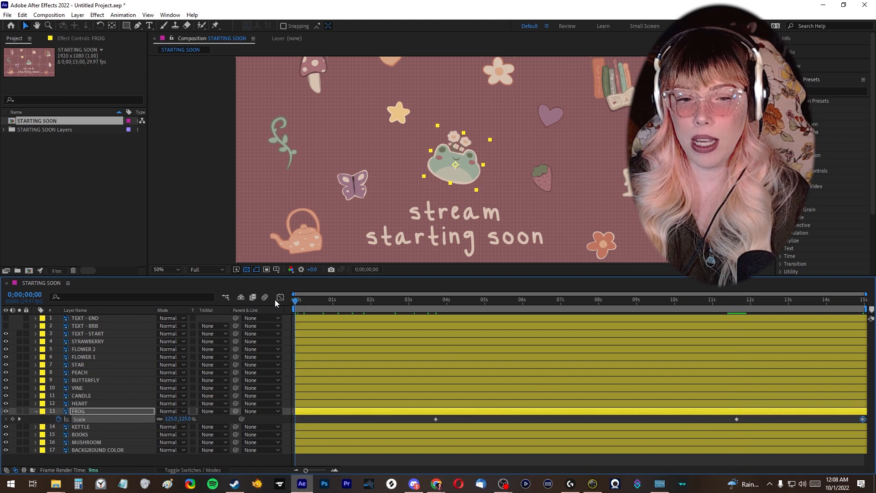
{"action": "key", "text": "ctrl+v"}
Step: Paste the copied 100% scale keyframe onto FROG at 0;00;07;15, between the two 125% keyframes
{"action": "left_click_drag", "start_coordinate": [853, 301], "coordinate": [873, 302]}
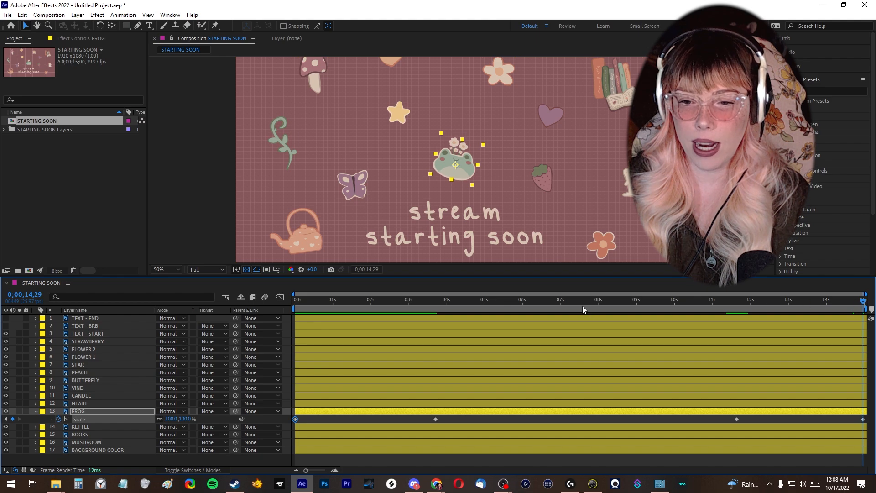
{"action": "left_click", "coordinate": [564, 303]}
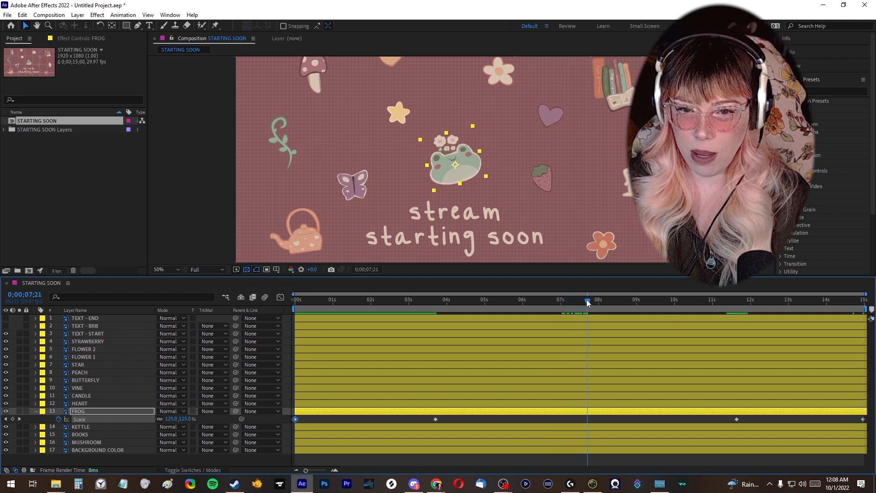
{"action": "key", "text": "ctrl+v"}
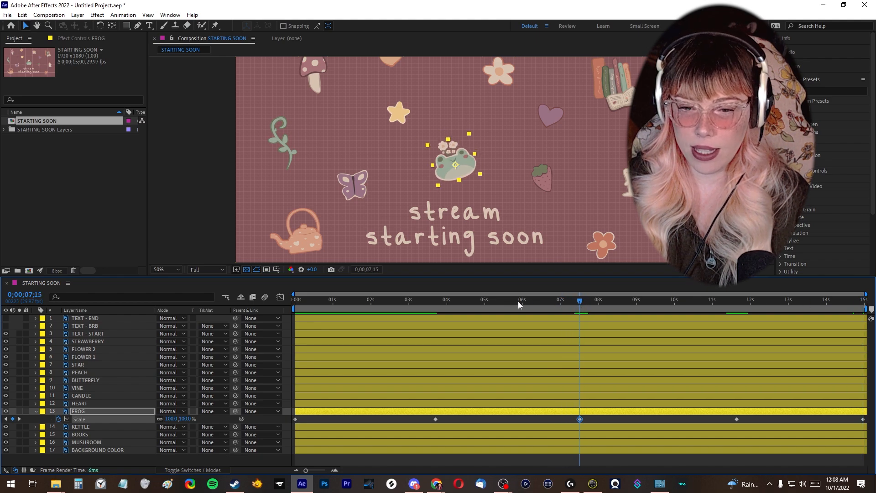
Step: Play back FROG's five-keyframe scale animation from the start
{"action": "left_click", "coordinate": [411, 305]}
{"action": "left_click_drag", "start_coordinate": [409, 309], "coordinate": [279, 321]}
{"action": "key", "text": "space"}
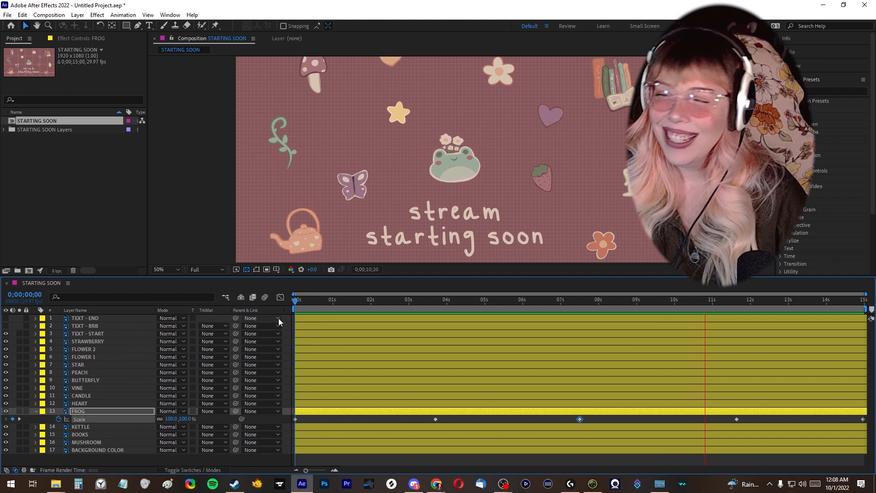
Step: Apply Easy Ease to all of FROG's scale keyframes and preview the animation from the start
{"action": "left_click", "coordinate": [100, 410]}
{"action": "left_click", "coordinate": [101, 418]}
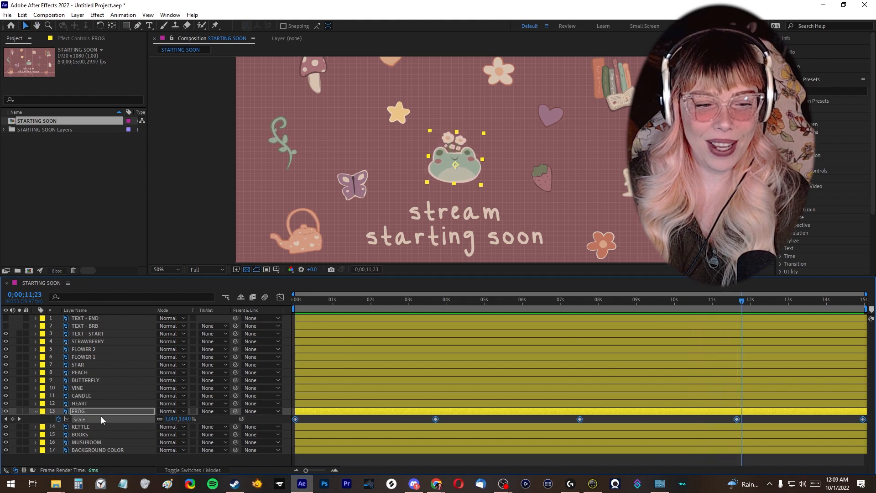
{"action": "key", "text": "F9"}
{"action": "key", "text": "Home"}
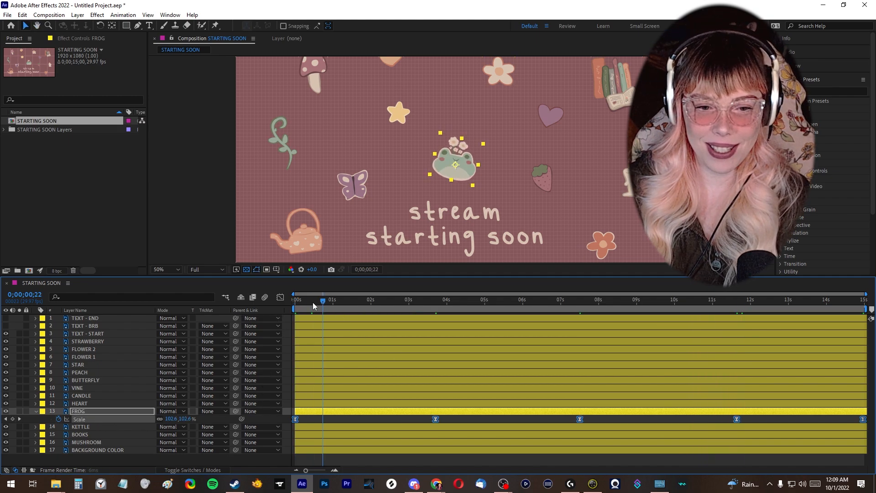
{"action": "key", "text": "space"}
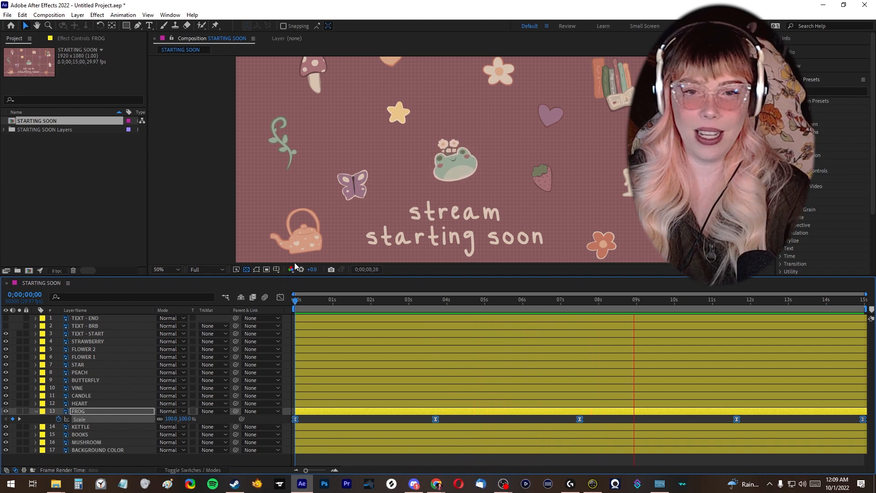
Step: At 0;00;10;18, place two Puppet Advanced pins on FROG, on the outer and inner edges of the eye bump farther from the strawberry
{"action": "left_click", "coordinate": [678, 309]}
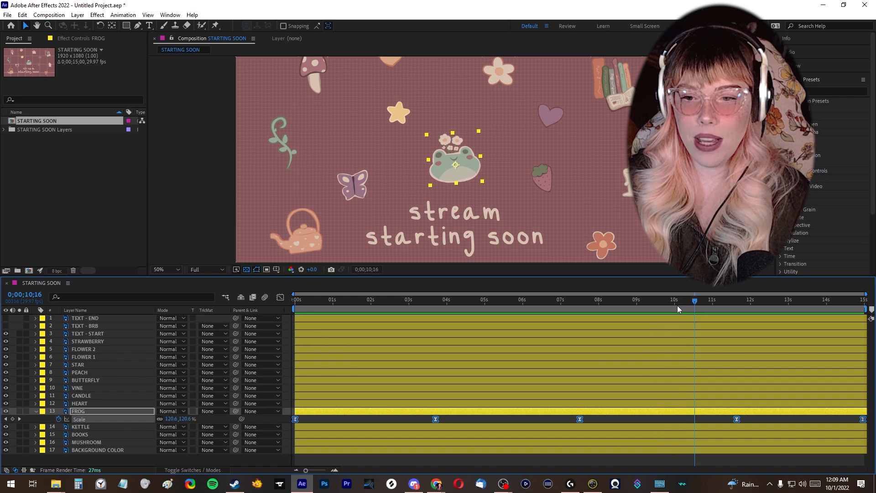
{"action": "scroll", "coordinate": [462, 140], "scroll_direction": "up", "scroll_amount": 2}
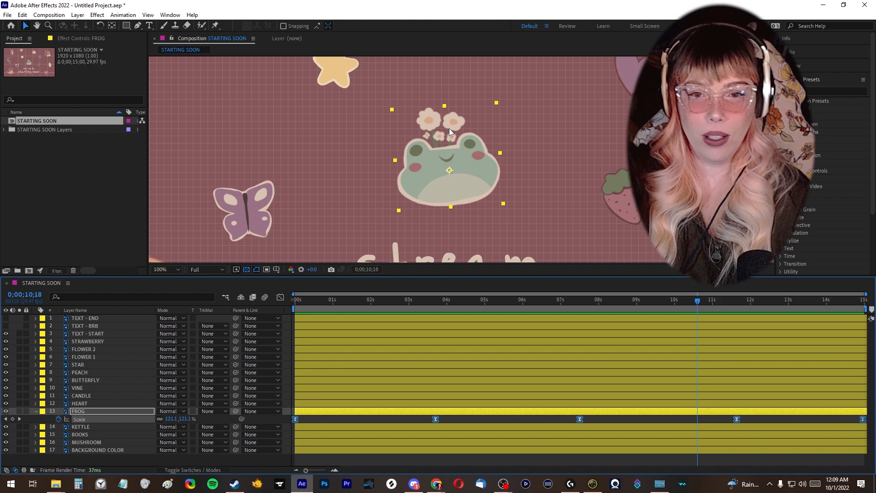
{"action": "scroll", "coordinate": [449, 132], "scroll_direction": "up", "scroll_amount": 4}
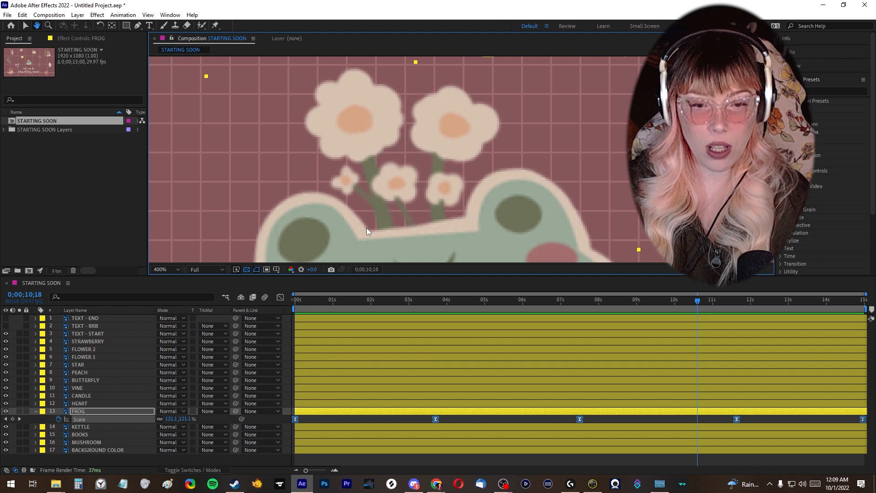
{"action": "key", "text": "v"}
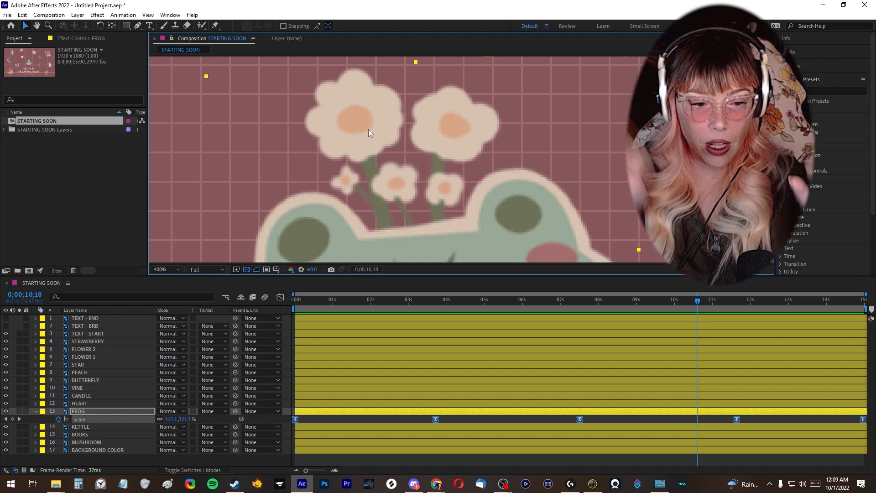
{"action": "left_click", "coordinate": [83, 411]}
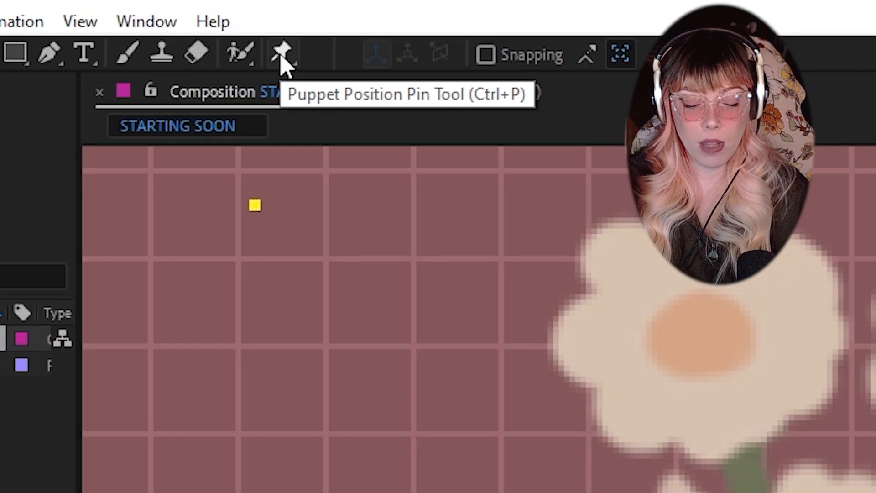
{"action": "left_click", "coordinate": [282, 53]}
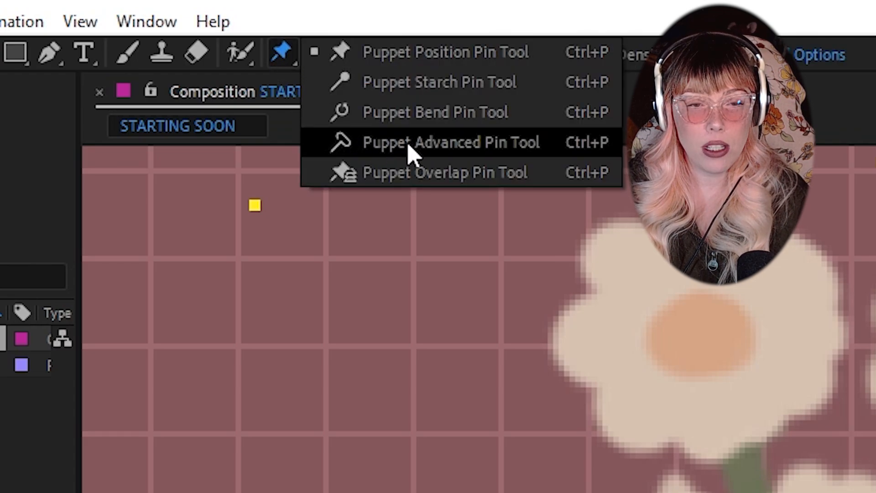
{"action": "left_click", "coordinate": [425, 147]}
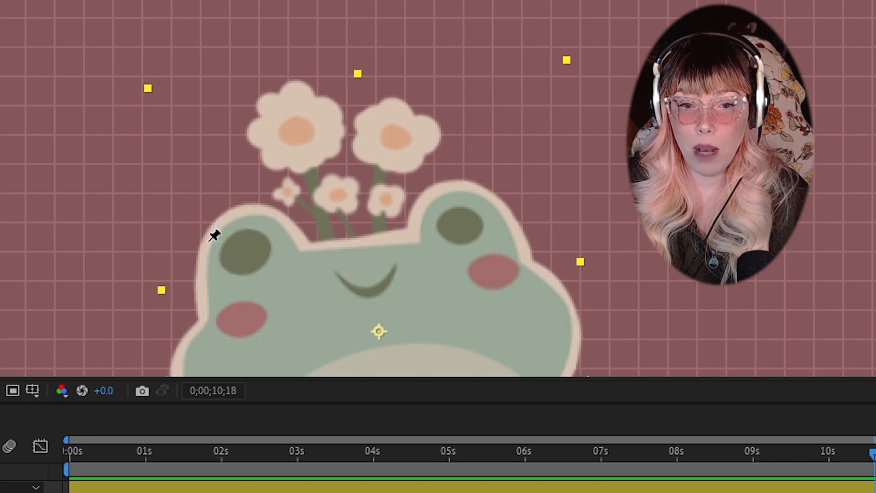
{"action": "left_click", "coordinate": [211, 241]}
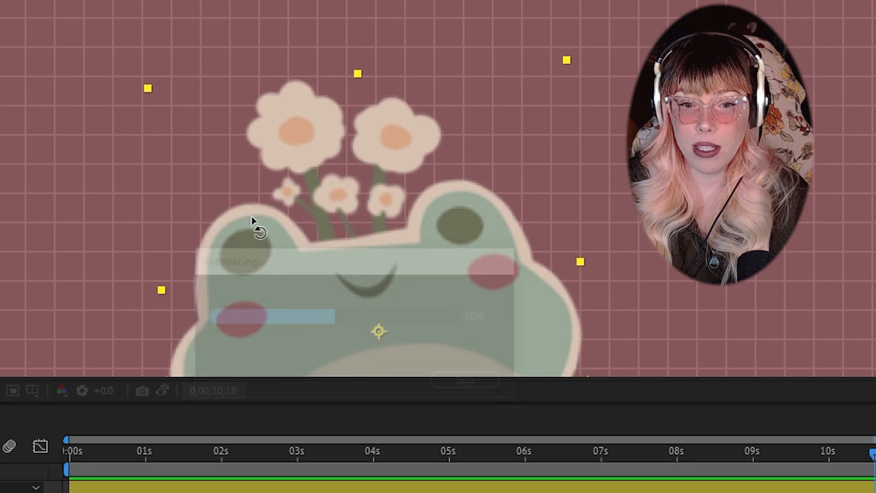
{"action": "left_click", "coordinate": [282, 222]}
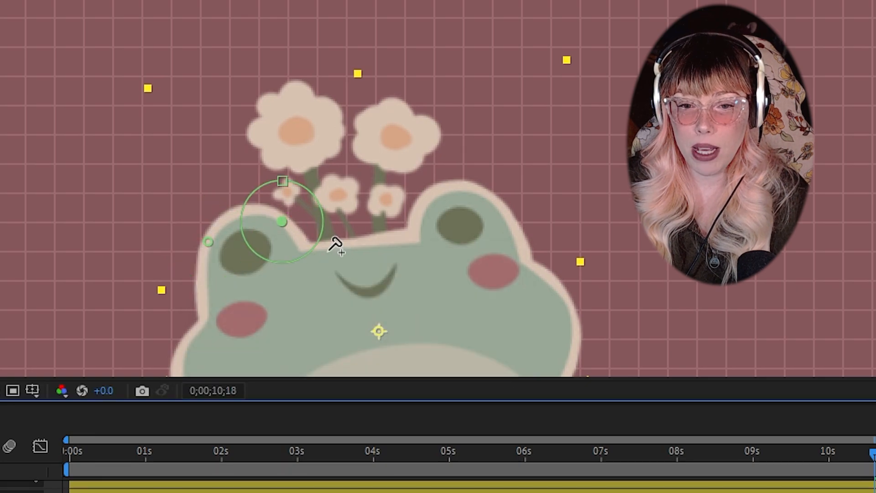
Step: Place seven more puppet pins on FROG: two between the eye bumps, two on the other eye bump, one outside each cheek, one near the anchor point
{"action": "left_click", "coordinate": [328, 249]}
{"action": "left_click", "coordinate": [395, 241]}
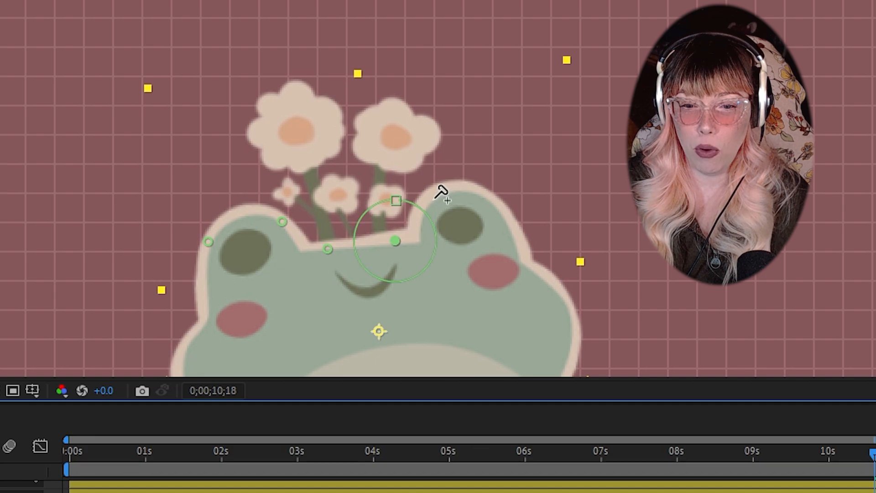
{"action": "left_click", "coordinate": [435, 198]}
{"action": "left_click", "coordinate": [490, 197]}
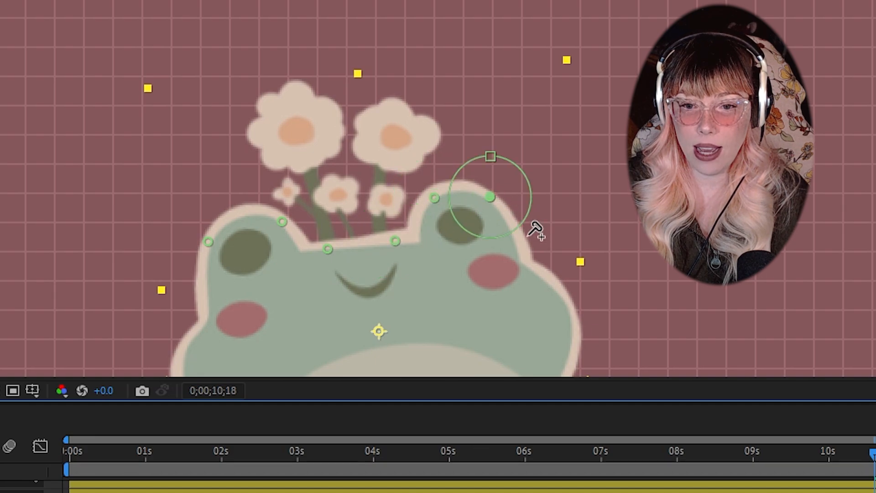
{"action": "left_click", "coordinate": [523, 258]}
{"action": "left_click", "coordinate": [381, 317]}
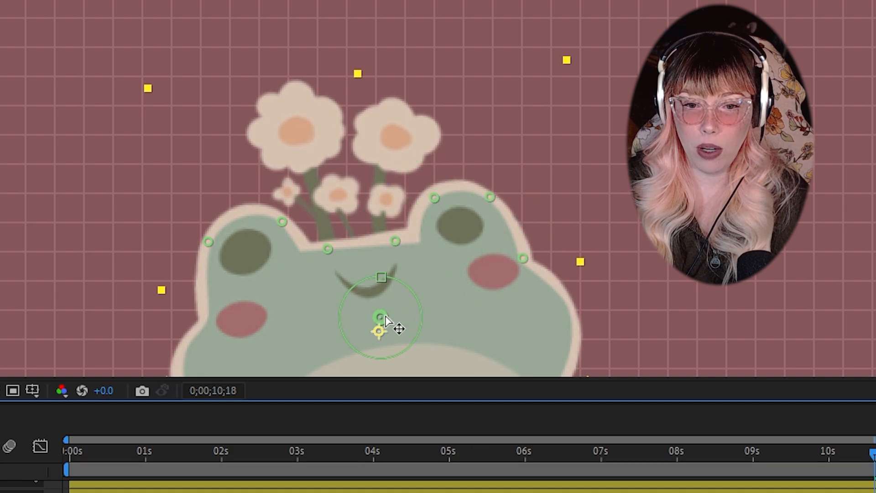
{"action": "left_click", "coordinate": [207, 317]}
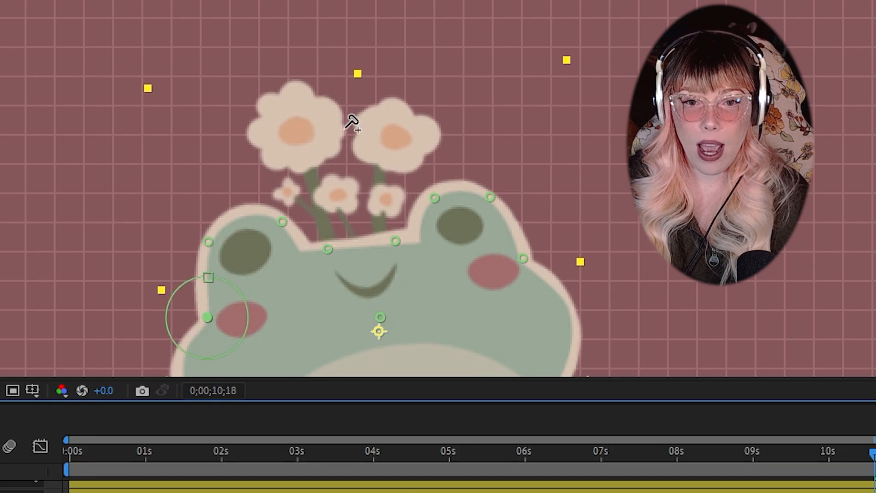
Step: Place a puppet pin at the centre of each of the frog's two large flowers
{"action": "left_click", "coordinate": [299, 133]}
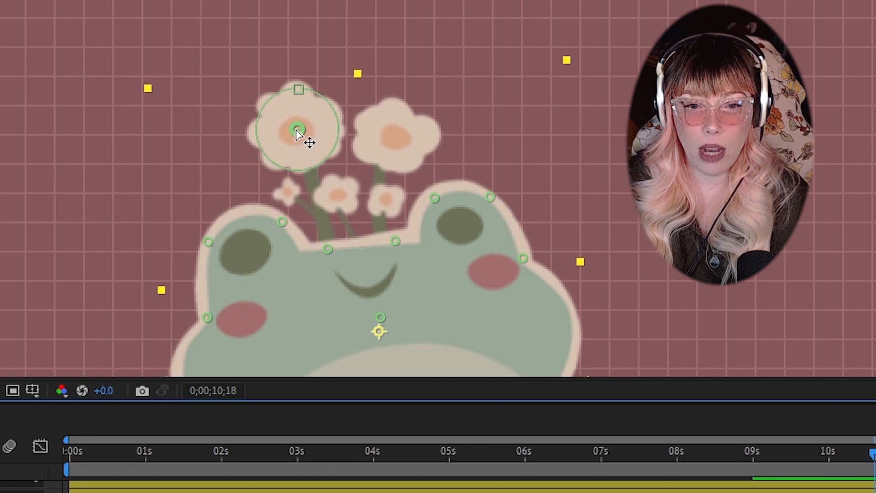
{"action": "mouse_move", "coordinate": [300, 133]}
{"action": "left_mouse_down"}
{"action": "mouse_move", "coordinate": [272, 135]}
{"action": "mouse_move", "coordinate": [331, 148]}
{"action": "mouse_move", "coordinate": [274, 149]}
{"action": "mouse_move", "coordinate": [309, 137]}
{"action": "mouse_move", "coordinate": [337, 145]}
{"action": "mouse_move", "coordinate": [270, 152]}
{"action": "mouse_move", "coordinate": [359, 172]}
{"action": "mouse_move", "coordinate": [313, 197]}
{"action": "mouse_move", "coordinate": [313, 144]}
{"action": "left_mouse_up"}
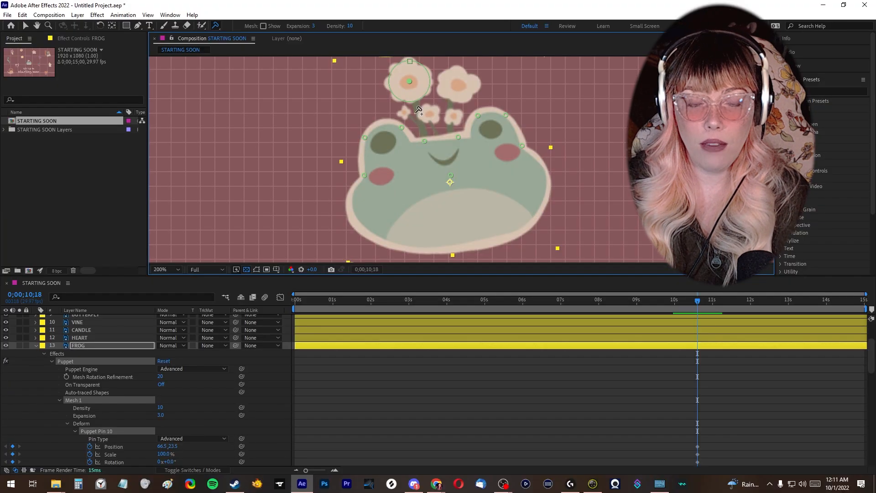
{"action": "mouse_move", "coordinate": [409, 83]}
{"action": "left_mouse_down"}
{"action": "mouse_move", "coordinate": [388, 89]}
{"action": "mouse_move", "coordinate": [439, 91]}
{"action": "mouse_move", "coordinate": [389, 91]}
{"action": "mouse_move", "coordinate": [365, 78]}
{"action": "mouse_move", "coordinate": [406, 92]}
{"action": "mouse_move", "coordinate": [247, 77]}
{"action": "mouse_move", "coordinate": [404, 98]}
{"action": "mouse_move", "coordinate": [303, 78]}
{"action": "mouse_move", "coordinate": [438, 89]}
{"action": "mouse_move", "coordinate": [362, 87]}
{"action": "mouse_move", "coordinate": [382, 92]}
{"action": "mouse_move", "coordinate": [409, 81]}
{"action": "left_mouse_up"}
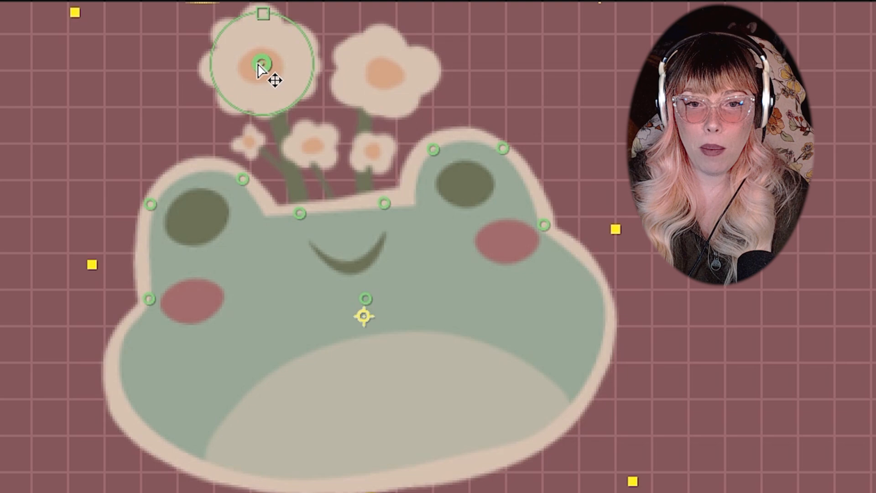
{"action": "left_click", "coordinate": [388, 75]}
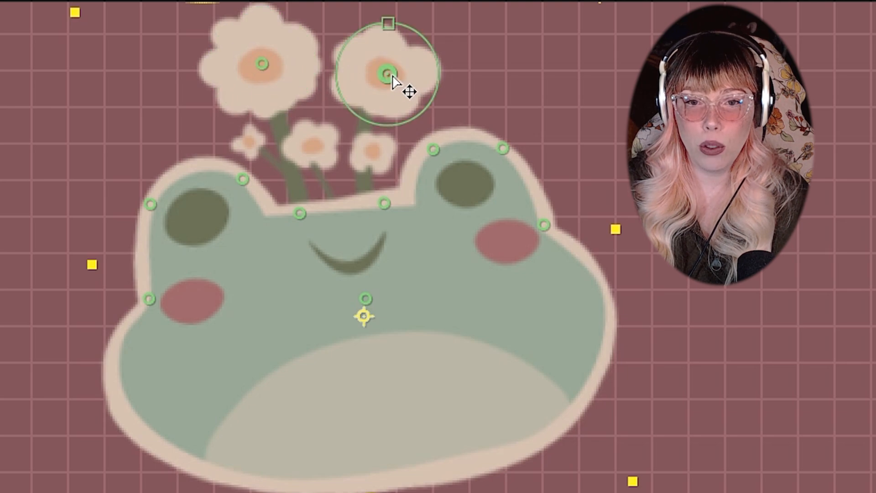
{"action": "left_click_drag", "start_coordinate": [389, 78], "coordinate": [448, 86]}
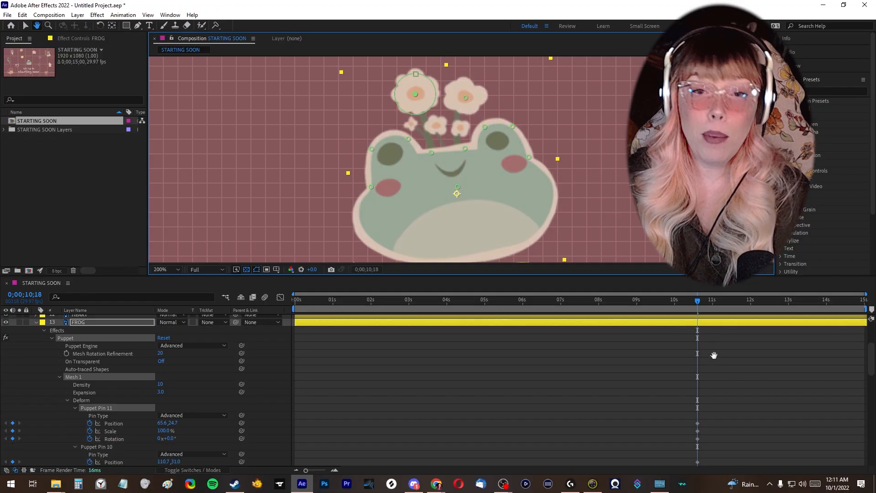
Step: Examine the keyframes of FROG's puppet pins at 0;00;09;16 and back at 0;00;10;18
{"action": "scroll", "coordinate": [714, 356], "scroll_direction": "down", "scroll_amount": 2}
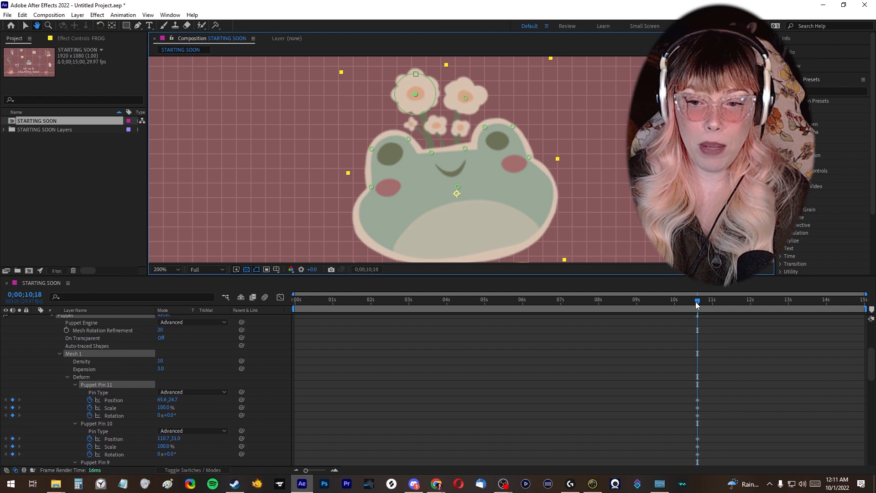
{"action": "left_click_drag", "start_coordinate": [697, 305], "coordinate": [657, 303]}
{"action": "scroll", "coordinate": [698, 372], "scroll_direction": "down", "scroll_amount": 6}
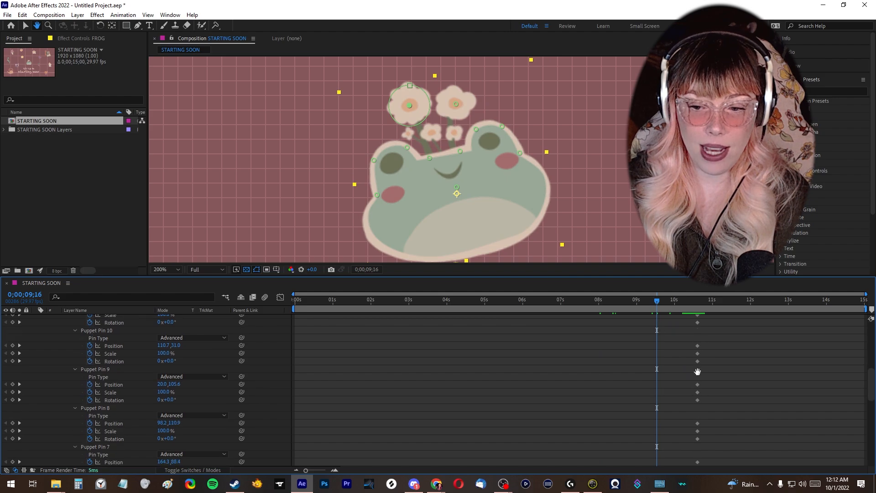
{"action": "scroll", "coordinate": [749, 374], "scroll_direction": "up", "scroll_amount": 3}
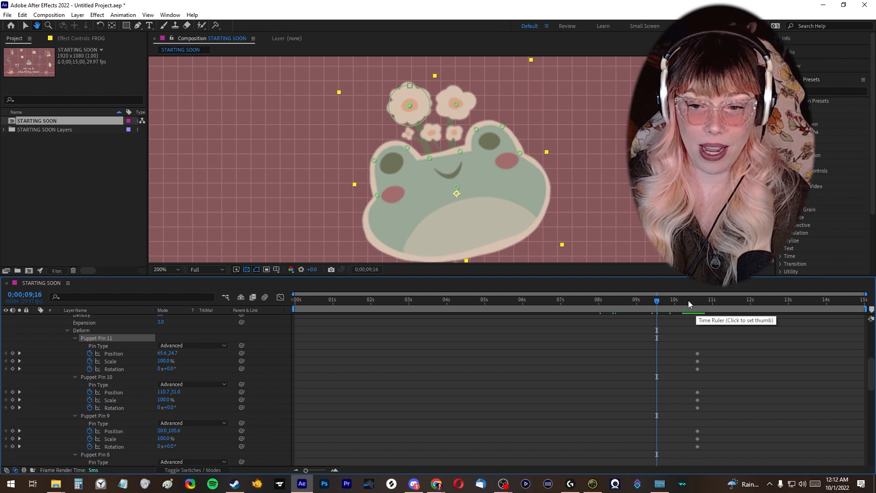
{"action": "left_click", "coordinate": [702, 302]}
{"action": "left_click_drag", "start_coordinate": [702, 302], "coordinate": [698, 302]}
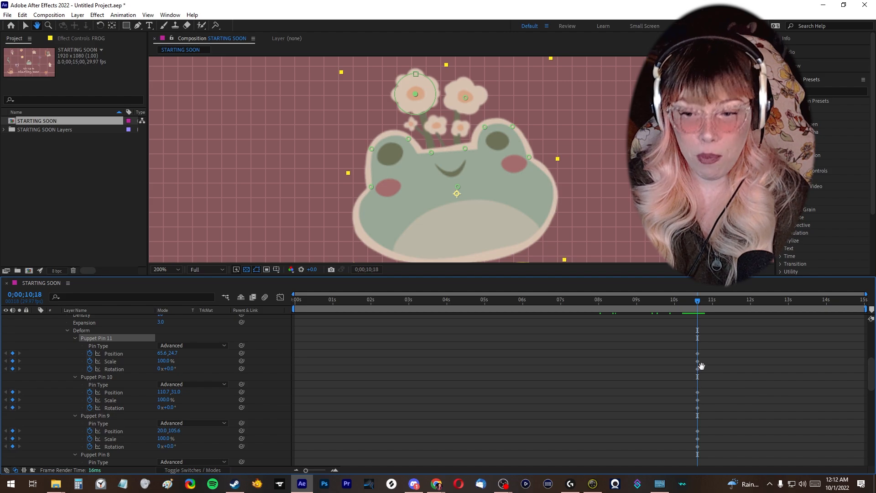
Step: Rename Puppet Pin 11 as LEFT FLOWER
{"action": "key", "text": "v"}
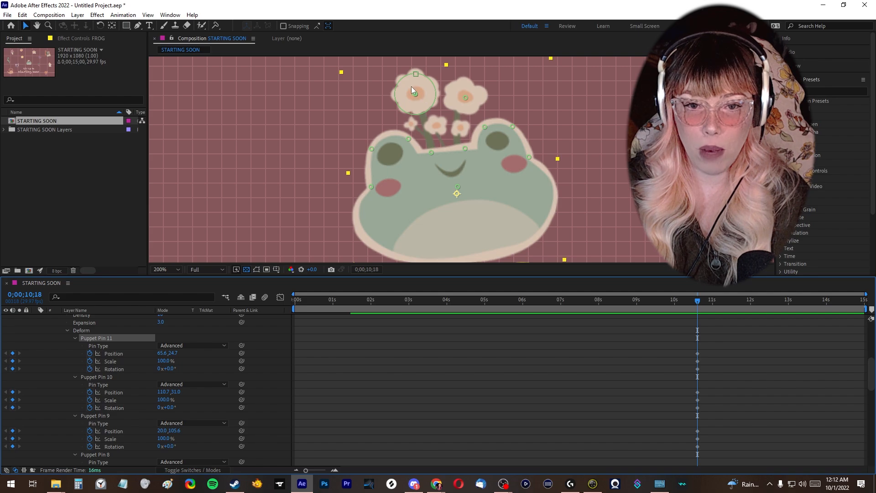
{"action": "right_click", "coordinate": [98, 338]}
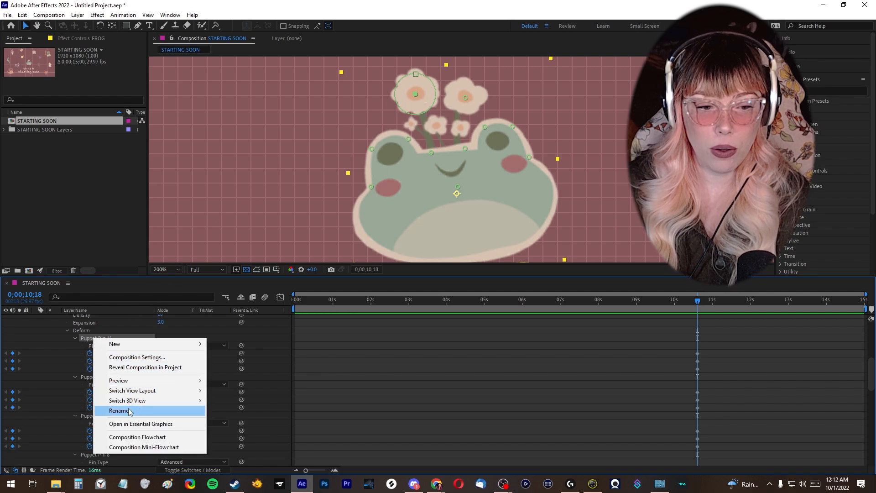
{"action": "left_click", "coordinate": [129, 410]}
{"action": "type", "text": "LEFT FLOWER"}
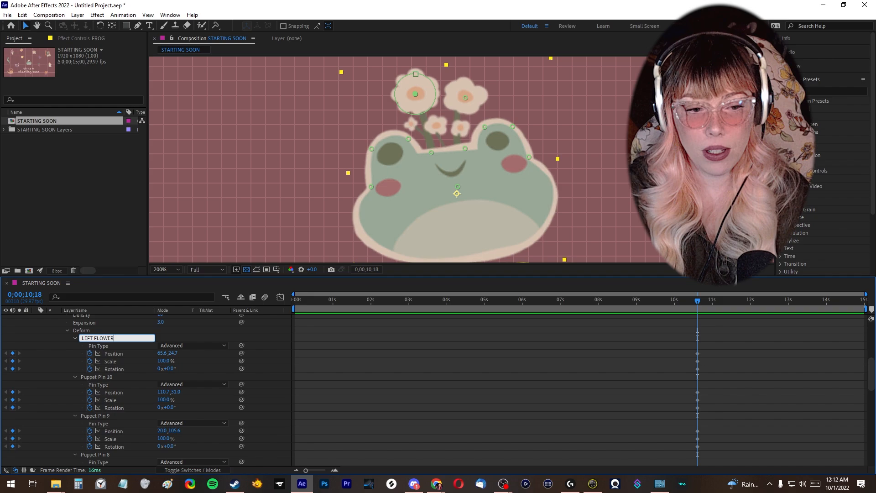
{"action": "key", "text": "Return"}
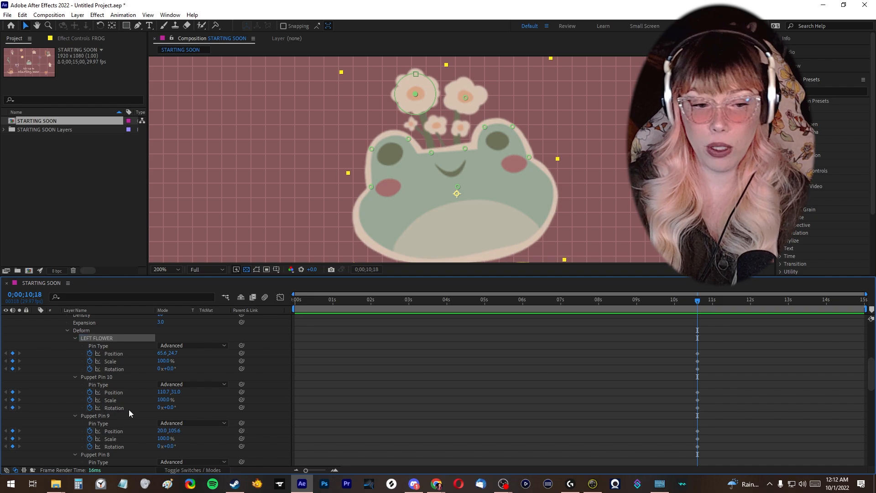
Step: Rename Puppet Pin 10 as RIGHT FLOWER
{"action": "left_click", "coordinate": [103, 377]}
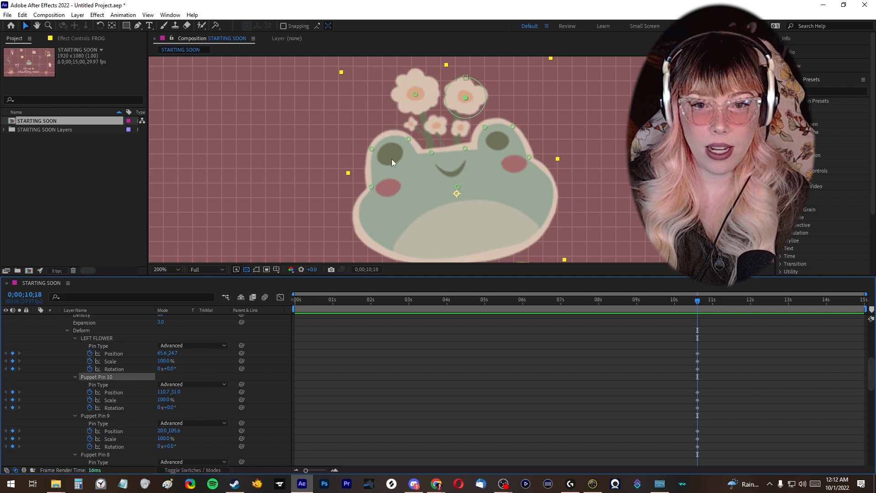
{"action": "right_click", "coordinate": [100, 377]}
{"action": "left_click", "coordinate": [132, 335]}
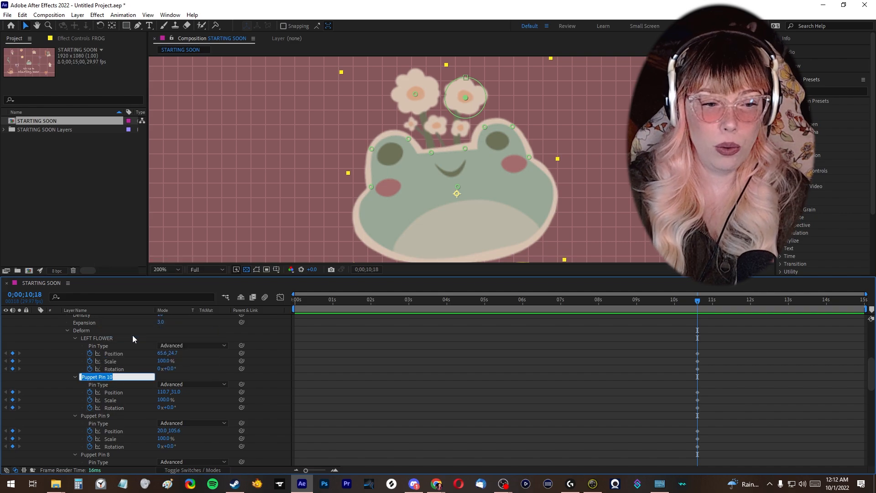
{"action": "type", "text": "RIGHT FLOWER"}
{"action": "key", "text": "Return"}
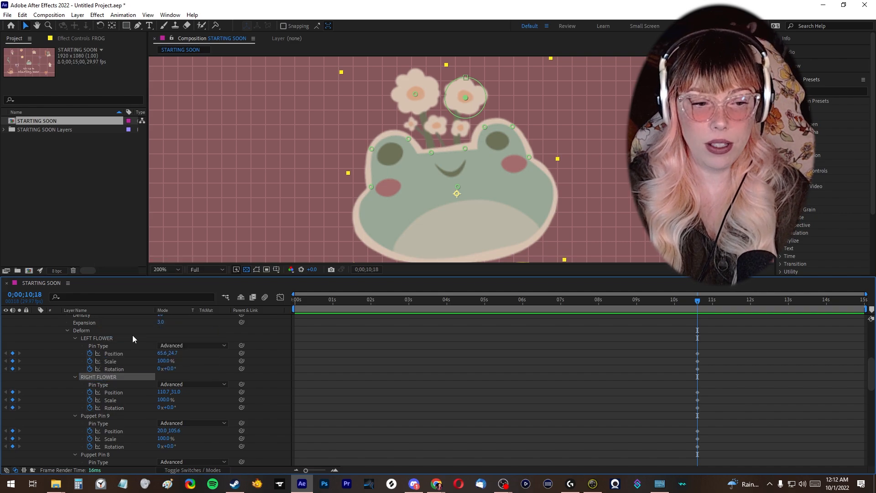
Step: Collapse the properties of Puppet Pins 9 through 1, leaving only the two flower pins expanded
{"action": "left_click", "coordinate": [76, 415]}
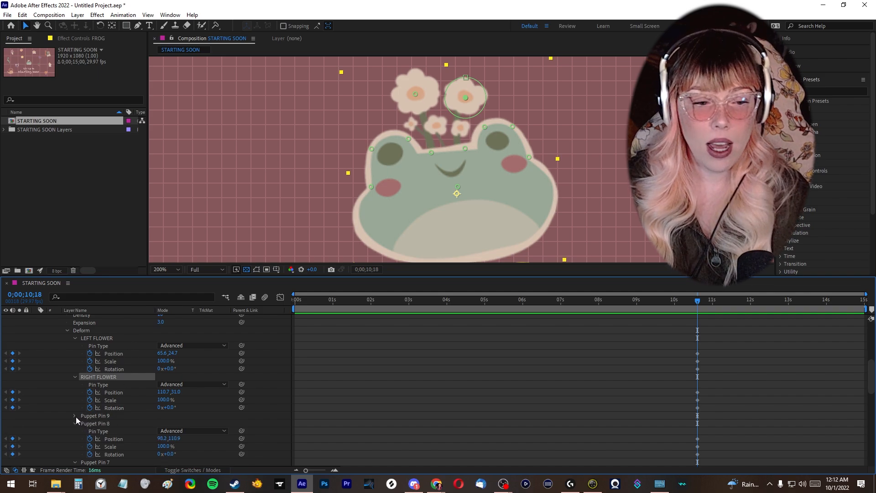
{"action": "left_click", "coordinate": [75, 424]}
{"action": "left_click", "coordinate": [75, 431]}
{"action": "left_click", "coordinate": [75, 435]}
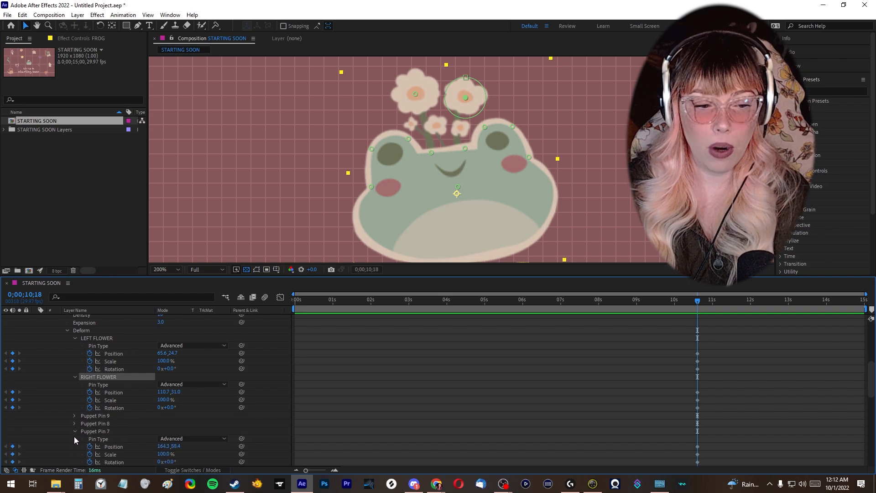
{"action": "left_click", "coordinate": [75, 447]}
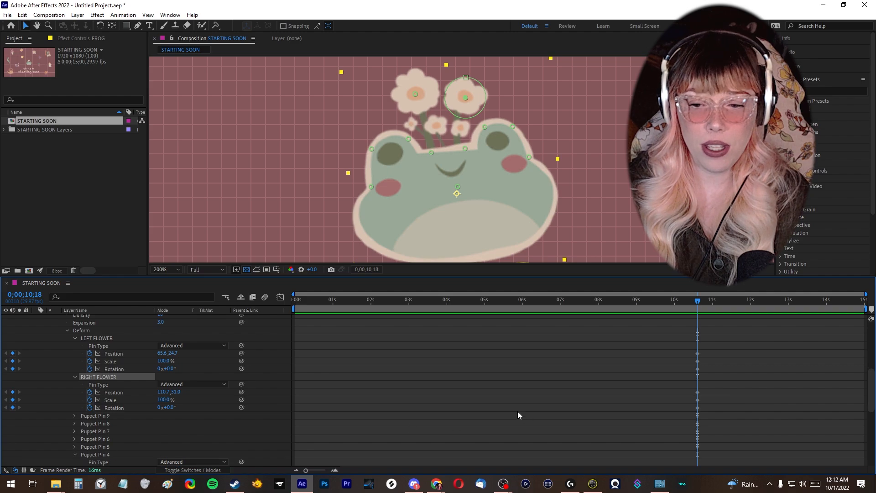
{"action": "left_click", "coordinate": [75, 454]}
{"action": "scroll", "coordinate": [76, 449], "scroll_direction": "down", "scroll_amount": 1}
{"action": "left_click", "coordinate": [74, 439]}
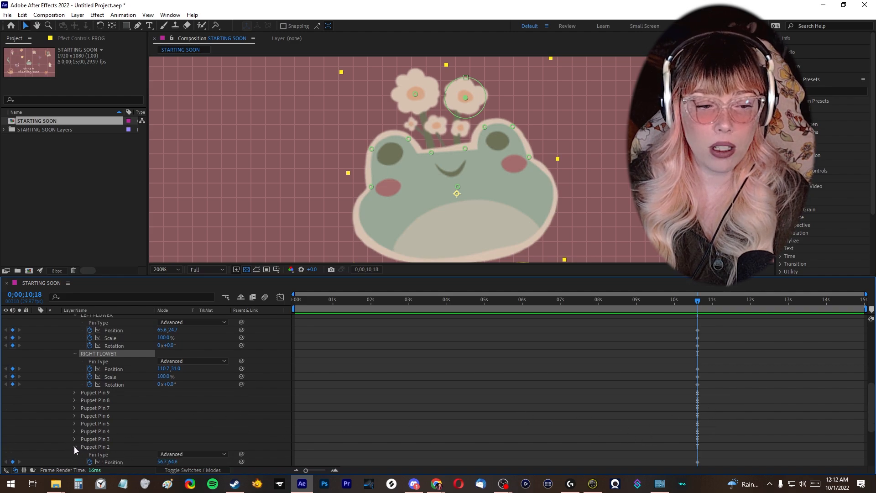
{"action": "left_click", "coordinate": [74, 447]}
{"action": "scroll", "coordinate": [75, 443], "scroll_direction": "down", "scroll_amount": 1}
{"action": "left_click", "coordinate": [75, 432]}
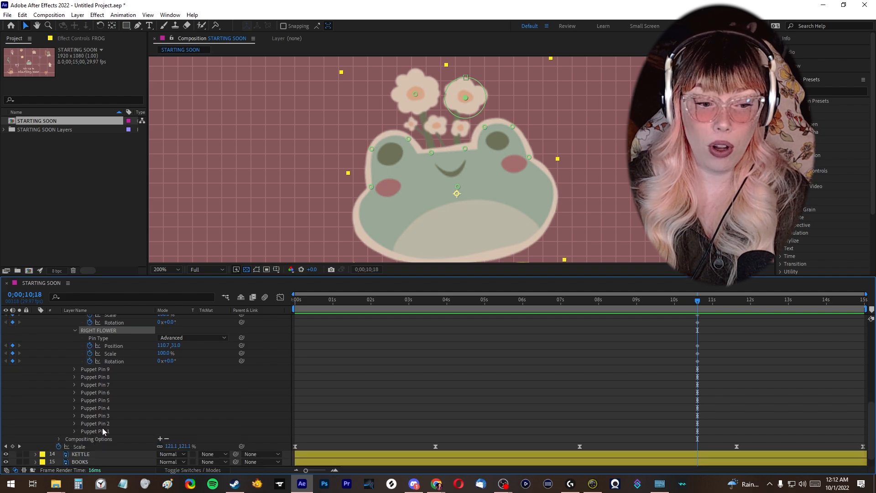
Step: Move the position, scale and rotation keyframes of LEFT FLOWER and RIGHT FLOWER to the start of the timeline
{"action": "scroll", "coordinate": [102, 428], "scroll_direction": "up", "scroll_amount": 2}
{"action": "left_click_drag", "start_coordinate": [723, 352], "coordinate": [664, 394]}
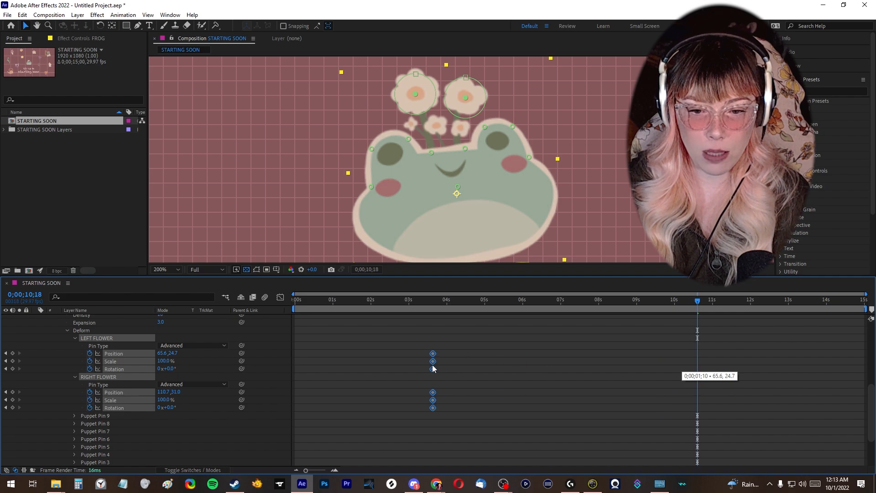
{"action": "left_click_drag", "start_coordinate": [303, 370], "coordinate": [291, 370]}
Step: At 0;00;08;21, move the LEFT FLOWER pin outward to about 41, 24 and rotate it to about -42°
{"action": "left_click", "coordinate": [599, 310]}
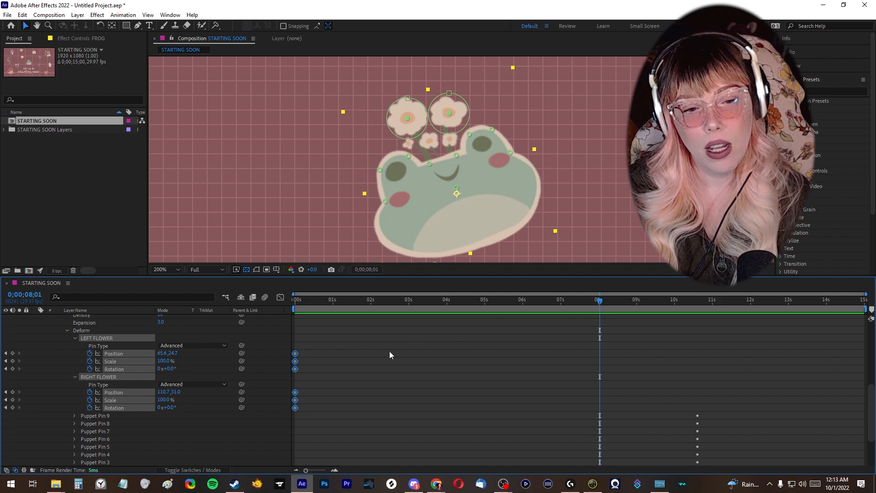
{"action": "left_click_drag", "start_coordinate": [602, 300], "coordinate": [545, 302]}
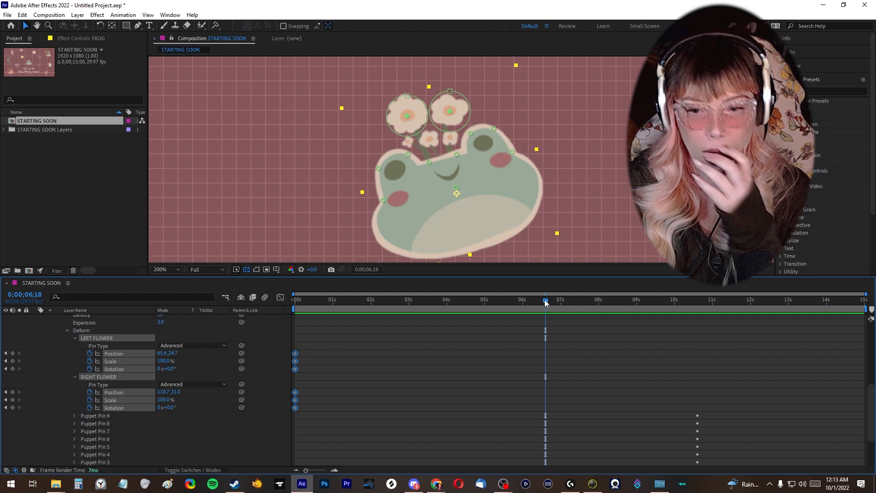
{"action": "left_click_drag", "start_coordinate": [546, 302], "coordinate": [625, 307]}
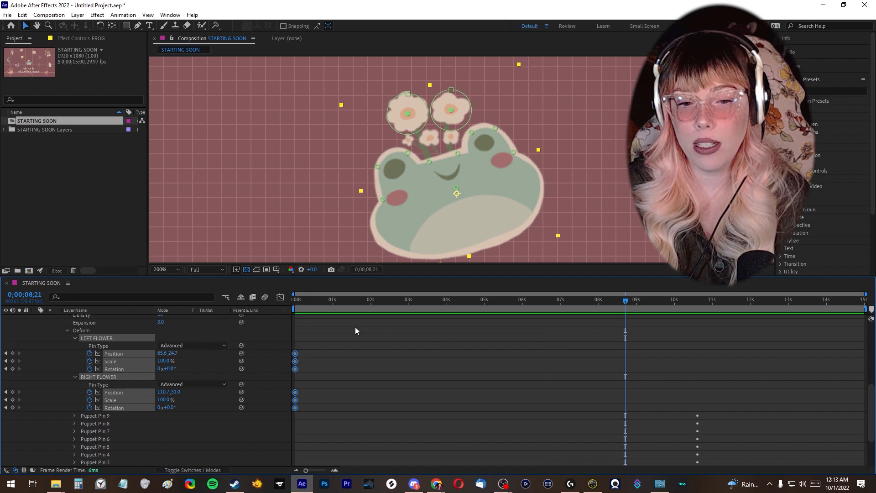
{"action": "left_click", "coordinate": [409, 114]}
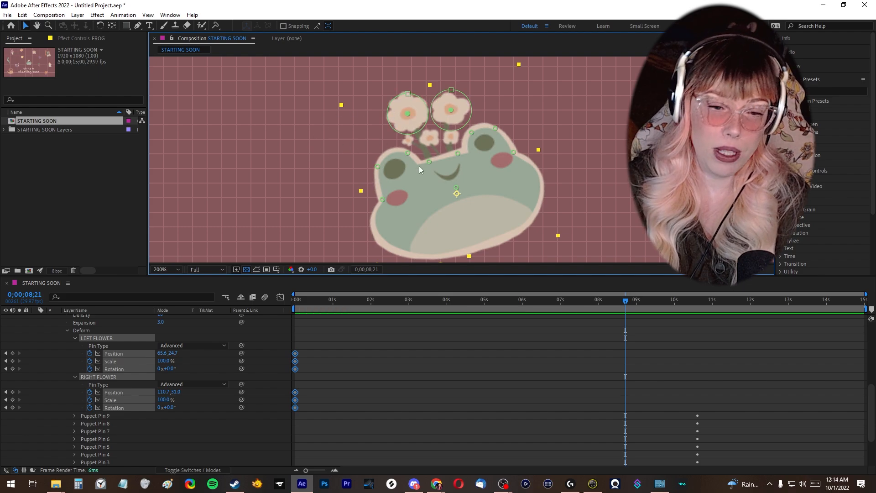
{"action": "left_click", "coordinate": [338, 146]}
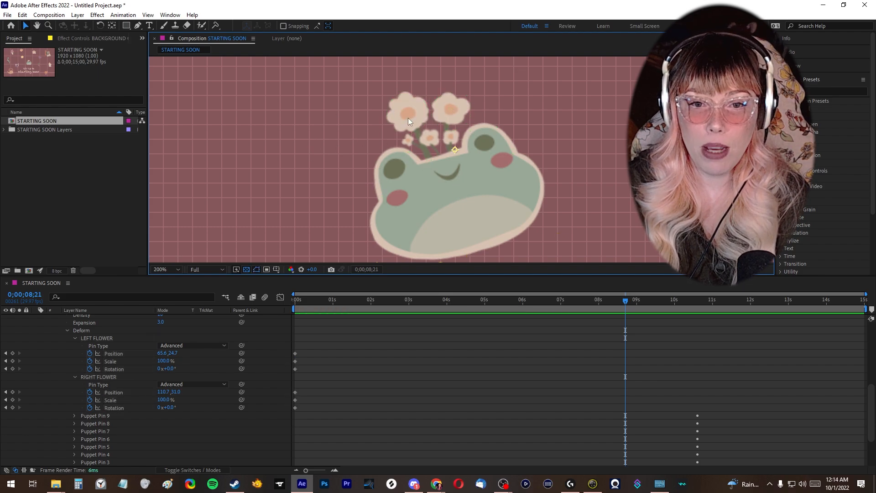
{"action": "left_click", "coordinate": [101, 339]}
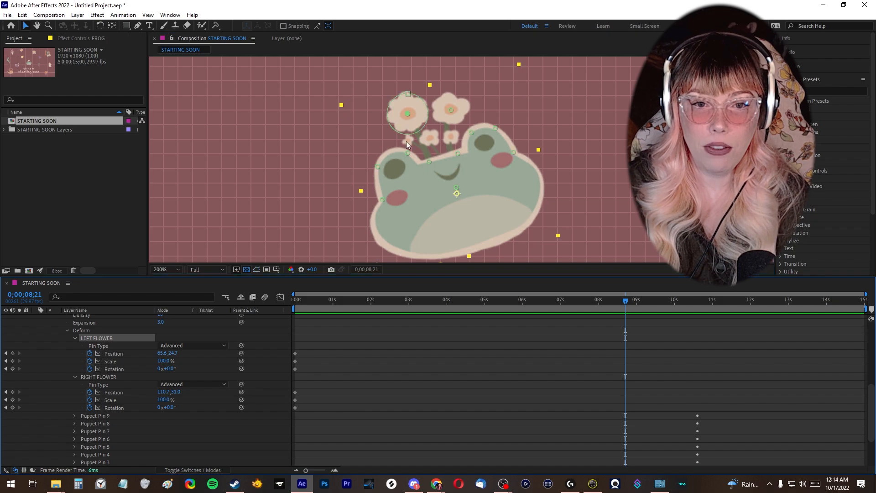
{"action": "left_click_drag", "start_coordinate": [409, 115], "coordinate": [393, 119]}
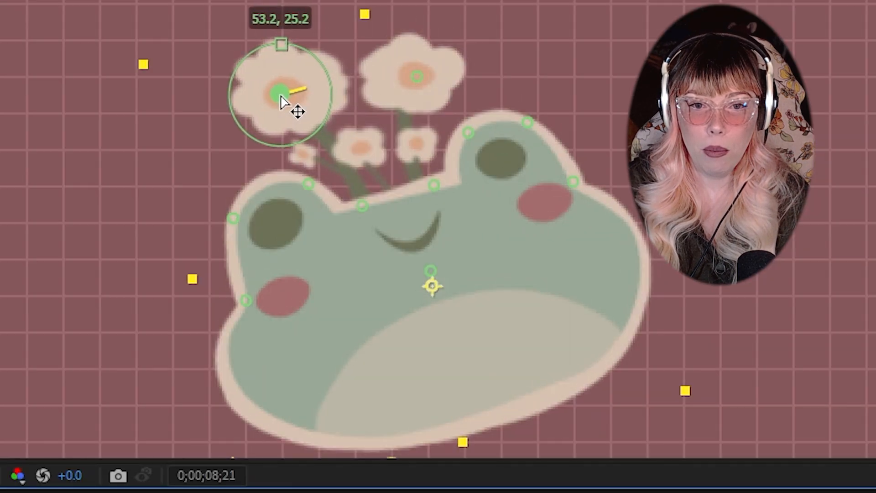
{"action": "left_click_drag", "start_coordinate": [272, 104], "coordinate": [323, 84]}
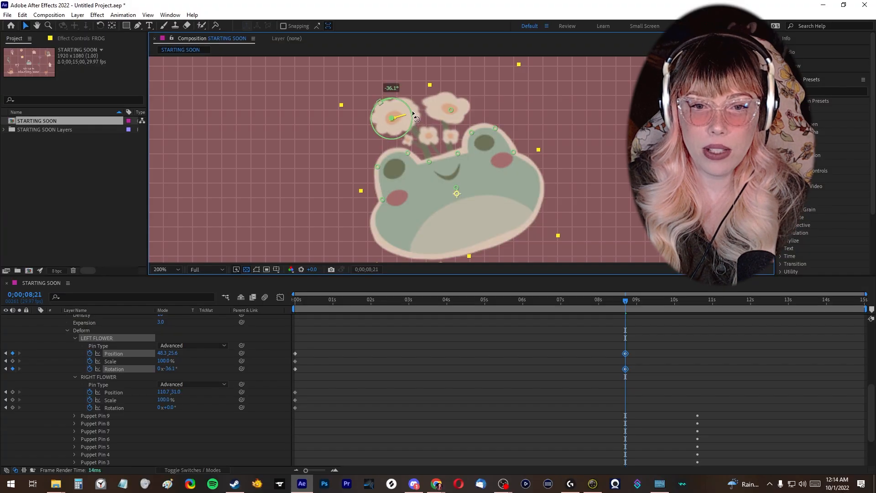
{"action": "left_click_drag", "start_coordinate": [413, 114], "coordinate": [388, 120]}
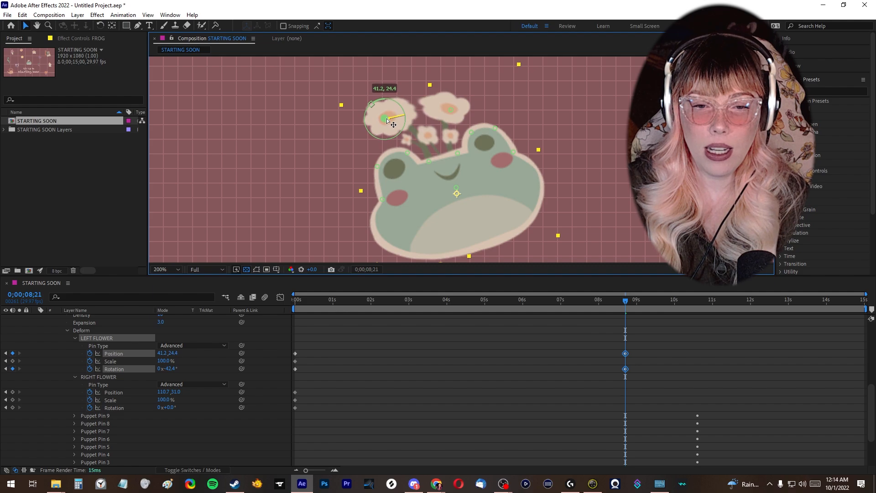
Step: At 0;00;08;21, move the RIGHT FLOWER pin to about 88, 22 and rotate it to about -30°
{"action": "left_click", "coordinate": [452, 110]}
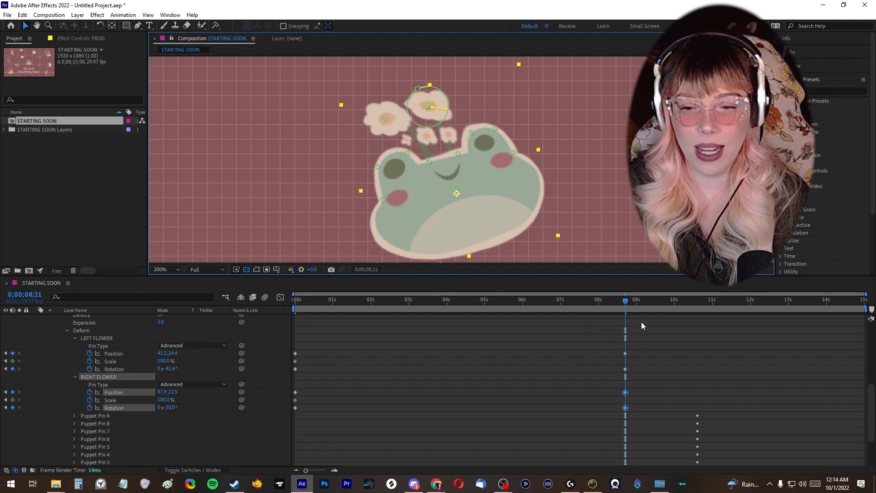
{"action": "left_click_drag", "start_coordinate": [626, 301], "coordinate": [484, 304]}
Step: Copy the starting position, scale and rotation keyframes of both flower pins to just before 10 seconds and preview the sway
{"action": "left_click_drag", "start_coordinate": [302, 349], "coordinate": [294, 410]}
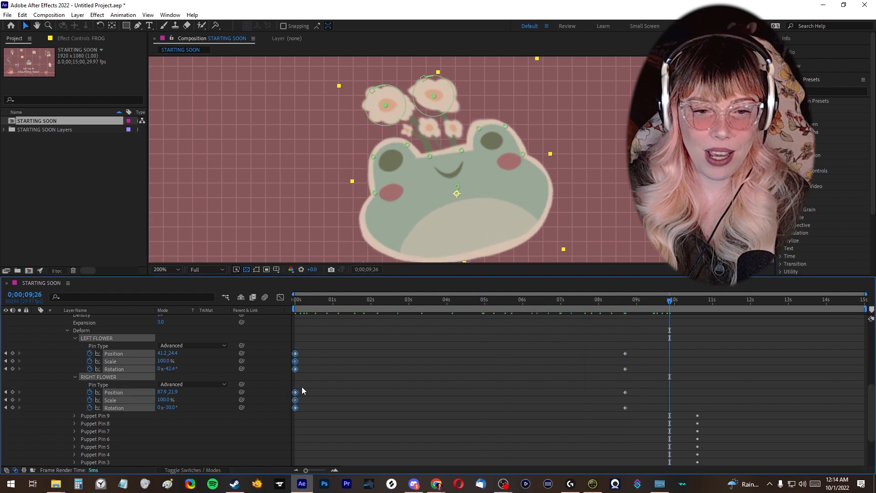
{"action": "left_click_drag", "start_coordinate": [670, 301], "coordinate": [616, 302]}
{"action": "key", "text": "ctrl+v"}
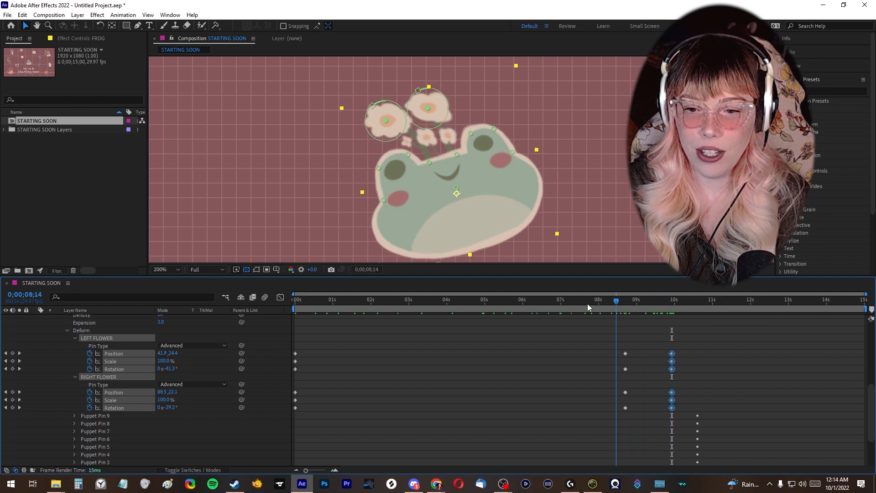
{"action": "key", "text": "space"}
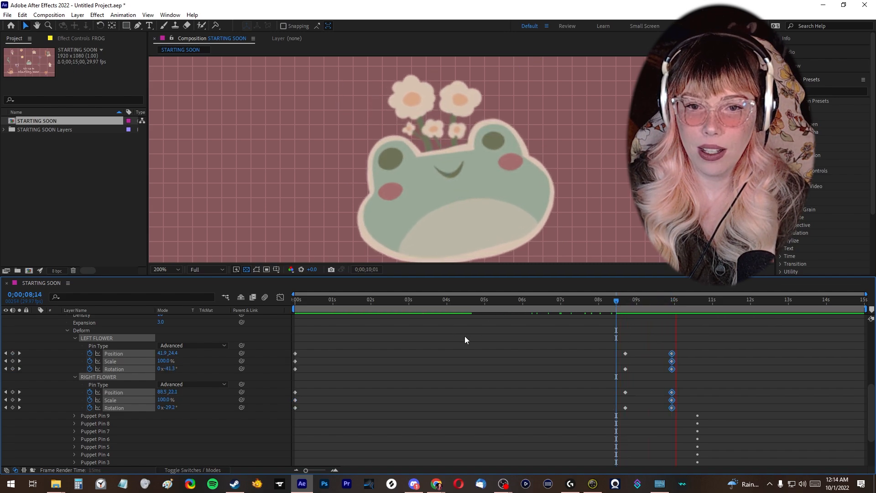
{"action": "key", "text": "space"}
Step: Apply Easy Ease to both flower pins' keyframes at 0;00;08;21 and just before 10 seconds, then play back the motion
{"action": "left_click_drag", "start_coordinate": [690, 347], "coordinate": [608, 417]}
{"action": "key", "text": "F9"}
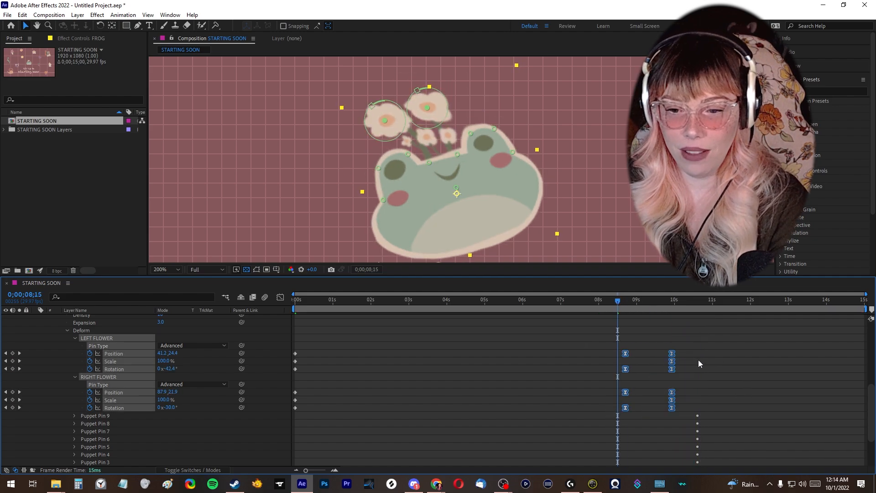
{"action": "left_click_drag", "start_coordinate": [615, 305], "coordinate": [611, 305]}
{"action": "key", "text": "space"}
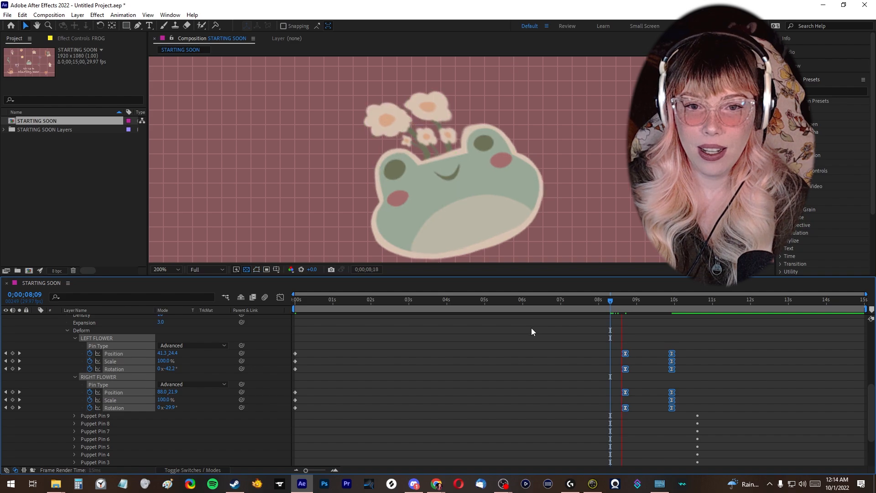
{"action": "key", "text": "space"}
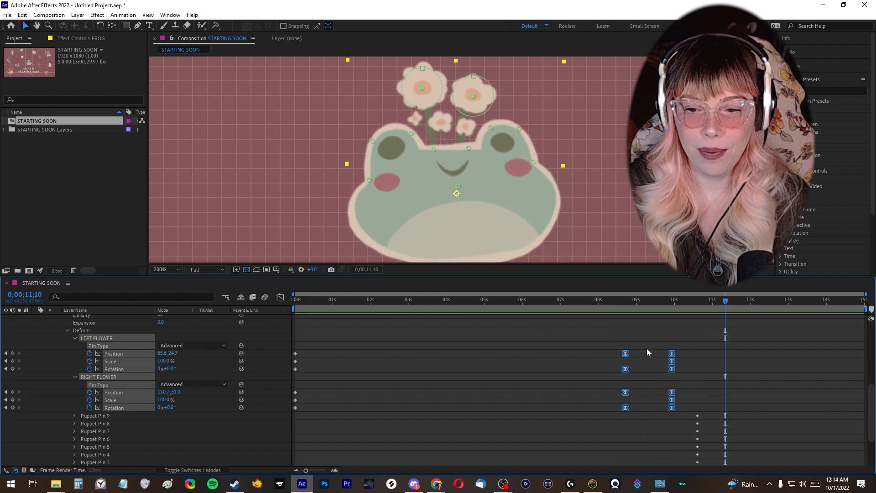
Step: Move the flower pins' return keyframes to about 11 seconds and preview the slower sway
{"action": "left_click_drag", "start_coordinate": [655, 343], "coordinate": [711, 408]}
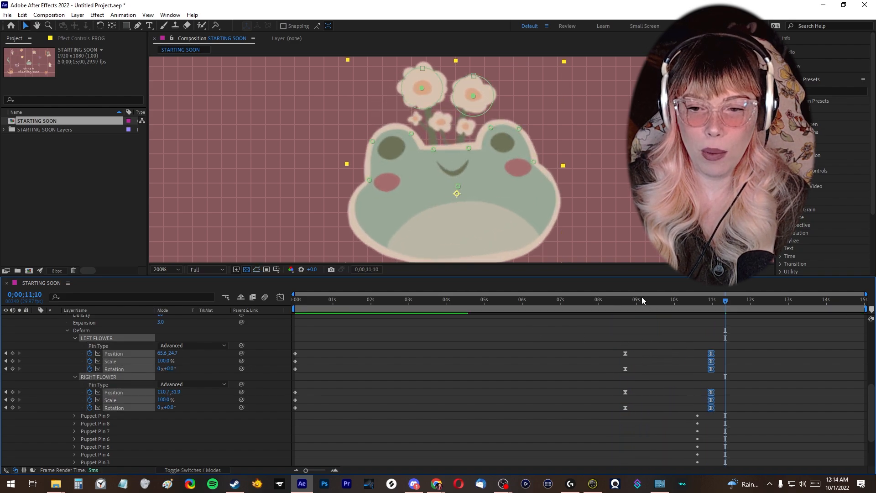
{"action": "left_click_drag", "start_coordinate": [641, 299], "coordinate": [606, 305]}
{"action": "key", "text": "space"}
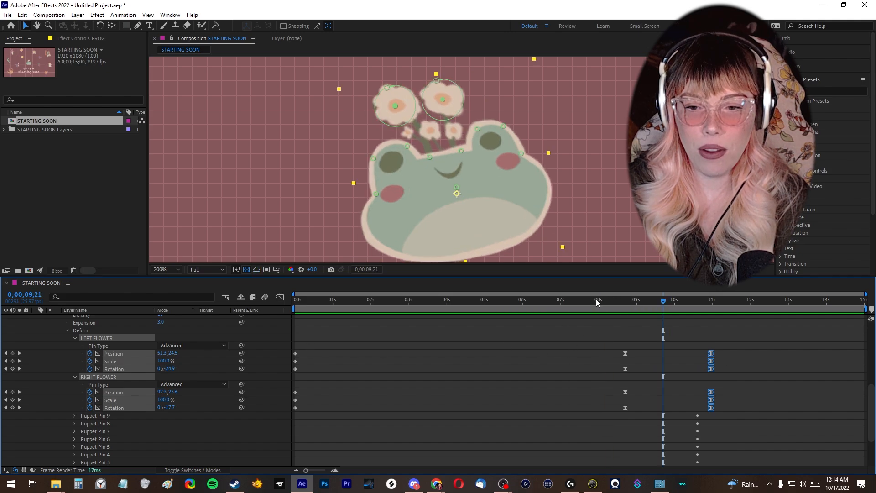
{"action": "mouse_move", "coordinate": [597, 302]}
{"action": "left_mouse_down"}
{"action": "mouse_move", "coordinate": [294, 309]}
{"action": "mouse_move", "coordinate": [614, 309]}
{"action": "mouse_move", "coordinate": [293, 310]}
{"action": "mouse_move", "coordinate": [324, 303]}
{"action": "mouse_move", "coordinate": [614, 302]}
{"action": "mouse_move", "coordinate": [585, 302]}
{"action": "left_mouse_up"}
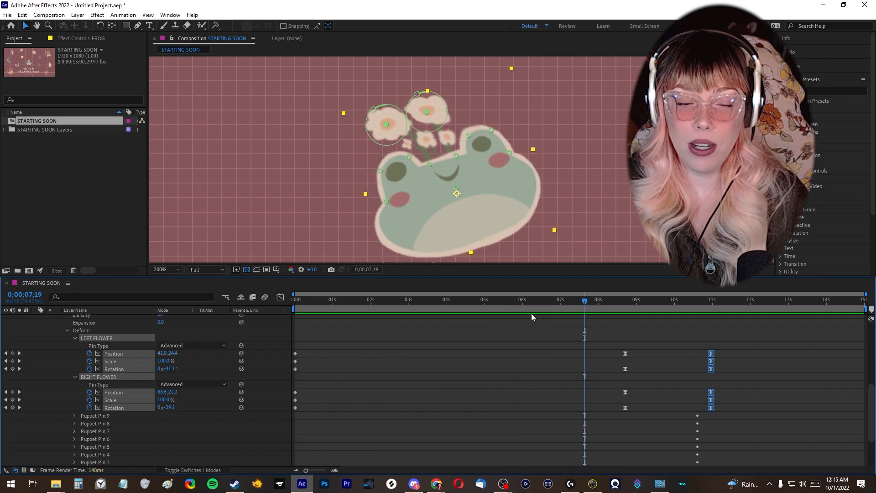
Step: Copy both flower pins' starting keyframes to about 7.4 seconds, ahead of the outward bend, and play back the result
{"action": "left_click_drag", "start_coordinate": [300, 351], "coordinate": [292, 411]}
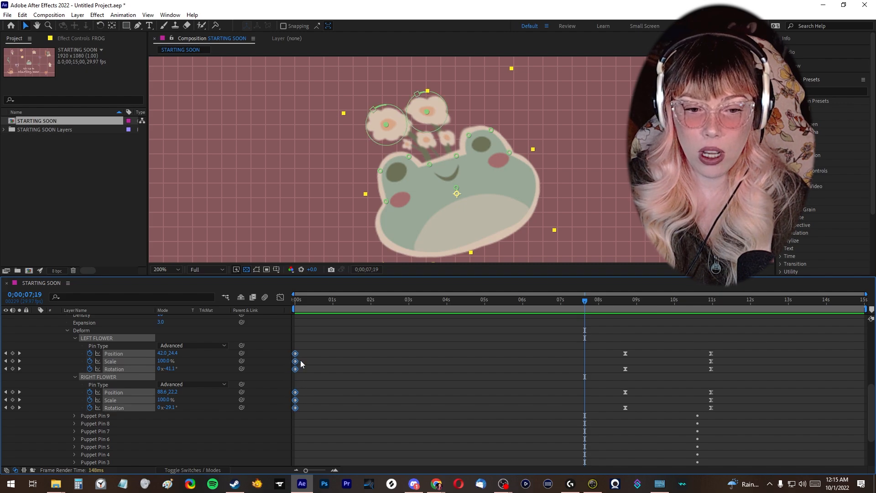
{"action": "left_click_drag", "start_coordinate": [585, 305], "coordinate": [553, 303]}
{"action": "key", "text": "space"}
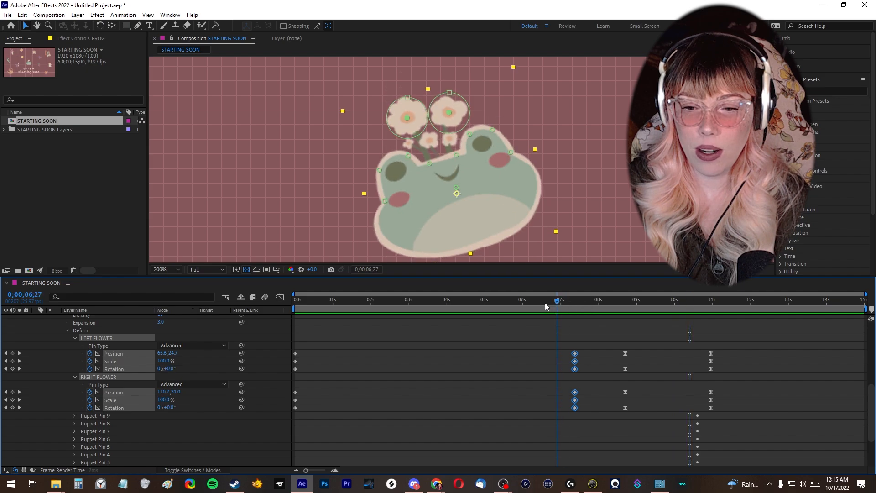
Step: Move the flower pins' copied resting keyframes earlier to about 6.2 seconds and preview the bend
{"action": "left_click_drag", "start_coordinate": [545, 303], "coordinate": [524, 305]}
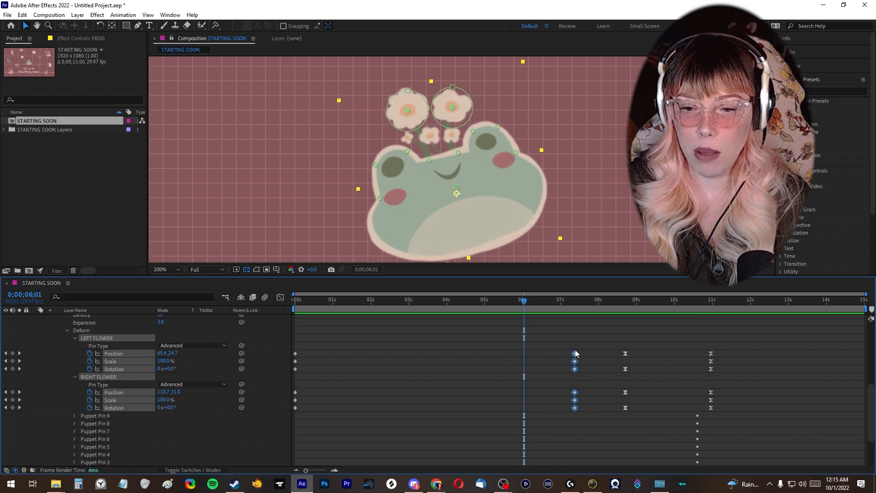
{"action": "left_click_drag", "start_coordinate": [575, 351], "coordinate": [528, 352]}
{"action": "left_click_drag", "start_coordinate": [524, 302], "coordinate": [502, 302]}
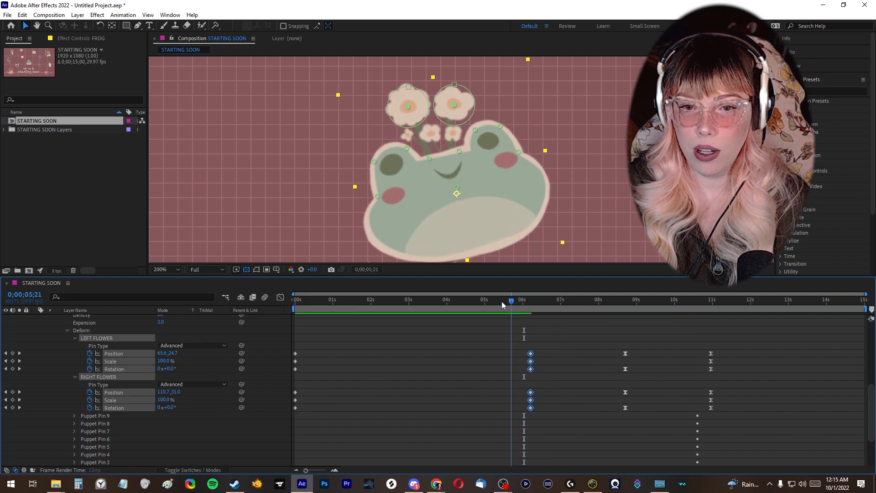
{"action": "key", "text": "space"}
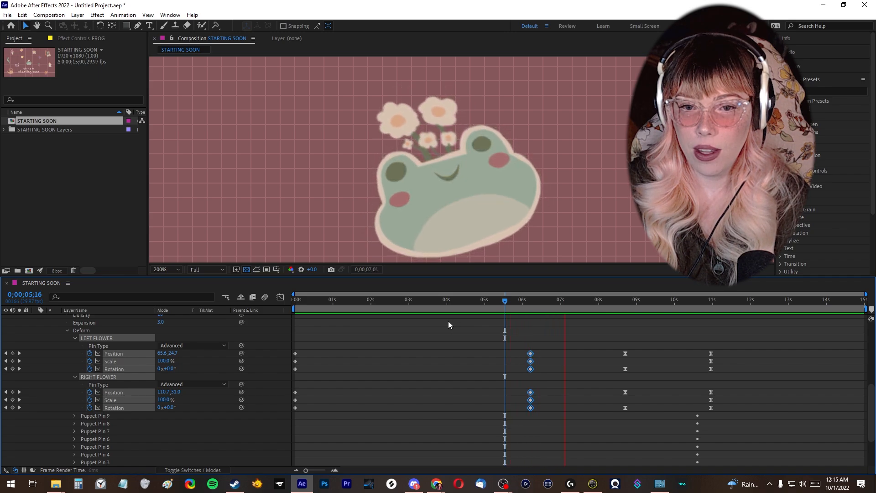
{"action": "key", "text": "space"}
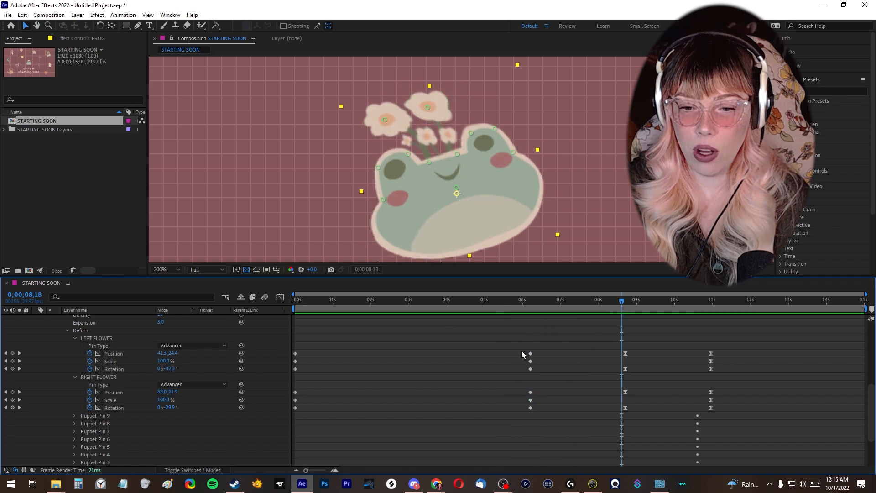
Step: Apply Easy Ease to both flower pins' keyframes at about 6.2 seconds and preview the animation close up and in the full composition
{"action": "left_click_drag", "start_coordinate": [523, 358], "coordinate": [550, 411]}
{"action": "left_click_drag", "start_coordinate": [502, 333], "coordinate": [553, 414]}
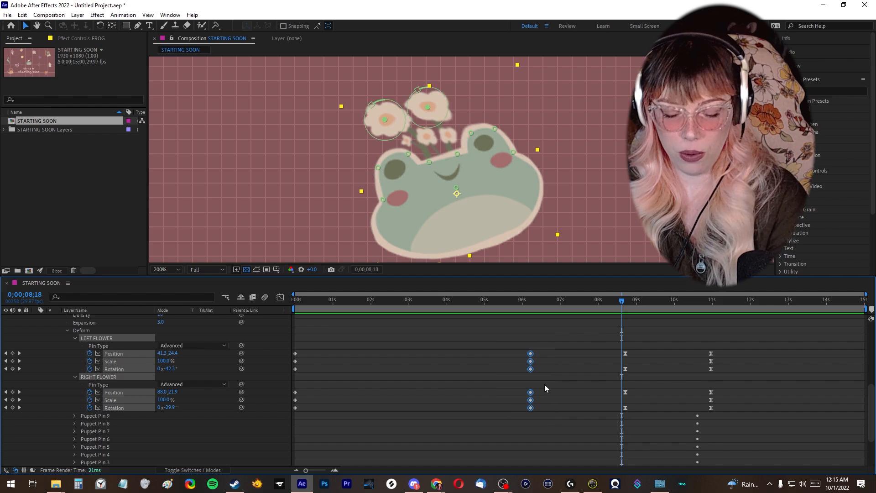
{"action": "key", "text": "F9"}
{"action": "left_click_drag", "start_coordinate": [527, 302], "coordinate": [499, 302]}
{"action": "key", "text": "space"}
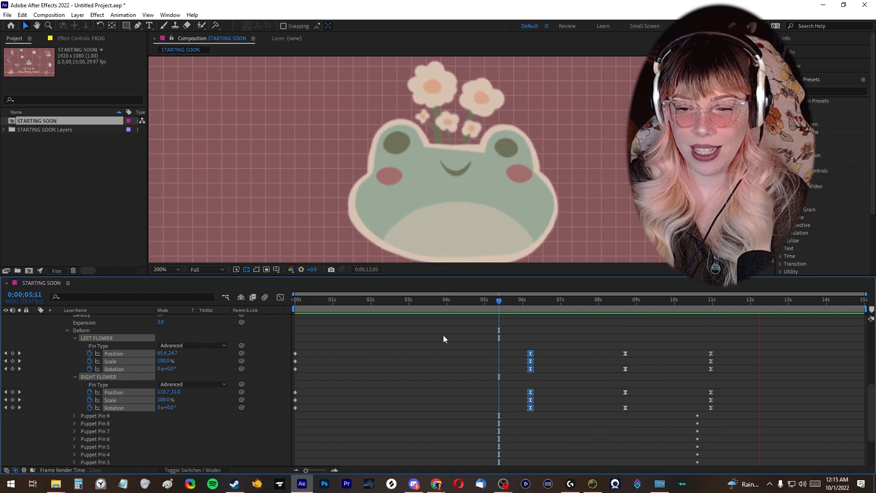
{"action": "key", "text": "space"}
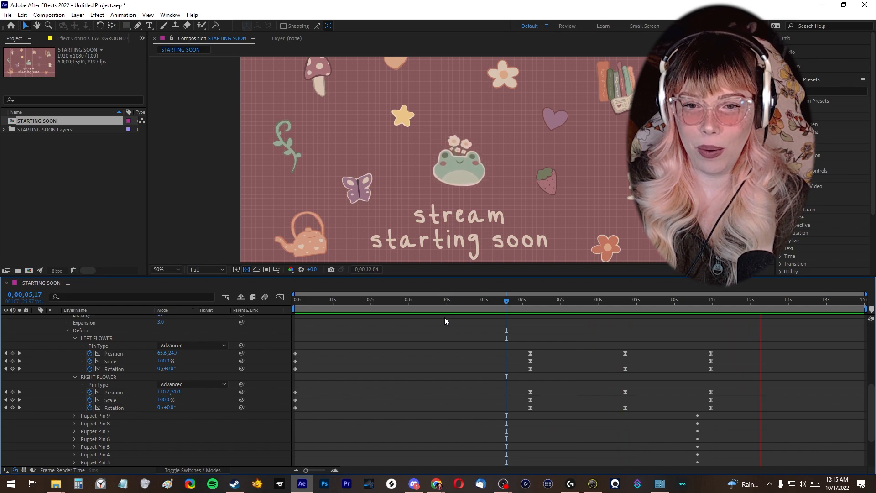
{"action": "key", "text": "space"}
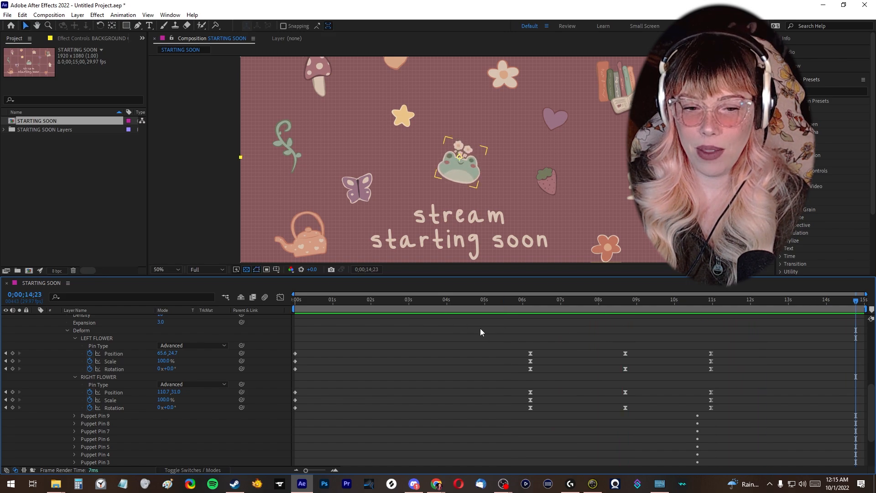
Step: Copy both flower pins' eased resting keyframes to 0;00;14;10 and over the keyframes at the start of the timeline
{"action": "mouse_move", "coordinate": [857, 305]}
{"action": "left_mouse_down"}
{"action": "mouse_move", "coordinate": [839, 310]}
{"action": "mouse_move", "coordinate": [869, 309]}
{"action": "mouse_move", "coordinate": [843, 311]}
{"action": "left_mouse_up"}
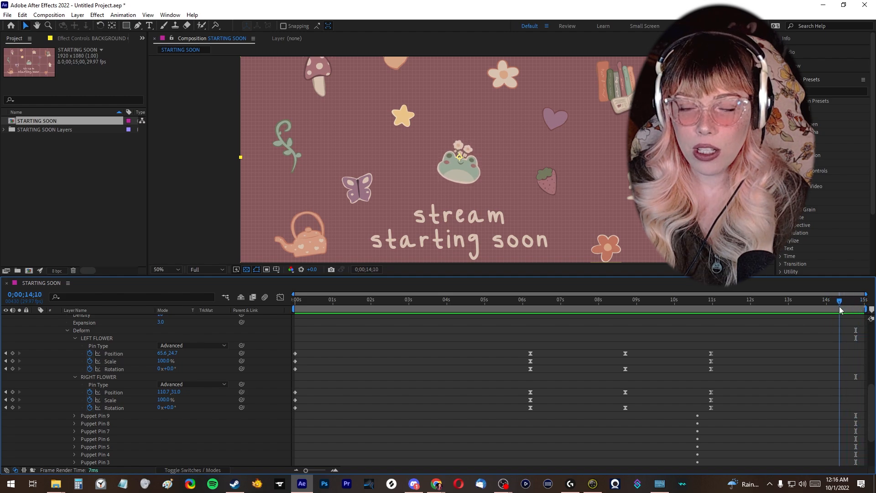
{"action": "left_click_drag", "start_coordinate": [550, 350], "coordinate": [515, 414]}
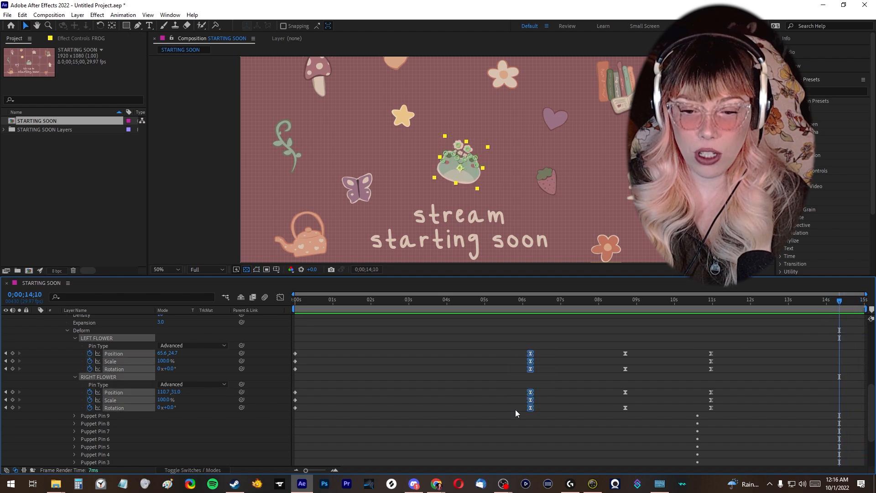
{"action": "left_click_drag", "start_coordinate": [838, 301], "coordinate": [811, 302]}
{"action": "key", "text": "ctrl+v"}
{"action": "left_click_drag", "start_coordinate": [277, 309], "coordinate": [338, 305]}
{"action": "key", "text": "ctrl+v"}
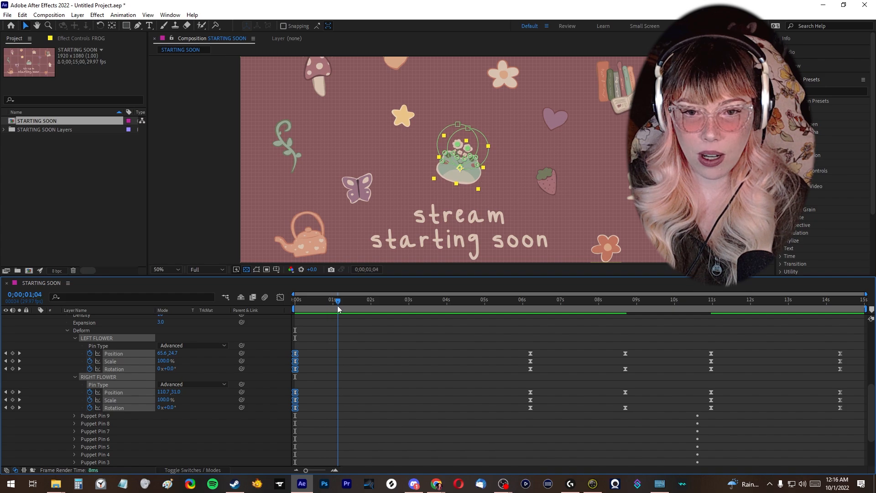
Step: At 0;00;01;03, bend the frog's two flowers to the right by moving and rotating both flower pins about 22°
{"action": "scroll", "coordinate": [477, 143], "scroll_direction": "up", "scroll_amount": 2}
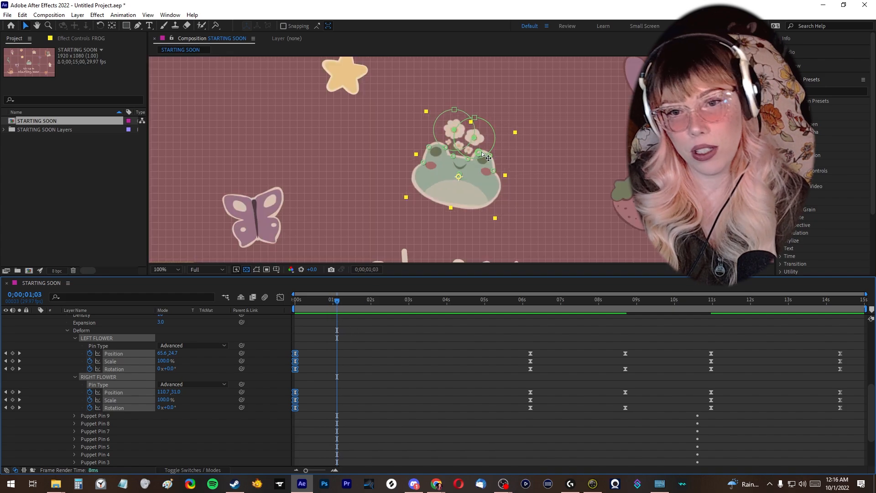
{"action": "scroll", "coordinate": [488, 151], "scroll_direction": "up", "scroll_amount": 2}
{"action": "left_click", "coordinate": [102, 379]}
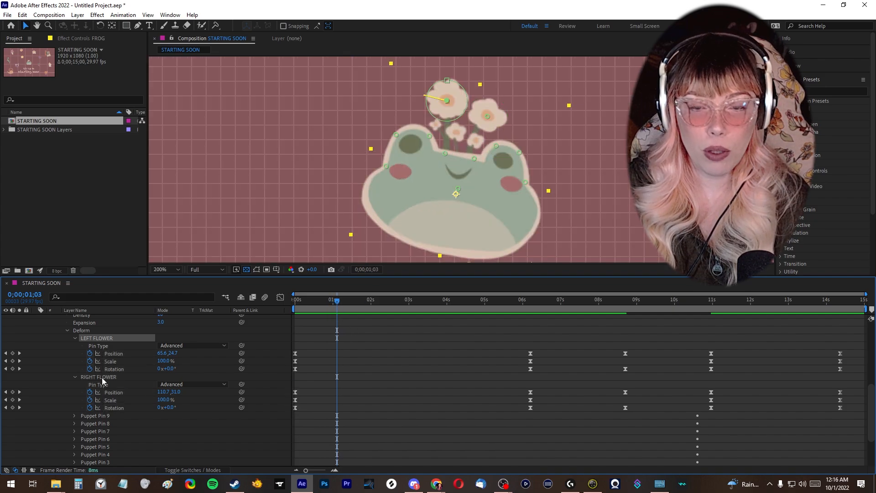
{"action": "left_click_drag", "start_coordinate": [491, 120], "coordinate": [509, 119]}
{"action": "left_click_drag", "start_coordinate": [446, 102], "coordinate": [468, 102]}
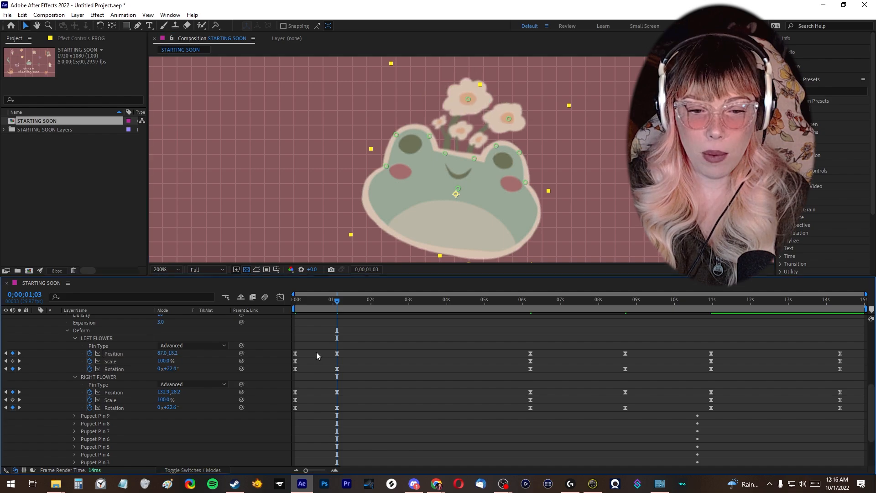
Step: Copy the starting keyframes of both flower pins to 0;00;02;18
{"action": "left_click_drag", "start_coordinate": [308, 349], "coordinate": [294, 409]}
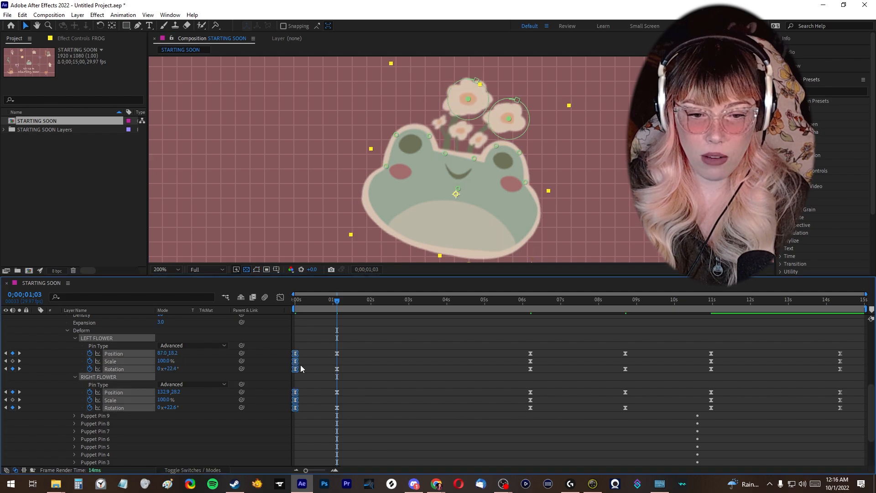
{"action": "left_click_drag", "start_coordinate": [303, 306], "coordinate": [393, 304]}
{"action": "key", "text": "ctrl+v"}
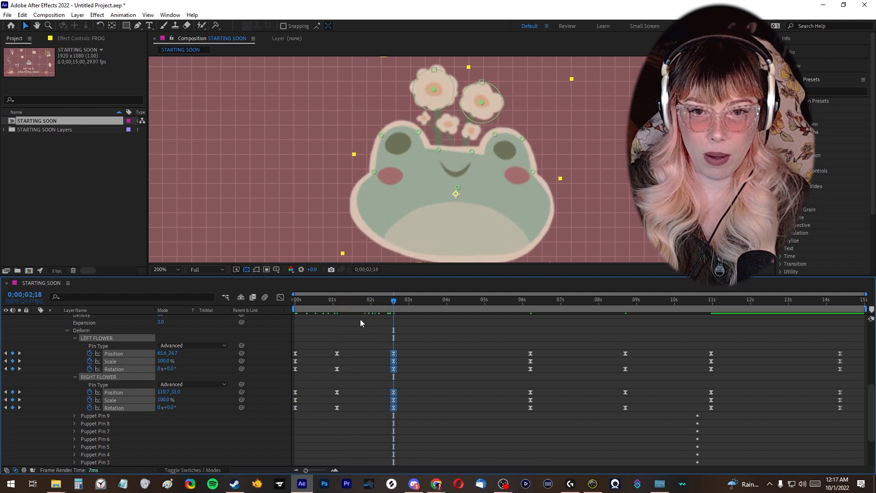
Step: Play the composition from the start and check how the frog's flowers sway, close up and in the full scene
{"action": "left_click_drag", "start_coordinate": [320, 300], "coordinate": [278, 305]}
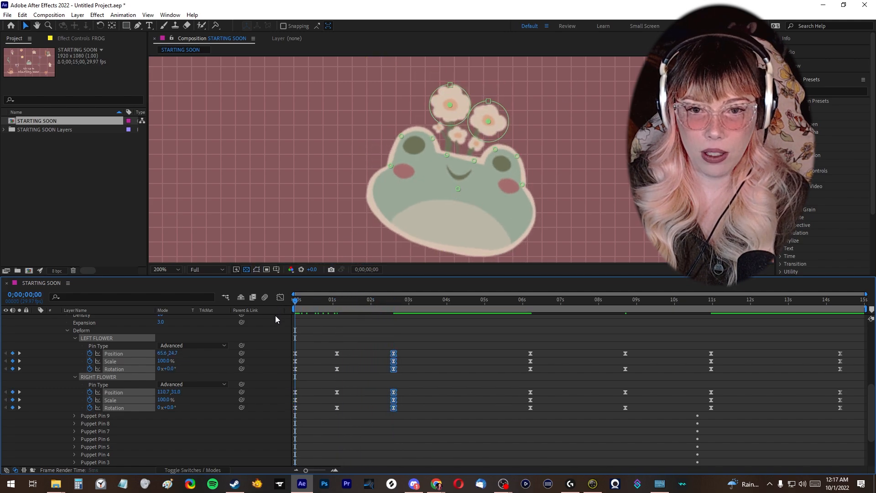
{"action": "key", "text": "space"}
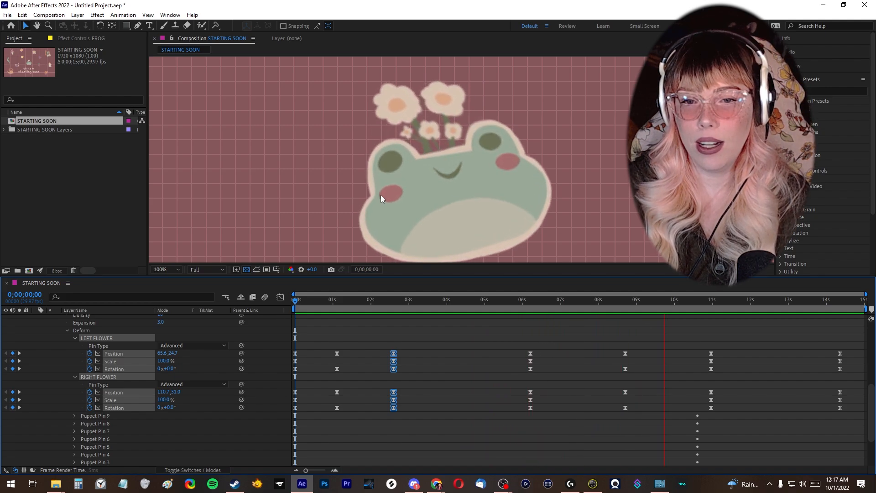
{"action": "scroll", "coordinate": [388, 196], "scroll_direction": "down", "scroll_amount": 4}
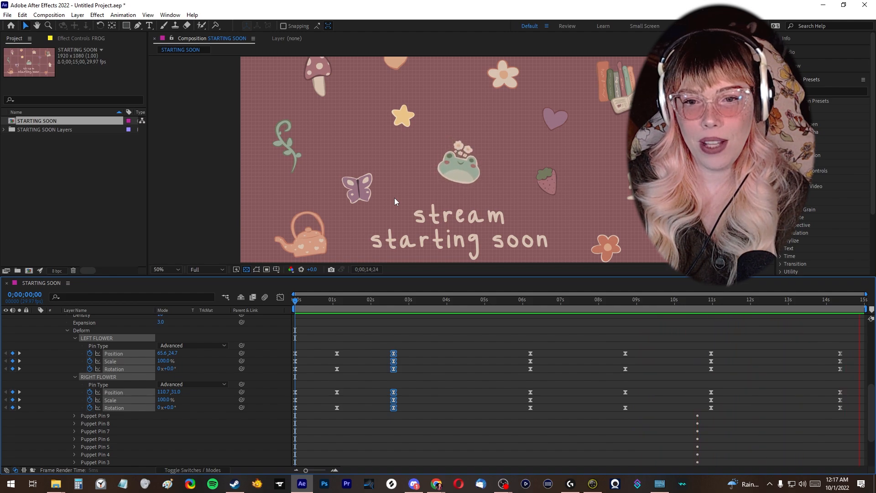
{"action": "key", "text": "space"}
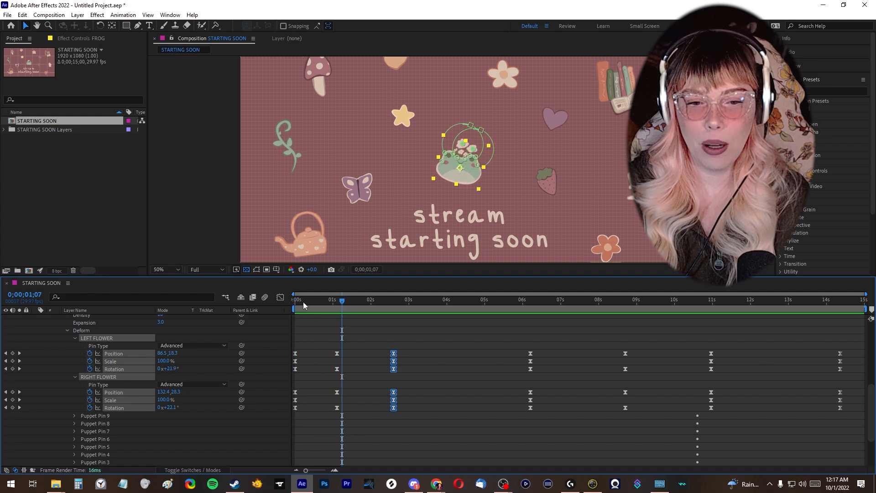
Step: Slow the flowers' first sway by moving the second keyframe group to about 1.5 s and the third to about 3.3 s
{"action": "left_click_drag", "start_coordinate": [341, 302], "coordinate": [303, 308]}
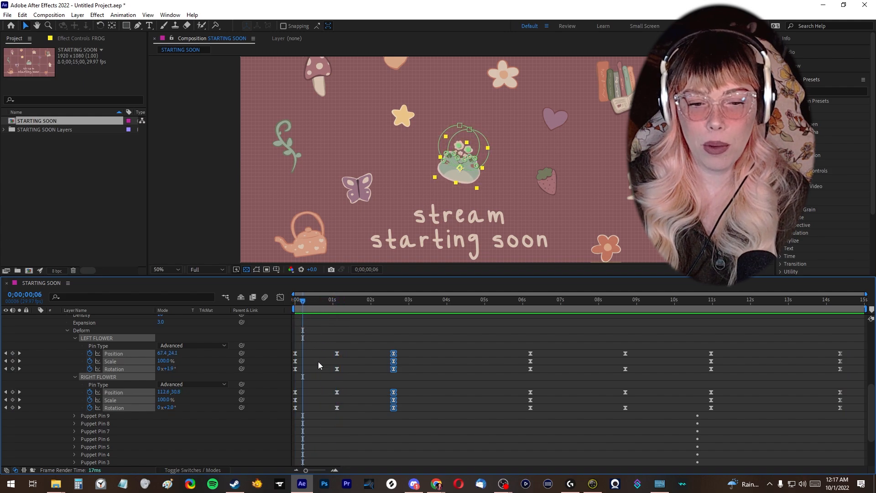
{"action": "left_click_drag", "start_coordinate": [319, 351], "coordinate": [342, 411]}
{"action": "left_click_drag", "start_coordinate": [337, 354], "coordinate": [396, 387]}
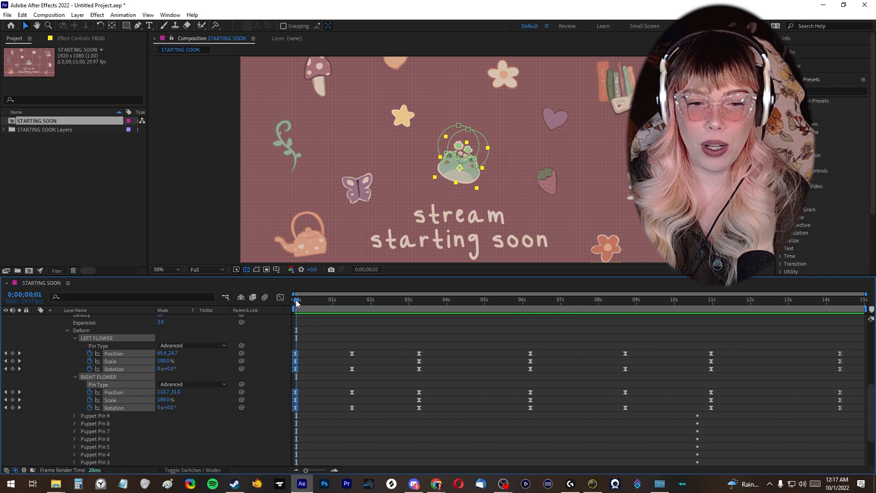
{"action": "left_click_drag", "start_coordinate": [296, 303], "coordinate": [291, 306]}
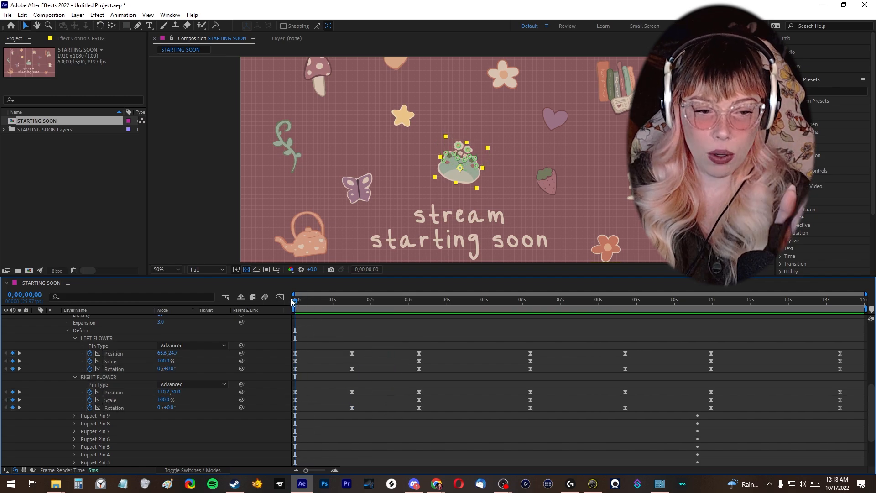
Step: Add Position, Scale and Rotation keyframes at 0;00;00;17 for both the LEFT FLOWER and RIGHT FLOWER pins
{"action": "left_click_drag", "start_coordinate": [297, 303], "coordinate": [318, 309]}
{"action": "key", "text": "Page_Up"}
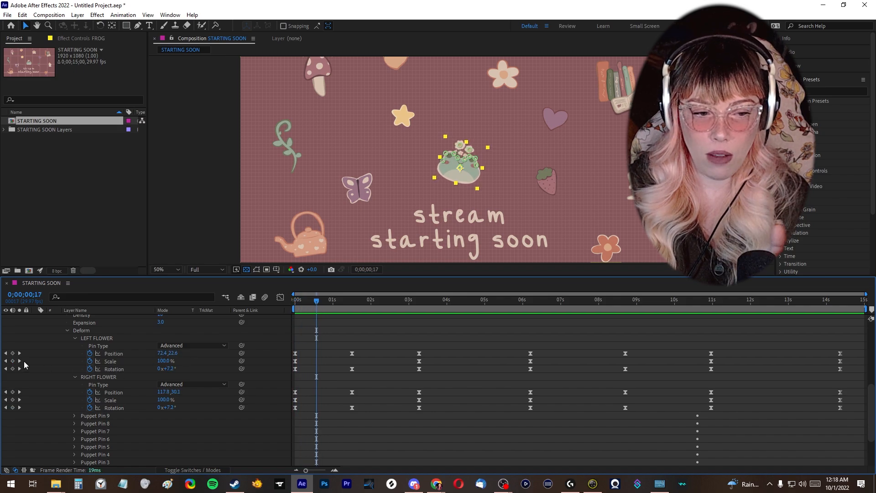
{"action": "left_click", "coordinate": [12, 353]}
{"action": "left_click", "coordinate": [12, 361]}
{"action": "left_click", "coordinate": [13, 369]}
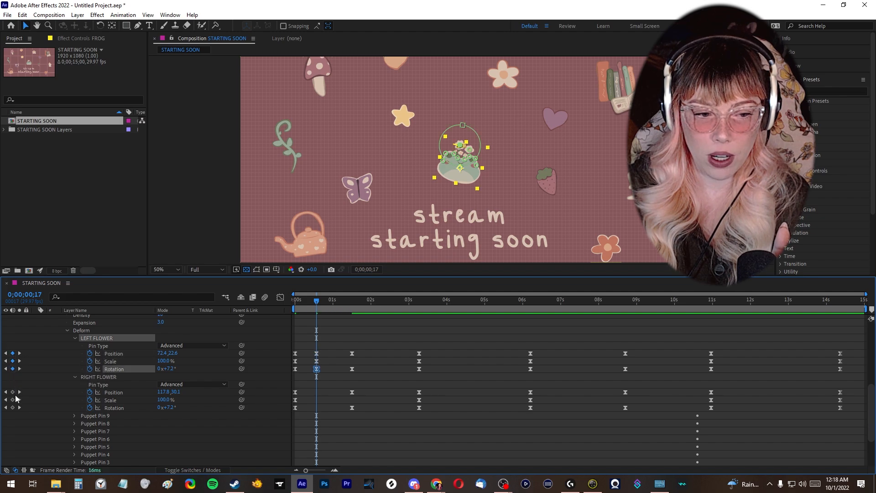
{"action": "left_click", "coordinate": [12, 392]}
{"action": "left_click", "coordinate": [13, 400]}
{"action": "left_click", "coordinate": [12, 407]}
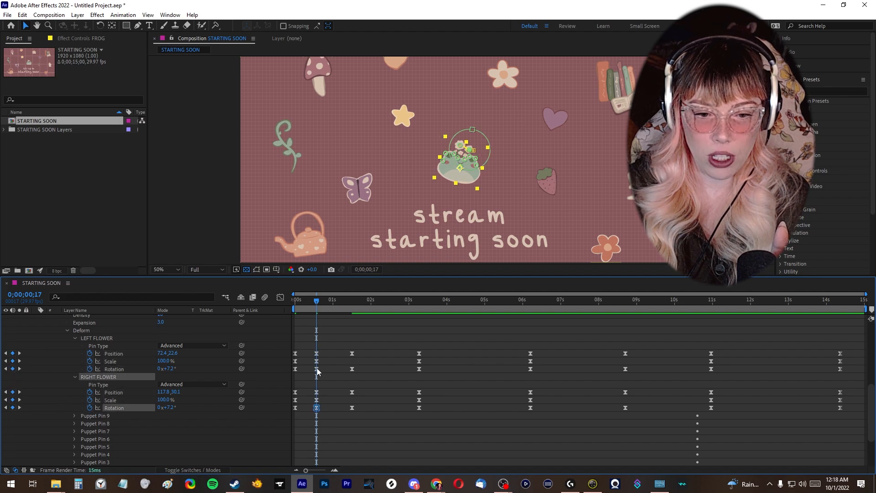
Step: Replace both flowers' starting keyframes with the 0;00;00;17 set and copy that set to the end of the timeline, at about 15 s
{"action": "left_click_drag", "start_coordinate": [325, 356], "coordinate": [314, 409]}
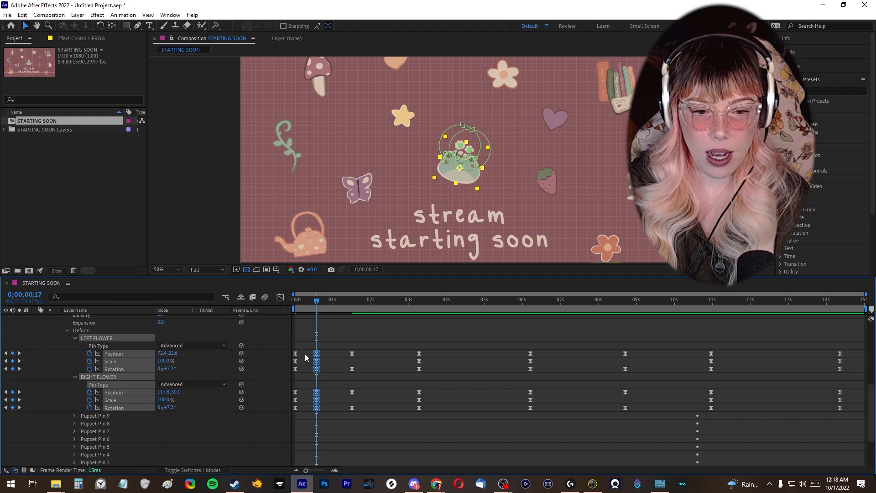
{"action": "left_click_drag", "start_coordinate": [305, 351], "coordinate": [295, 410]}
{"action": "left_click", "coordinate": [827, 301]}
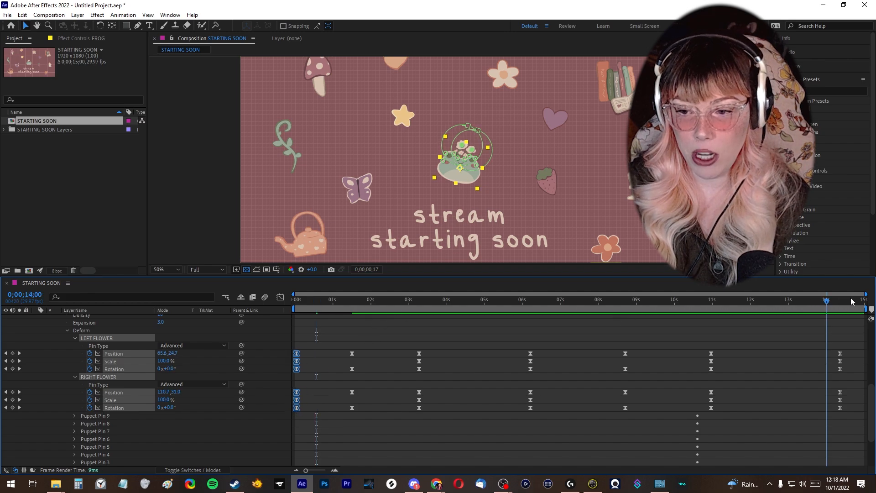
{"action": "left_click_drag", "start_coordinate": [852, 302], "coordinate": [818, 304]}
{"action": "key", "text": "ctrl+v"}
{"action": "key", "text": "space"}
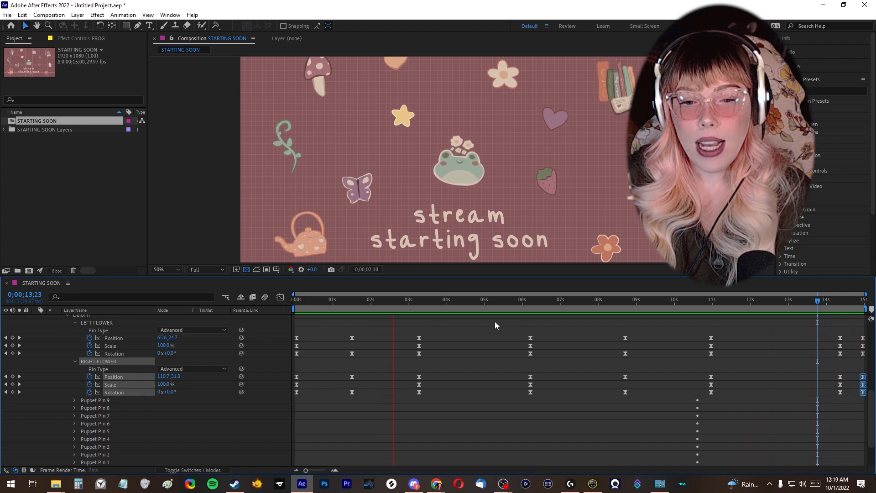
Step: At 0;00;04;24, rotate the left flower pin to about -15.7° and the right flower pin to about 29.3°, and preview the motion
{"action": "left_click", "coordinate": [479, 305]}
{"action": "left_click_drag", "start_coordinate": [480, 305], "coordinate": [476, 303]}
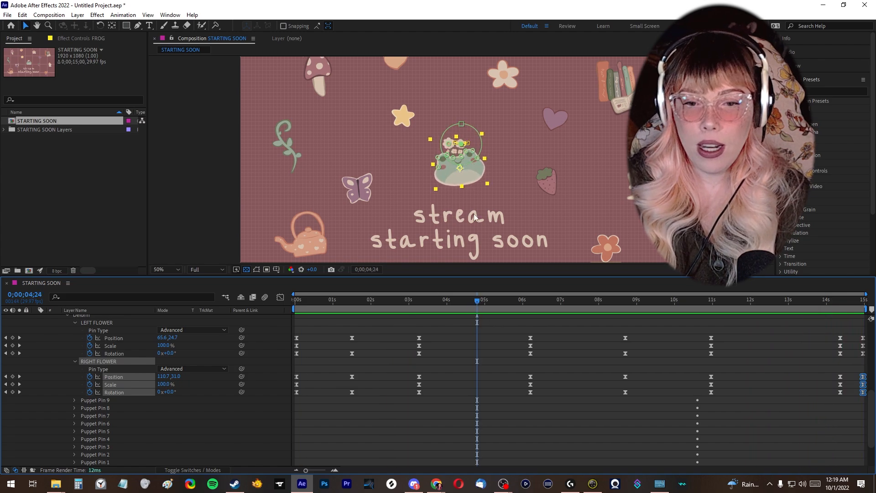
{"action": "key", "text": "period"}
{"action": "left_click", "coordinate": [441, 131]}
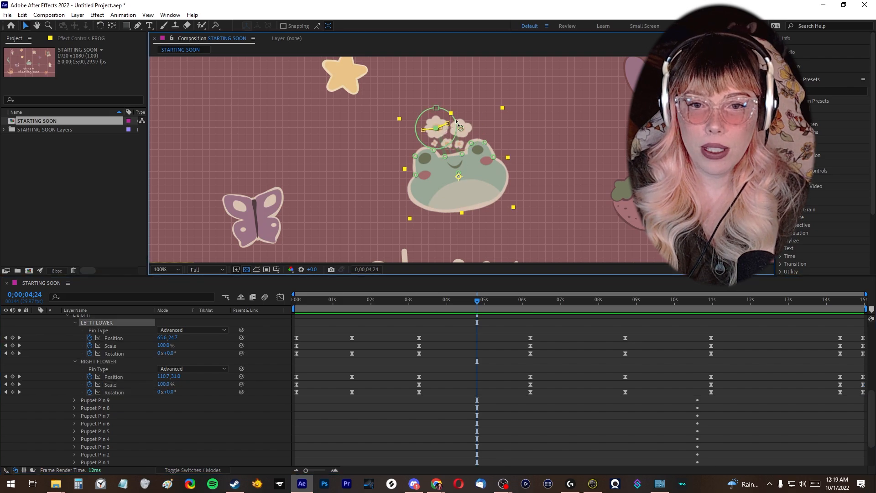
{"action": "left_click_drag", "start_coordinate": [448, 119], "coordinate": [480, 135]}
{"action": "left_click", "coordinate": [461, 128]}
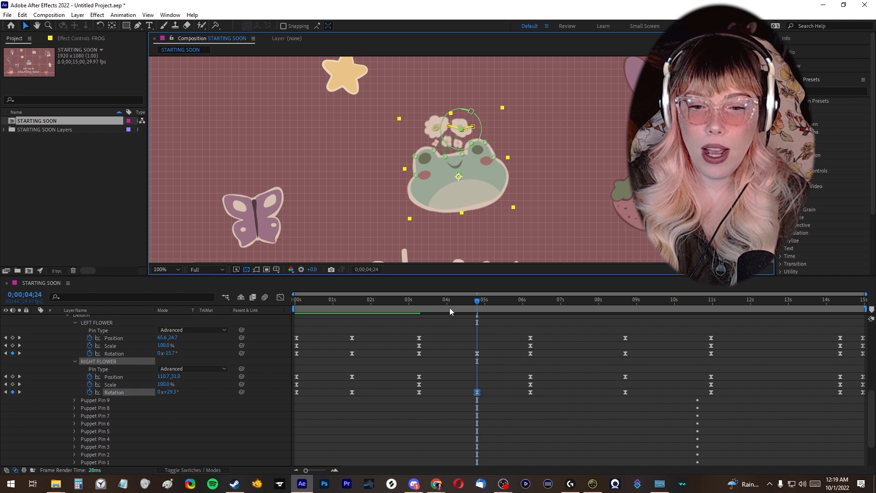
{"action": "left_click_drag", "start_coordinate": [464, 301], "coordinate": [434, 303]}
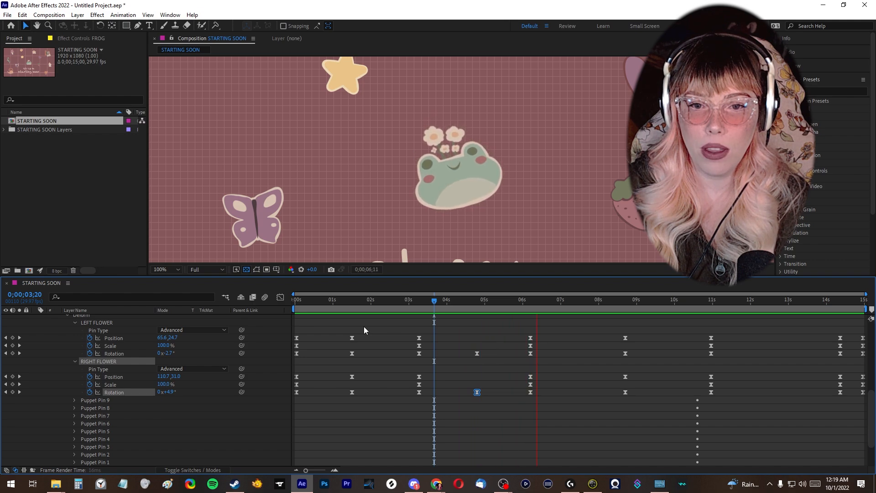
{"action": "key", "text": "space"}
Step: Copy each flower pin's 0;00;04;24 Rotation keyframe to 0;00;12;24
{"action": "left_click_drag", "start_coordinate": [490, 351], "coordinate": [483, 394]}
{"action": "left_click", "coordinate": [489, 352]}
{"action": "left_click", "coordinate": [477, 354]}
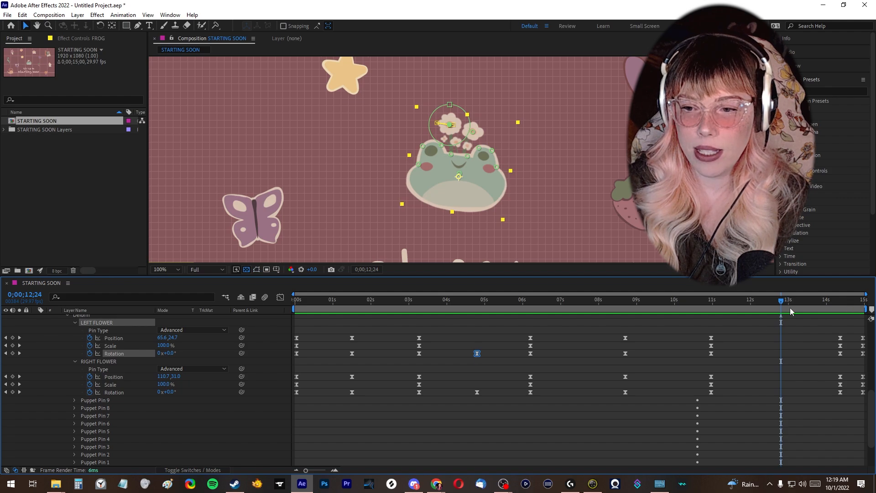
{"action": "key", "text": "ctrl+c"}
{"action": "key", "text": "ctrl+v"}
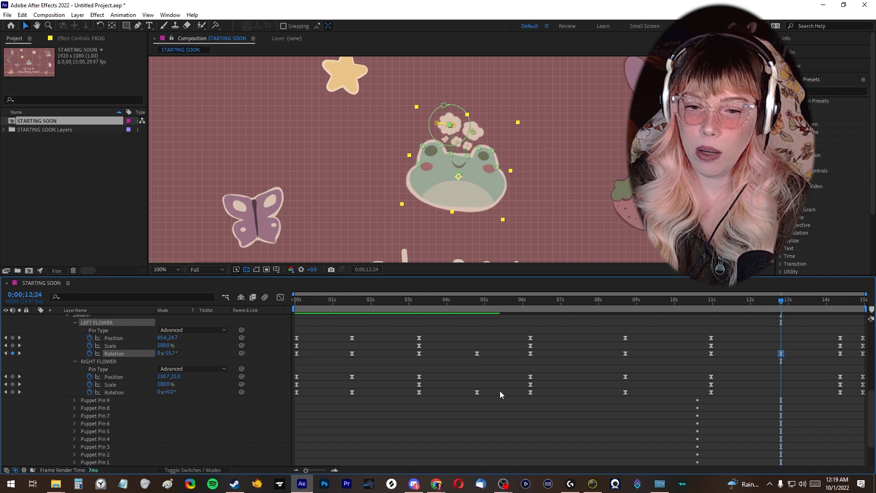
{"action": "left_click", "coordinate": [477, 392]}
{"action": "key", "text": "ctrl+c"}
{"action": "key", "text": "ctrl+v"}
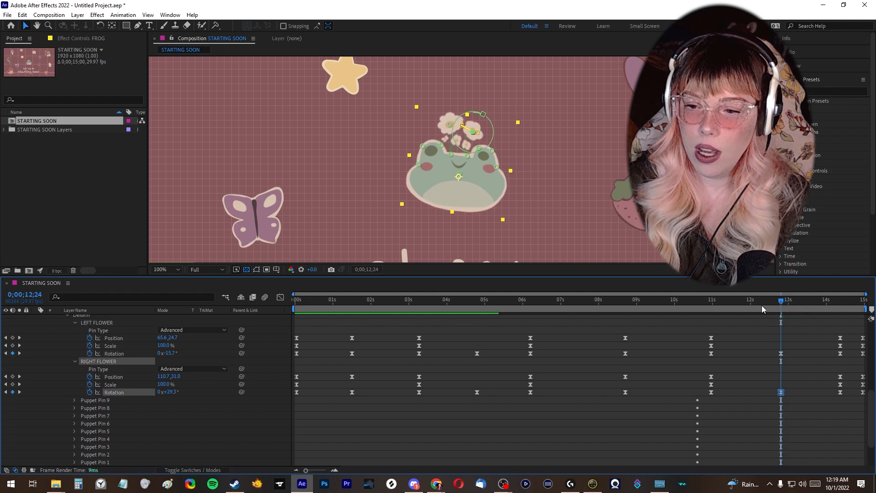
Step: Play the composition from about 10 s to check the flower loop in the full scene, and return to the first frame
{"action": "left_click", "coordinate": [681, 305]}
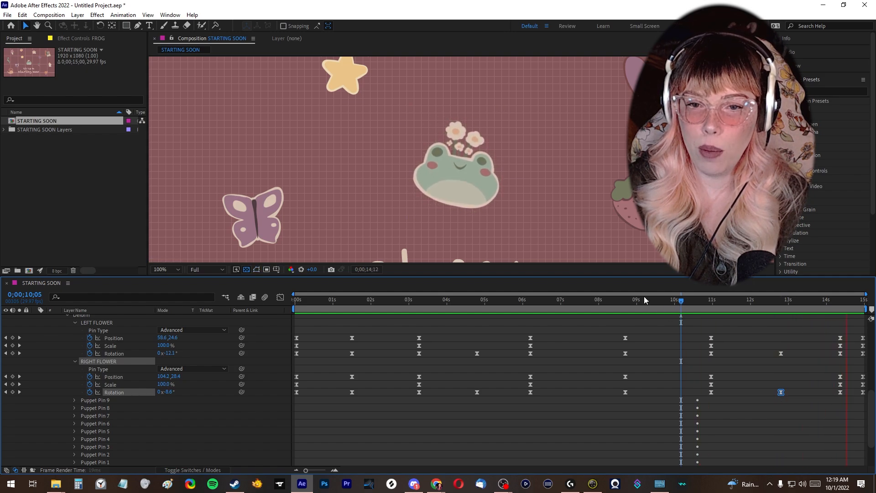
{"action": "scroll", "coordinate": [536, 193], "scroll_direction": "down", "scroll_amount": 2}
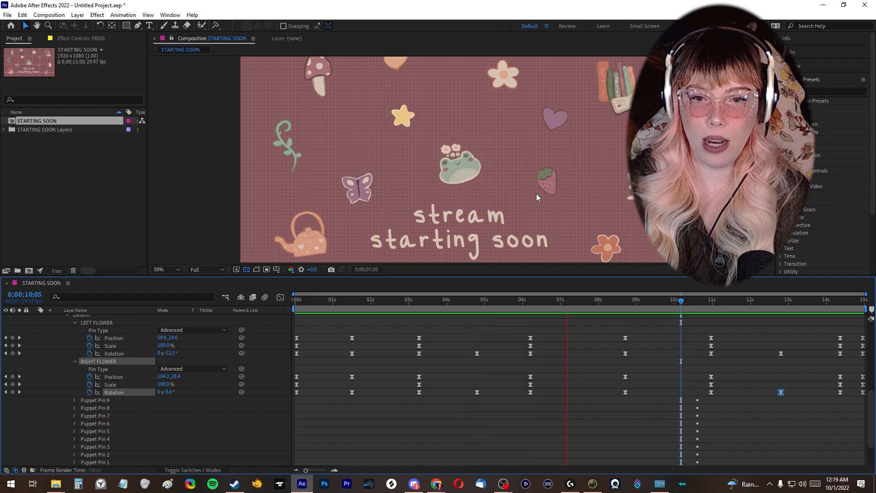
{"action": "left_click_drag", "start_coordinate": [534, 300], "coordinate": [415, 311]}
{"action": "key", "text": "Home"}
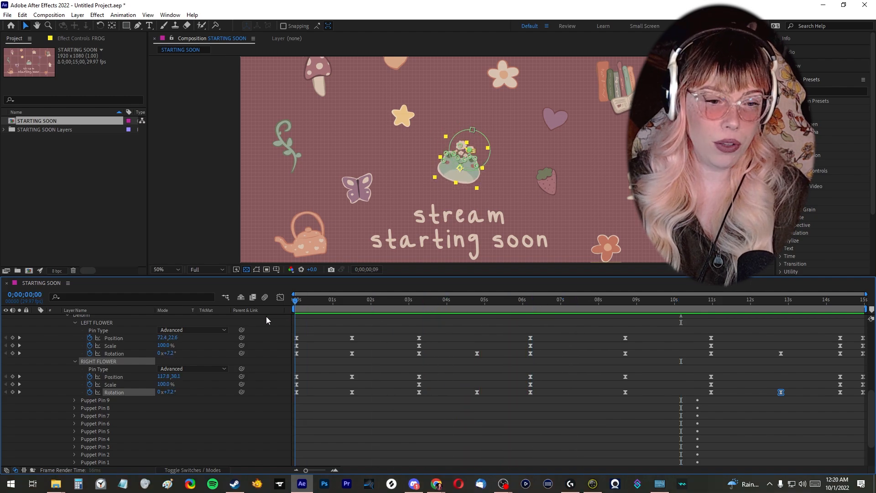
Step: Collapse the Puppet effect and all properties of the FROG layer
{"action": "scroll", "coordinate": [60, 349], "scroll_direction": "up", "scroll_amount": 5}
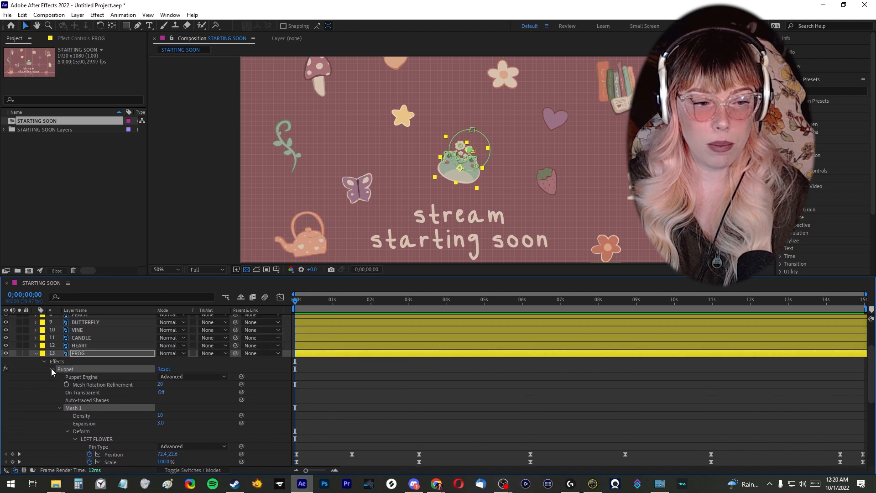
{"action": "left_click", "coordinate": [52, 369]}
{"action": "left_click", "coordinate": [45, 416]}
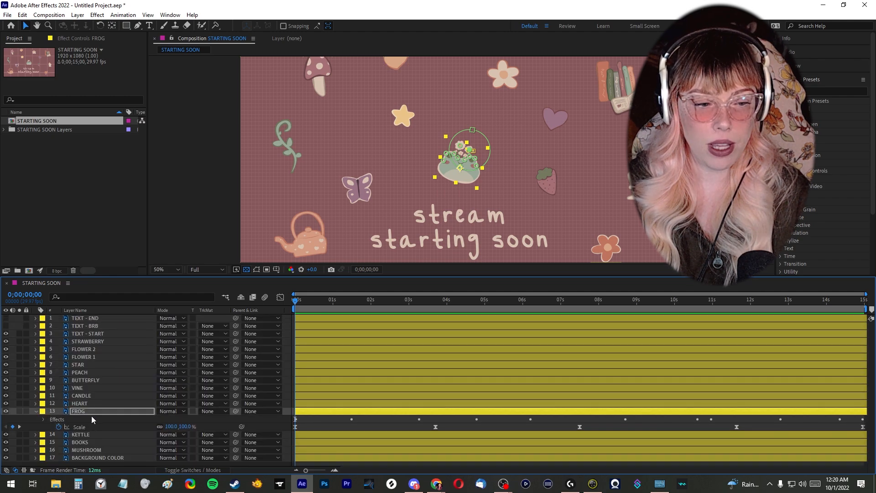
{"action": "left_click", "coordinate": [93, 411]}
{"action": "left_click", "coordinate": [35, 411]}
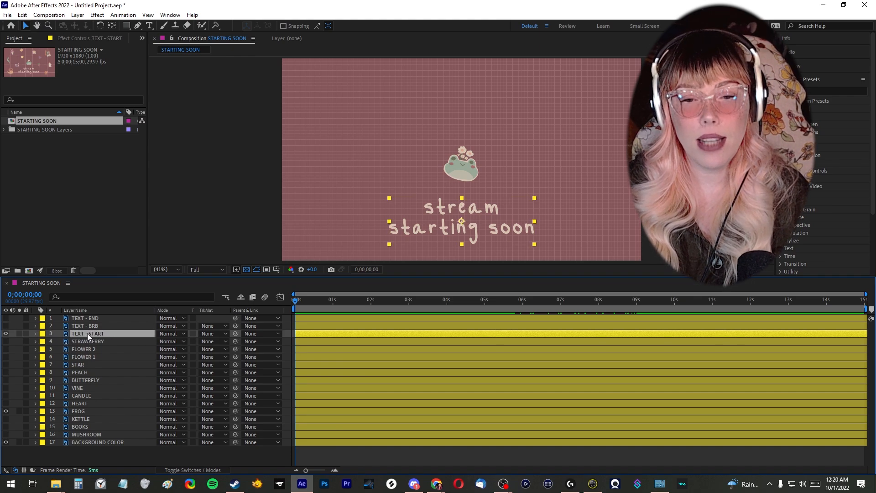
Step: Start Opacity keyframing on the TEXT - START layer at 0;00;00;00 with a value of 0%
{"action": "key", "text": "t"}
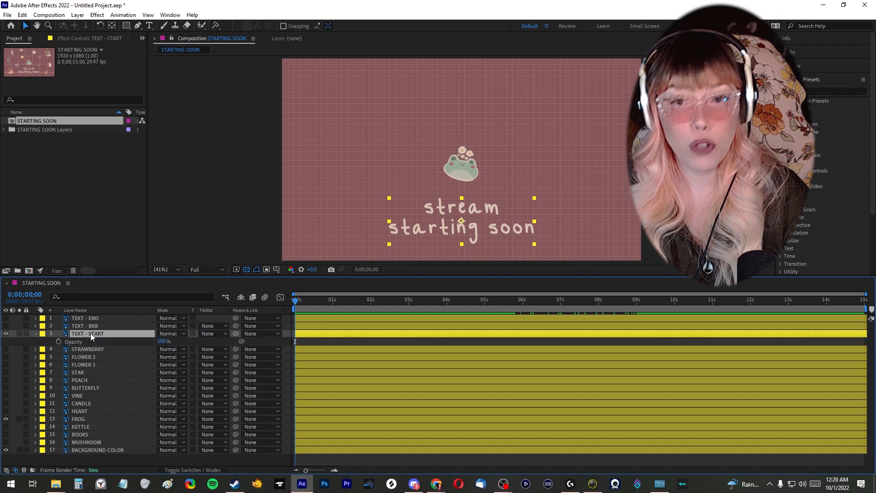
{"action": "left_click", "coordinate": [59, 342]}
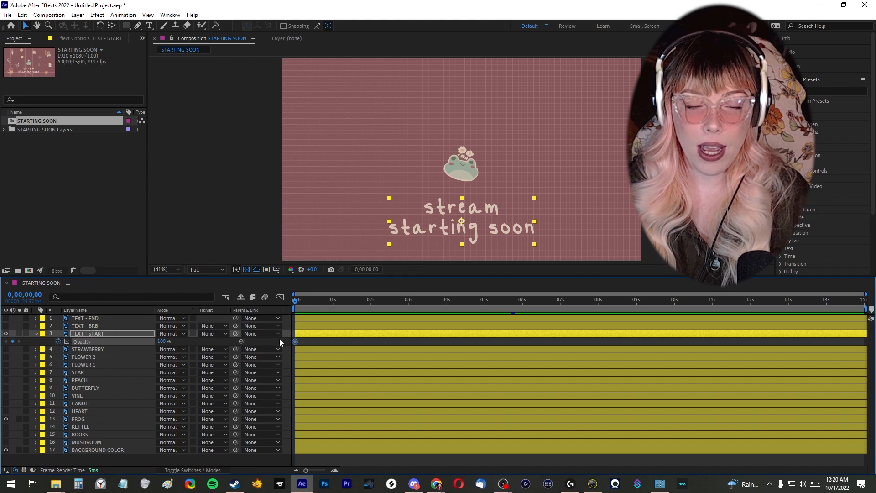
{"action": "type", "text": "0"}
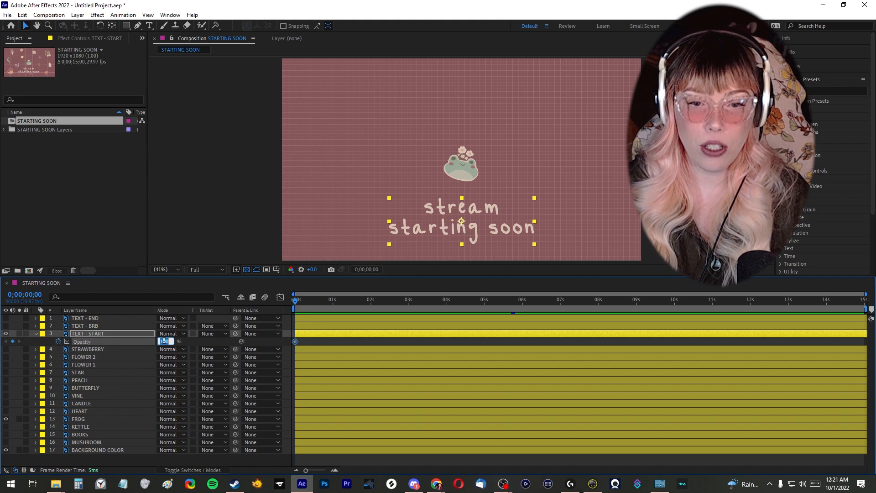
{"action": "key", "text": "Return"}
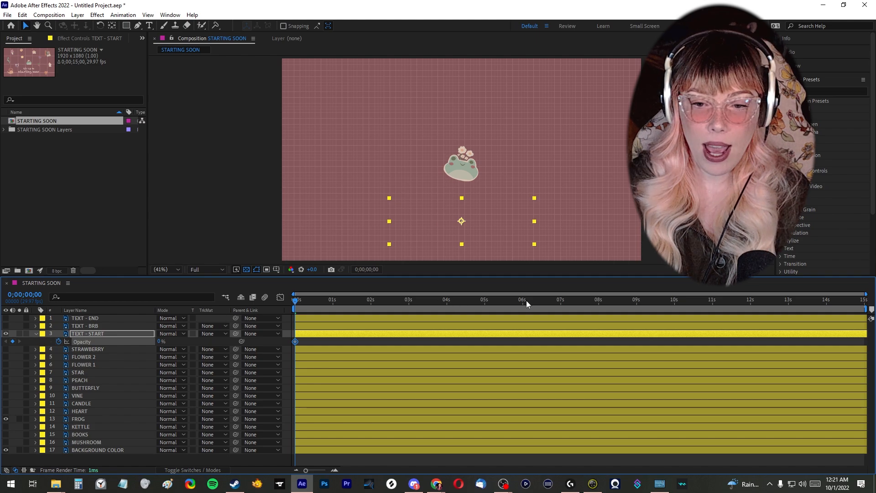
Step: Set the TEXT - START layer's Opacity to 100% at 0;00;07;16
{"action": "left_click_drag", "start_coordinate": [530, 302], "coordinate": [584, 305]}
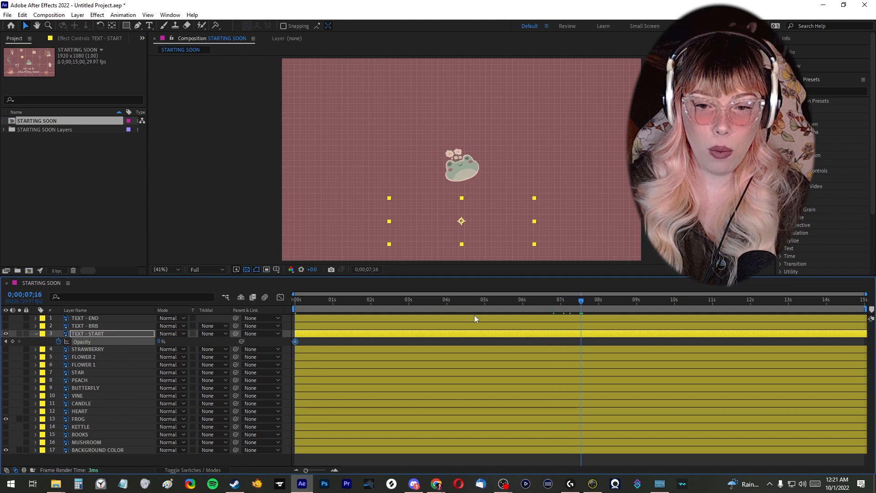
{"action": "left_click", "coordinate": [161, 341]}
{"action": "type", "text": "100"}
{"action": "key", "text": "Return"}
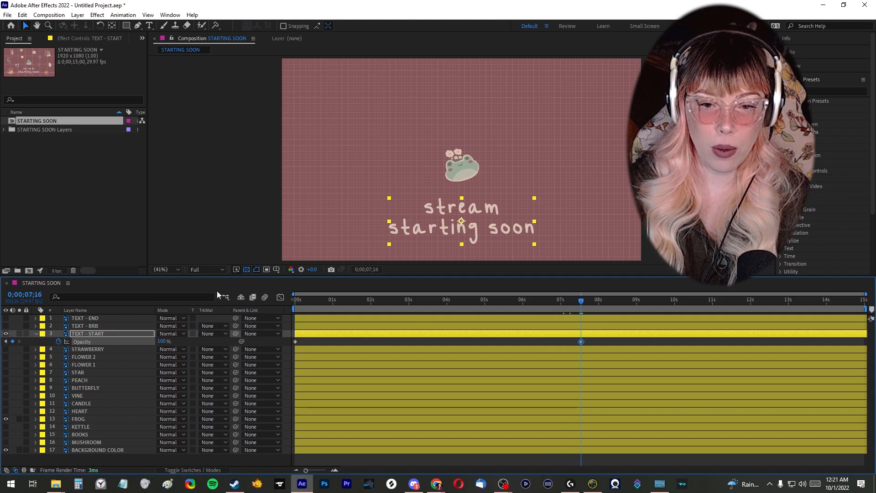
Step: Copy the TEXT - START layer's first Opacity keyframe to the last frame, 0;00;14;29
{"action": "left_click", "coordinate": [295, 341]}
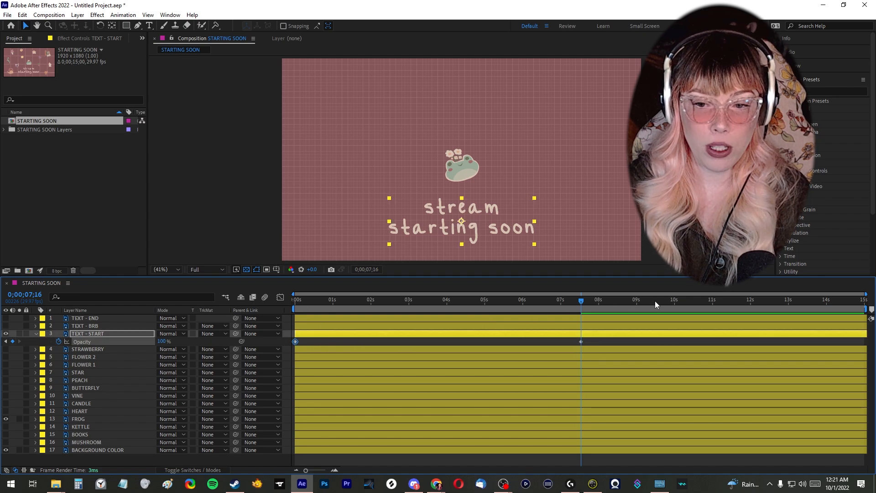
{"action": "left_click", "coordinate": [733, 299]}
{"action": "left_click", "coordinate": [805, 300]}
{"action": "left_click_drag", "start_coordinate": [842, 302], "coordinate": [872, 302]}
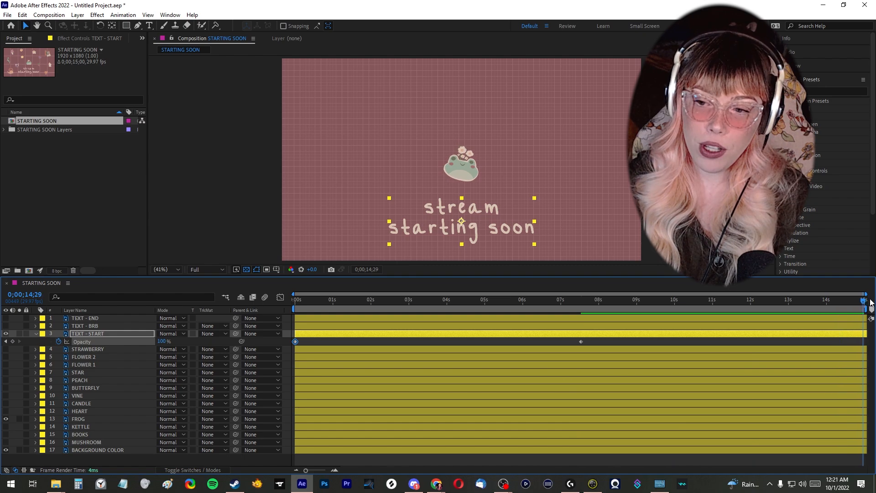
{"action": "key", "text": "ctrl+v"}
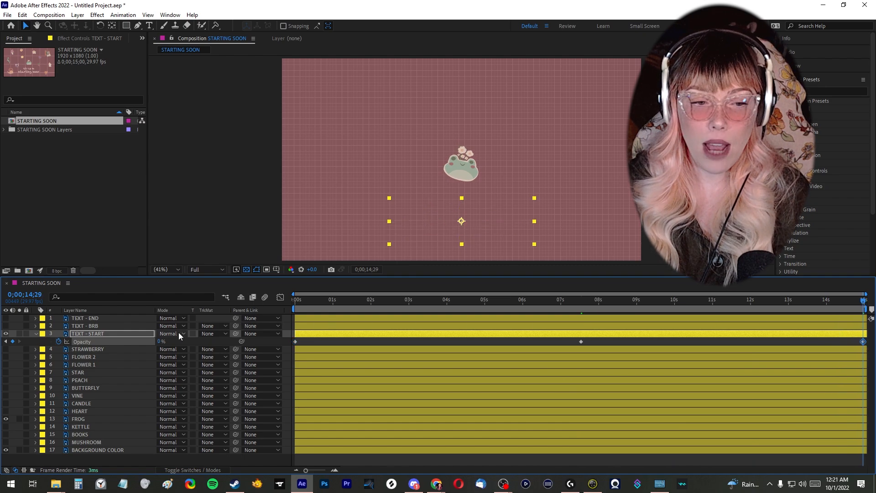
Step: Apply Easy Ease to all three TEXT - START Opacity keyframes, and play the text fade from the first frame
{"action": "left_click", "coordinate": [84, 342]}
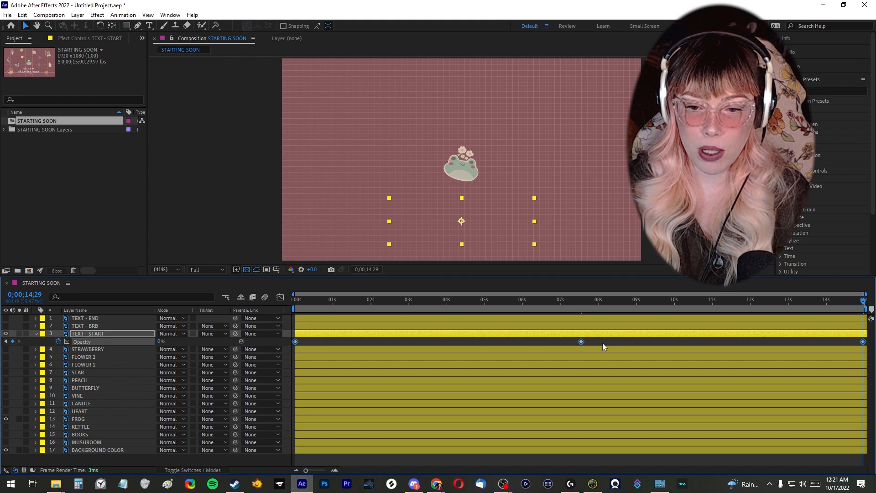
{"action": "key", "text": "F9"}
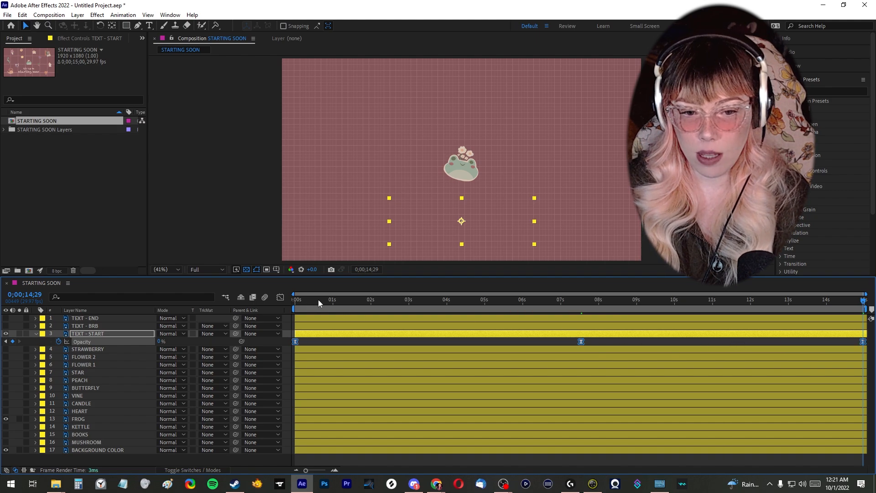
{"action": "key", "text": "space"}
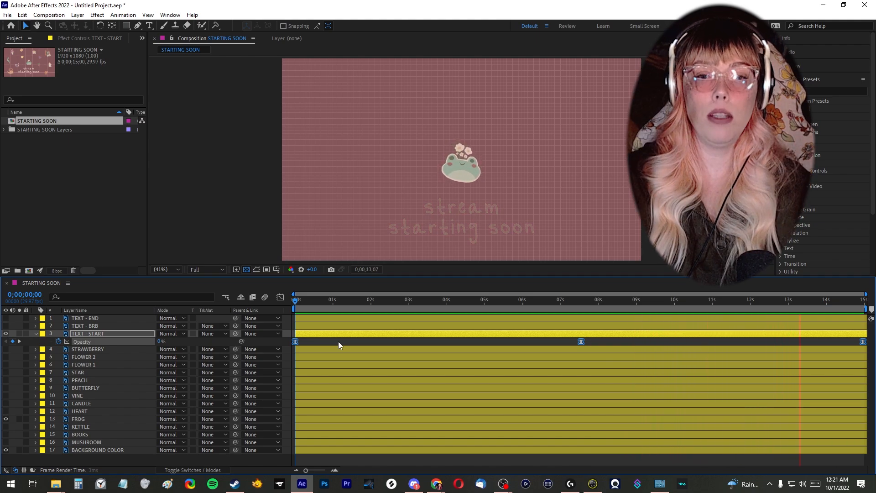
{"action": "left_click_drag", "start_coordinate": [342, 300], "coordinate": [292, 304]}
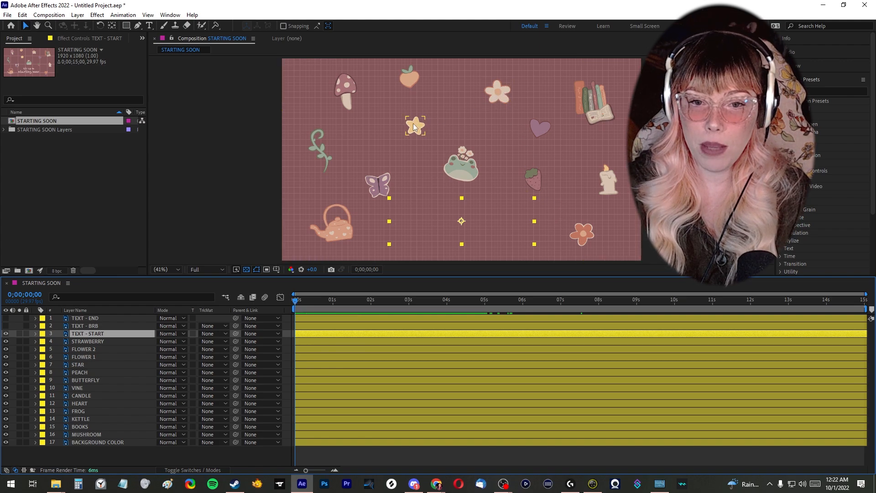
Step: Swap the positions of the star and the butterfly beside the frog in the composition
{"action": "key", "text": "slash"}
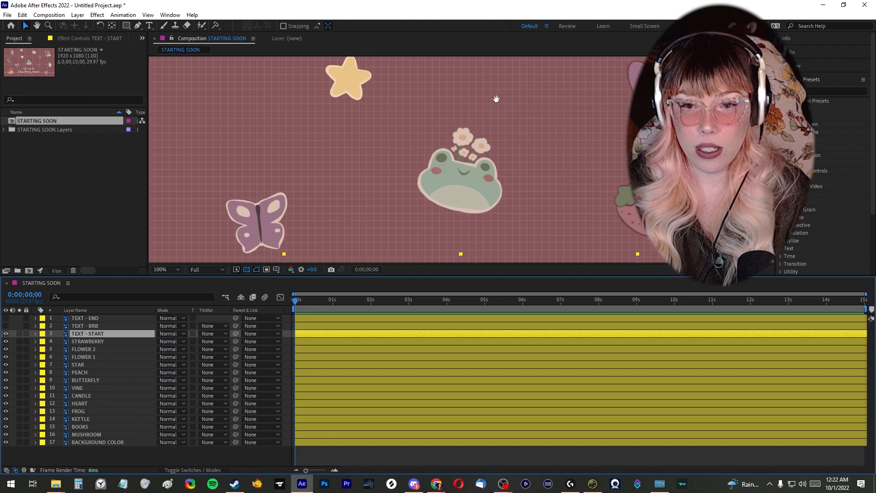
{"action": "left_click_drag", "start_coordinate": [495, 97], "coordinate": [439, 207]}
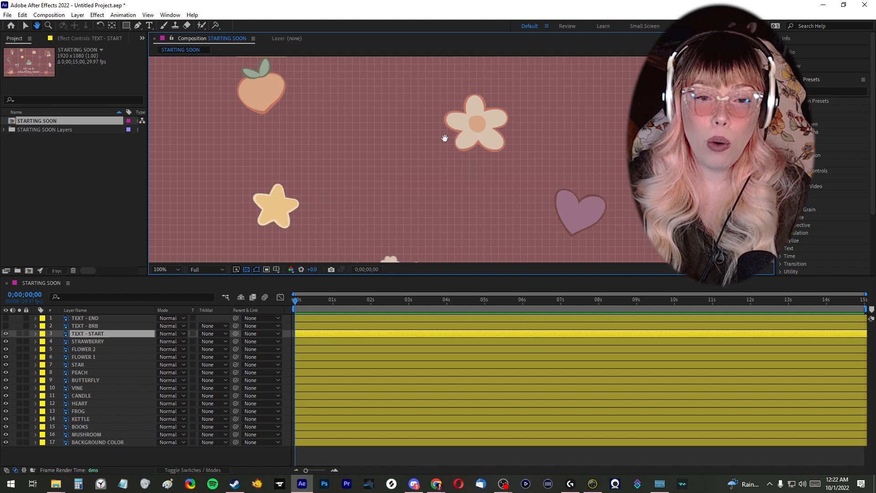
{"action": "key", "text": "comma"}
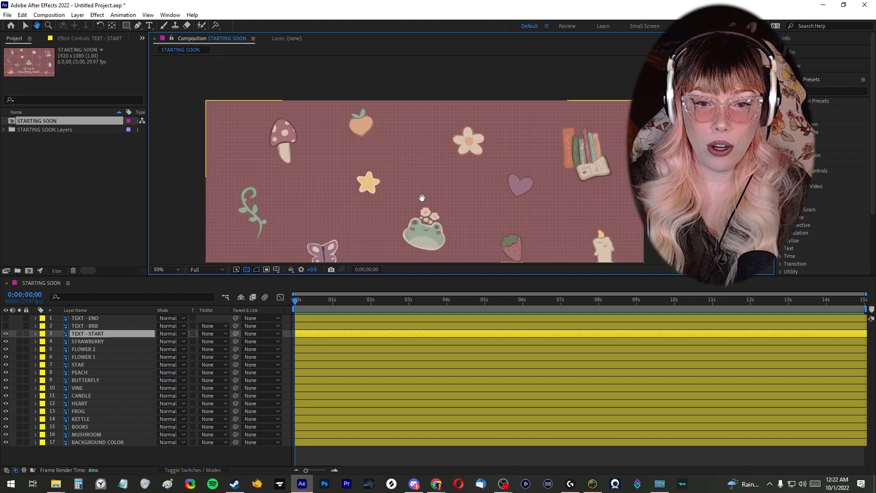
{"action": "scroll", "coordinate": [422, 198], "scroll_direction": "down", "scroll_amount": 3}
{"action": "scroll", "coordinate": [456, 157], "scroll_direction": "down", "scroll_amount": 2}
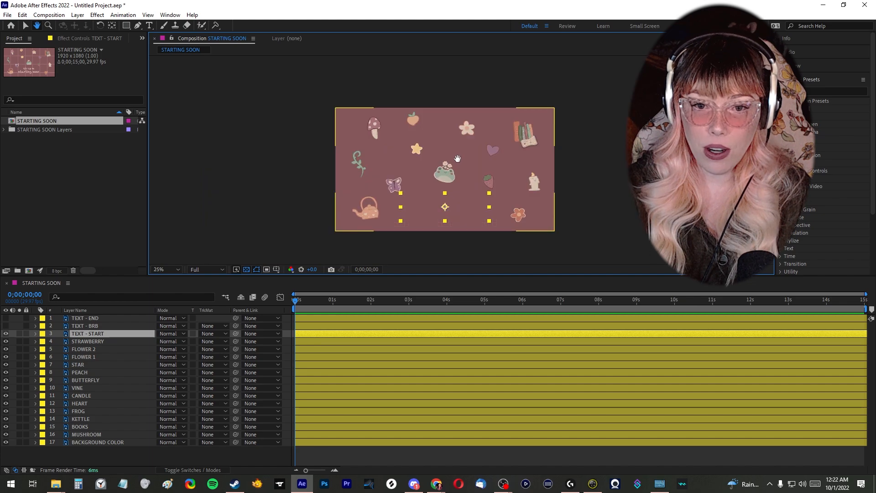
{"action": "scroll", "coordinate": [405, 169], "scroll_direction": "up", "scroll_amount": 2}
{"action": "scroll", "coordinate": [395, 163], "scroll_direction": "left", "scroll_amount": 1}
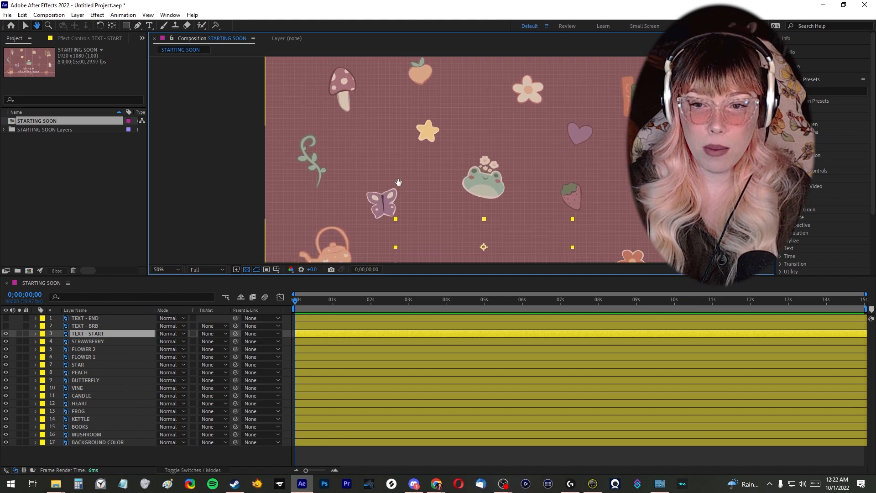
{"action": "key", "text": "v"}
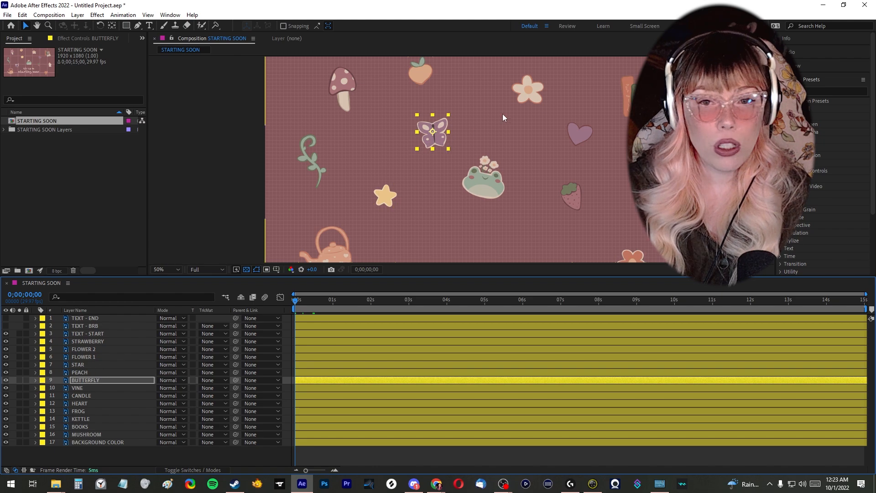
Step: Reveal the Rotation property of the FLOWER 2 layer and move its anchor point to the centre of the flower's orange disc
{"action": "left_click", "coordinate": [538, 86]}
{"action": "scroll", "coordinate": [543, 84], "scroll_direction": "up", "scroll_amount": 1}
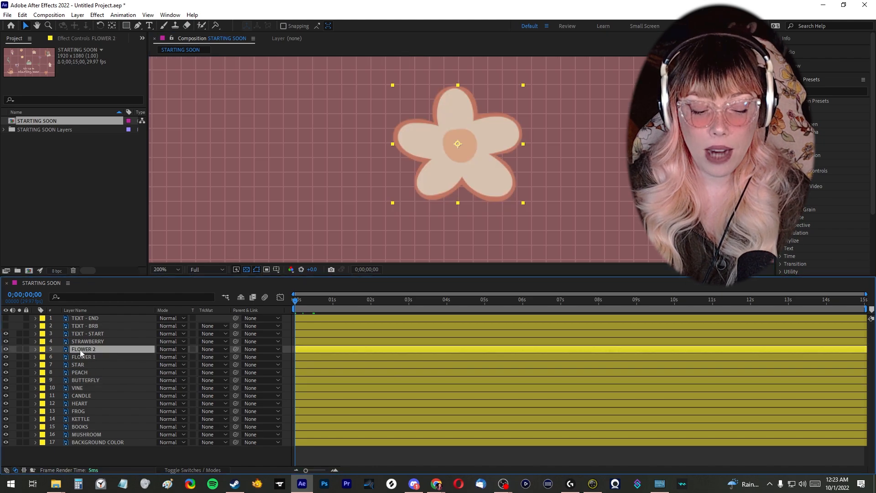
{"action": "key", "text": "r"}
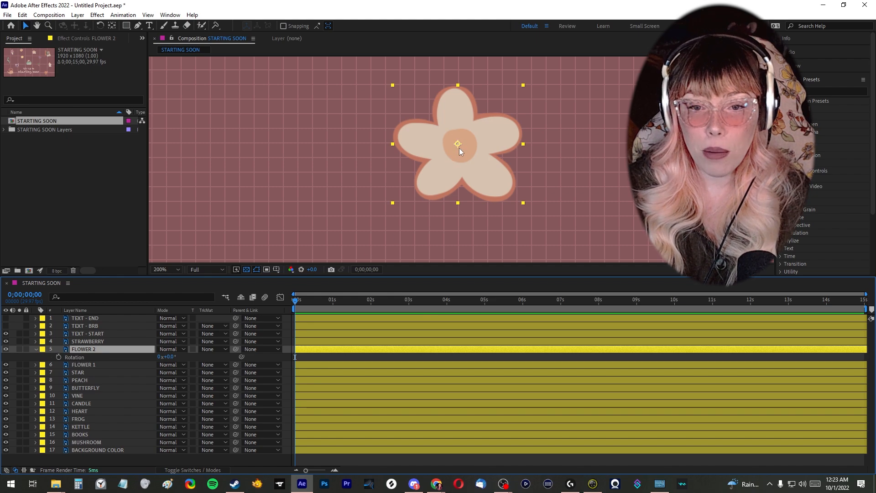
{"action": "scroll", "coordinate": [466, 143], "scroll_direction": "up", "scroll_amount": 1}
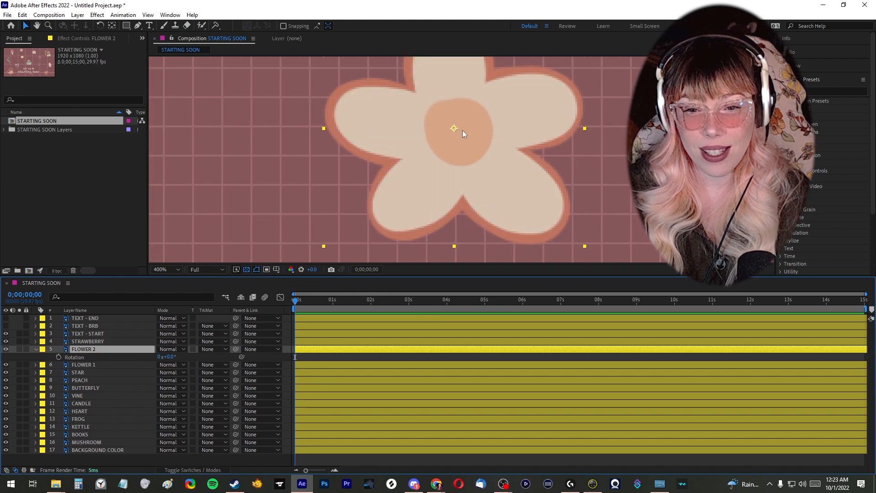
{"action": "key", "text": "y"}
{"action": "left_click_drag", "start_coordinate": [454, 129], "coordinate": [460, 133]}
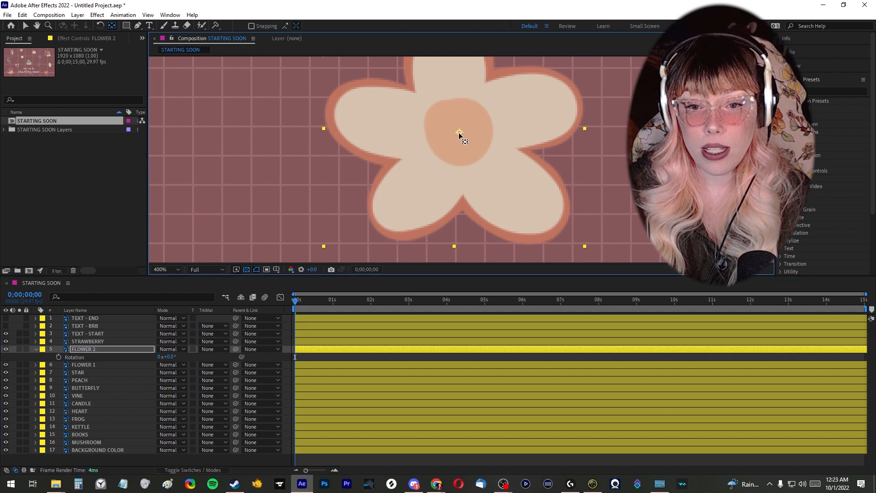
Step: Try a rotation of 1x+0.0° at 0;00;00;29 on FLOWER 2 with the anchor point off-centre, beside the orange disc
{"action": "scroll", "coordinate": [460, 134], "scroll_direction": "down", "scroll_amount": 1}
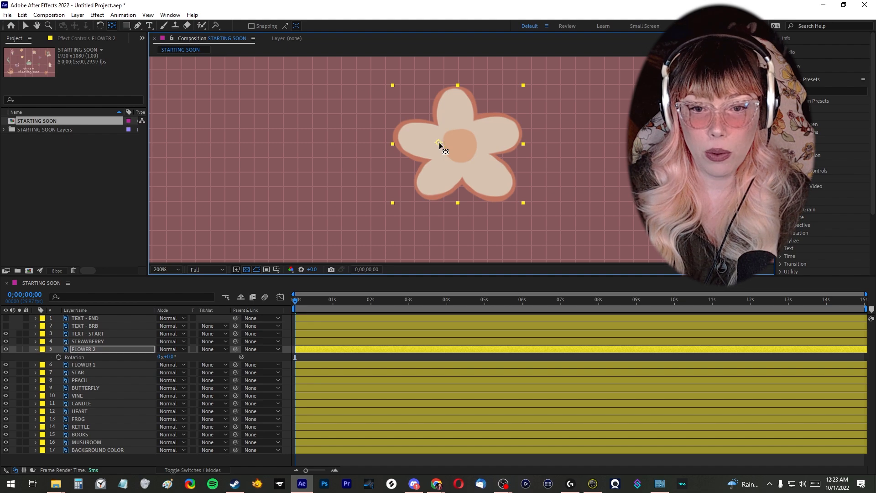
{"action": "key", "text": "Return"}
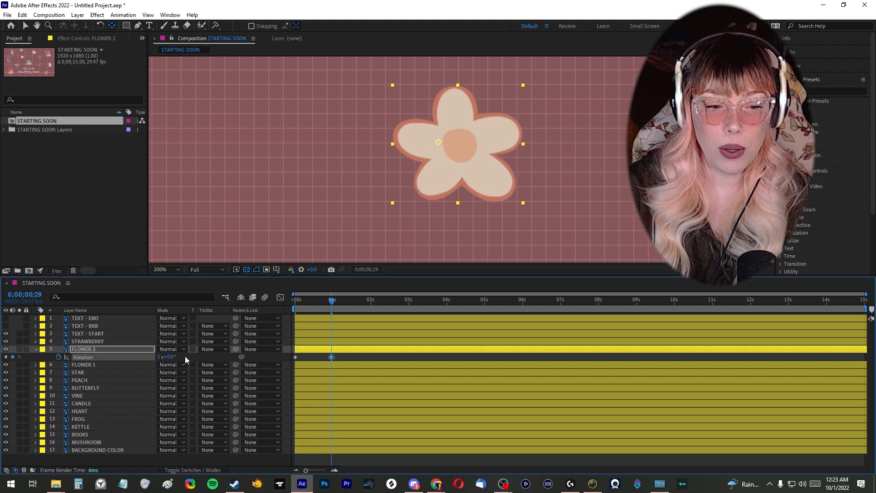
{"action": "left_click_drag", "start_coordinate": [308, 299], "coordinate": [288, 298]}
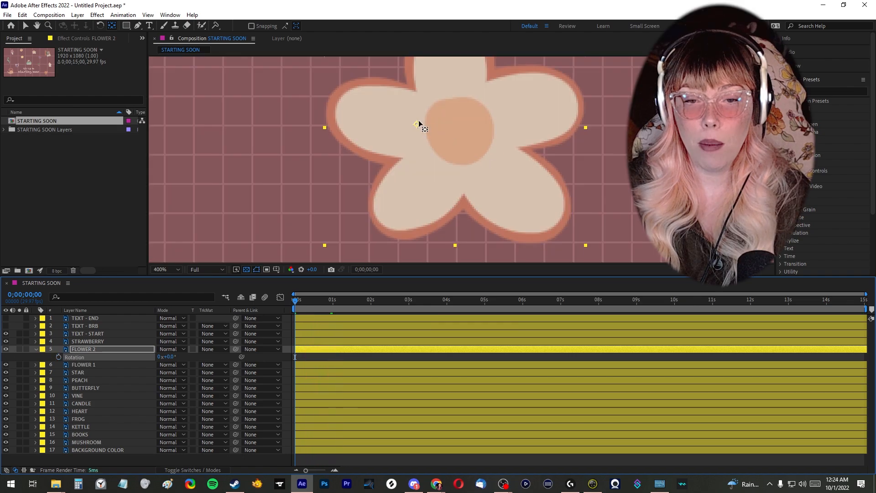
Step: Move the FLOWER 2 anchor point back to the flower's centre and play a full spin lasting about one second
{"action": "left_click_drag", "start_coordinate": [419, 121], "coordinate": [456, 130]}
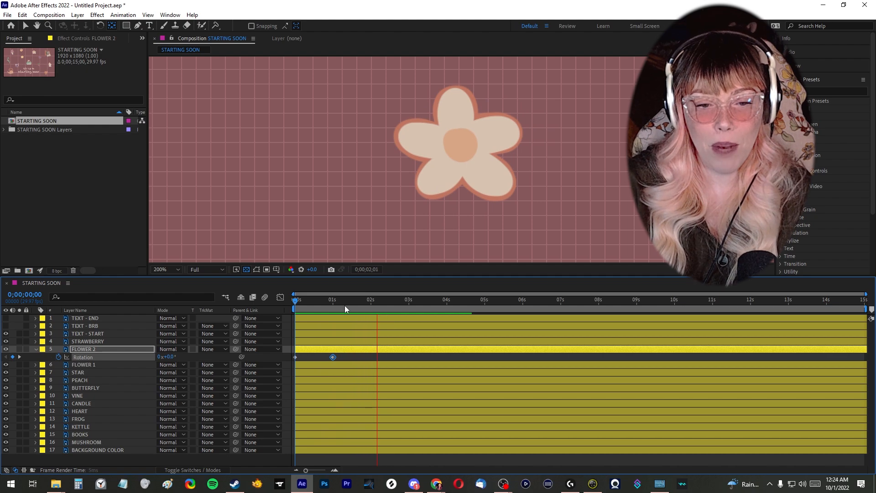
{"action": "key", "text": "space"}
{"action": "key", "text": "space"}
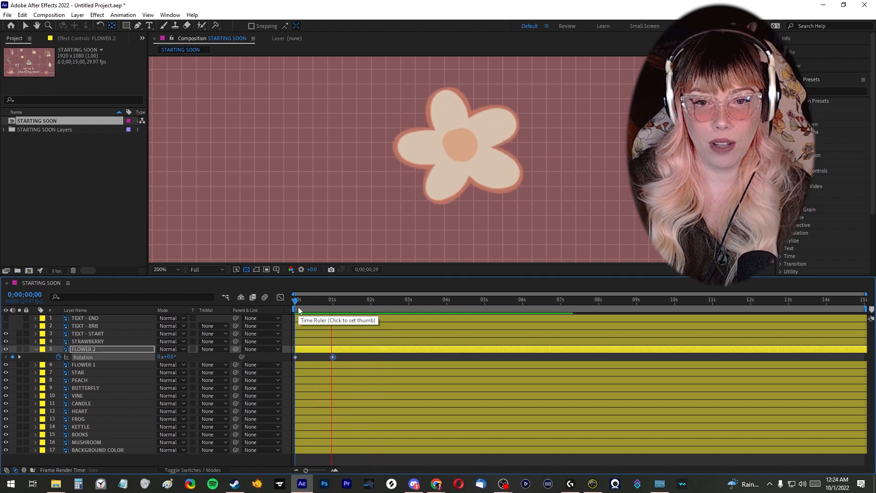
Step: Try moving FLOWER 2's second Rotation keyframe to the end of the composition, and clear the layer's Rotation keyframes
{"action": "left_click", "coordinate": [298, 309]}
{"action": "left_click_drag", "start_coordinate": [332, 357], "coordinate": [862, 359]}
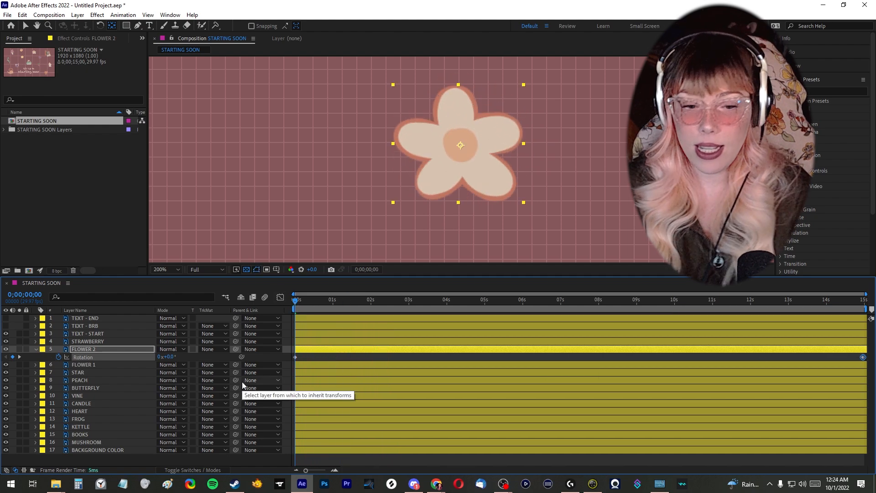
{"action": "key", "text": "Delete"}
Step: Keyframe FLOWER 2's Rotation from 0x+0.0° at 0;00;00;00 to 1x+0.0° at 0;00;14;29, and play the spin in the scene
{"action": "left_click", "coordinate": [301, 302]}
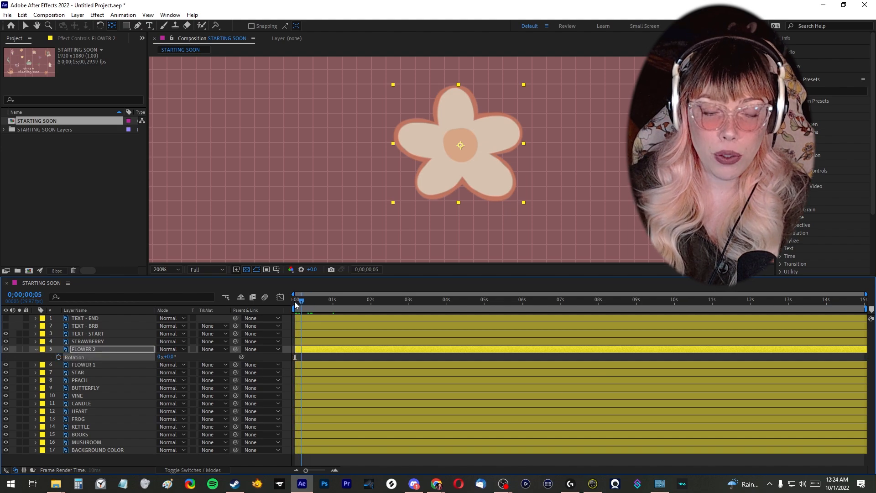
{"action": "left_click", "coordinate": [59, 358]}
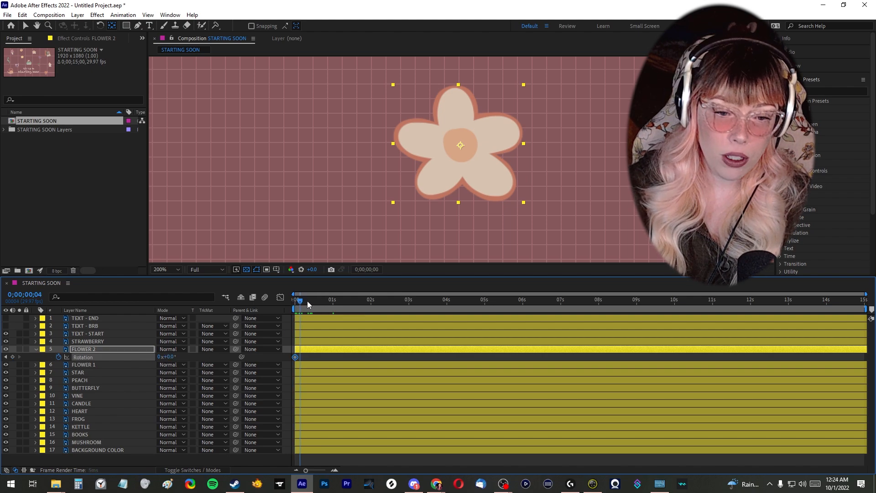
{"action": "left_click_drag", "start_coordinate": [307, 301], "coordinate": [705, 299]}
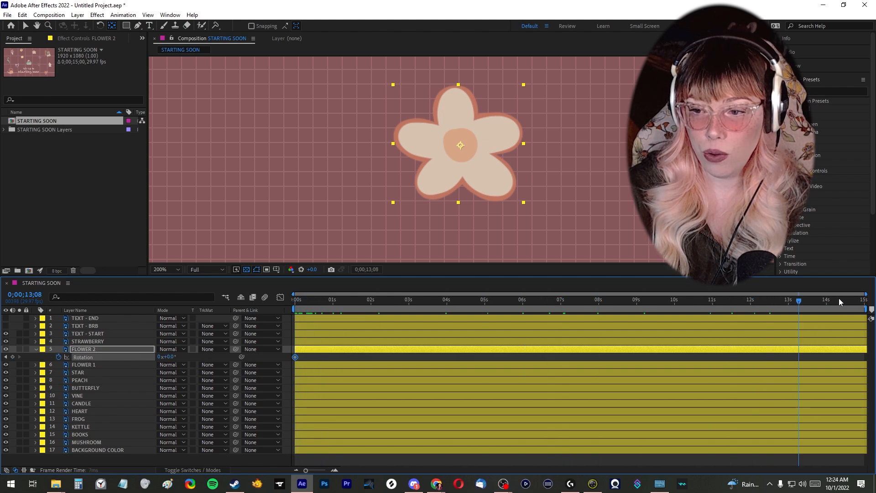
{"action": "left_click_drag", "start_coordinate": [839, 298], "coordinate": [865, 299]}
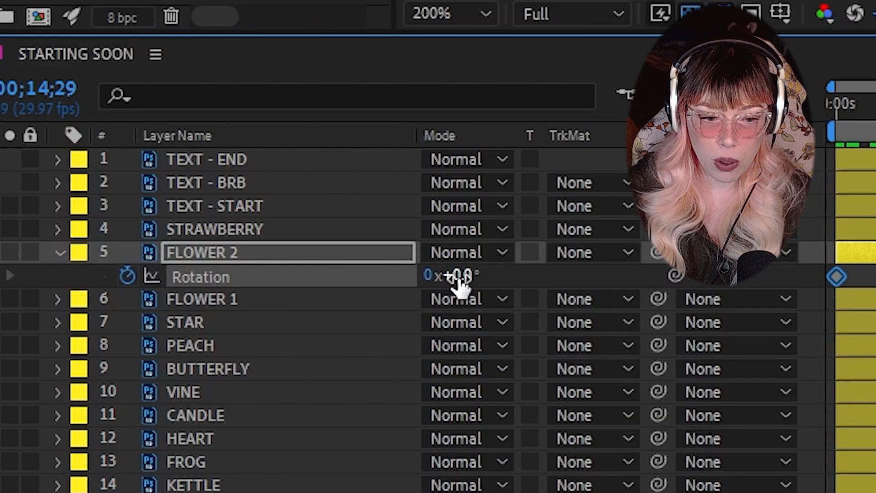
{"action": "left_click", "coordinate": [463, 276]}
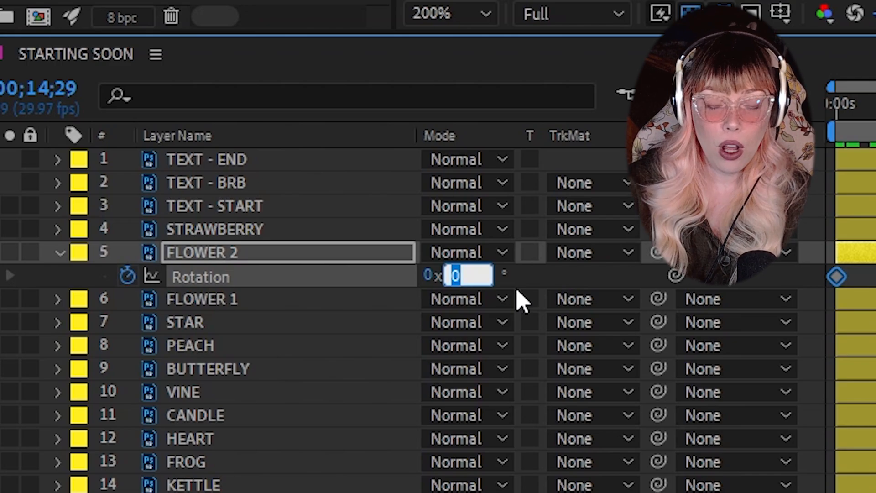
{"action": "key", "text": "Return"}
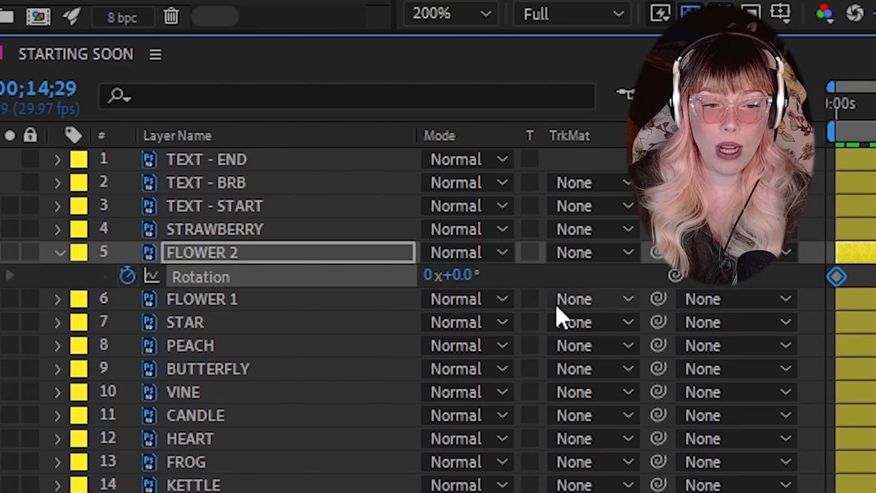
{"action": "left_click", "coordinate": [430, 275]}
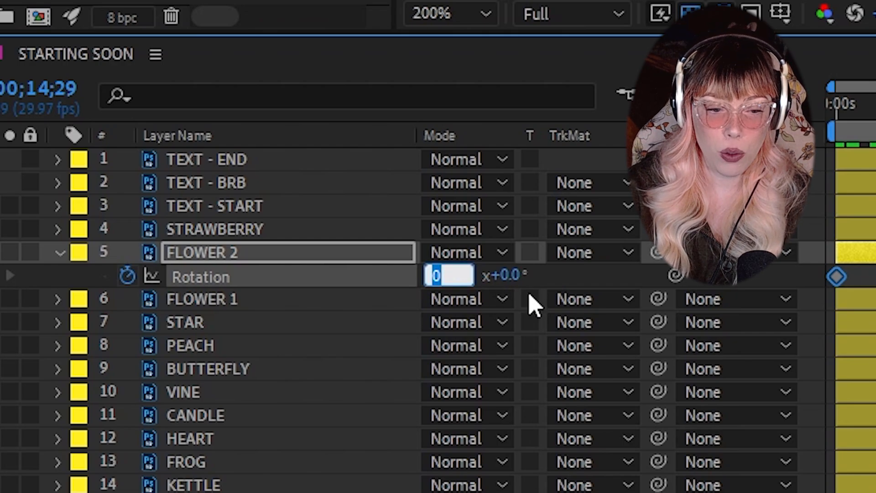
{"action": "type", "text": "1"}
{"action": "key", "text": "Return"}
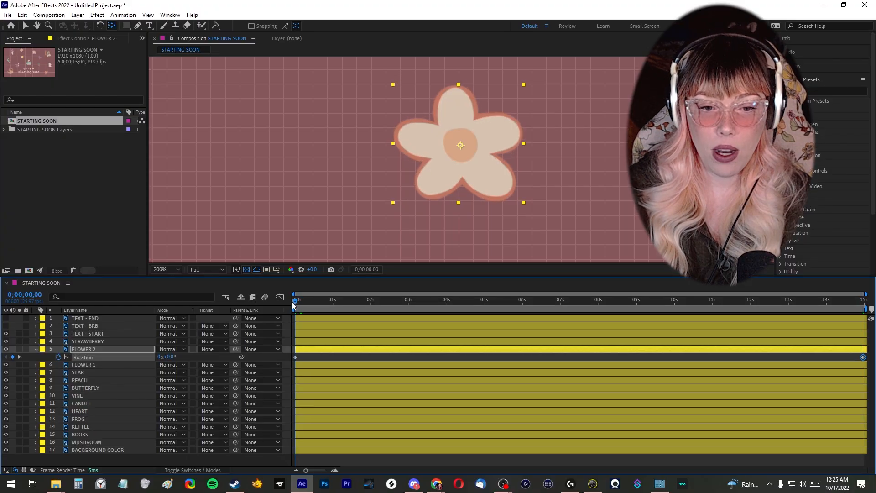
{"action": "key", "text": "space"}
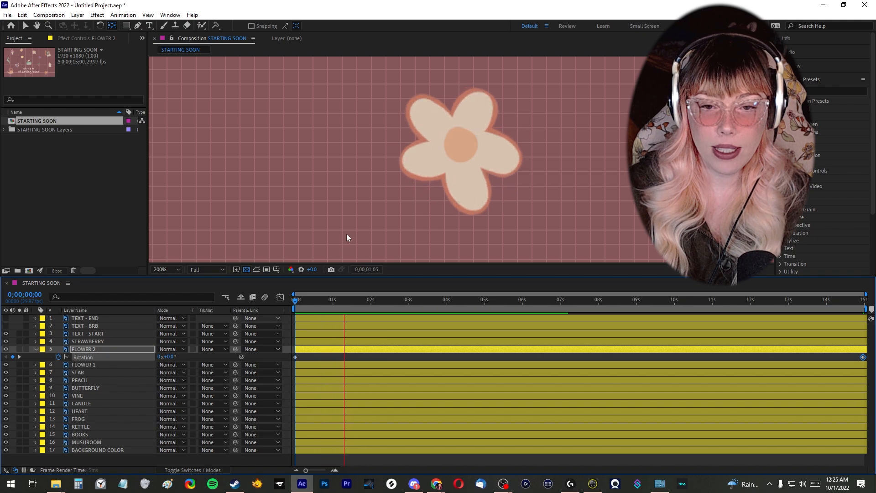
{"action": "scroll", "coordinate": [349, 202], "scroll_direction": "down", "scroll_amount": 4}
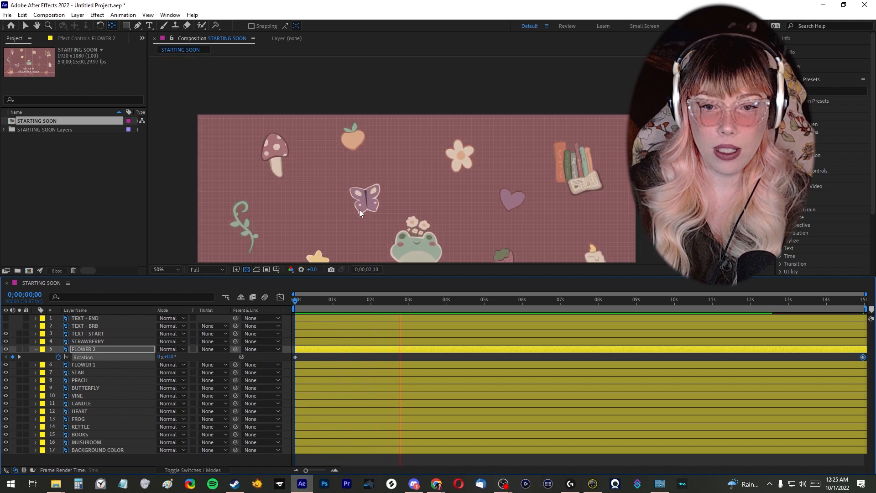
Step: Keyframe FLOWER 1's Rotation from 0x+0.0° at 0;00;00;00 to -1x+0.0° at 0;00;14;29, and play the counterclockwise spin
{"action": "scroll", "coordinate": [352, 259], "scroll_direction": "down", "scroll_amount": 2}
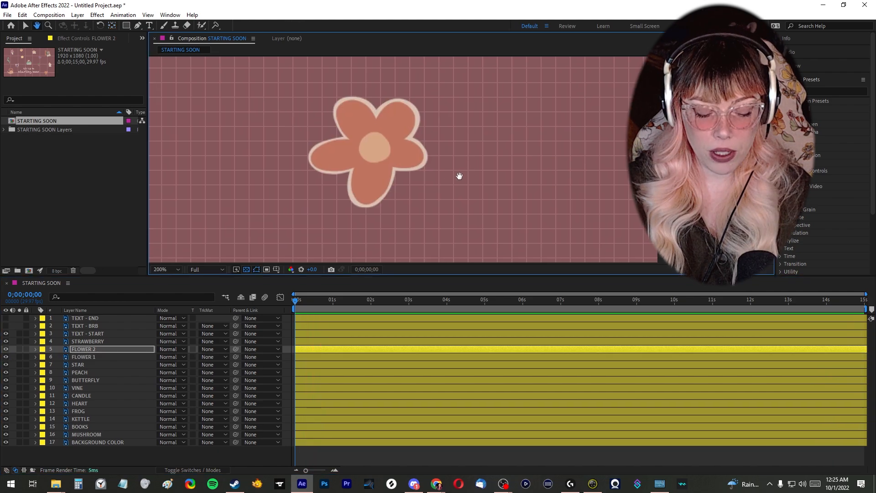
{"action": "key", "text": "v"}
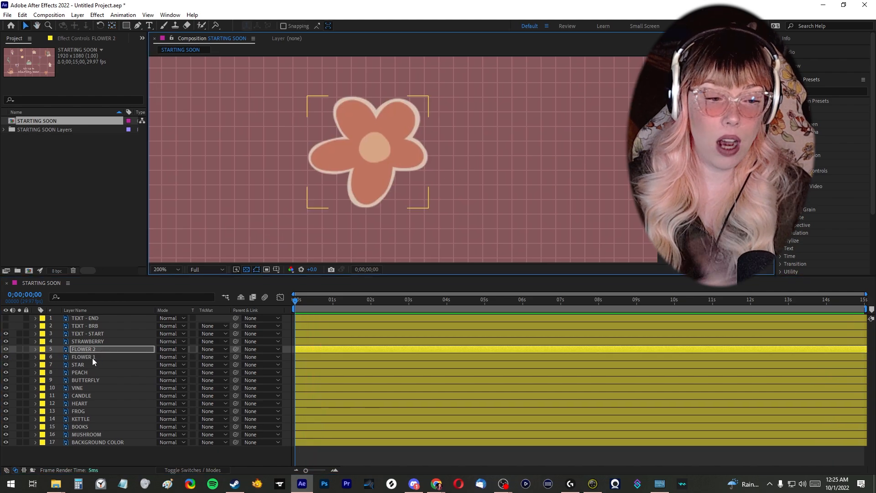
{"action": "left_click", "coordinate": [92, 357]}
{"action": "key", "text": "r"}
{"action": "left_click", "coordinate": [339, 261]}
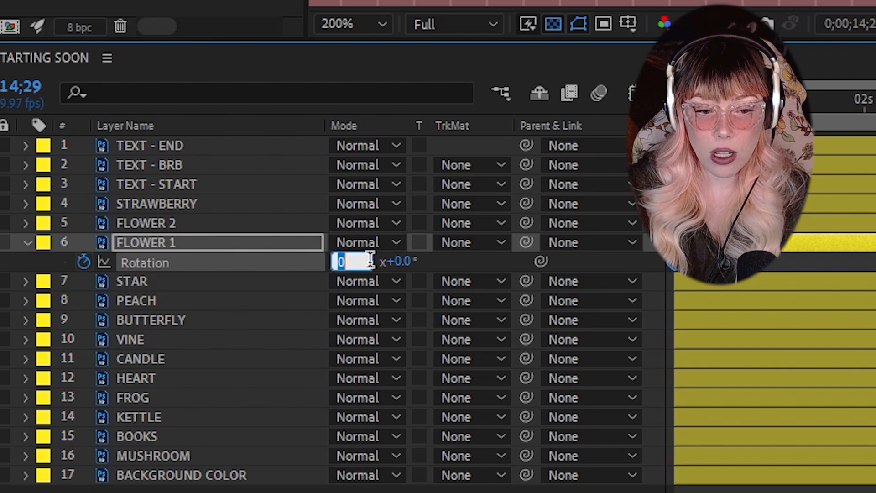
{"action": "type", "text": "-1"}
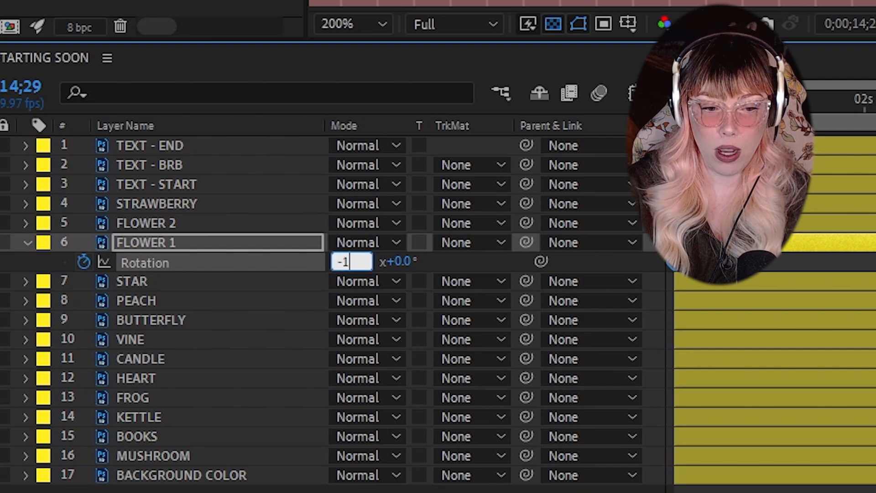
{"action": "key", "text": "Return"}
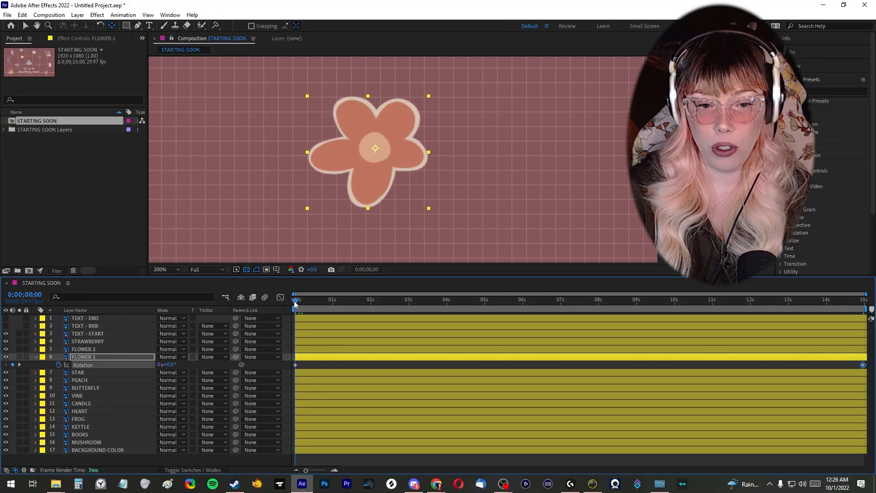
{"action": "key", "text": "space"}
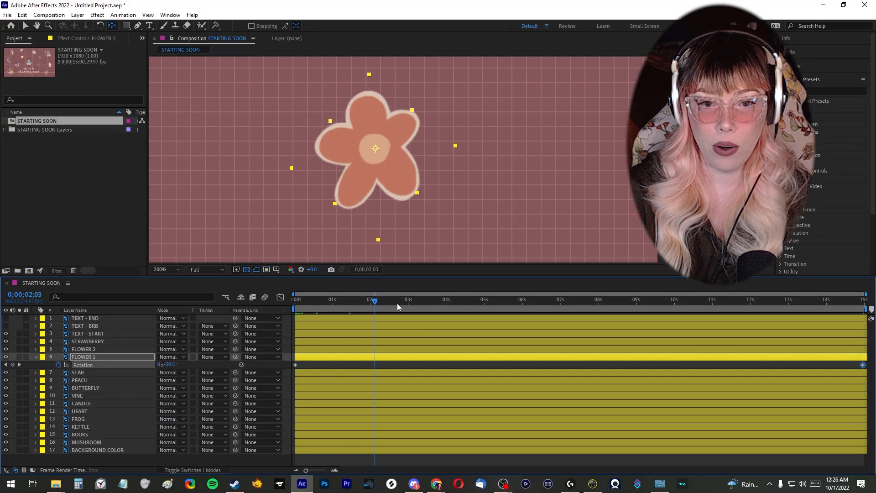
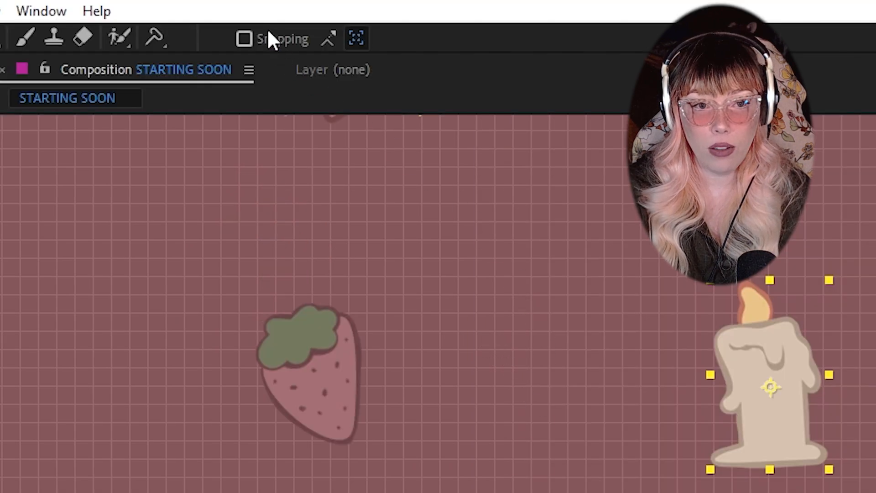
Step: Pin the CANDLE layer's wax body with eight puppet pins, seven along its upper outline and one on the central drip
{"action": "left_click", "coordinate": [158, 34]}
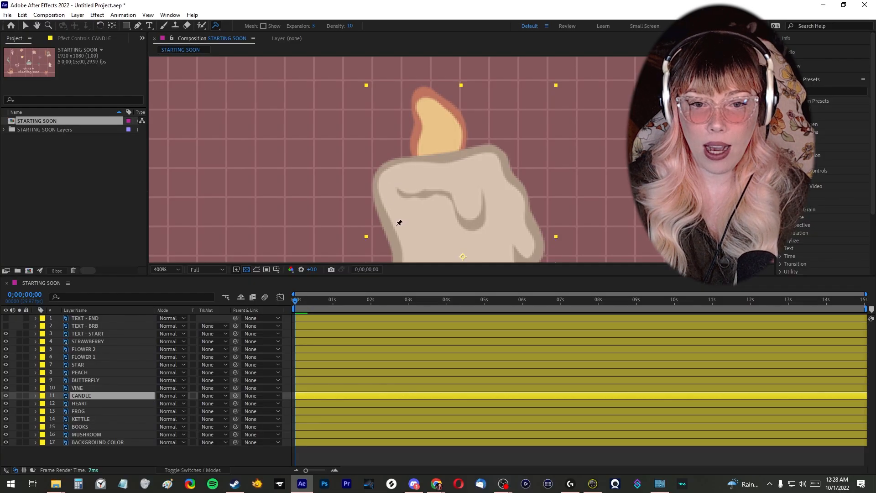
{"action": "left_click", "coordinate": [396, 226]}
{"action": "left_click", "coordinate": [383, 188]}
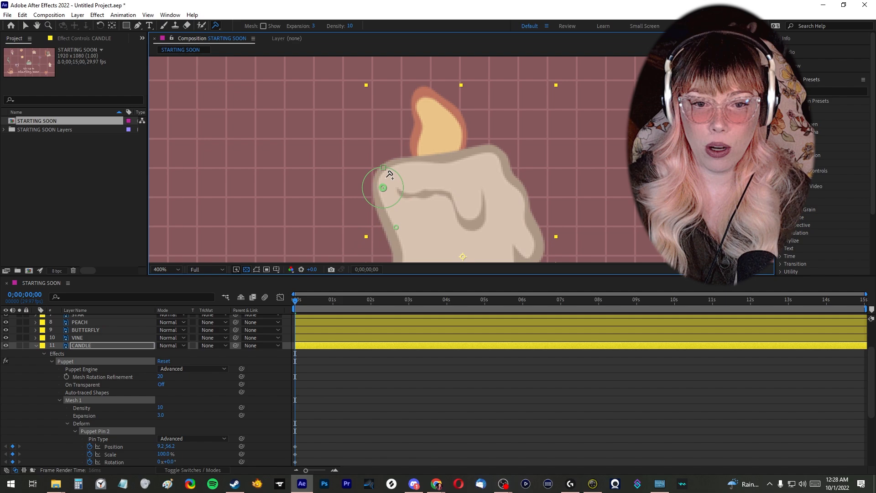
{"action": "left_click", "coordinate": [408, 167]}
{"action": "left_click", "coordinate": [438, 163]}
{"action": "left_click", "coordinate": [473, 153]}
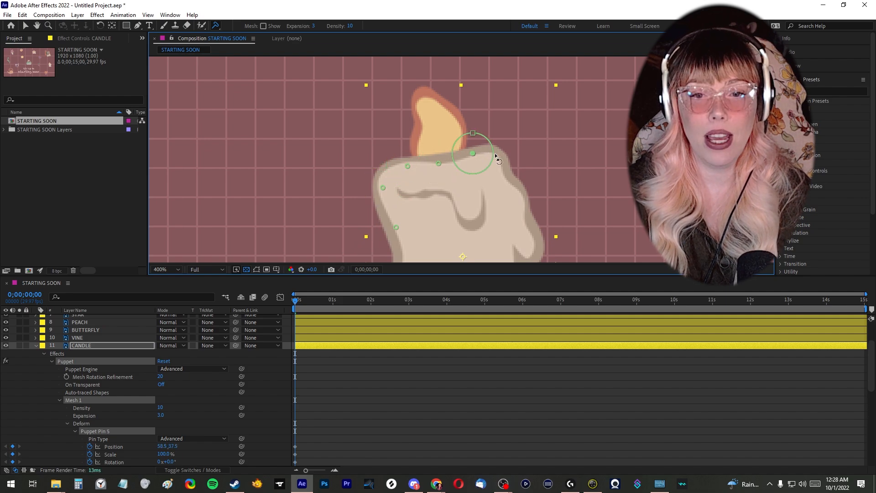
{"action": "left_click", "coordinate": [502, 164]}
{"action": "left_click", "coordinate": [521, 198]}
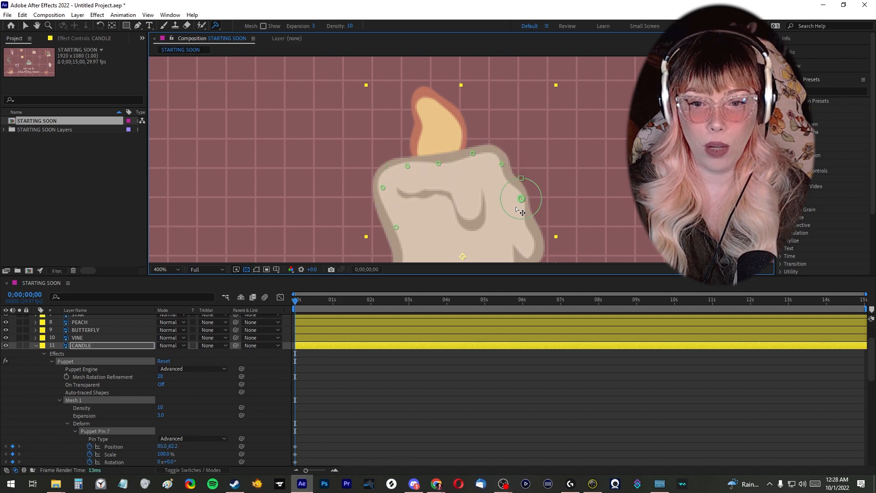
{"action": "left_click", "coordinate": [462, 218]}
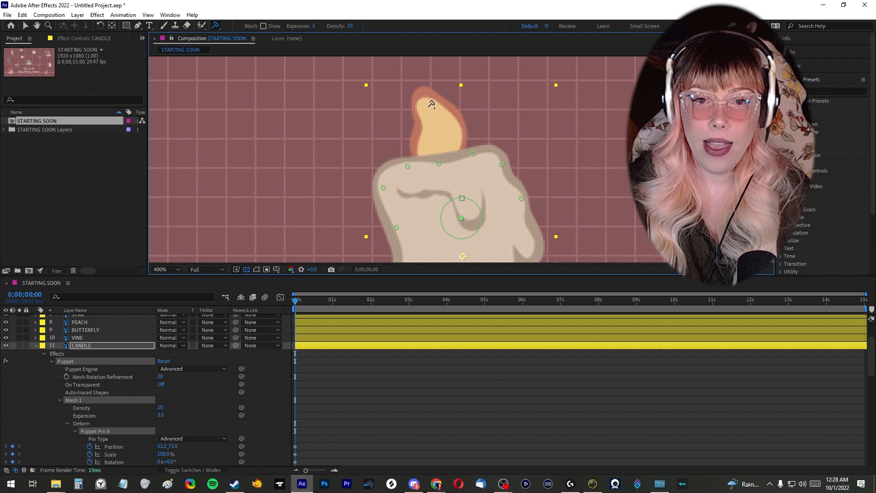
Step: Add a puppet pin named FLAME at the candle flame's tip, and keyframe it bent to the left at 0;00;02;00
{"action": "mouse_move", "coordinate": [429, 103]}
{"action": "left_mouse_down"}
{"action": "mouse_move", "coordinate": [393, 116]}
{"action": "mouse_move", "coordinate": [485, 114]}
{"action": "mouse_move", "coordinate": [375, 107]}
{"action": "mouse_move", "coordinate": [493, 98]}
{"action": "mouse_move", "coordinate": [406, 97]}
{"action": "mouse_move", "coordinate": [377, 109]}
{"action": "mouse_move", "coordinate": [429, 104]}
{"action": "left_mouse_up"}
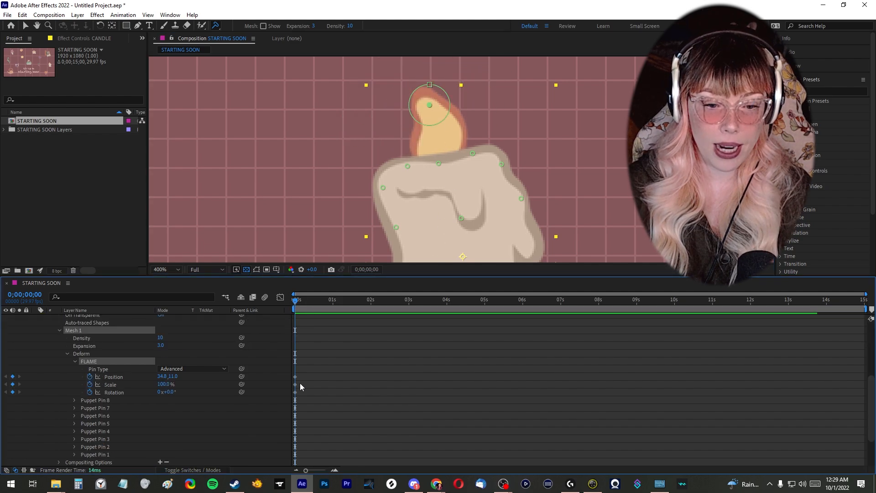
{"action": "key", "text": "Page_Down"}
{"action": "key", "text": "Page_Down"}
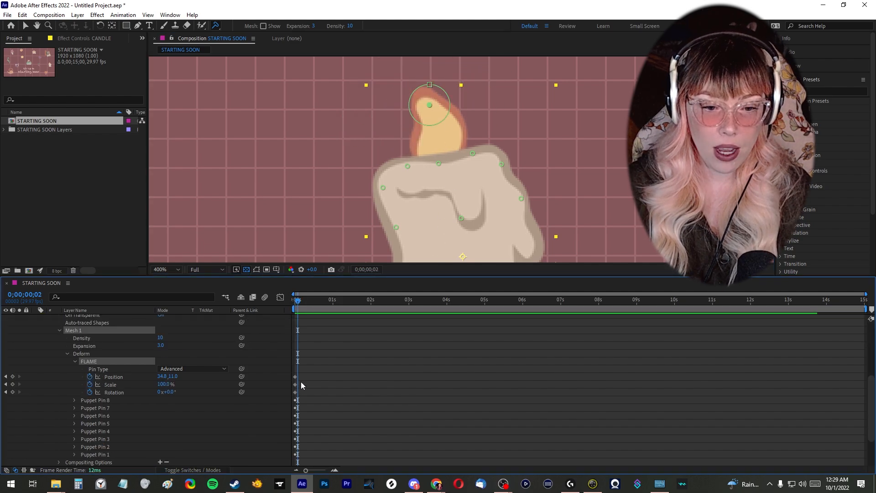
{"action": "left_click_drag", "start_coordinate": [297, 303], "coordinate": [371, 303]}
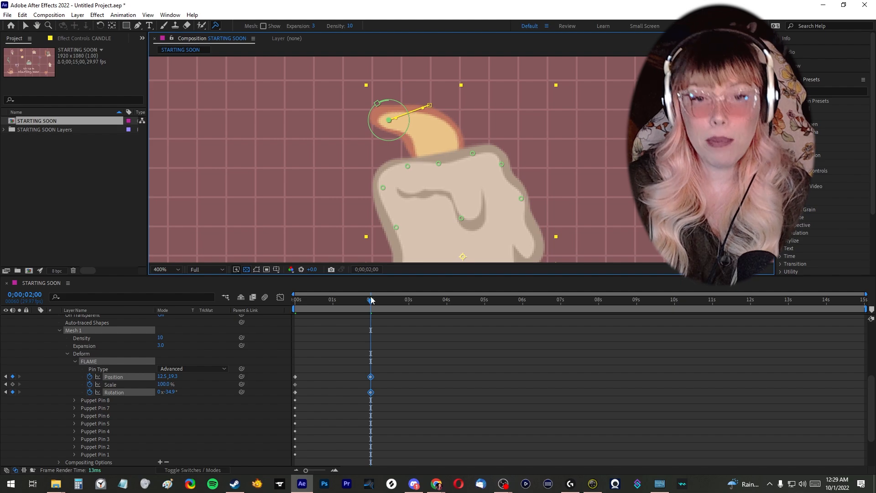
Step: Keyframe the FLAME pin at 0;00;04;12, stretched upward to about 27.7,-3.5 and rotated about 88°
{"action": "left_click_drag", "start_coordinate": [455, 302], "coordinate": [462, 302]}
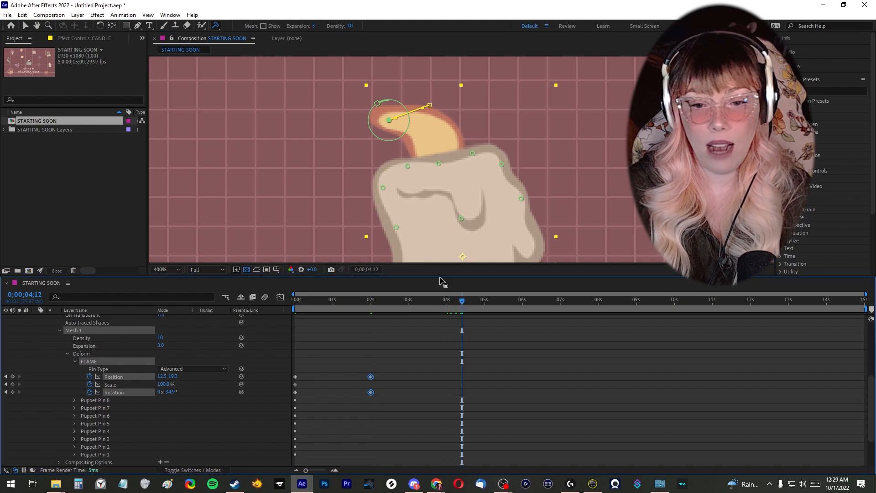
{"action": "left_click_drag", "start_coordinate": [389, 120], "coordinate": [434, 87]}
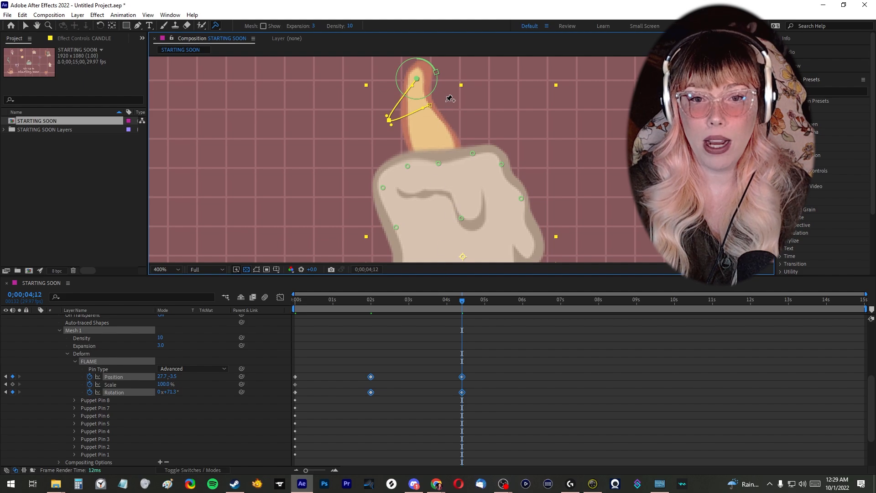
{"action": "left_click_drag", "start_coordinate": [450, 100], "coordinate": [443, 108]}
Step: Copy the FLAME pin's Position, Scale and Rotation keyframes from 0;00;00;00 to 0;00;14;29
{"action": "left_click_drag", "start_coordinate": [308, 374], "coordinate": [291, 402]}
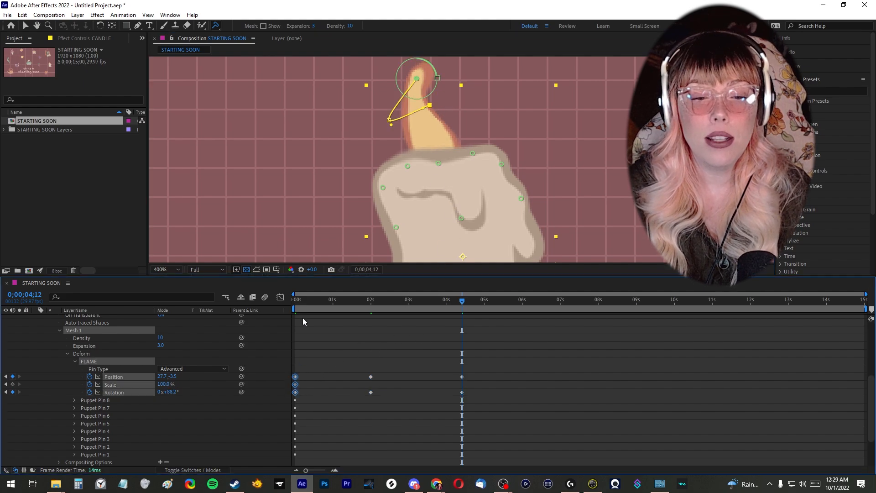
{"action": "left_click", "coordinate": [868, 302]}
{"action": "key", "text": "ctrl+v"}
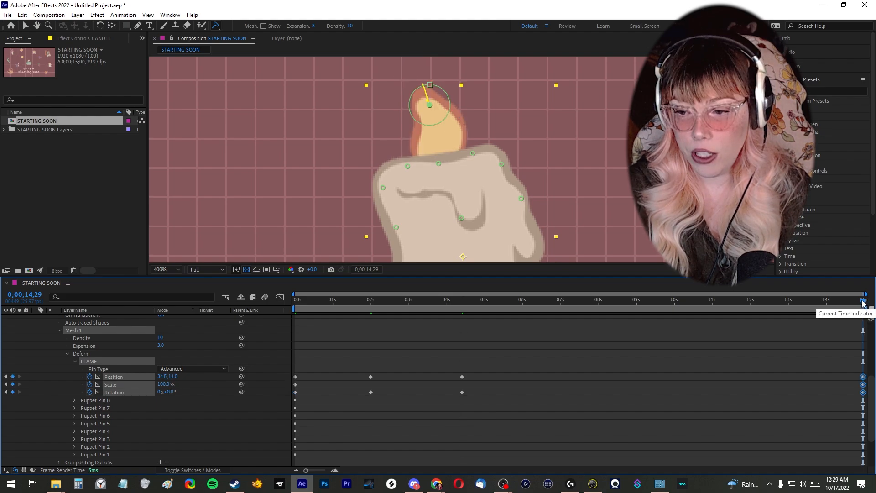
Step: Keyframe the FLAME pin at about 7 seconds, moving the flame tip to the right and rotating it to match
{"action": "left_click_drag", "start_coordinate": [462, 309], "coordinate": [573, 304]}
{"action": "left_click_drag", "start_coordinate": [423, 84], "coordinate": [465, 105]}
{"action": "mouse_move", "coordinate": [478, 89]}
{"action": "left_mouse_down"}
{"action": "mouse_move", "coordinate": [484, 96]}
{"action": "mouse_move", "coordinate": [475, 88]}
{"action": "mouse_move", "coordinate": [465, 107]}
{"action": "mouse_move", "coordinate": [481, 103]}
{"action": "left_mouse_up"}
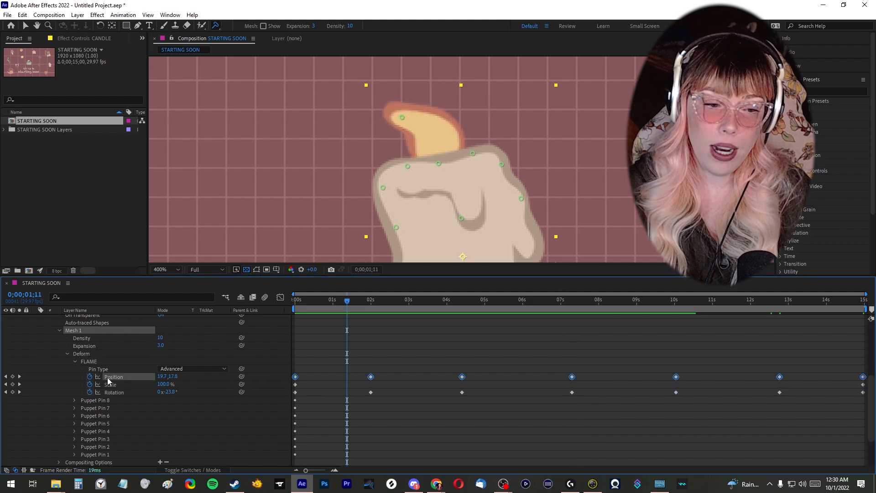
Step: Apply Easy Ease to all Position and Rotation keyframes of the FLAME pin, leaving out Scale
{"action": "left_click", "coordinate": [108, 377]}
{"action": "left_click", "coordinate": [116, 394], "text": "shift"}
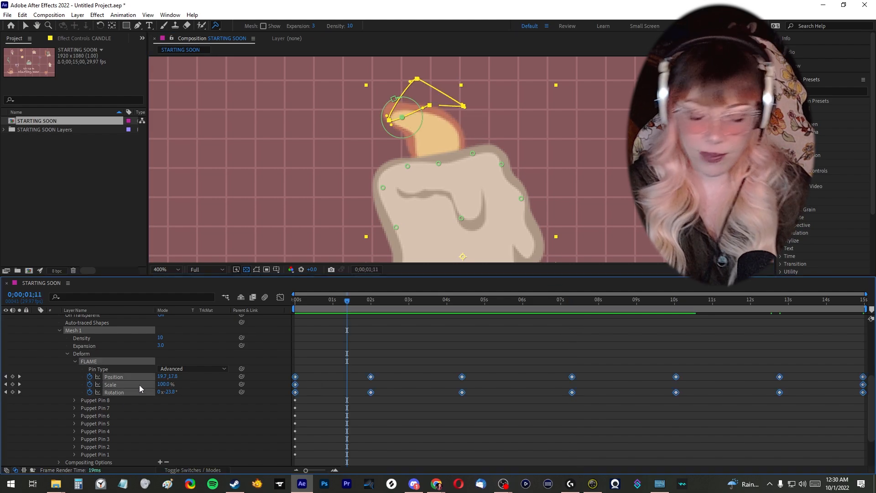
{"action": "left_click", "coordinate": [111, 370]}
{"action": "left_click", "coordinate": [112, 377]}
{"action": "left_click", "coordinate": [113, 385], "text": "shift"}
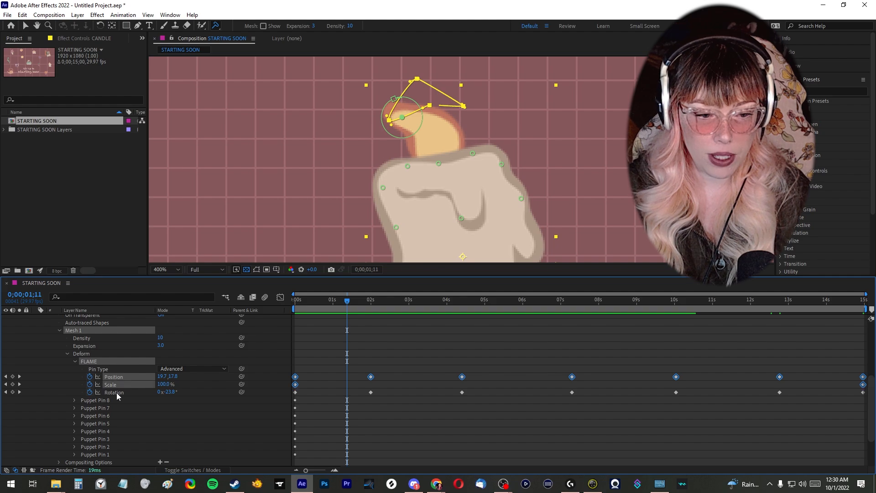
{"action": "left_click", "coordinate": [119, 392], "text": "shift"}
{"action": "left_click", "coordinate": [124, 384], "text": "ctrl"}
{"action": "key", "text": "F9"}
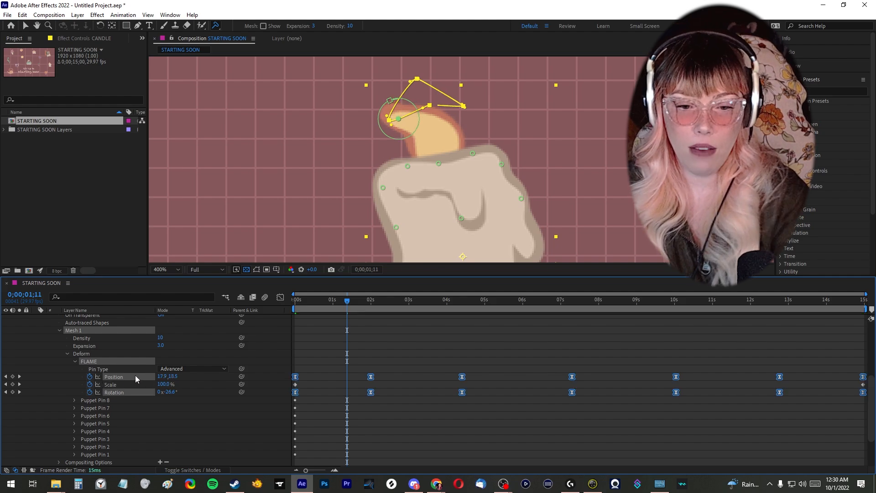
Step: Play the candle's flickering flame from the start, up close and within the whole scene
{"action": "key", "text": "Home"}
{"action": "key", "text": "space"}
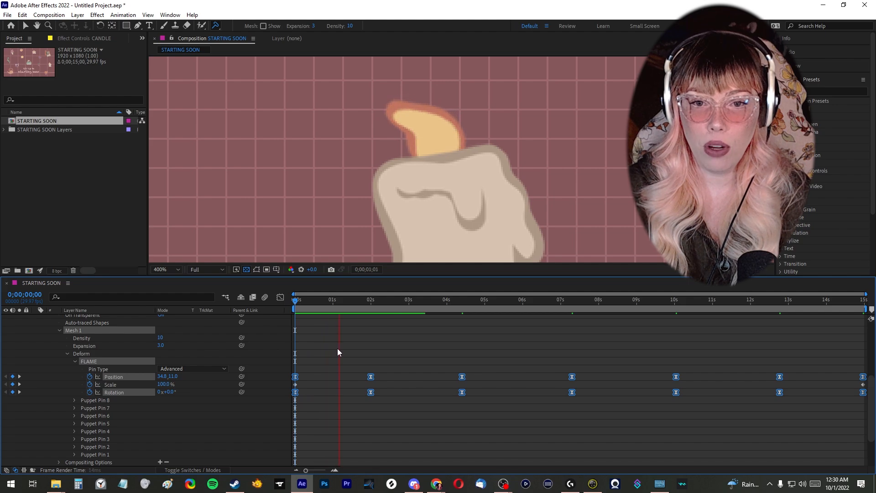
{"action": "scroll", "coordinate": [377, 232], "scroll_direction": "down", "scroll_amount": 6}
{"action": "left_click", "coordinate": [610, 240]}
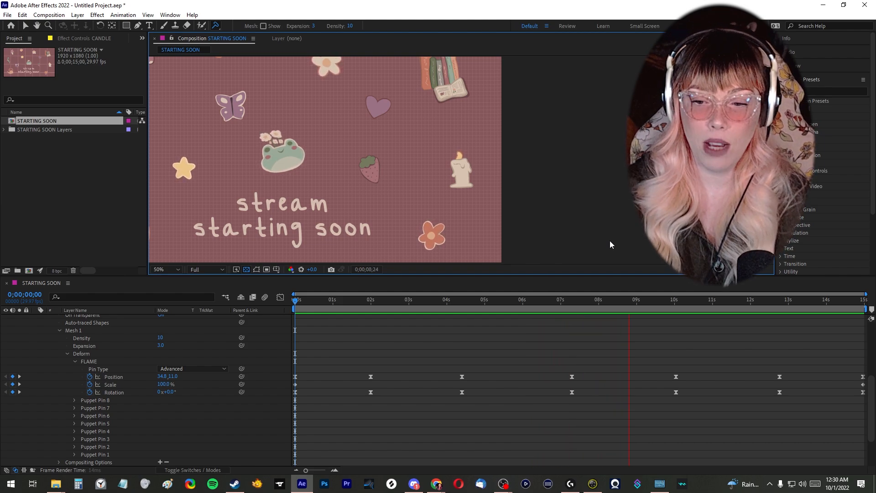
{"action": "key", "text": "space"}
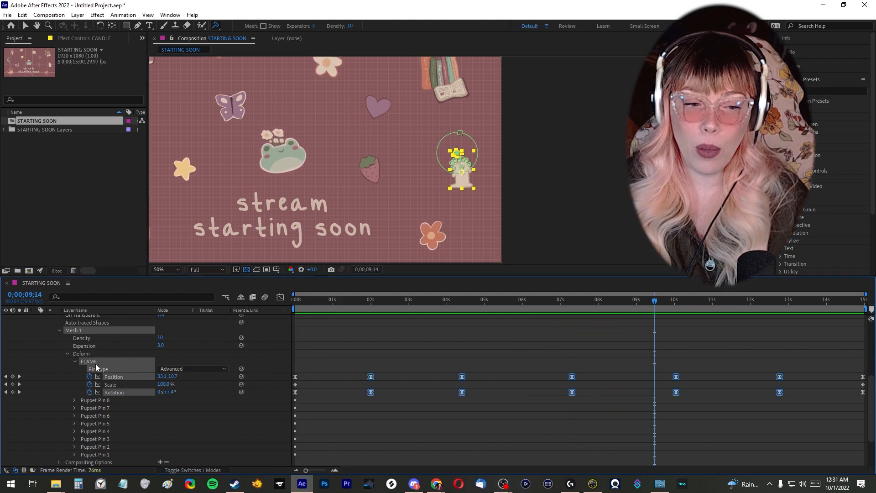
Step: Collapse the CANDLE layer's Puppet effect properties and return to the start of the composition
{"action": "left_click", "coordinate": [67, 353]}
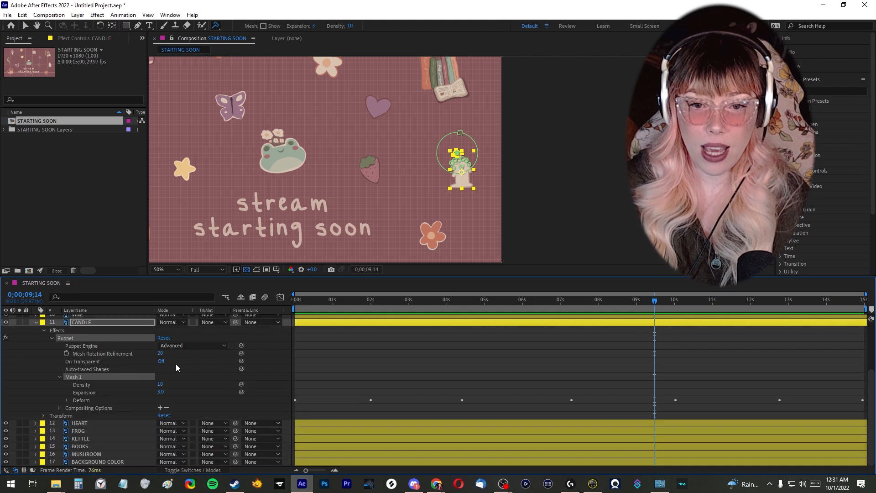
{"action": "left_click", "coordinate": [59, 377]}
{"action": "key", "text": "Home"}
{"action": "left_click", "coordinate": [54, 364]}
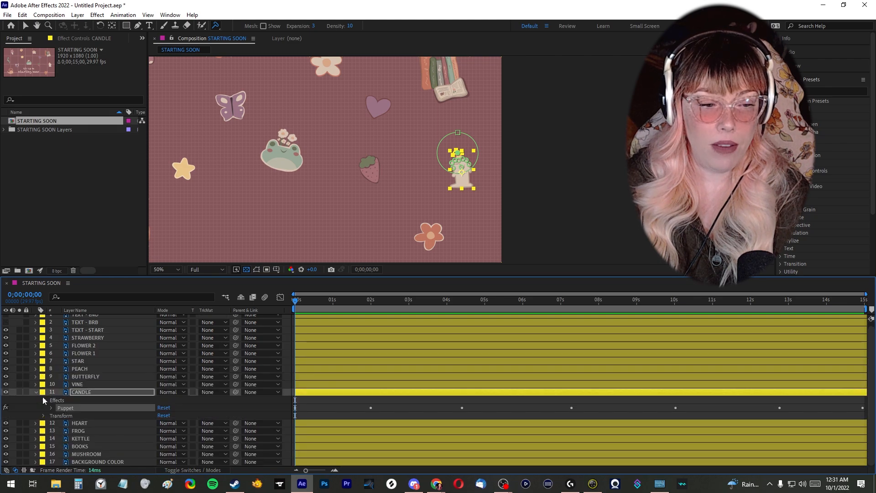
{"action": "left_click", "coordinate": [44, 400]}
Step: Add a 0x+0.0° Rotation keyframe to CANDLE at 0;00;00;00, and try editing its rotation at 0;00;05;00
{"action": "left_click", "coordinate": [87, 396]}
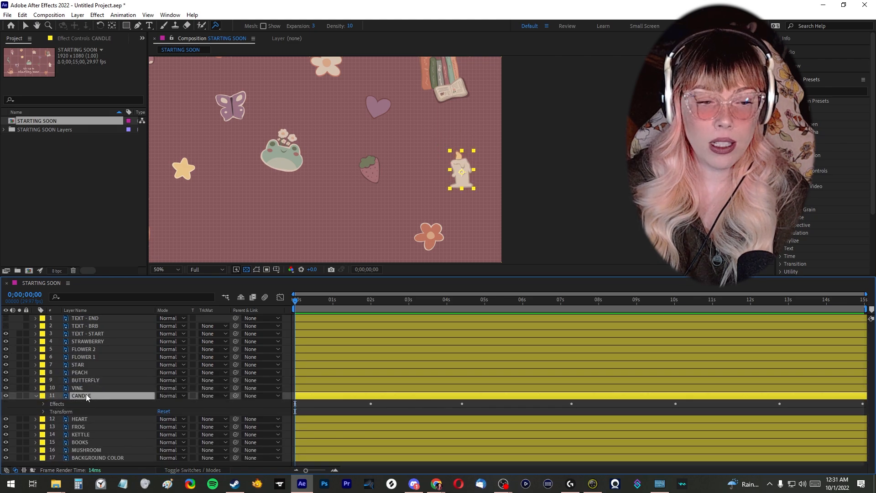
{"action": "key", "text": "r"}
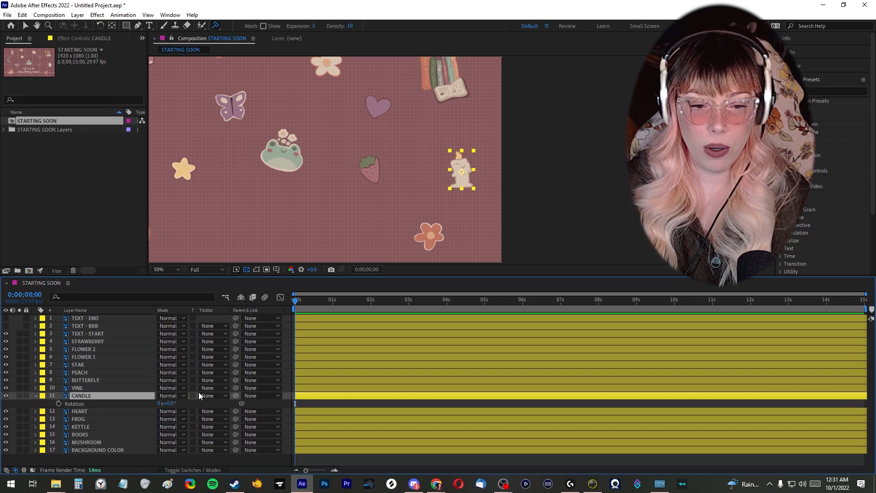
{"action": "left_click", "coordinate": [59, 404]}
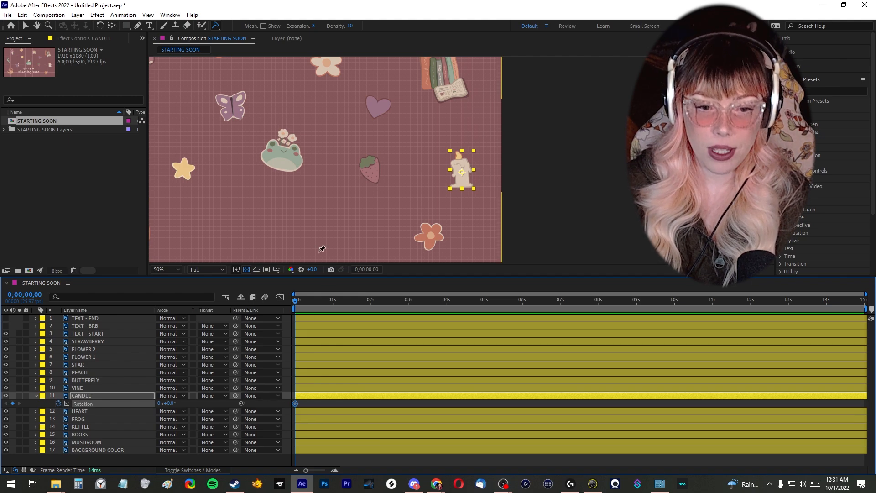
{"action": "left_click_drag", "start_coordinate": [297, 304], "coordinate": [489, 305]}
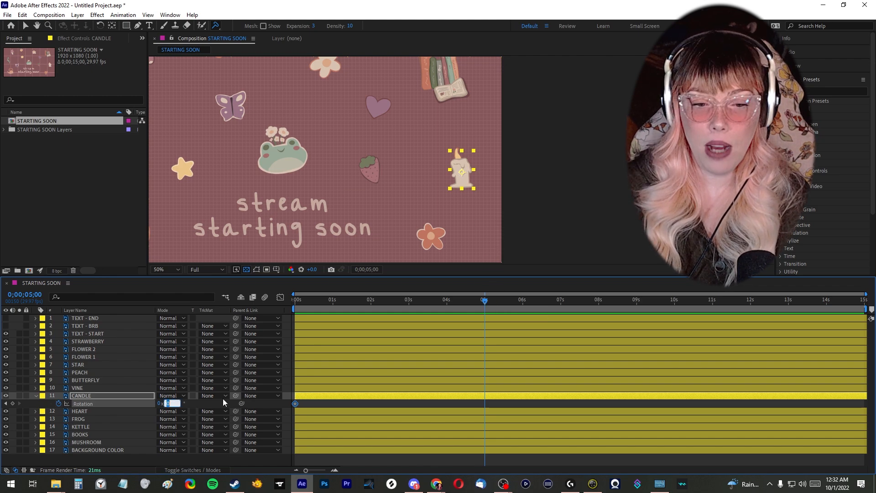
{"action": "mouse_move", "coordinate": [309, 304]}
{"action": "left_mouse_down"}
{"action": "mouse_move", "coordinate": [456, 300]}
{"action": "mouse_move", "coordinate": [299, 305]}
{"action": "left_mouse_up"}
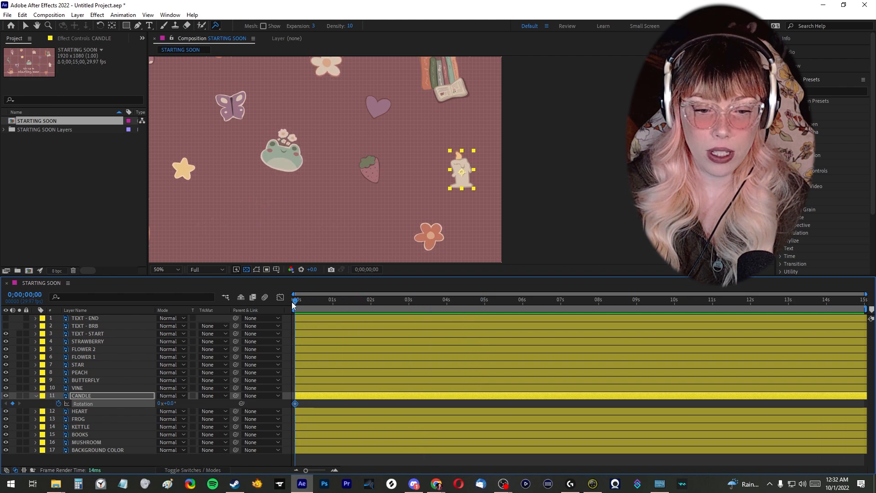
Step: Play the STRAWBERRY layer's rocking rotation in the scene, and save the project as NEW ANIMATION
{"action": "key", "text": "space"}
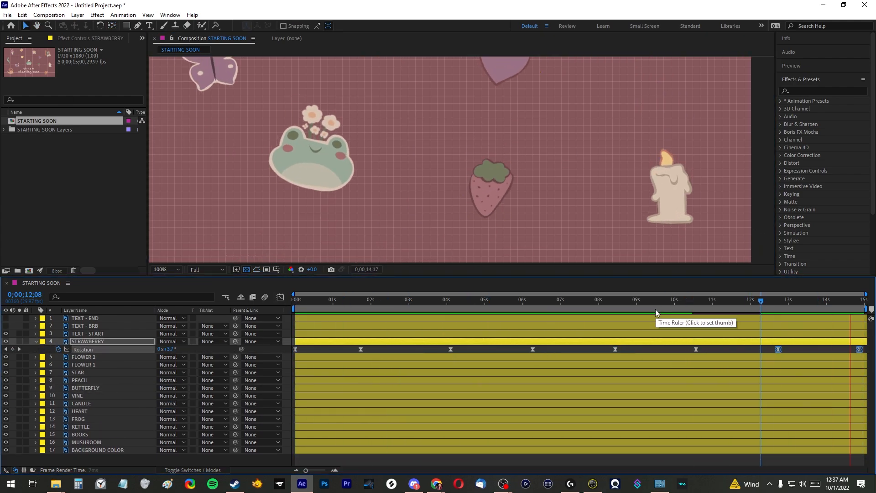
{"action": "key", "text": "ctrl+s"}
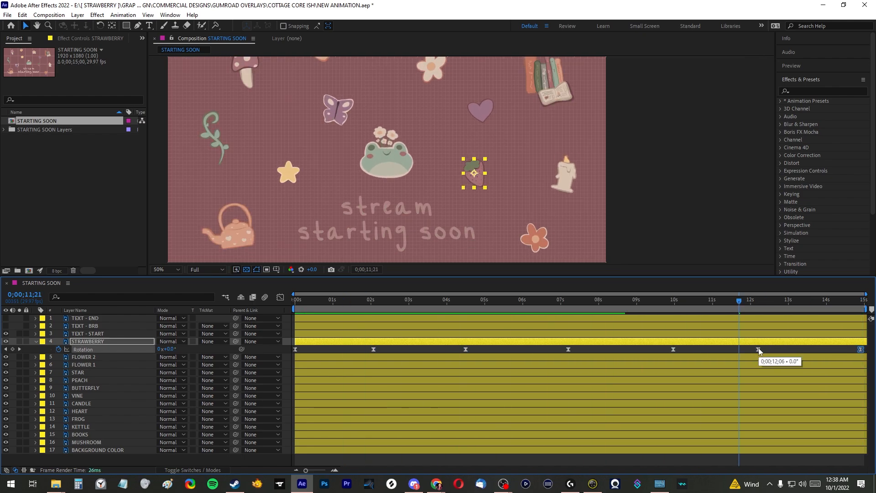
Step: Play the whole scene from the start of the composition to review the rocking strawberry and books
{"action": "left_click", "coordinate": [294, 305]}
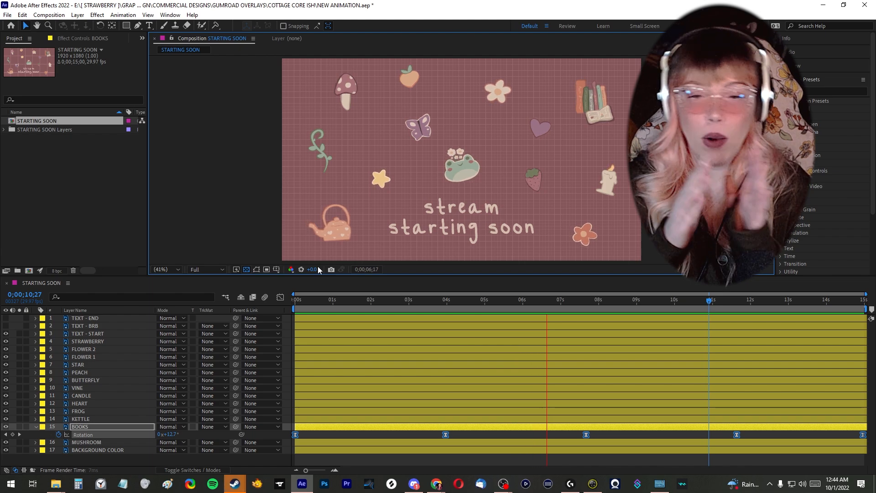
{"action": "key", "text": "space"}
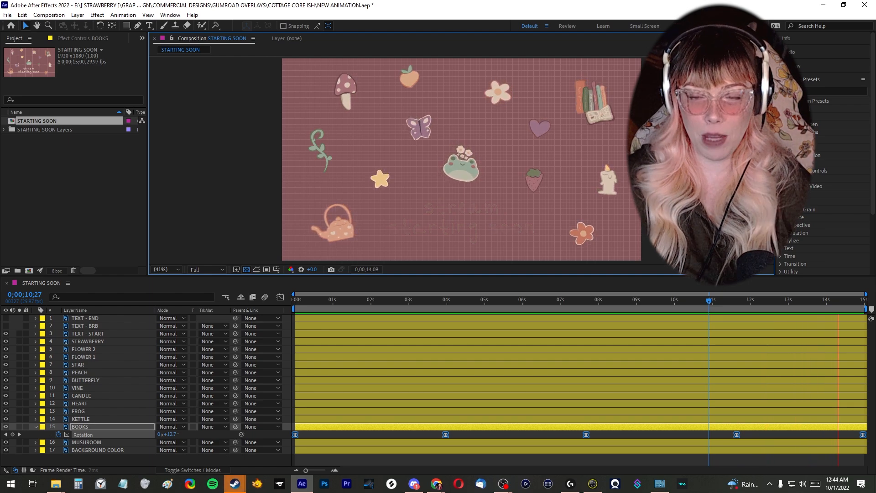
{"action": "key", "text": "space"}
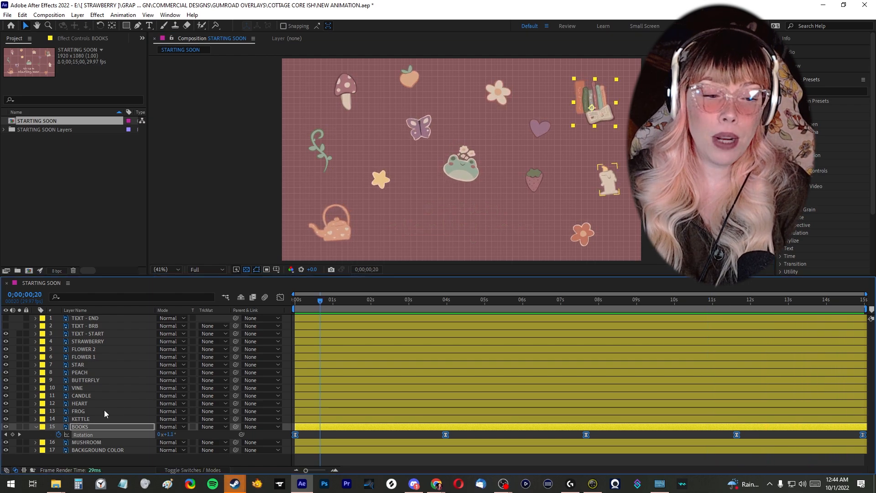
Step: Collapse the BOOKS layer, expand VINE, and bring the vine into close view at 0;00;00;00
{"action": "left_click", "coordinate": [36, 428]}
{"action": "left_click", "coordinate": [36, 388]}
{"action": "left_click", "coordinate": [78, 388]}
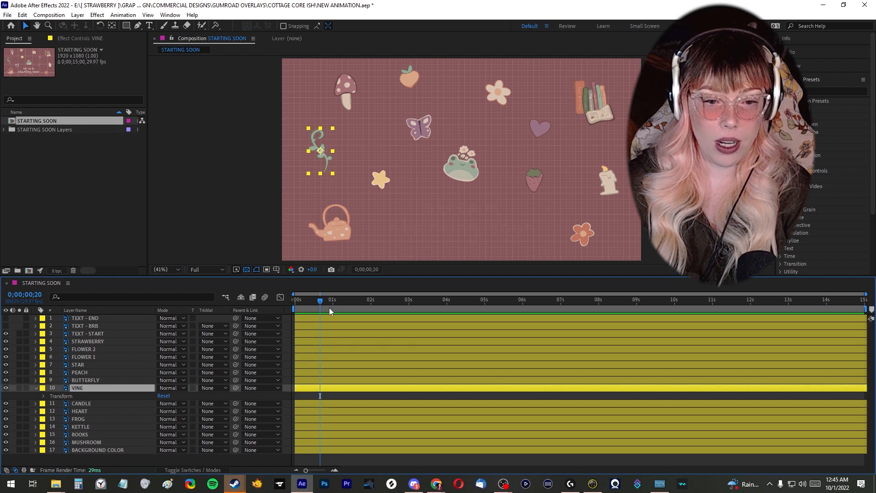
{"action": "key", "text": "Home"}
{"action": "scroll", "coordinate": [313, 151], "scroll_direction": "up", "scroll_amount": 3}
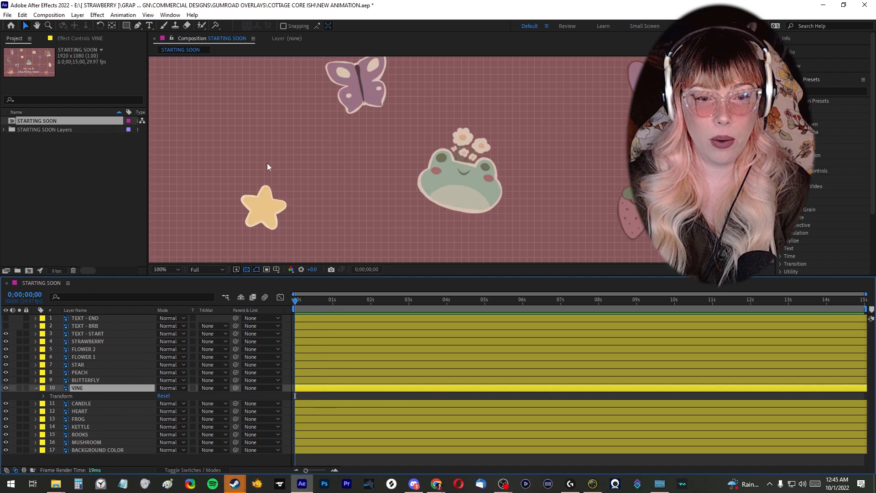
{"action": "left_click_drag", "start_coordinate": [268, 163], "coordinate": [484, 182]}
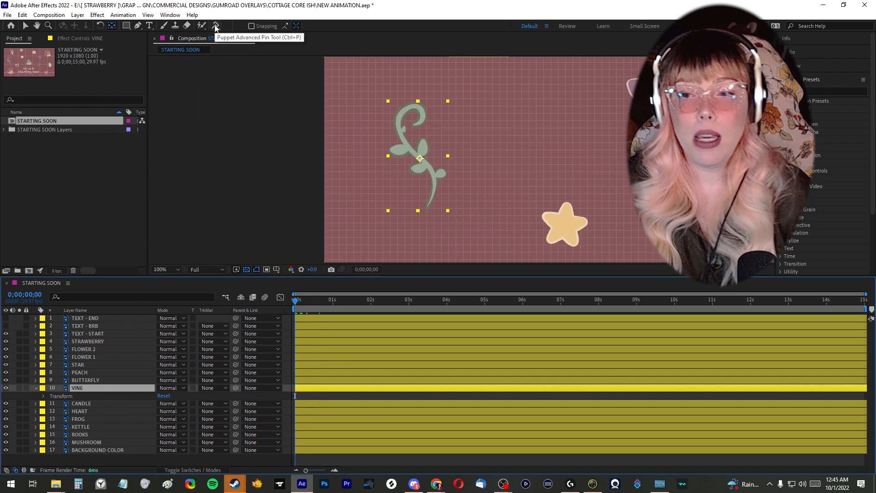
Step: Add two Puppet Advanced pins to VINE, one at the stem's lower tip and one on the upper stem below the curl
{"action": "left_click", "coordinate": [216, 26]}
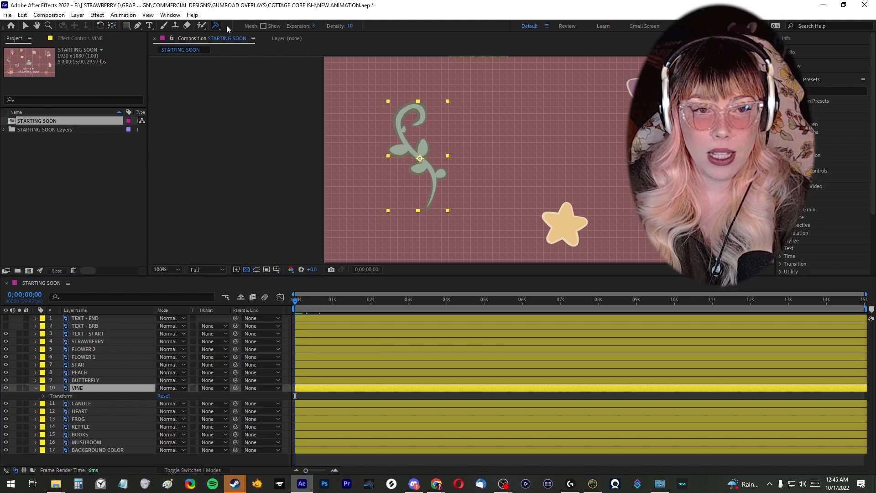
{"action": "left_click", "coordinate": [430, 204]}
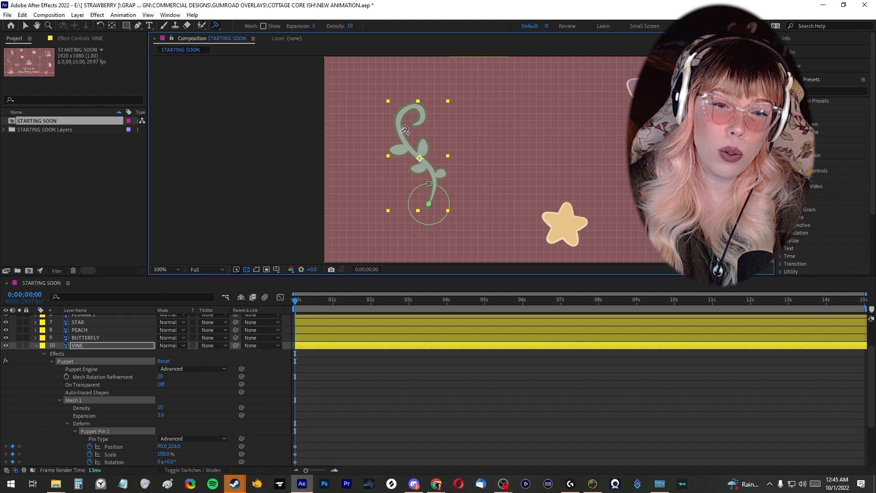
{"action": "left_click_drag", "start_coordinate": [406, 131], "coordinate": [384, 144]}
{"action": "scroll", "coordinate": [312, 325], "scroll_direction": "down", "scroll_amount": 5}
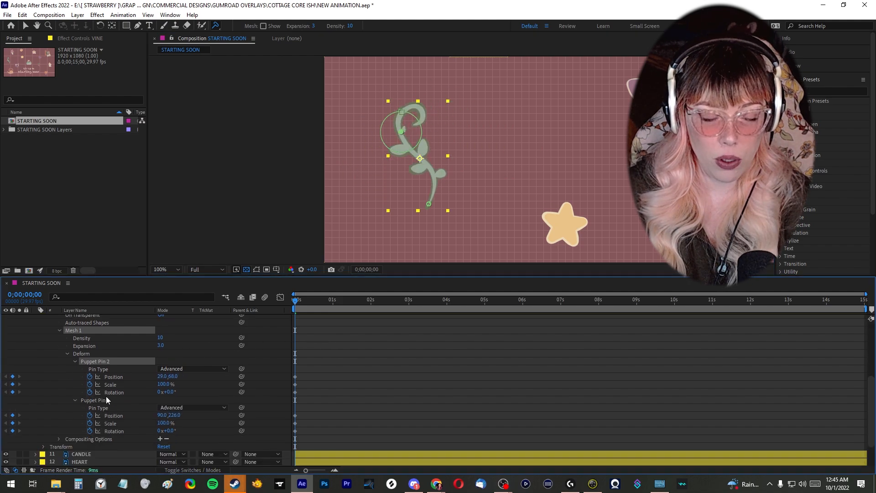
Step: At 0;00;03;00, move the vine's upper puppet pin to about 4.0, 98.0 and rotate it about 20.6°
{"action": "left_click", "coordinate": [299, 303]}
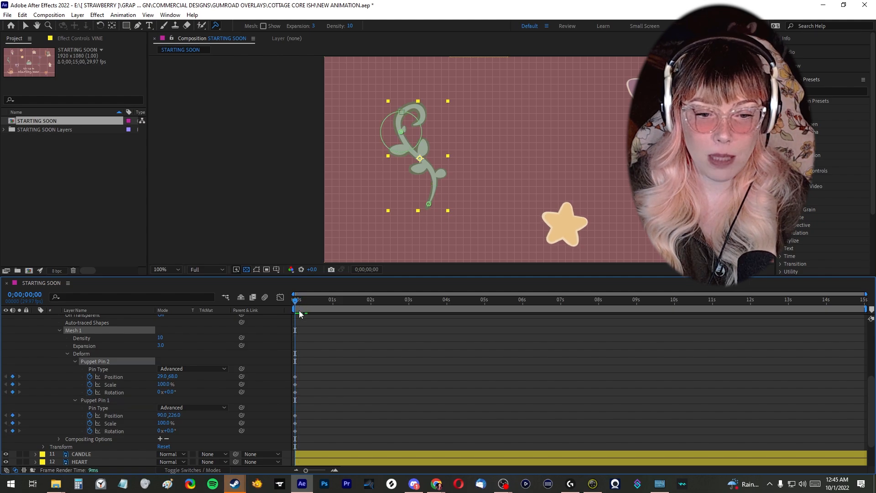
{"action": "left_click_drag", "start_coordinate": [296, 304], "coordinate": [409, 300]}
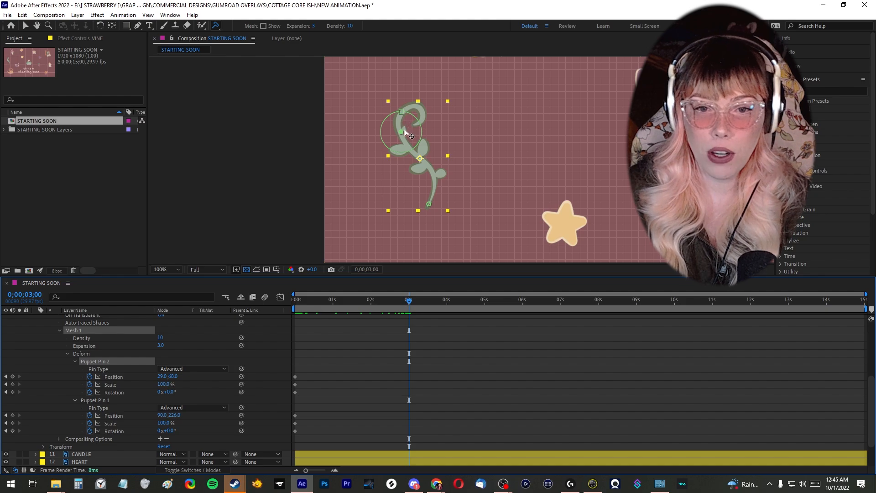
{"action": "mouse_move", "coordinate": [401, 133]}
{"action": "left_mouse_down"}
{"action": "mouse_move", "coordinate": [392, 147]}
{"action": "mouse_move", "coordinate": [411, 147]}
{"action": "left_mouse_up"}
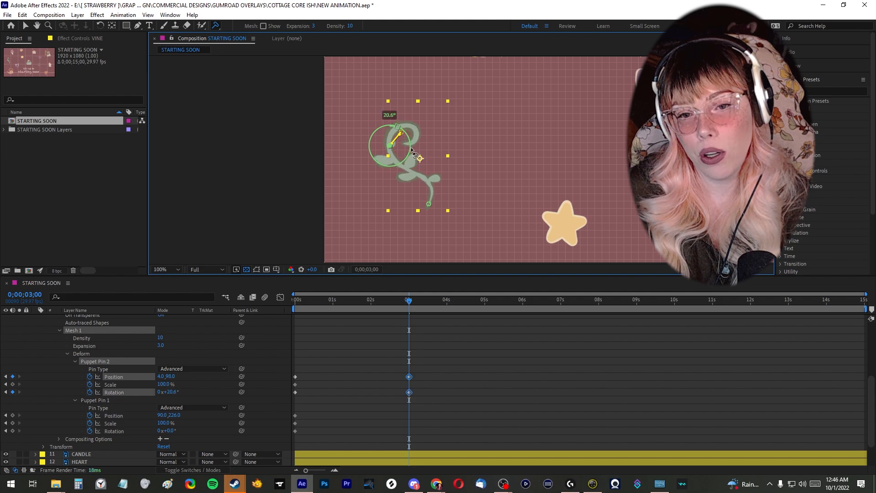
Step: Copy Puppet Pin 2's starting Position, Scale and Rotation keyframes to 0;00;06;17
{"action": "left_click_drag", "start_coordinate": [443, 300], "coordinate": [544, 303]}
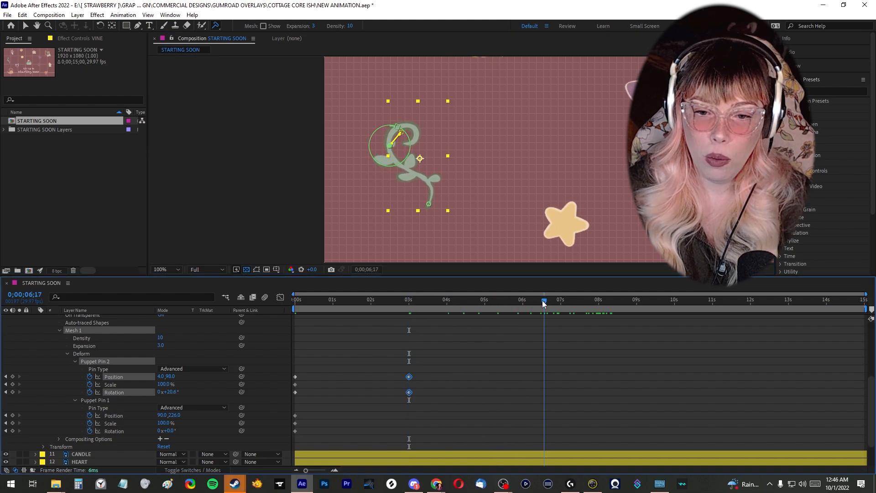
{"action": "left_click_drag", "start_coordinate": [296, 372], "coordinate": [291, 395]}
{"action": "key", "text": "ctrl+c"}
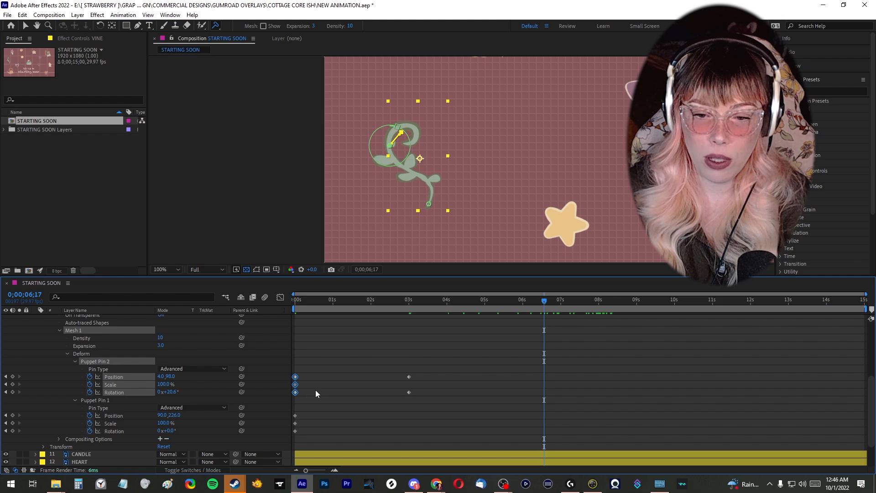
{"action": "key", "text": "ctrl+v"}
Step: At 0;00;10;01, move the vine's upper puppet pin to about 94.0, 69.0, rotate it, and scrub back to check the bend
{"action": "left_click", "coordinate": [676, 301]}
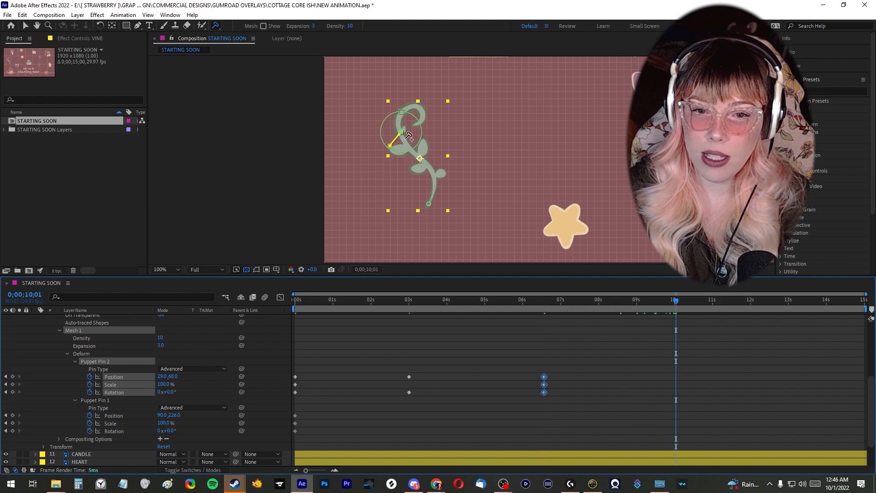
{"action": "left_click_drag", "start_coordinate": [409, 134], "coordinate": [450, 146]}
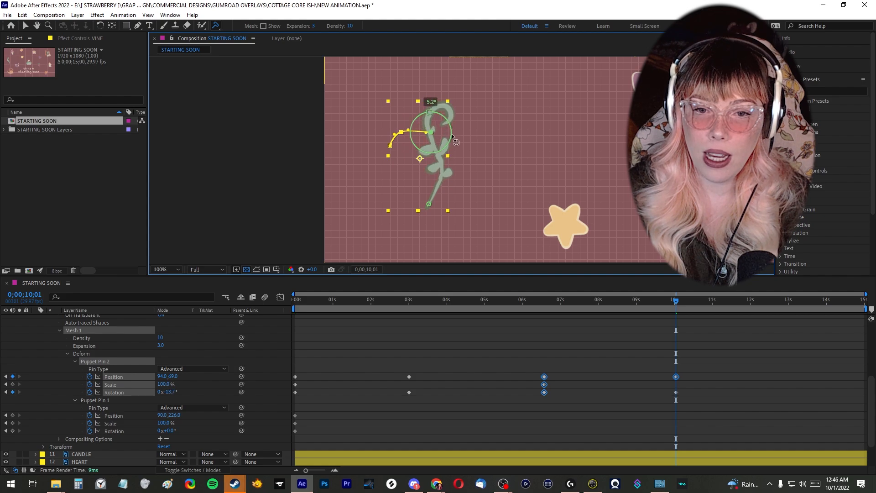
{"action": "left_click_drag", "start_coordinate": [676, 301], "coordinate": [659, 333]}
Step: Duplicate Puppet Pin 2's middle Position, Scale and Rotation keyframes at the composition's end, 0;00;14;29
{"action": "left_click_drag", "start_coordinate": [566, 368], "coordinate": [535, 397]}
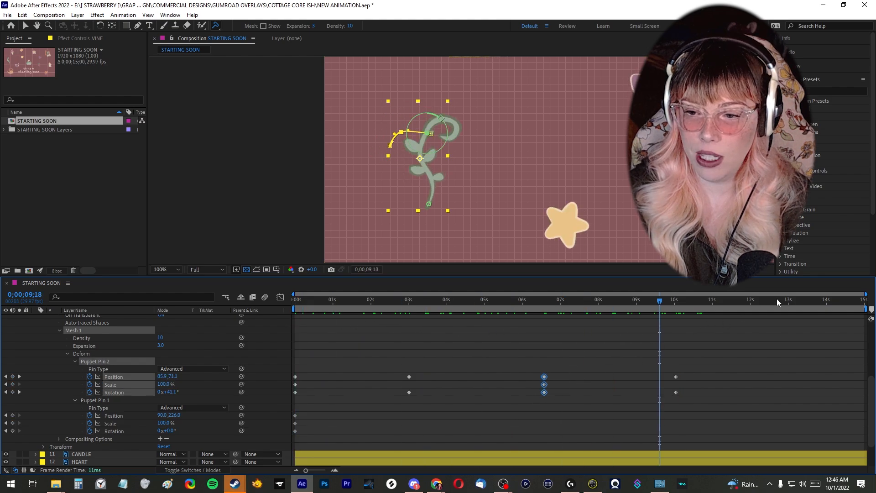
{"action": "left_click_drag", "start_coordinate": [822, 300], "coordinate": [866, 302]}
{"action": "key", "text": "ctrl+v"}
Step: Space Puppet Pin 2's in-between keyframes evenly, at about 3.5, 7.5 and 11.5 seconds
{"action": "left_click_drag", "start_coordinate": [691, 368], "coordinate": [670, 398]}
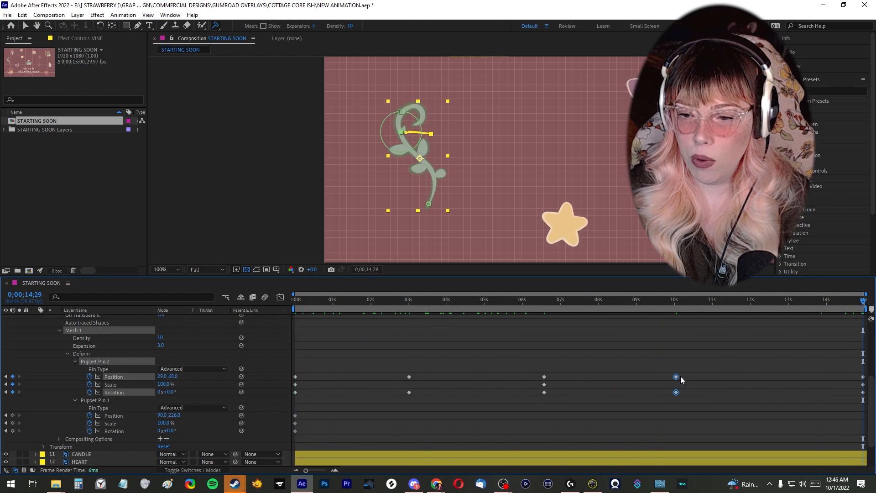
{"action": "left_click_drag", "start_coordinate": [570, 369], "coordinate": [531, 399]}
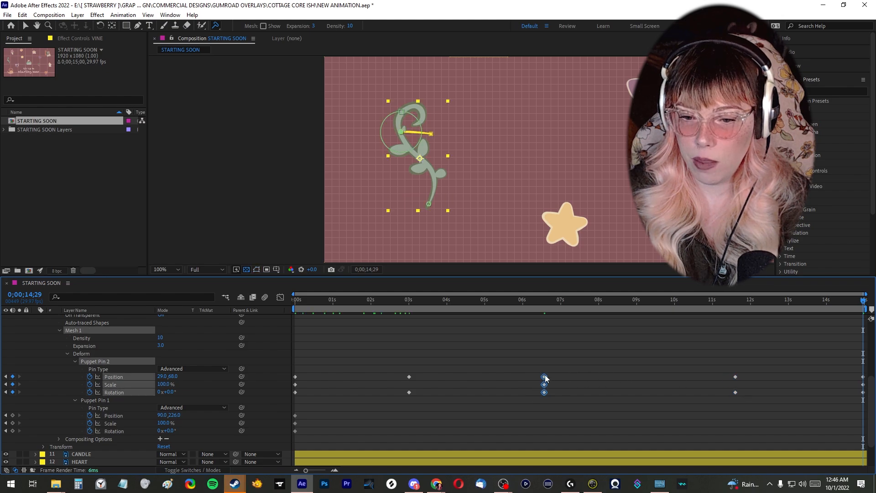
{"action": "mouse_move", "coordinate": [424, 370]}
{"action": "left_mouse_down"}
{"action": "mouse_move", "coordinate": [404, 405]}
{"action": "mouse_move", "coordinate": [432, 379]}
{"action": "left_mouse_up"}
{"action": "mouse_move", "coordinate": [578, 371]}
{"action": "left_mouse_down"}
{"action": "mouse_move", "coordinate": [601, 390]}
{"action": "mouse_move", "coordinate": [581, 385]}
{"action": "left_mouse_up"}
{"action": "mouse_move", "coordinate": [691, 364]}
{"action": "left_mouse_down"}
{"action": "mouse_move", "coordinate": [745, 400]}
{"action": "mouse_move", "coordinate": [732, 377]}
{"action": "left_mouse_up"}
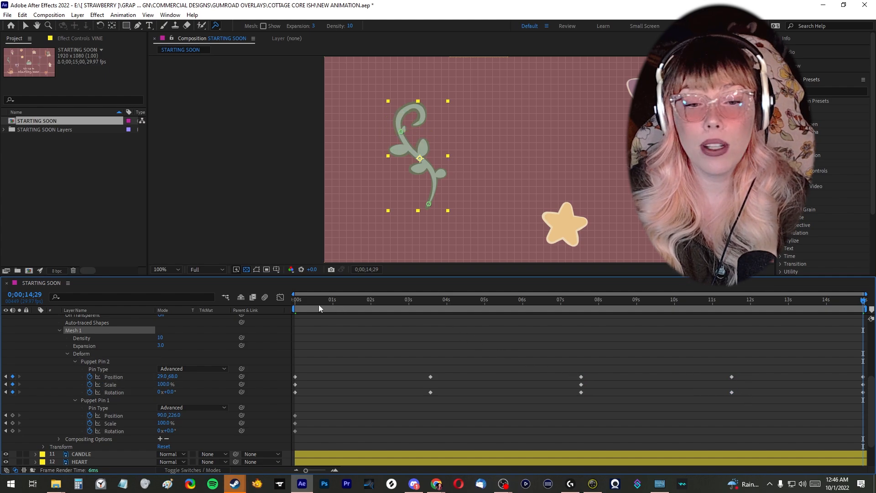
Step: Preview the vine's sway from the start, and apply Easy Ease to all of Puppet Pin 2's Position, Scale and Rotation keyframes
{"action": "key", "text": "Home"}
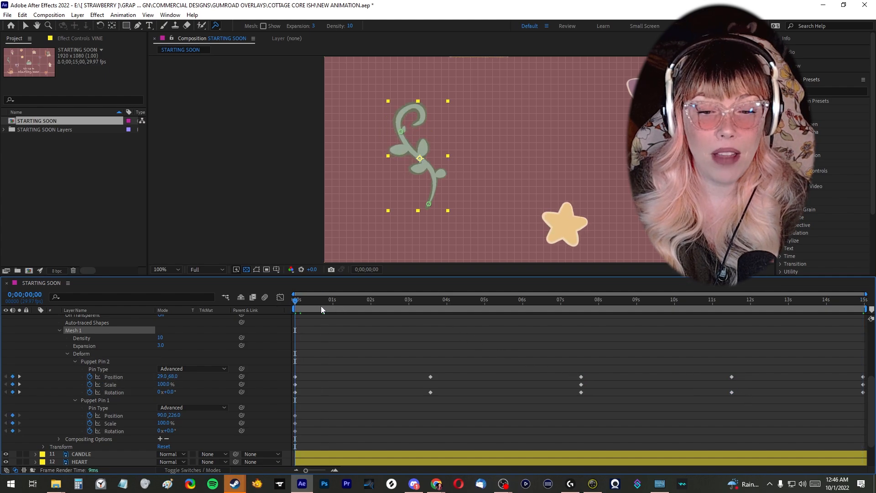
{"action": "key", "text": "space"}
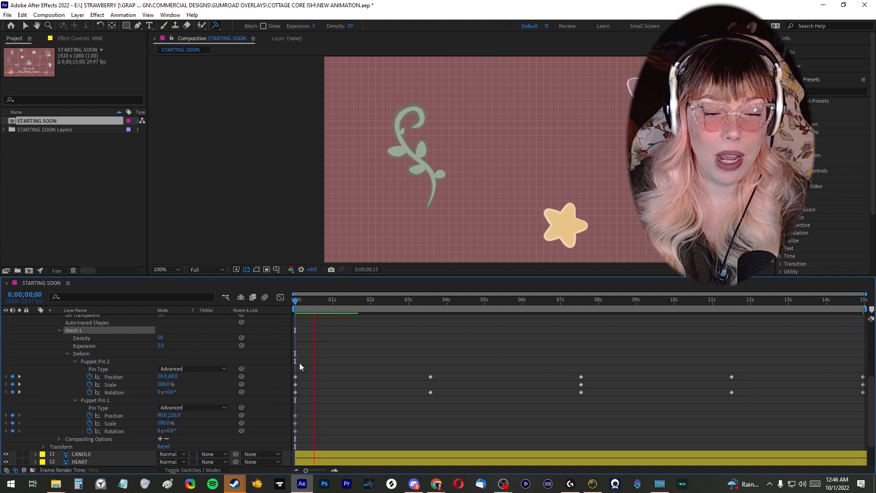
{"action": "key", "text": "space"}
{"action": "left_click", "coordinate": [100, 362]}
{"action": "left_click", "coordinate": [101, 368]}
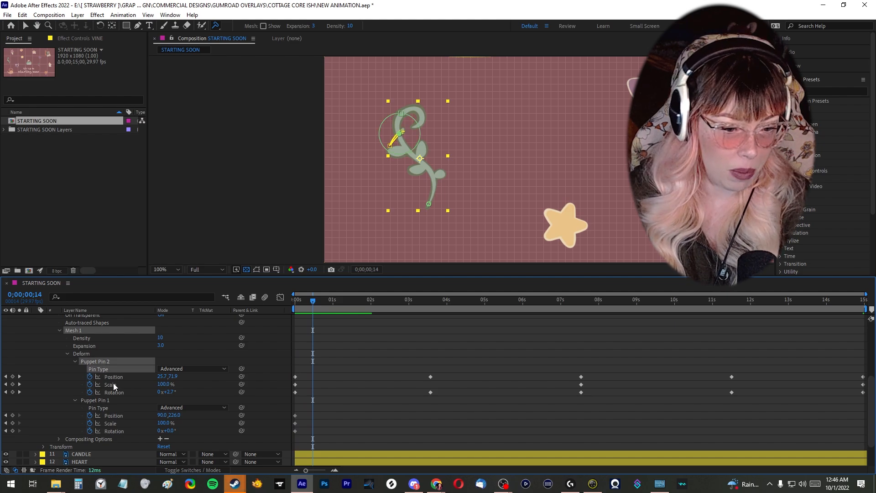
{"action": "left_click", "coordinate": [109, 376]}
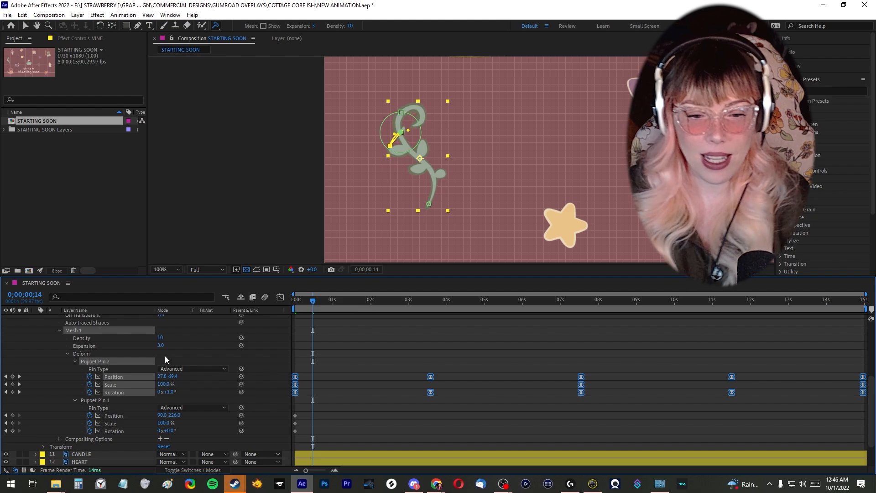
Step: Set the temporal interpolation of Puppet Pin 2's Position, Scale and Rotation keyframes at 0;00;07;16 to Auto Bezier
{"action": "left_click_drag", "start_coordinate": [313, 305], "coordinate": [582, 311]}
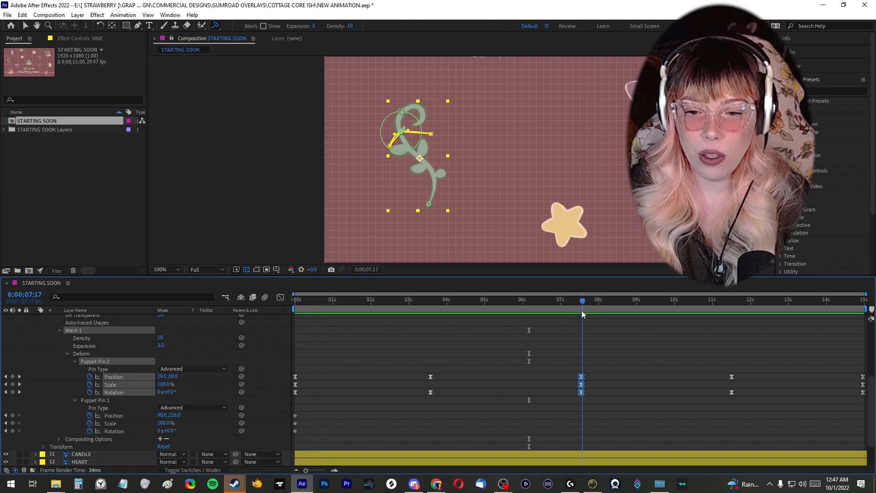
{"action": "left_click", "coordinate": [592, 373]}
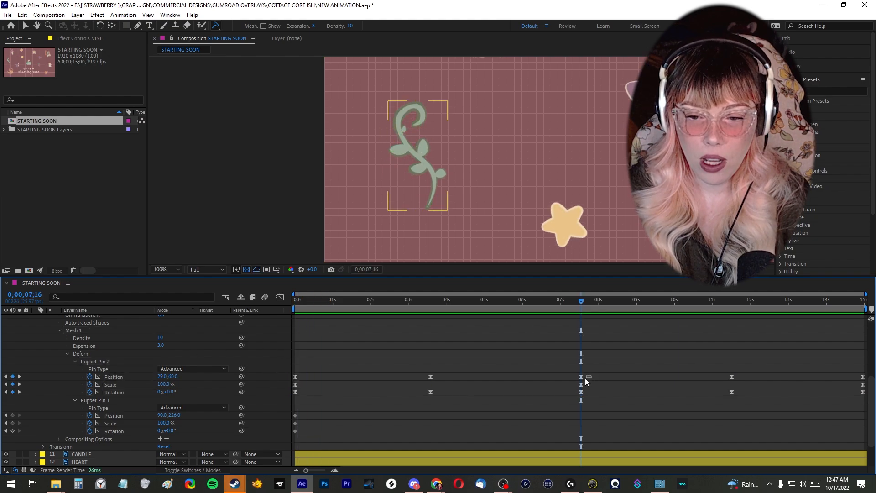
{"action": "left_click", "coordinate": [576, 394]}
{"action": "left_click", "coordinate": [580, 380]}
{"action": "right_click", "coordinate": [581, 379]}
{"action": "left_click", "coordinate": [574, 376]}
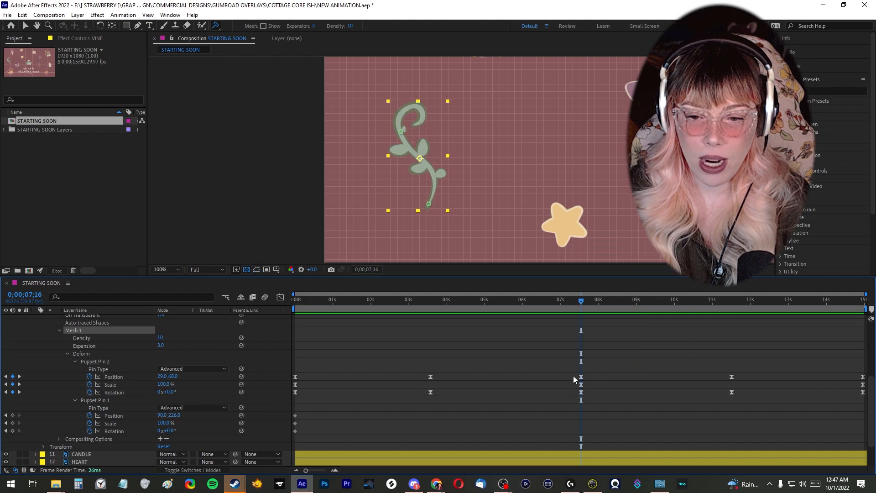
{"action": "left_click_drag", "start_coordinate": [574, 374], "coordinate": [584, 395]}
{"action": "right_click", "coordinate": [581, 384]}
{"action": "left_click", "coordinate": [607, 342]}
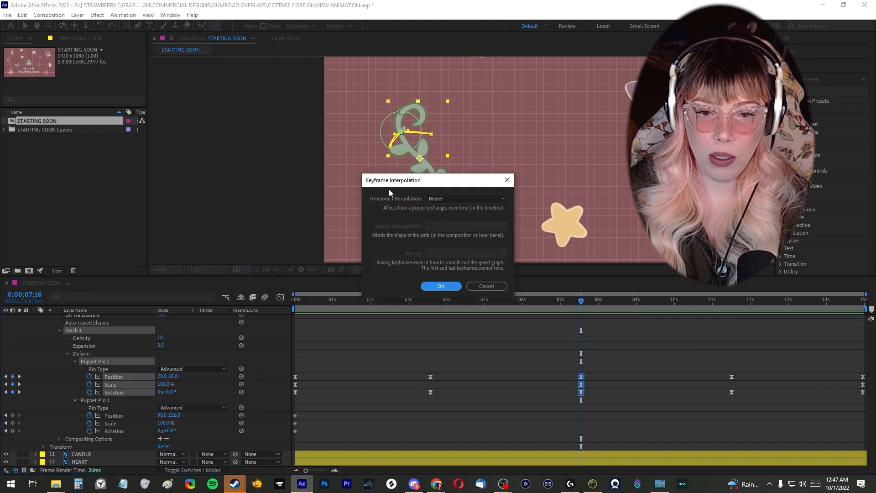
{"action": "left_click", "coordinate": [436, 197]}
{"action": "left_click", "coordinate": [456, 241]}
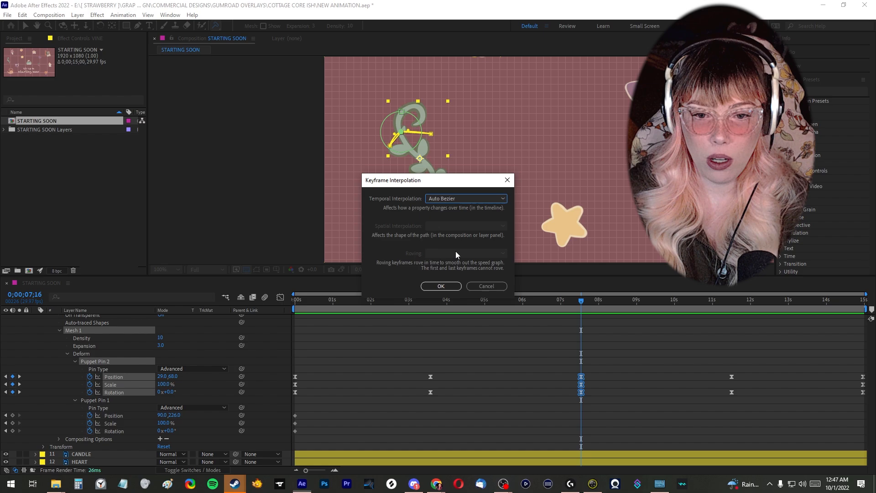
{"action": "left_click", "coordinate": [441, 286]}
Step: Play the vine's sway up close to check the motion through the middle keyframes and the loop point
{"action": "left_click_drag", "start_coordinate": [581, 312], "coordinate": [504, 313]}
{"action": "key", "text": "space"}
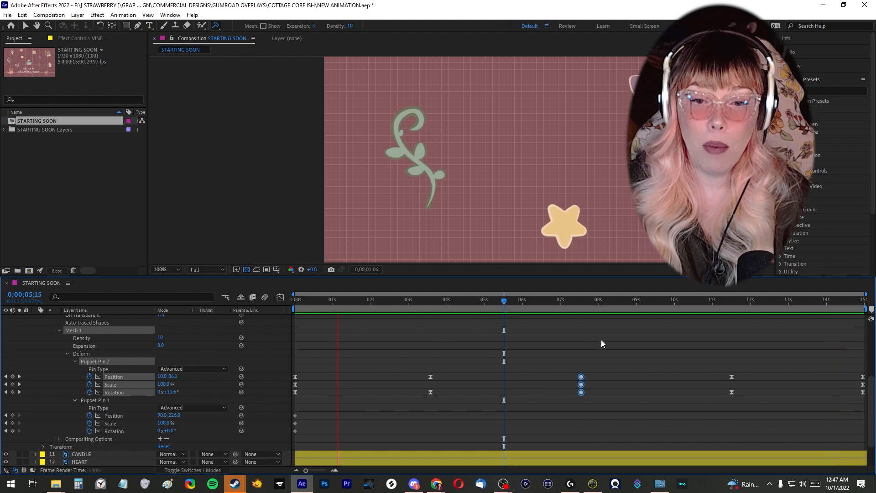
{"action": "key", "text": "space"}
Step: Set the temporal interpolation of Puppet Pin 2's Position, Scale and Rotation keyframes at 0;00;00;00 to Auto Bezier, and scrub the timeline
{"action": "left_click_drag", "start_coordinate": [782, 303], "coordinate": [286, 302]}
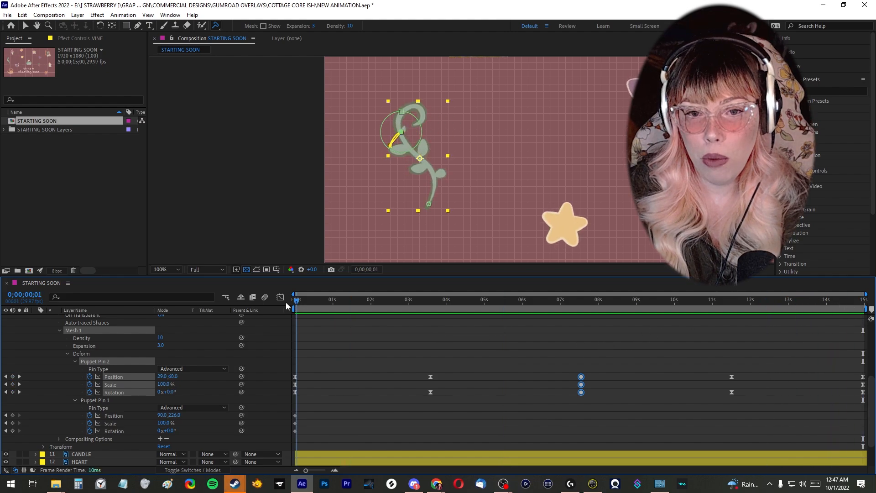
{"action": "left_click_drag", "start_coordinate": [304, 374], "coordinate": [293, 396]}
{"action": "right_click", "coordinate": [296, 377]}
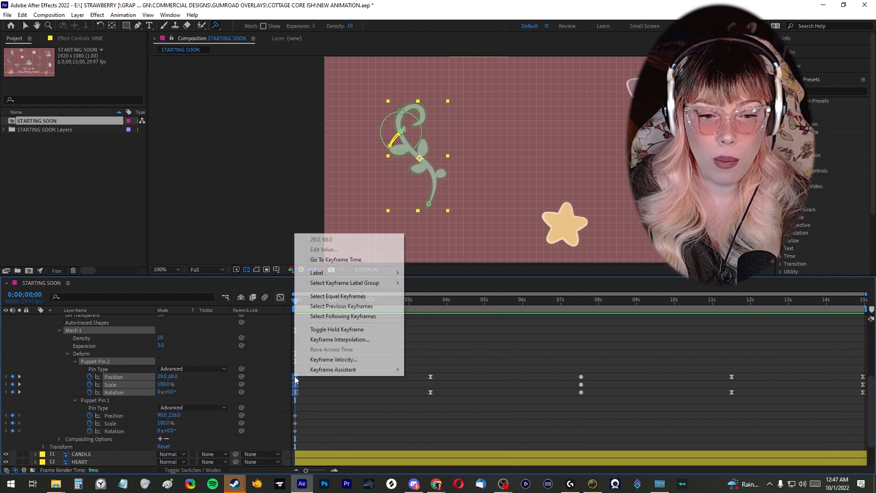
{"action": "left_click", "coordinate": [340, 339]}
{"action": "left_click", "coordinate": [441, 199]}
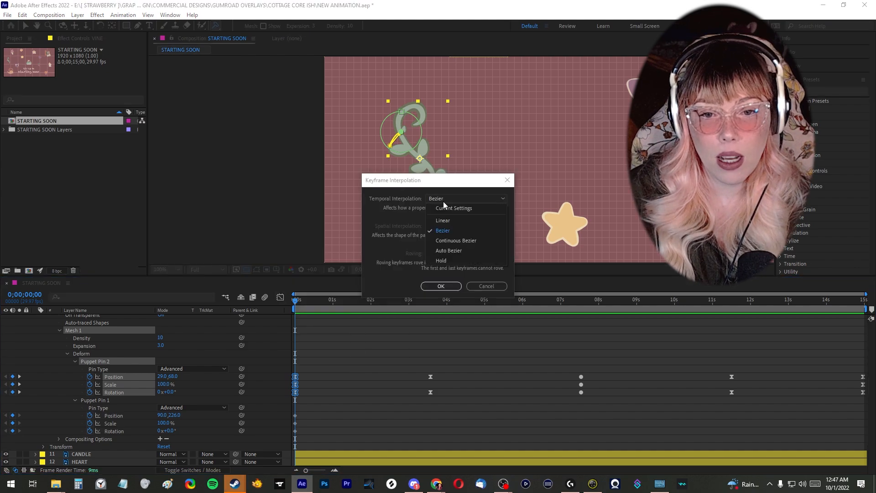
{"action": "left_click", "coordinate": [450, 251]}
{"action": "left_click", "coordinate": [441, 287]}
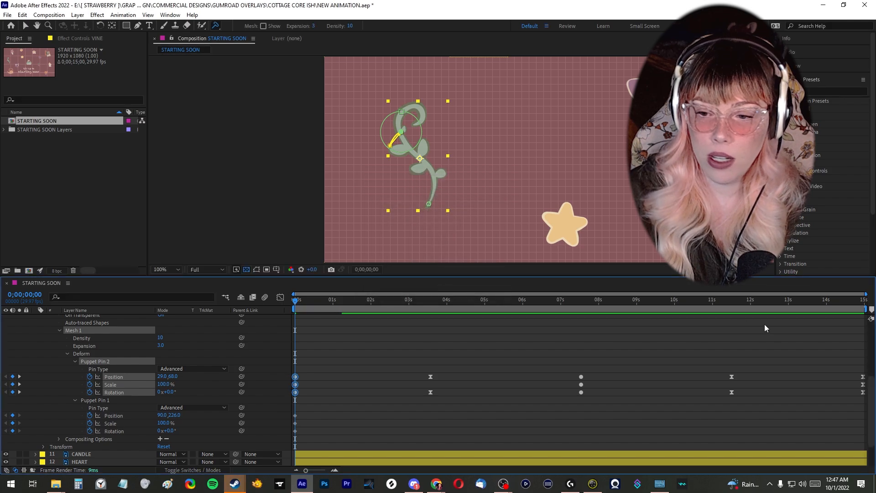
{"action": "left_click", "coordinate": [663, 302]}
{"action": "left_click", "coordinate": [545, 312]}
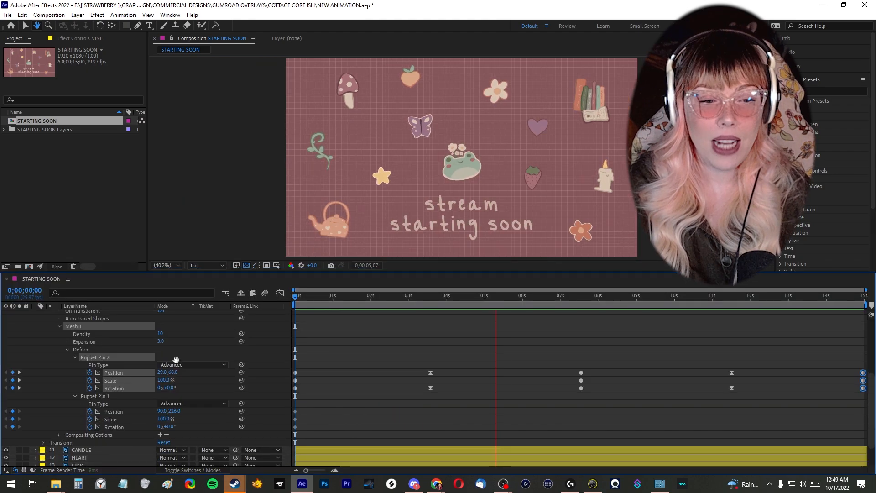
Step: Copy all Opacity keyframes from the TEXT - START layer
{"action": "scroll", "coordinate": [52, 350], "scroll_direction": "up", "scroll_amount": 5}
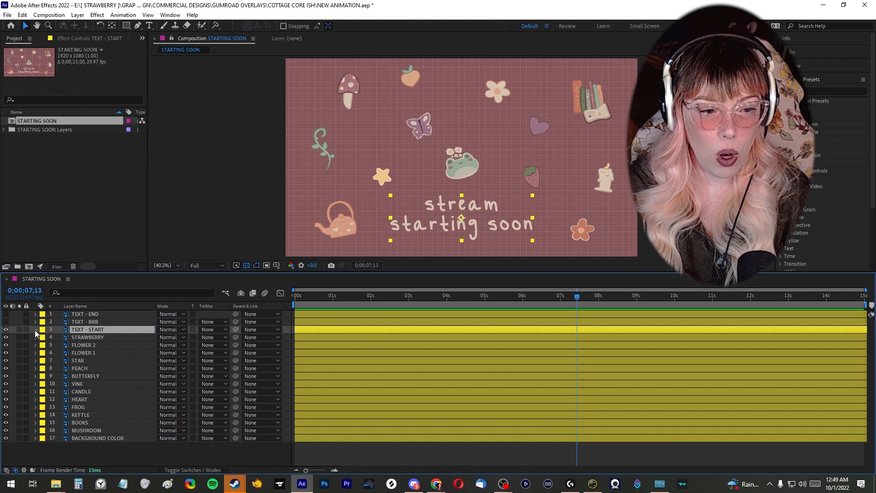
{"action": "left_click", "coordinate": [35, 330]}
{"action": "left_click", "coordinate": [82, 377]}
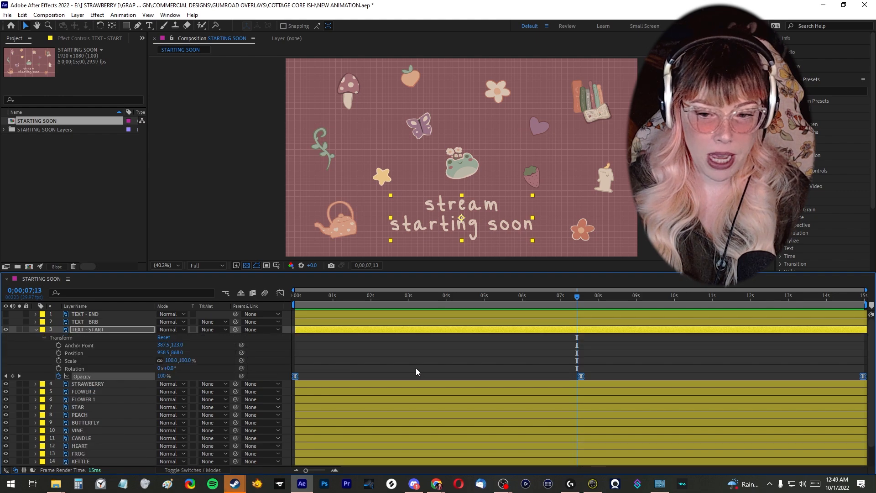
{"action": "left_click", "coordinate": [83, 366]}
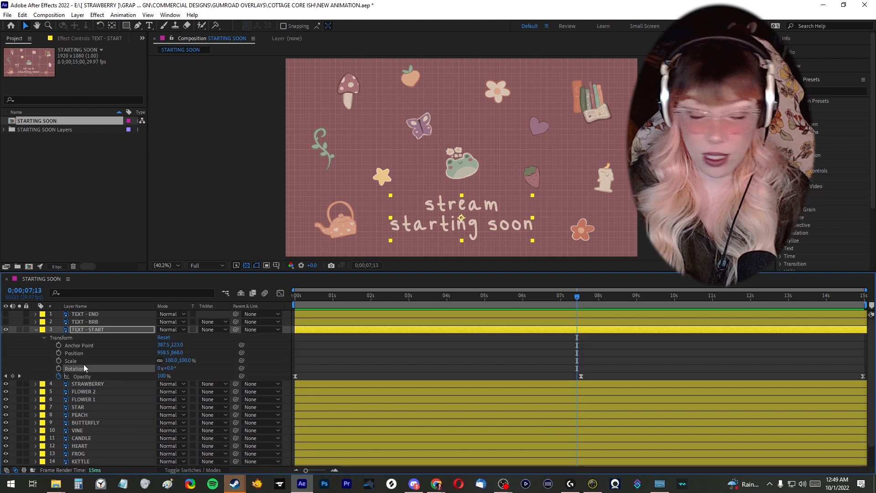
{"action": "left_click", "coordinate": [82, 376]}
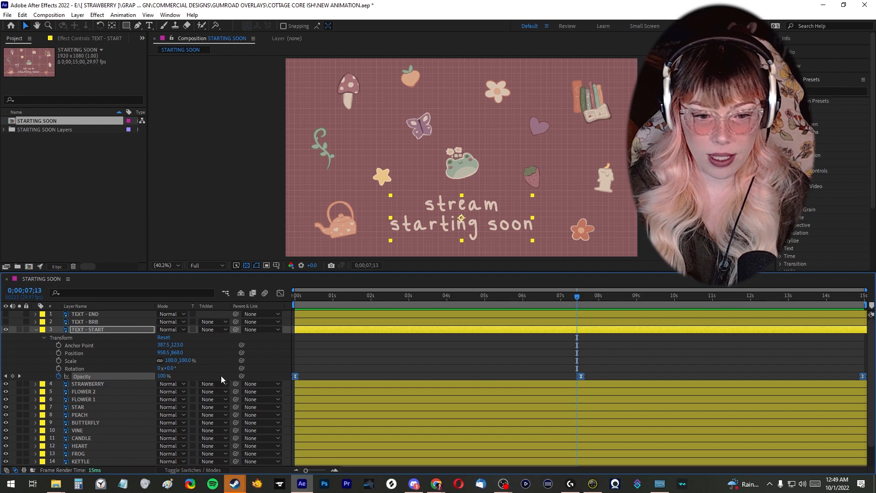
{"action": "left_click", "coordinate": [36, 329]}
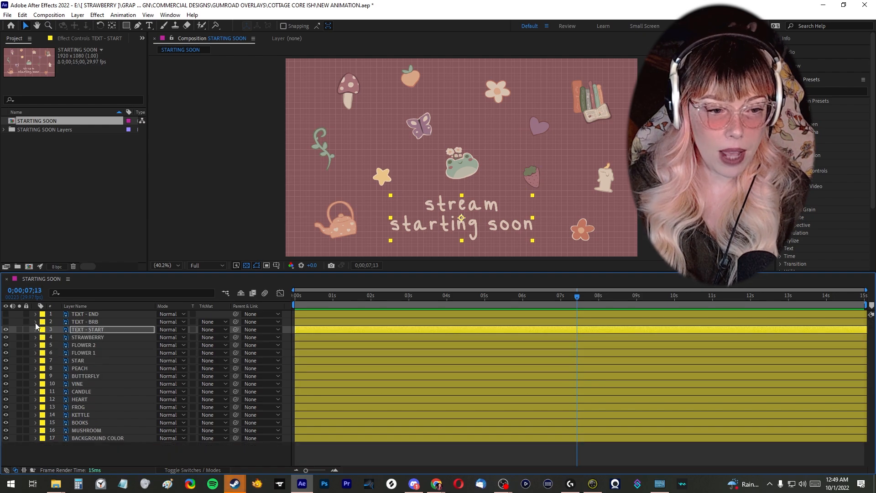
Step: Paste the fading Opacity keyframes onto the TEXT - BRB layer's Opacity, starting at 0;00;00;00
{"action": "left_click", "coordinate": [36, 322]}
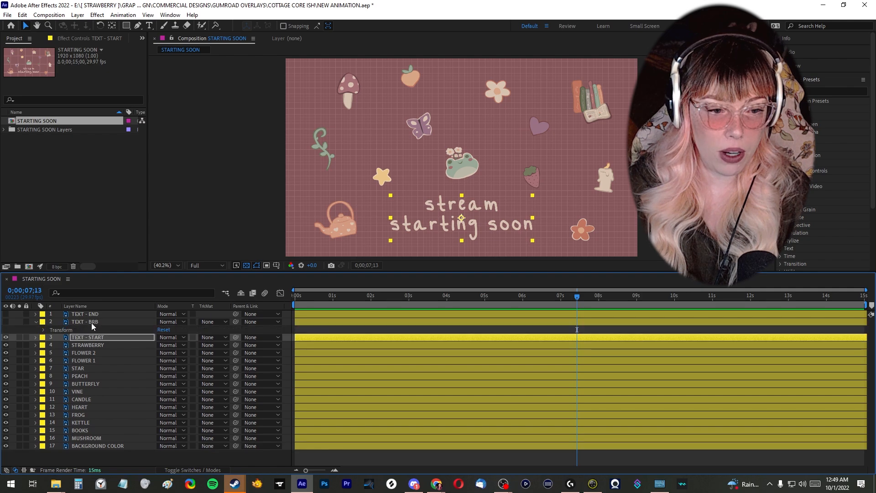
{"action": "left_click", "coordinate": [44, 330]}
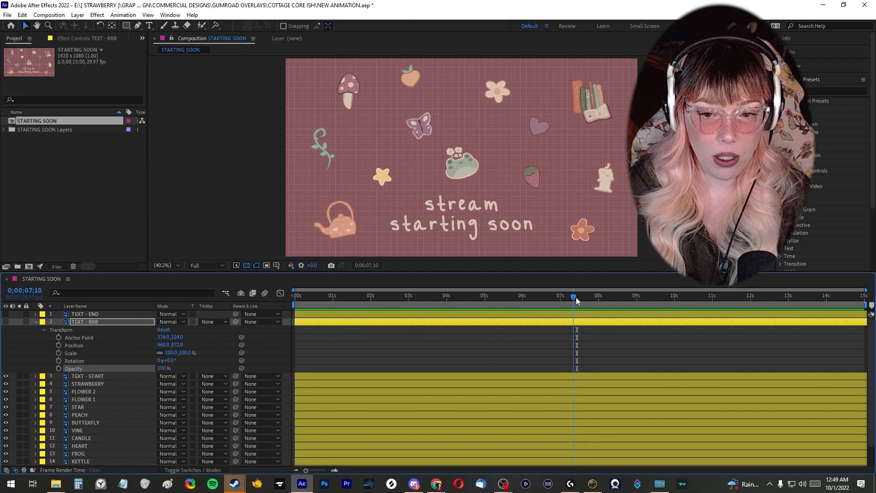
{"action": "left_click_drag", "start_coordinate": [578, 297], "coordinate": [298, 297]}
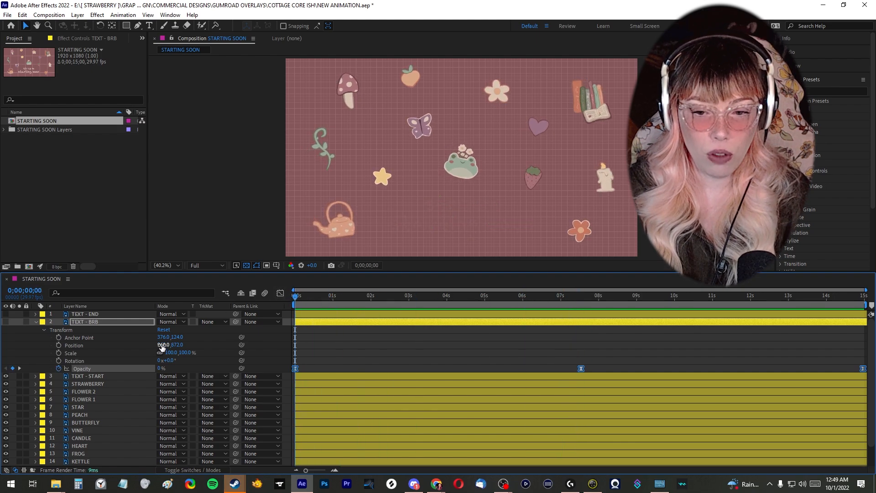
{"action": "left_click", "coordinate": [36, 322]}
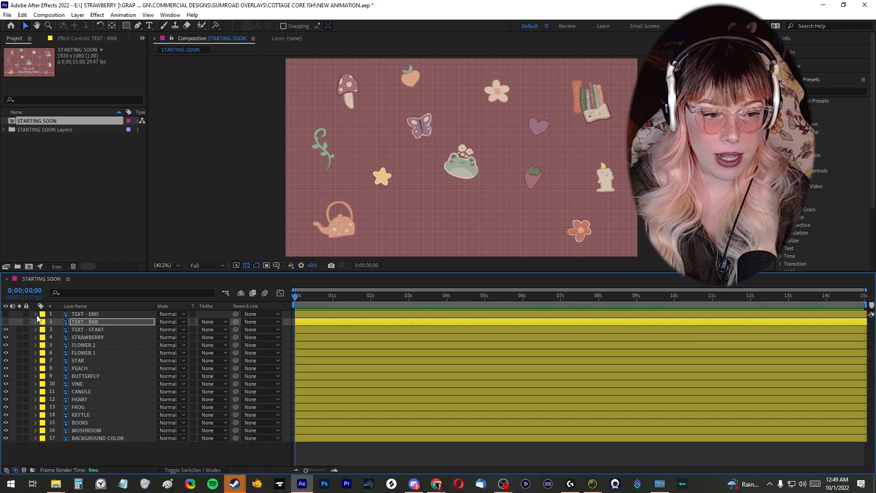
Step: Paste the same Opacity keyframes onto the TEXT - END layer's Opacity at the start of the composition
{"action": "left_click", "coordinate": [36, 314]}
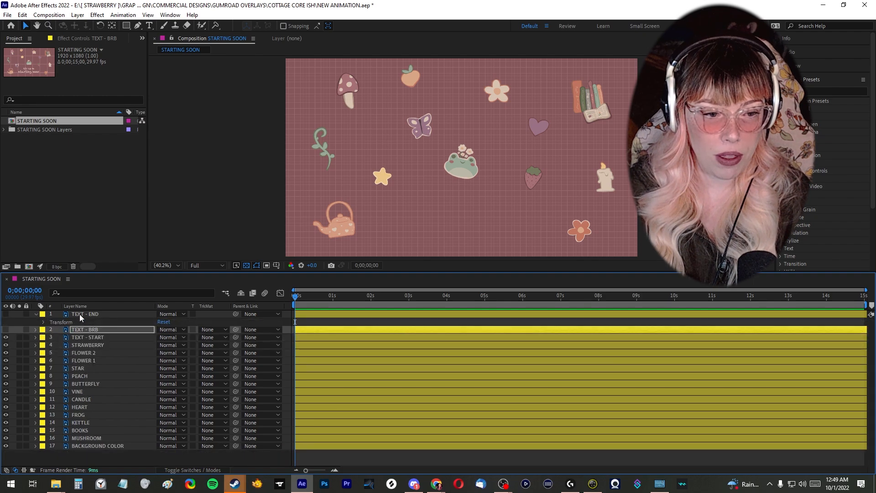
{"action": "left_click", "coordinate": [44, 322]}
{"action": "left_click", "coordinate": [68, 361]}
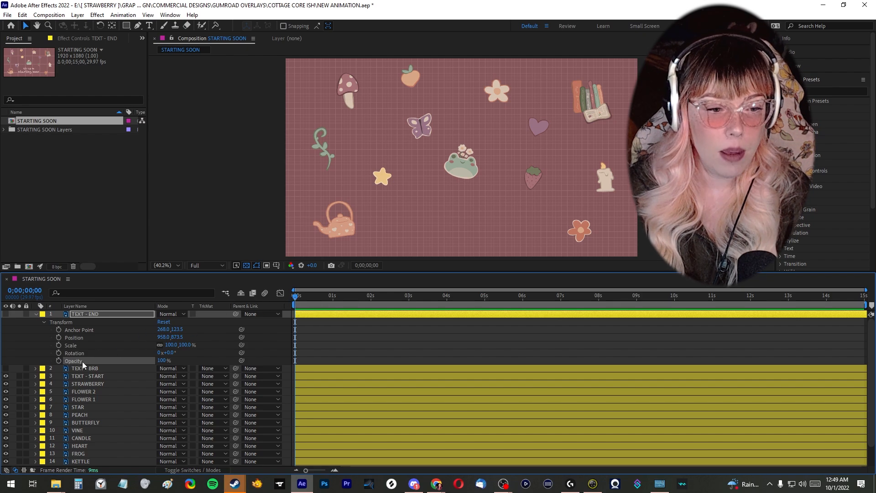
{"action": "left_click", "coordinate": [36, 315]}
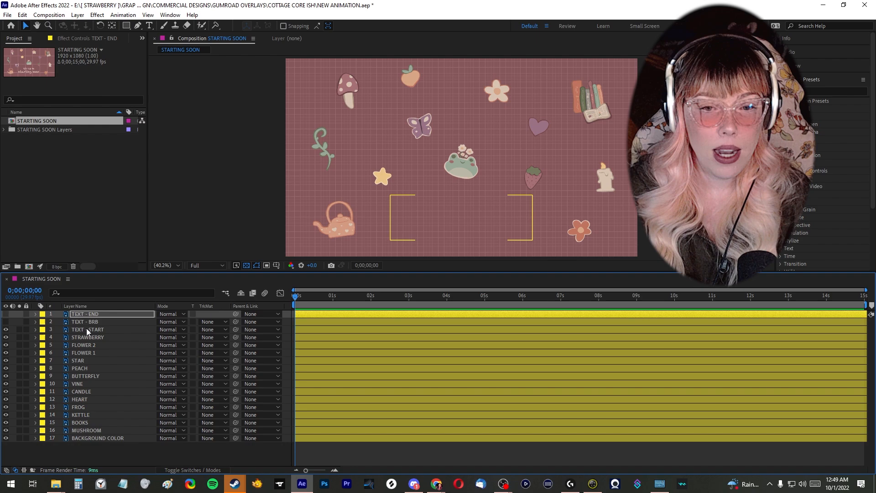
Step: Hide TEXT - START, check the fade on TEXT - BRB by scrubbing, and leave only TEXT - END visible
{"action": "left_click", "coordinate": [6, 330]}
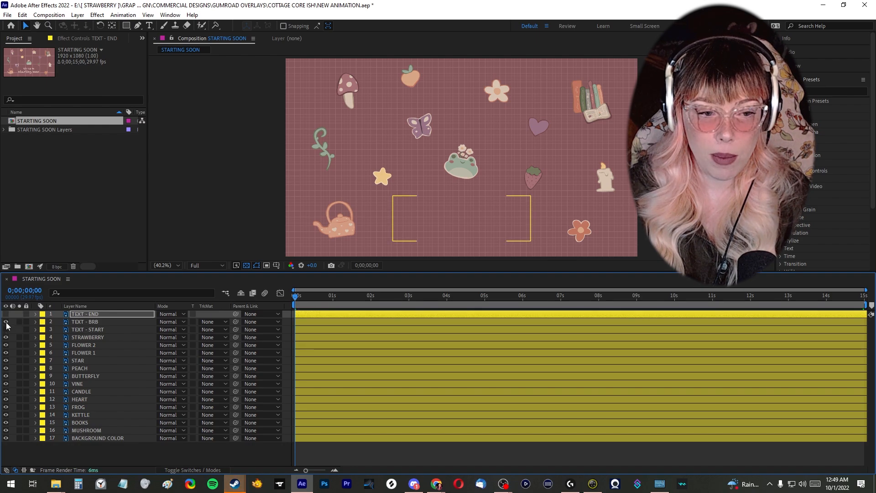
{"action": "left_click_drag", "start_coordinate": [311, 298], "coordinate": [533, 296]}
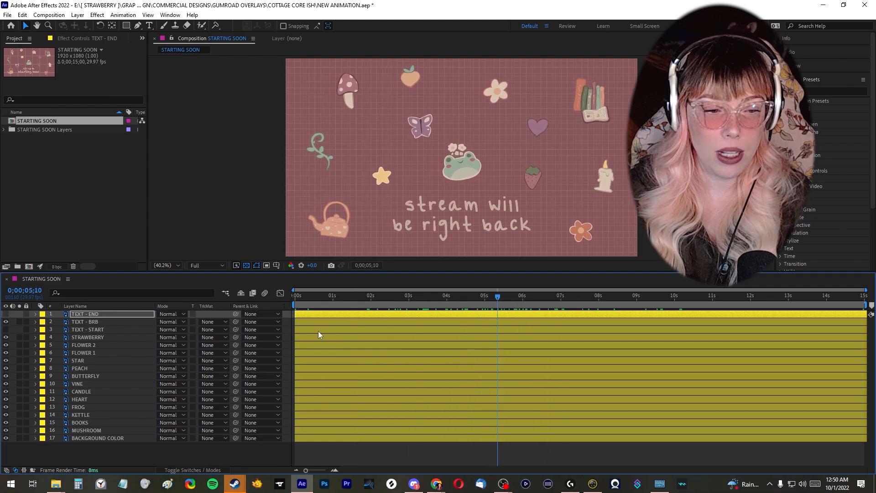
{"action": "left_click", "coordinate": [6, 322]}
{"action": "left_click", "coordinate": [6, 314]}
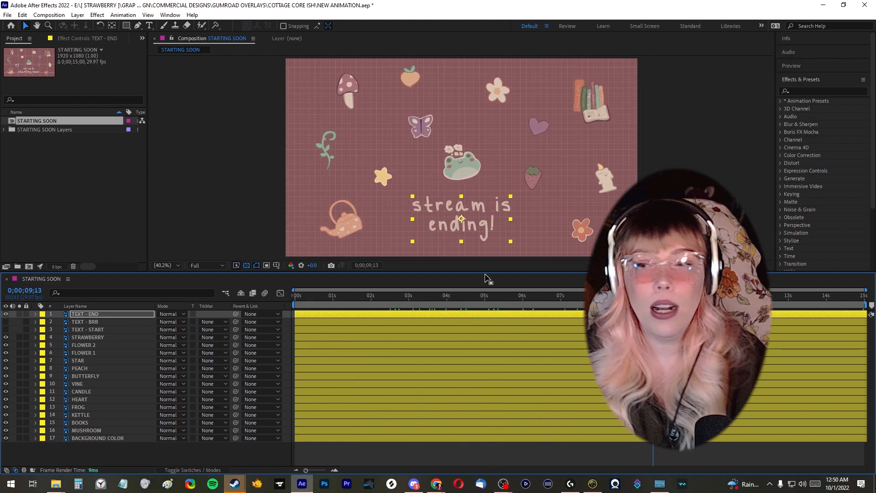
{"action": "left_click", "coordinate": [811, 90]}
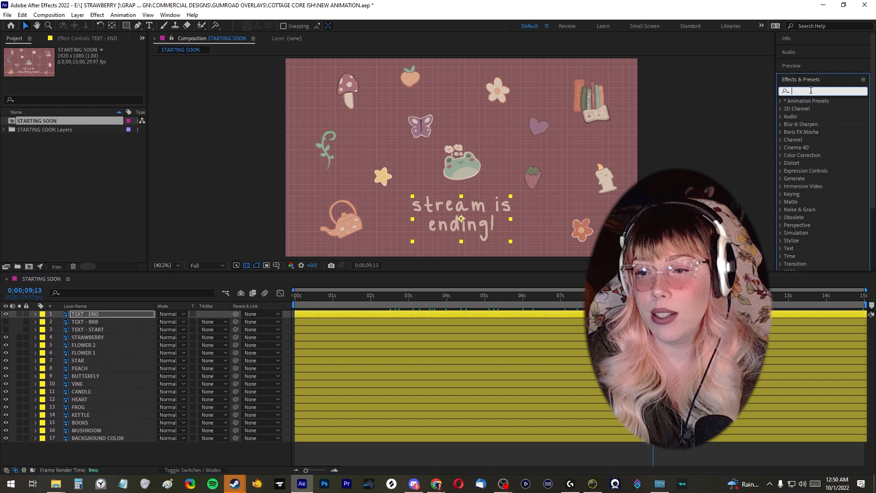
{"action": "left_click", "coordinate": [807, 80]}
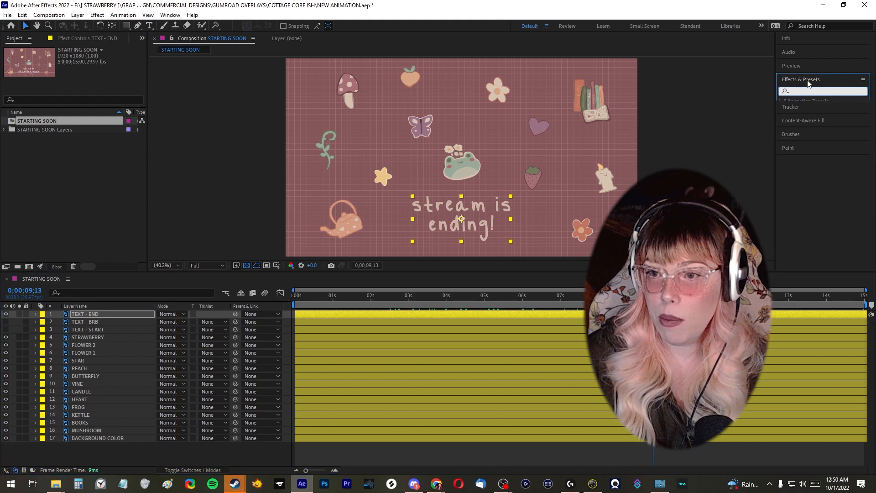
{"action": "left_click", "coordinate": [800, 81]}
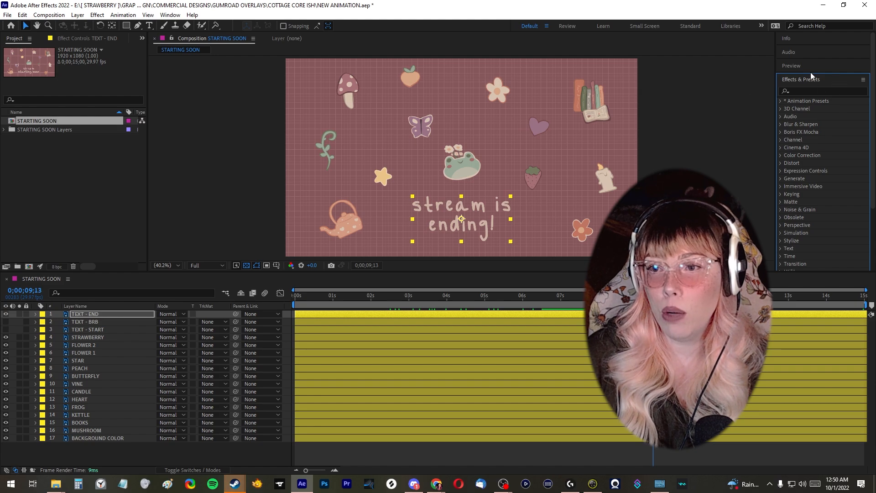
{"action": "left_click", "coordinate": [168, 16]}
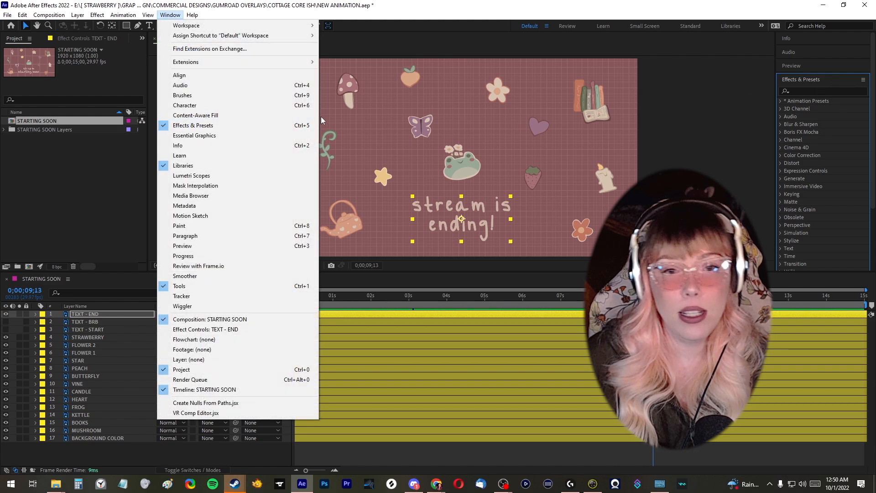
Step: Search the effects for "wave" and apply Wave Warp to the TEXT - END layer
{"action": "left_click", "coordinate": [808, 91]}
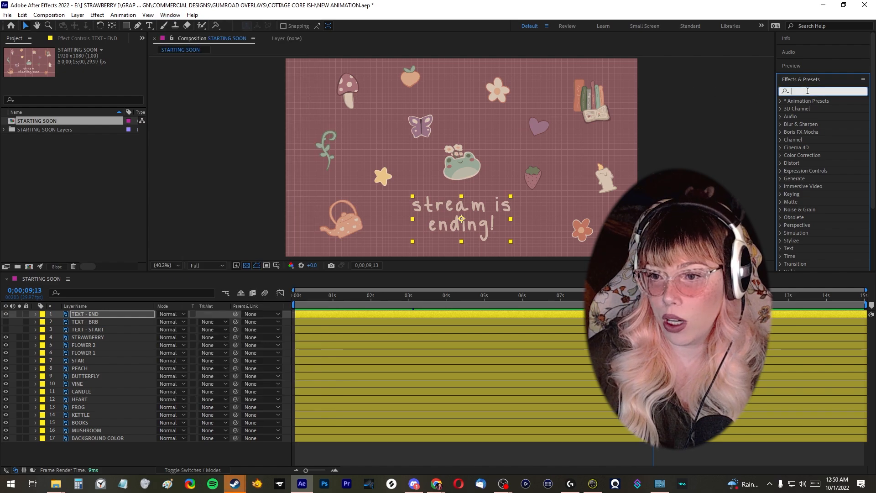
{"action": "type", "text": "wave"}
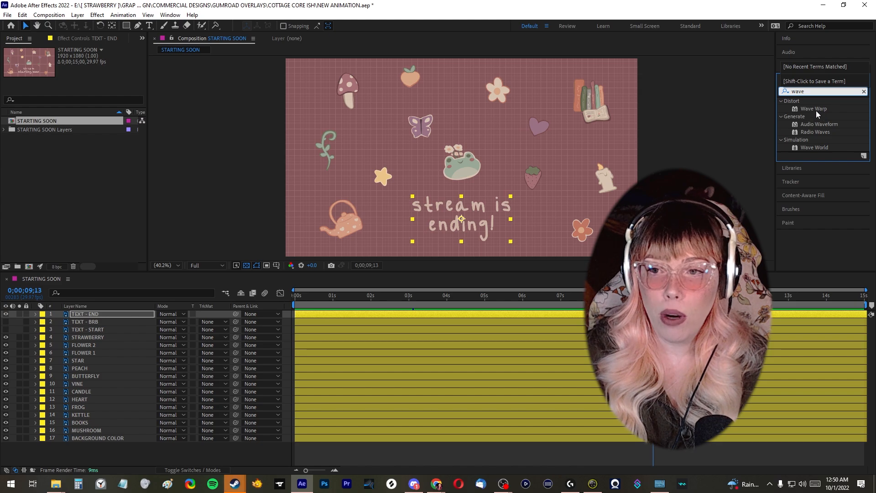
{"action": "left_click_drag", "start_coordinate": [816, 111], "coordinate": [86, 315]}
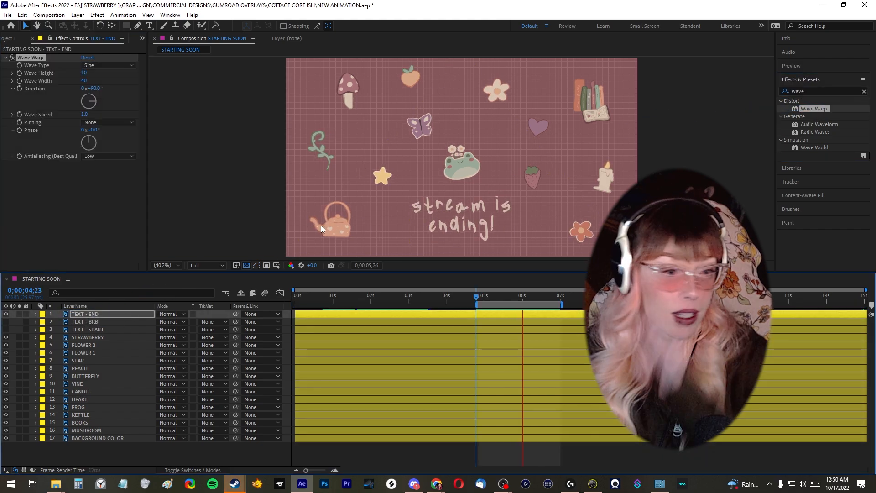
{"action": "left_click", "coordinate": [30, 59]}
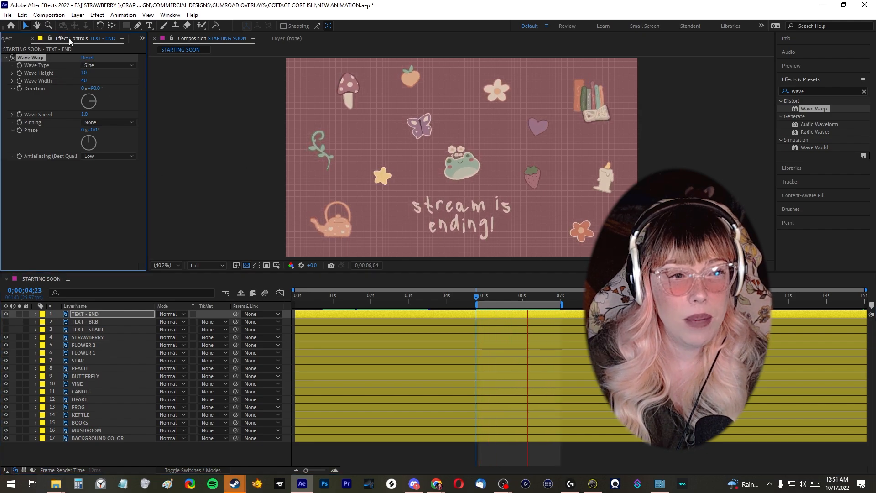
{"action": "left_click", "coordinate": [170, 15]}
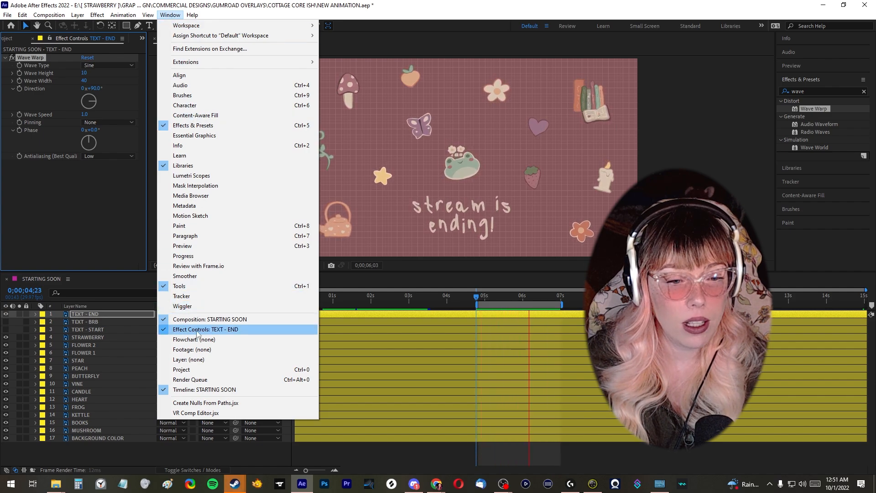
{"action": "left_click", "coordinate": [57, 190]}
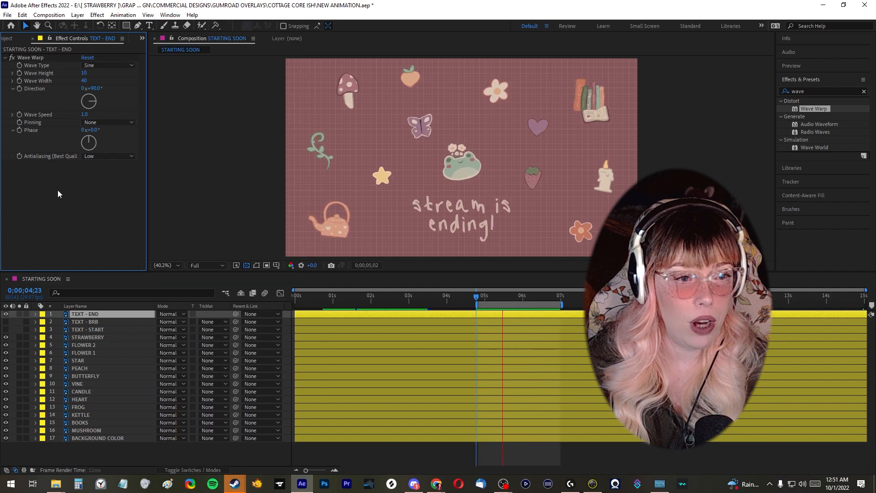
Step: Set the Wave Width of TEXT - END's Wave Warp effect to 200
{"action": "left_click", "coordinate": [34, 60]}
{"action": "left_click", "coordinate": [86, 73]}
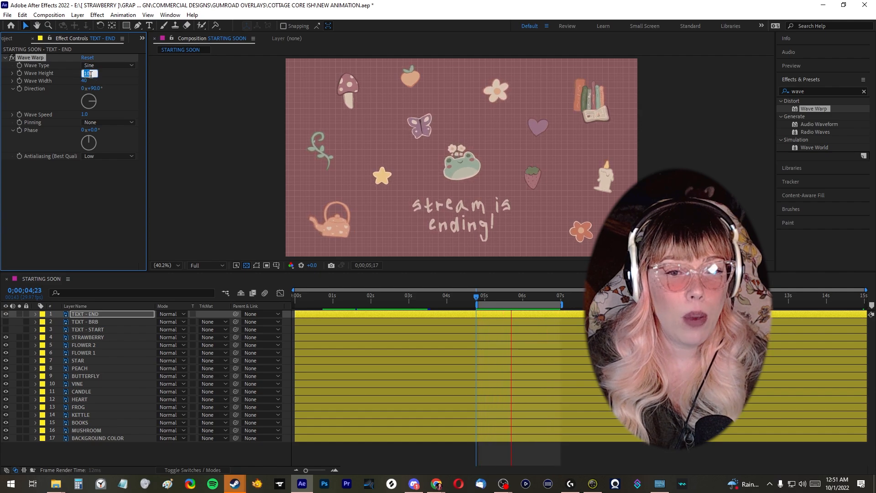
{"action": "left_click", "coordinate": [88, 80]}
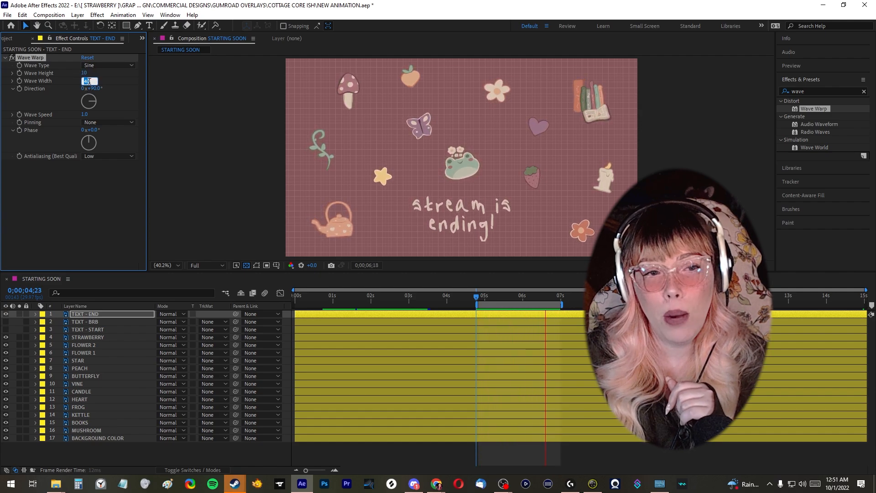
{"action": "type", "text": "200"}
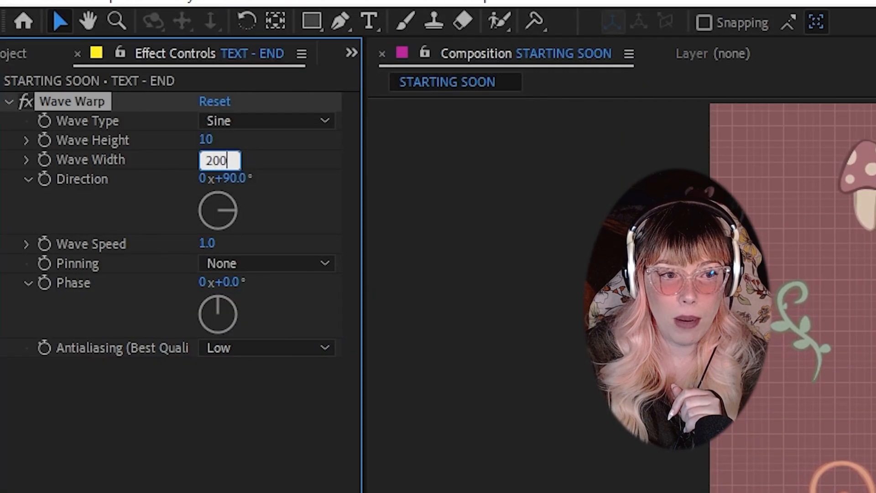
{"action": "key", "text": "Return"}
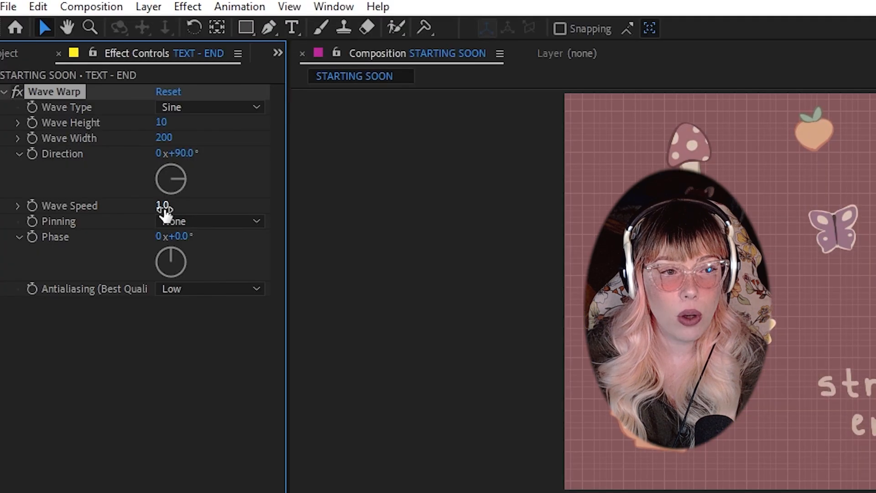
Step: Slow the Wave Warp on TEXT - END to a Wave Speed of 0.4 and set its Wave Height to 6
{"action": "left_click", "coordinate": [85, 115]}
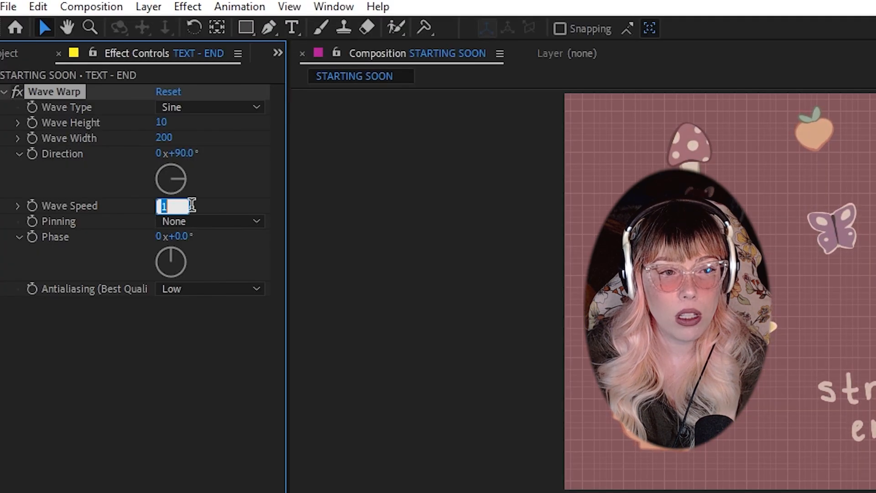
{"action": "type", "text": "0.4"}
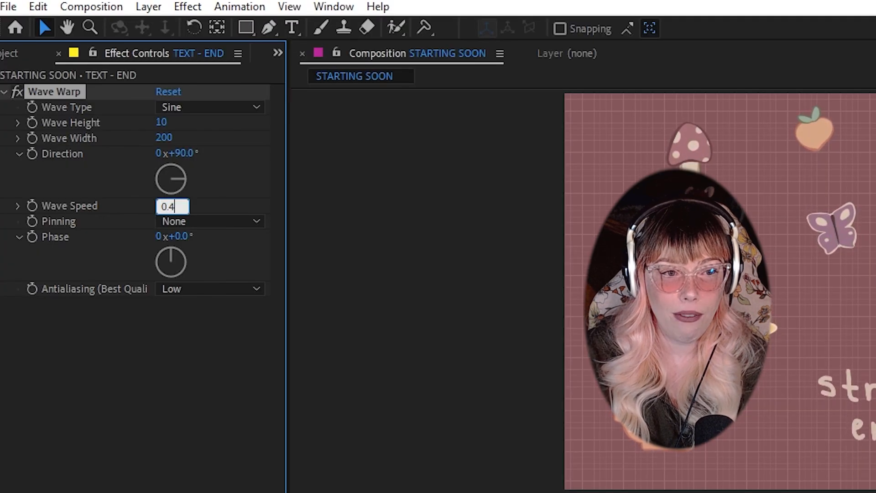
{"action": "key", "text": "Return"}
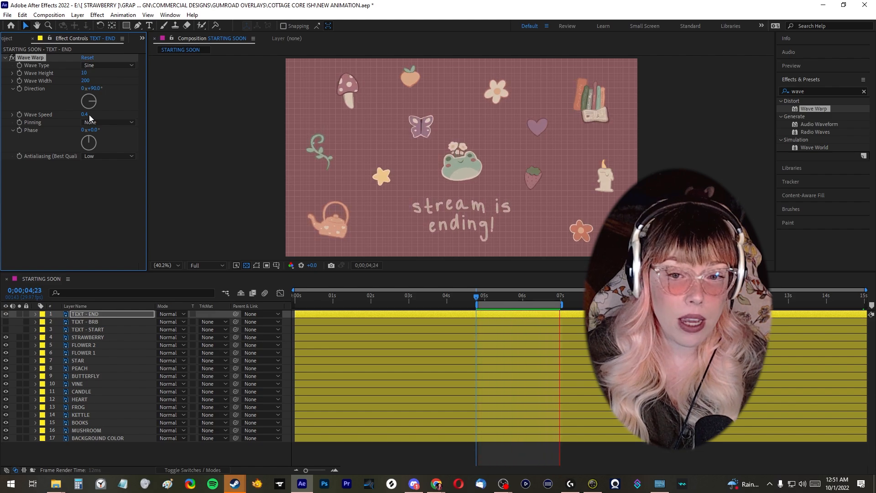
{"action": "left_click", "coordinate": [84, 74]}
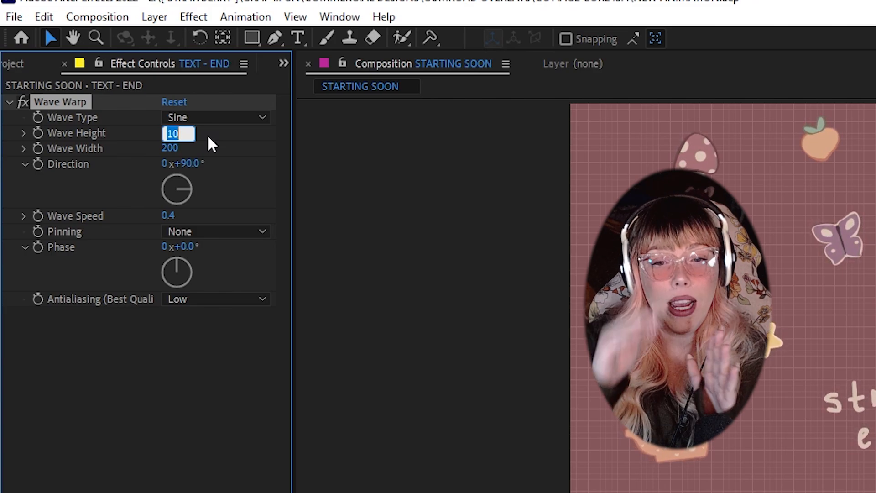
{"action": "type", "text": "6"}
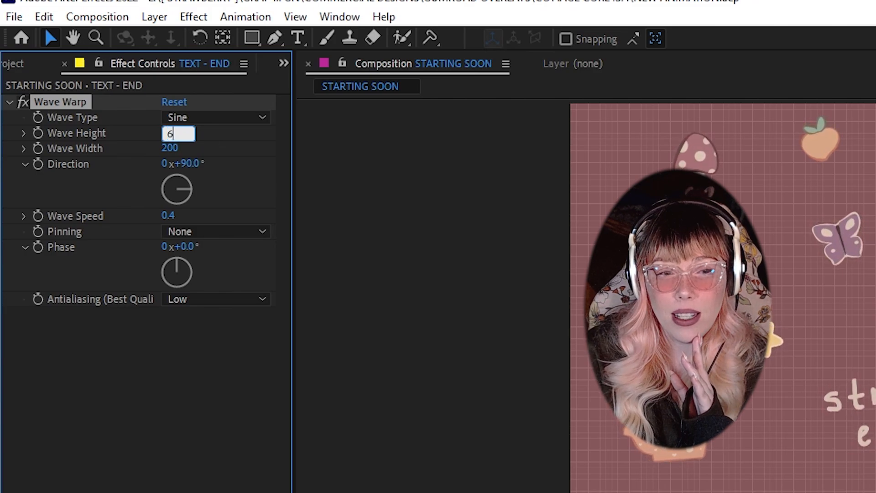
{"action": "key", "text": "Return"}
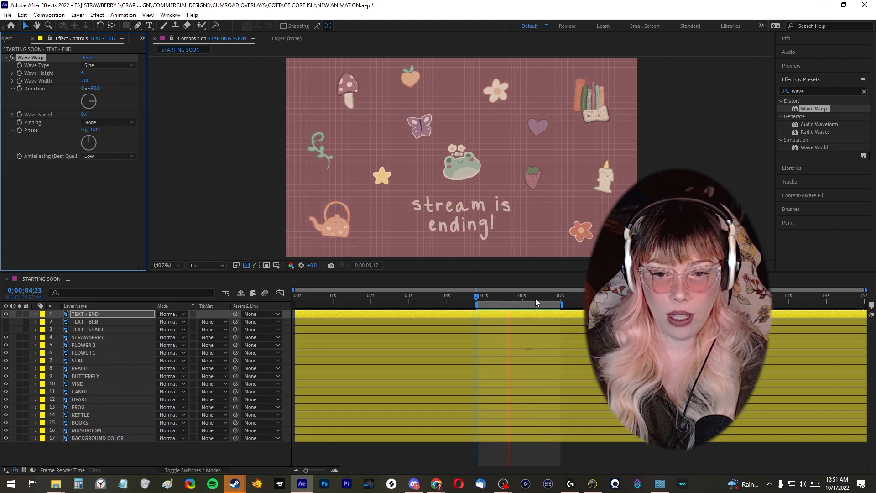
Step: Extend the work area to the end of the 15-second composition and preview the waving TEXT - END
{"action": "left_click_drag", "start_coordinate": [561, 305], "coordinate": [625, 304]}
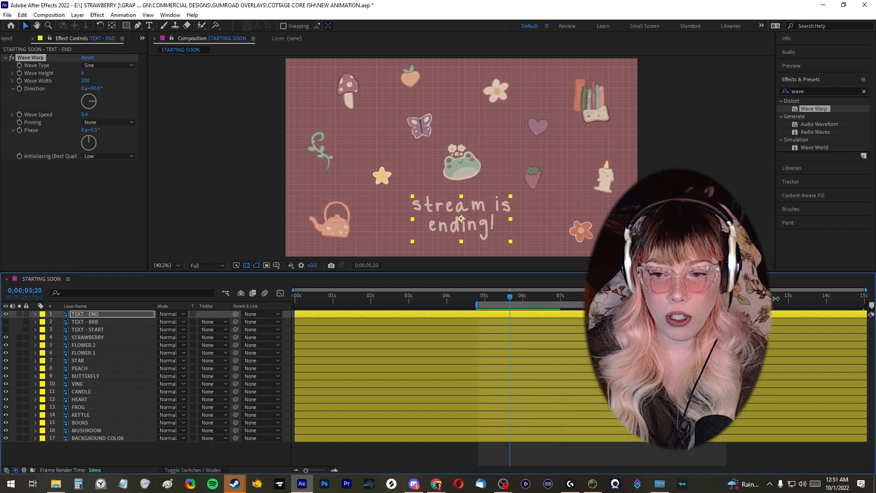
{"action": "left_click_drag", "start_coordinate": [776, 299], "coordinate": [852, 304]}
{"action": "left_click_drag", "start_coordinate": [808, 301], "coordinate": [823, 302]}
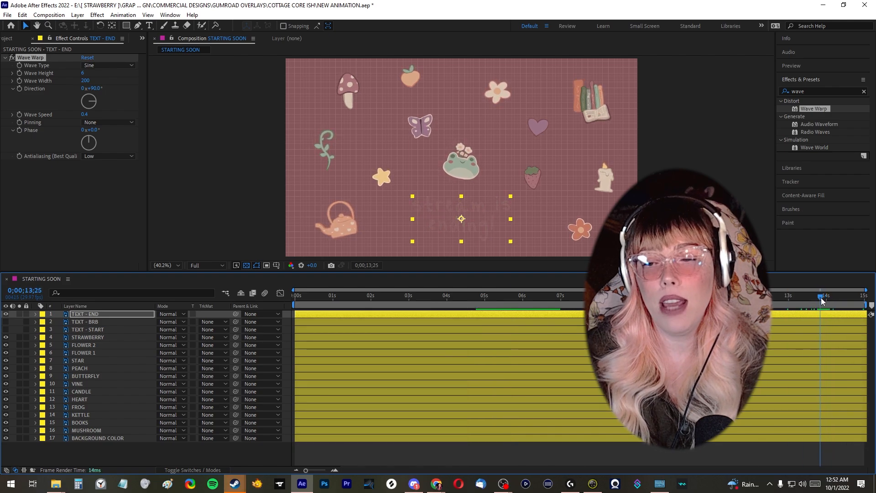
{"action": "key", "text": "space"}
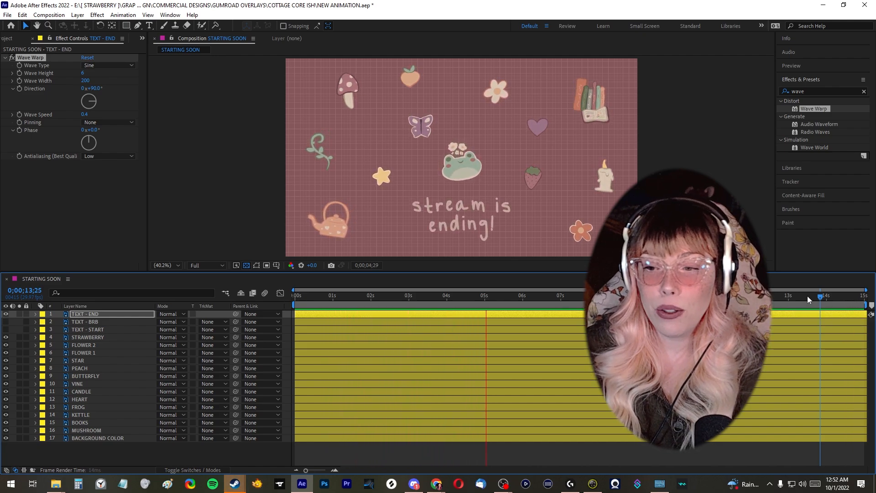
Step: Scrub through the last second of the composition and play it back to check how the ending text fades and loops
{"action": "left_click", "coordinate": [824, 298]}
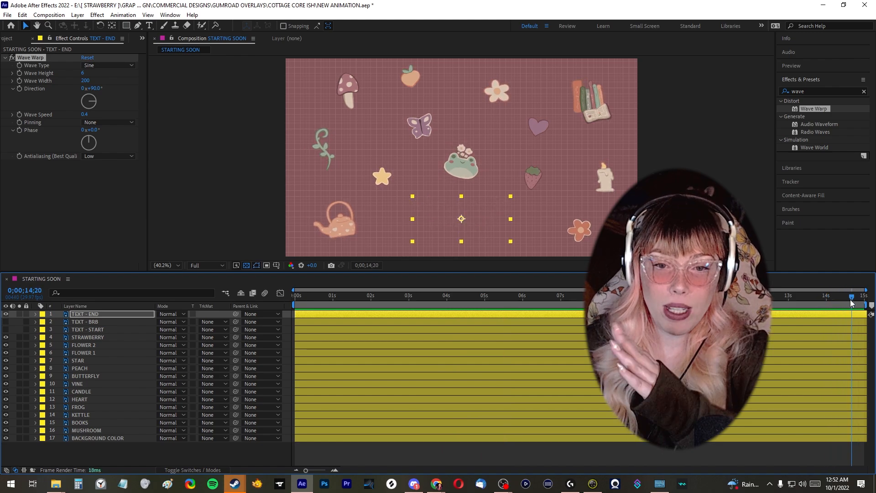
{"action": "left_click_drag", "start_coordinate": [851, 304], "coordinate": [845, 302]}
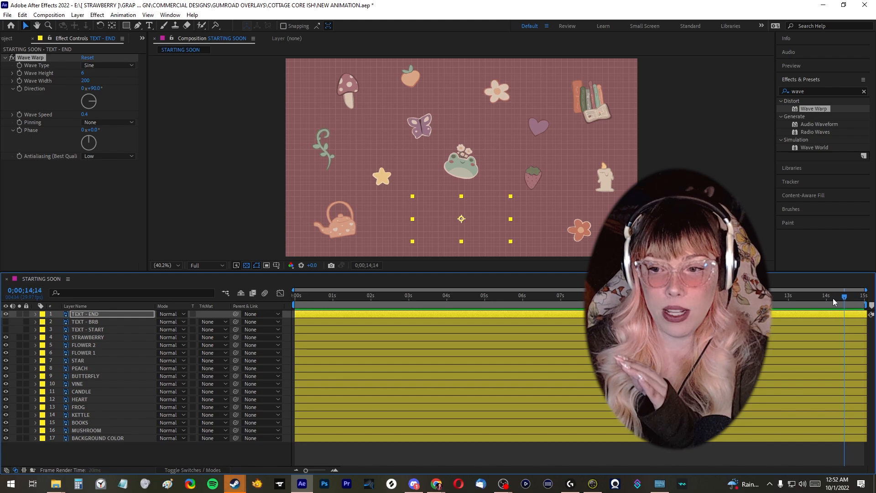
{"action": "left_click", "coordinate": [863, 301]}
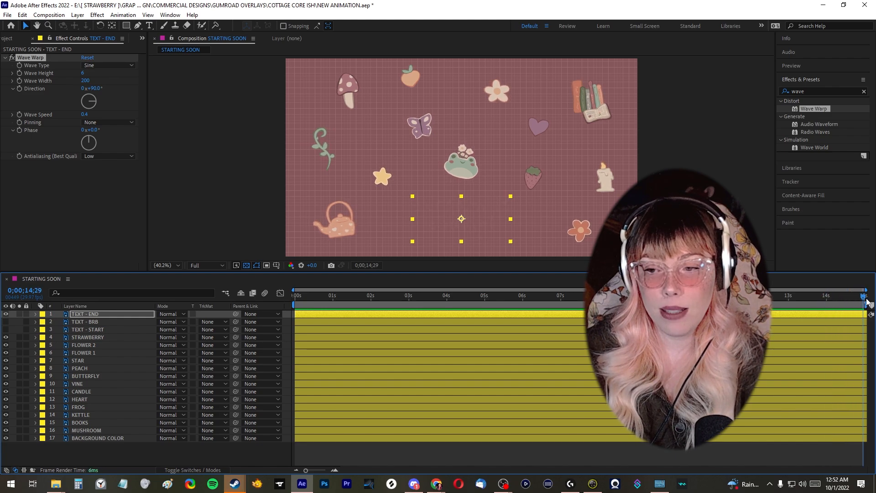
{"action": "left_click_drag", "start_coordinate": [833, 299], "coordinate": [470, 301]}
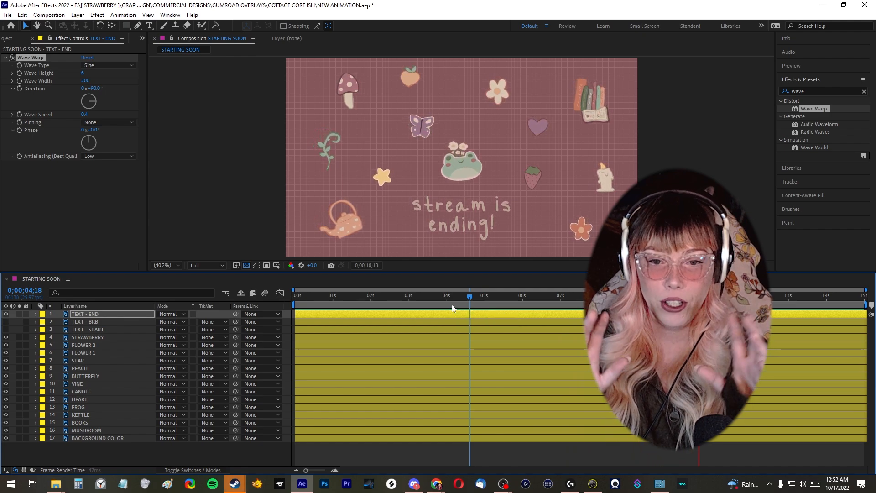
{"action": "left_click", "coordinate": [425, 297]}
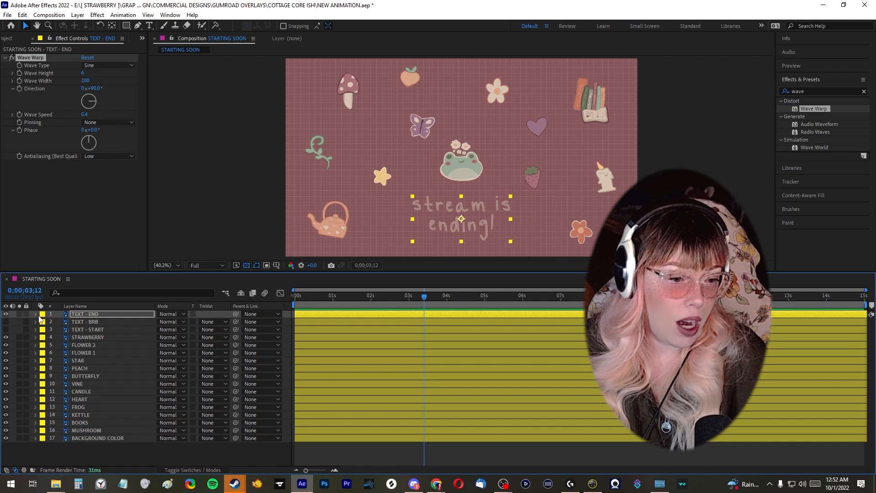
Step: Copy the Wave Warp effect from TEXT - END to TEXT - BRB, showing only TEXT - BRB, and preview the result
{"action": "left_click", "coordinate": [31, 58]}
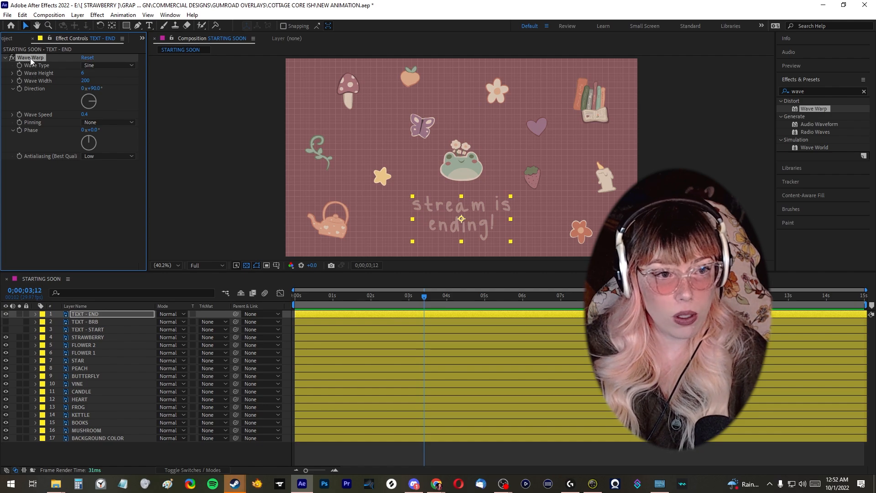
{"action": "left_click", "coordinate": [8, 322]}
{"action": "left_click", "coordinate": [6, 322]}
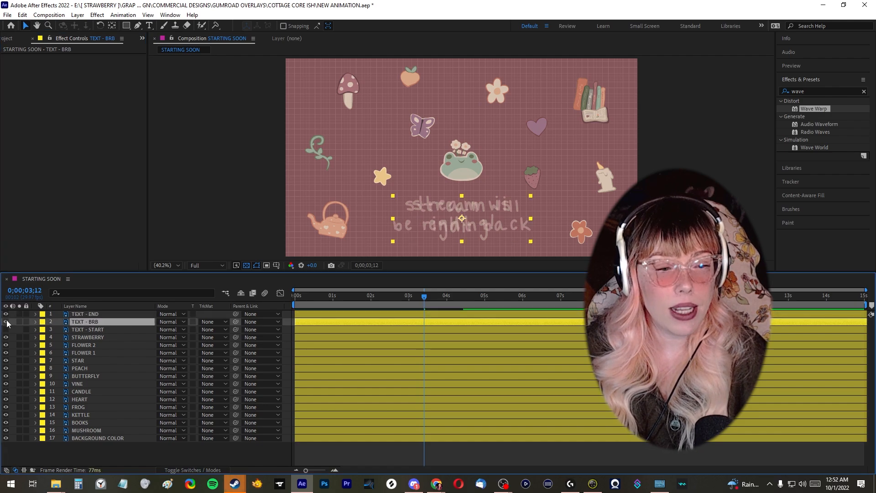
{"action": "left_click", "coordinate": [6, 314]}
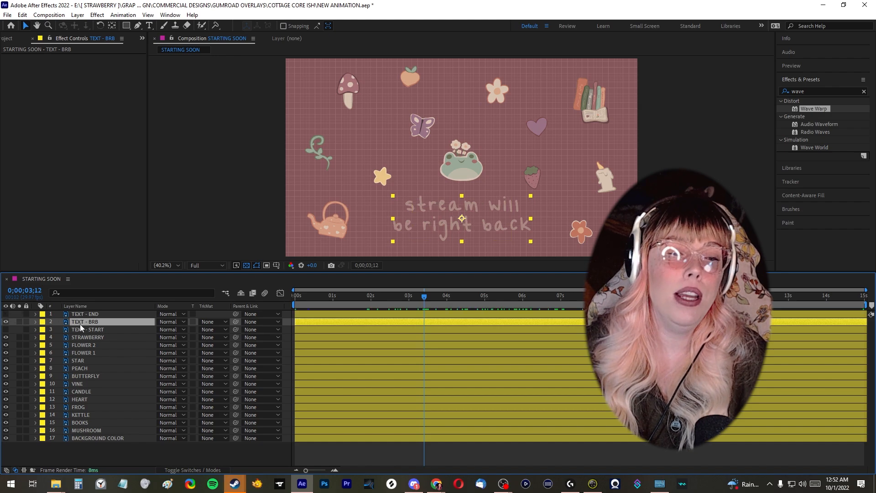
{"action": "key", "text": "ctrl+v"}
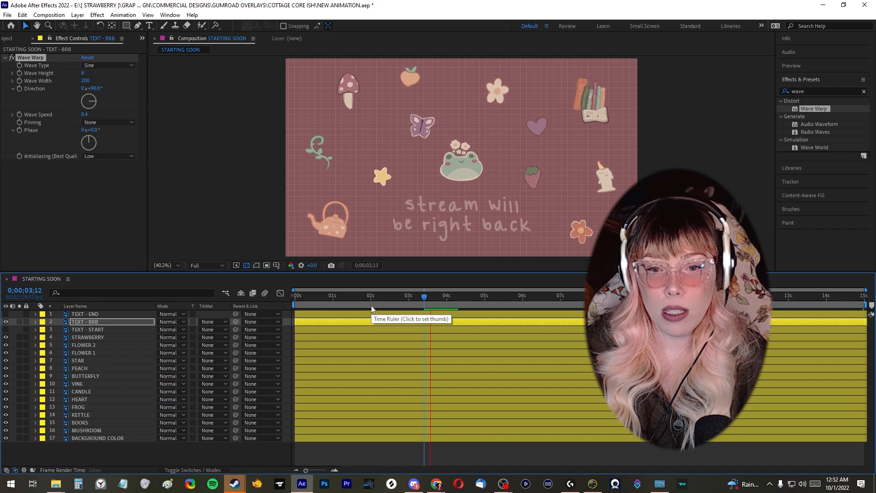
{"action": "key", "text": "space"}
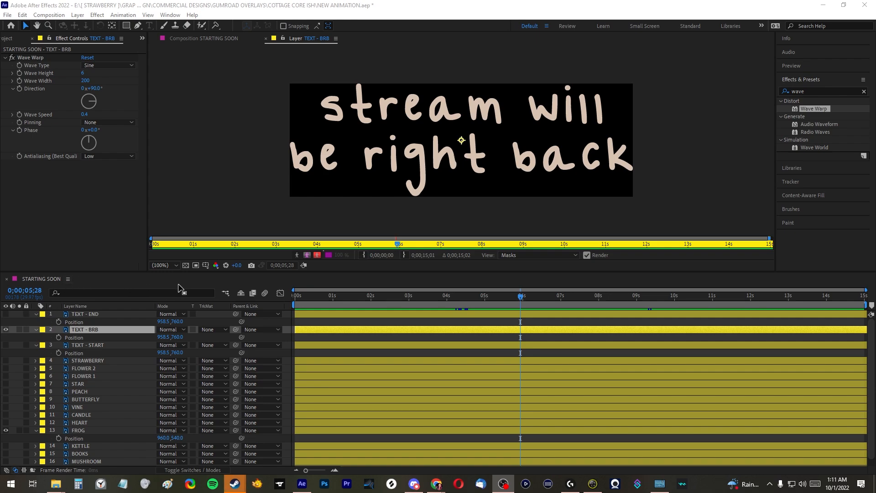
Step: Inspect the TEXT - BRB lettering up close in the composition, scrubbing around 6 seconds to examine its edges for clipping
{"action": "left_click", "coordinate": [299, 306]}
{"action": "scroll", "coordinate": [443, 234], "scroll_direction": "up", "scroll_amount": 2}
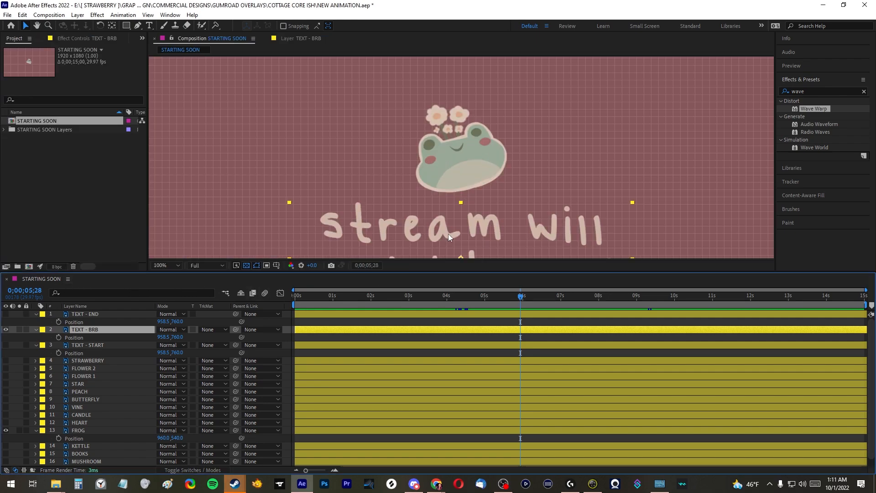
{"action": "left_click_drag", "start_coordinate": [679, 226], "coordinate": [672, 142]}
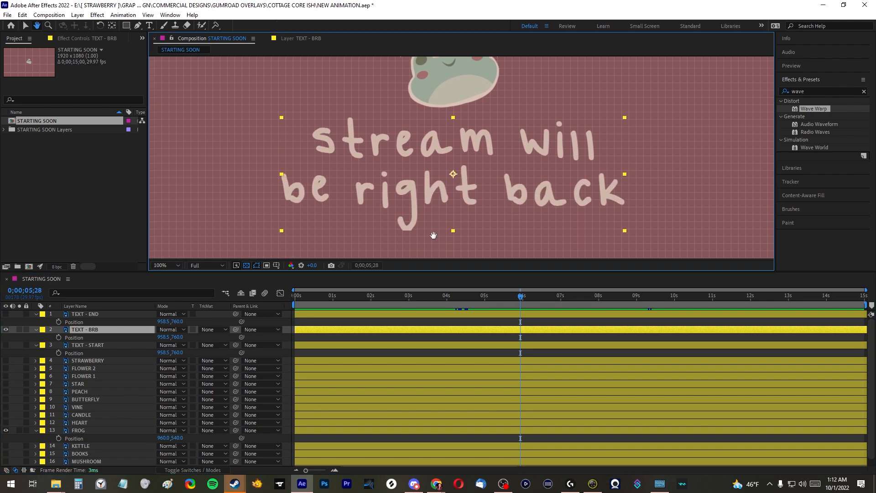
{"action": "left_click", "coordinate": [510, 297]}
{"action": "left_click", "coordinate": [517, 299]}
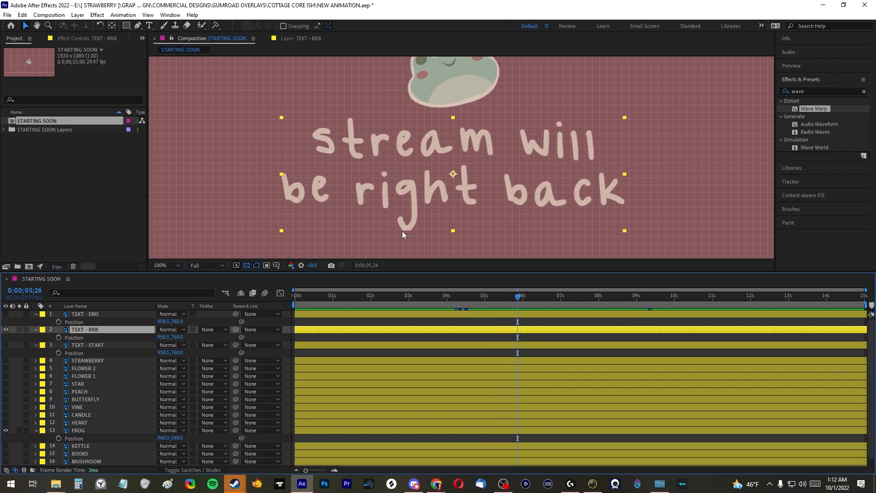
{"action": "left_click", "coordinate": [523, 297]}
{"action": "mouse_move", "coordinate": [530, 303]}
{"action": "left_mouse_down"}
{"action": "mouse_move", "coordinate": [564, 303]}
{"action": "mouse_move", "coordinate": [456, 297]}
{"action": "mouse_move", "coordinate": [545, 300]}
{"action": "left_mouse_up"}
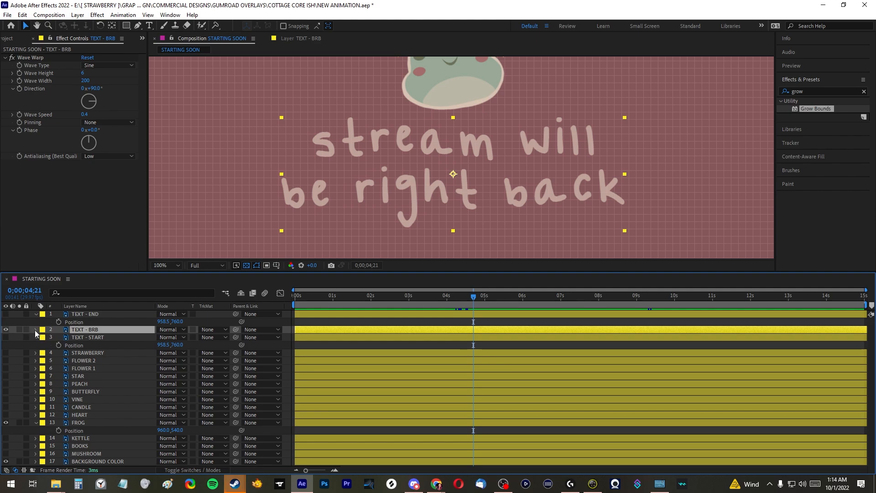
Step: Search the effects for "grow", apply Grow Bounds to TEXT - BRB and place it above Wave Warp
{"action": "left_click", "coordinate": [36, 330]}
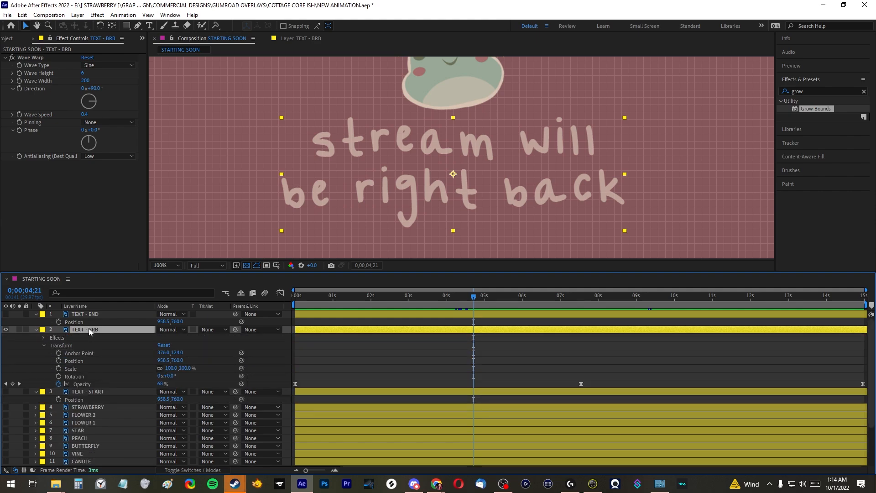
{"action": "key", "text": "space"}
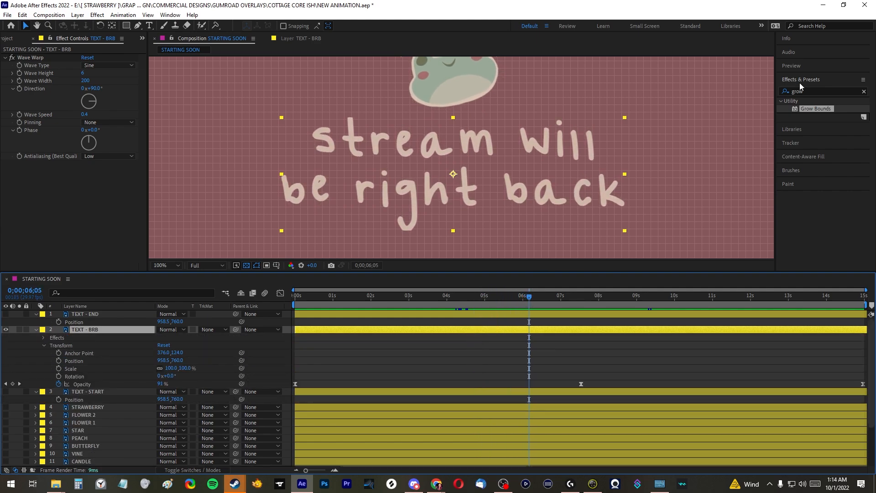
{"action": "left_click", "coordinate": [799, 81]}
{"action": "left_click", "coordinate": [798, 81]}
{"action": "left_click_drag", "start_coordinate": [807, 92], "coordinate": [785, 90]}
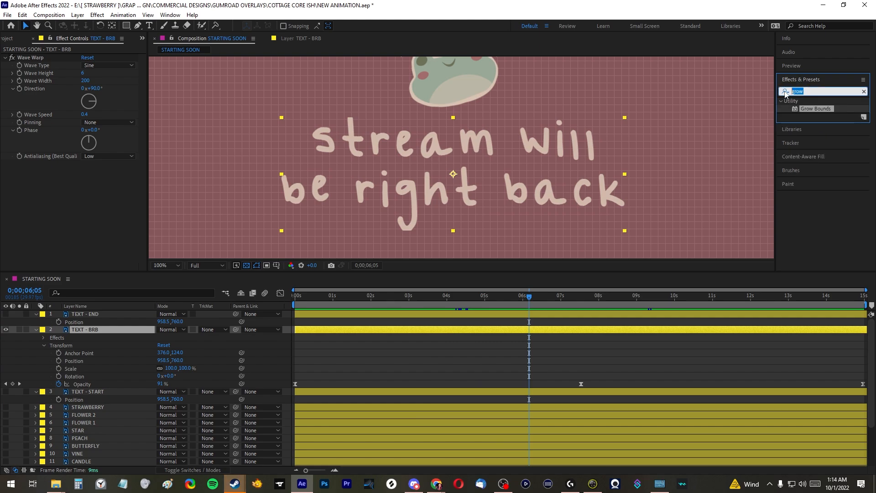
{"action": "type", "text": "grown"}
{"action": "key", "text": "BackSpace"}
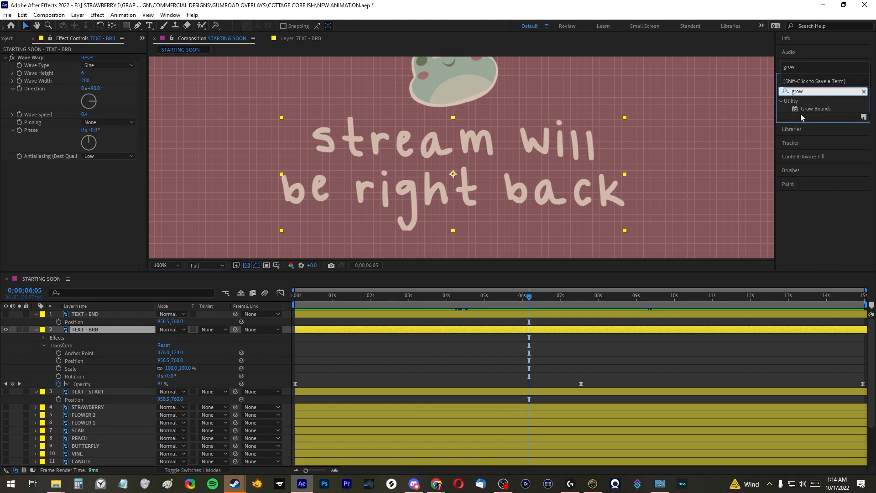
{"action": "left_click_drag", "start_coordinate": [810, 110], "coordinate": [94, 329]}
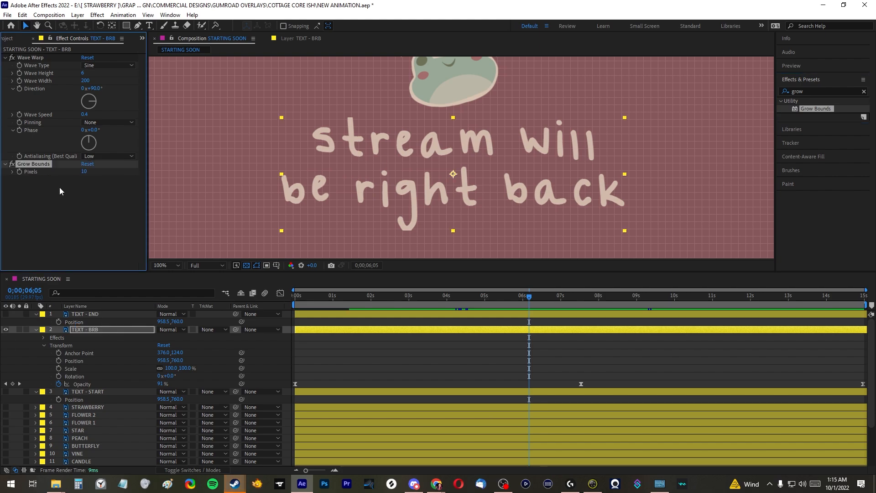
{"action": "left_click_drag", "start_coordinate": [33, 165], "coordinate": [27, 58]}
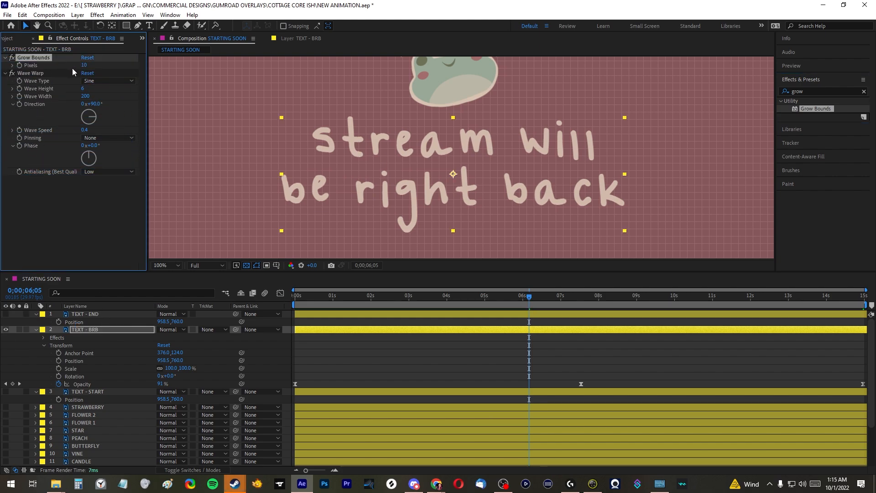
Step: Set the Pixels value of TEXT - BRB's Grow Bounds to 5, scrubbing to check the text edges
{"action": "left_click", "coordinate": [85, 65]}
{"action": "left_click_drag", "start_coordinate": [582, 298], "coordinate": [517, 299]}
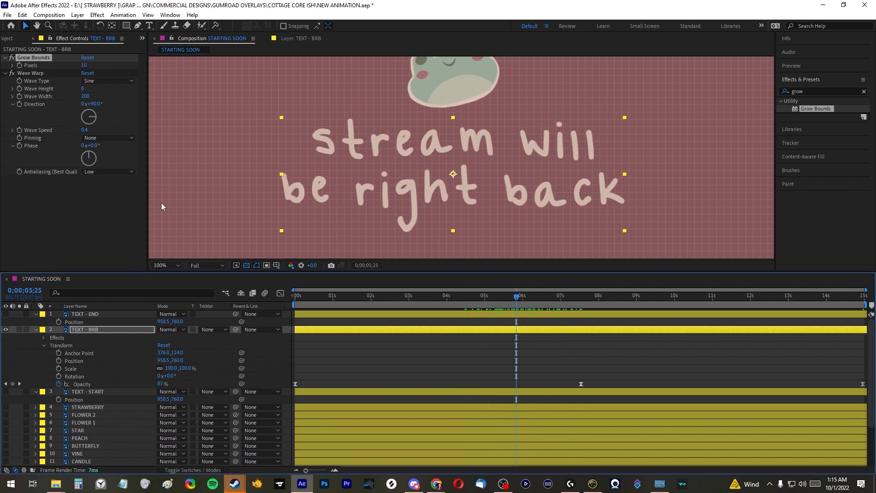
{"action": "left_click_drag", "start_coordinate": [84, 65], "coordinate": [73, 66]}
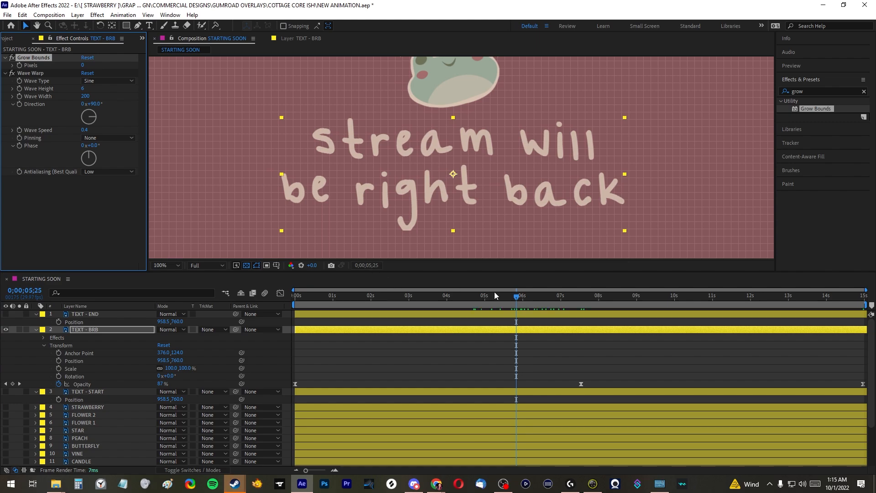
{"action": "left_click_drag", "start_coordinate": [488, 299], "coordinate": [531, 299]}
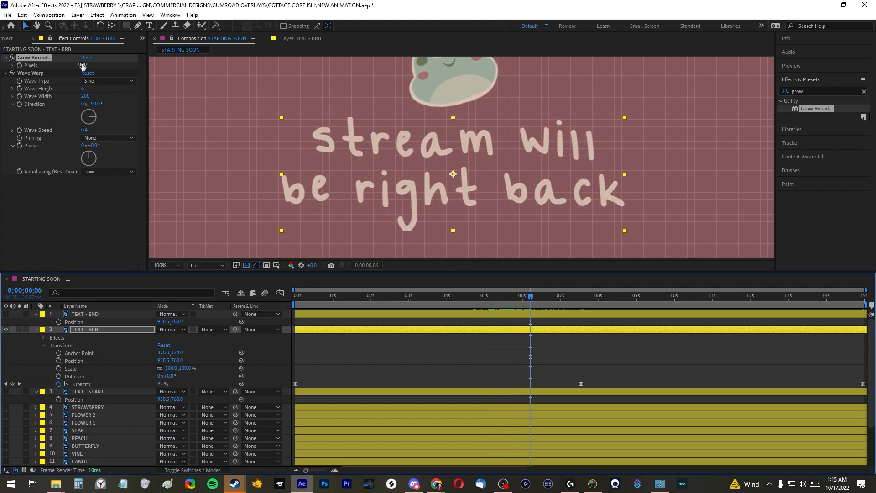
{"action": "left_click_drag", "start_coordinate": [83, 65], "coordinate": [86, 65]}
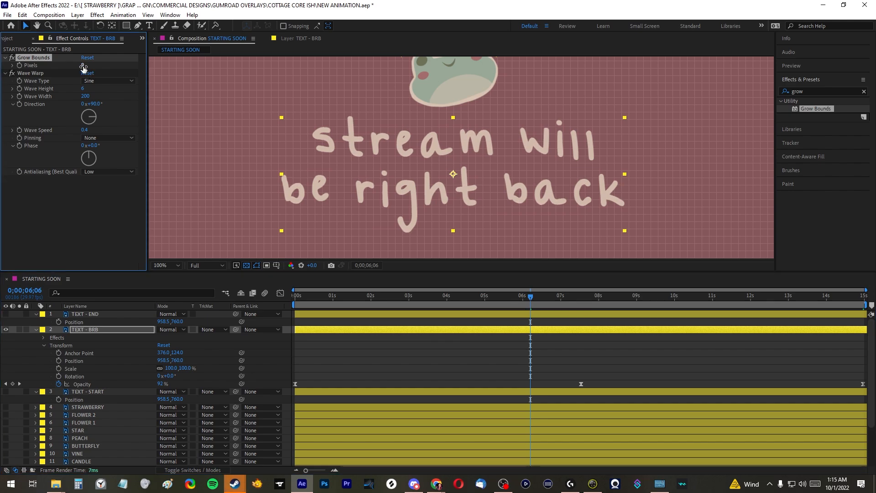
{"action": "mouse_move", "coordinate": [491, 299]}
{"action": "left_mouse_down"}
{"action": "mouse_move", "coordinate": [562, 299]}
{"action": "mouse_move", "coordinate": [483, 298]}
{"action": "left_mouse_up"}
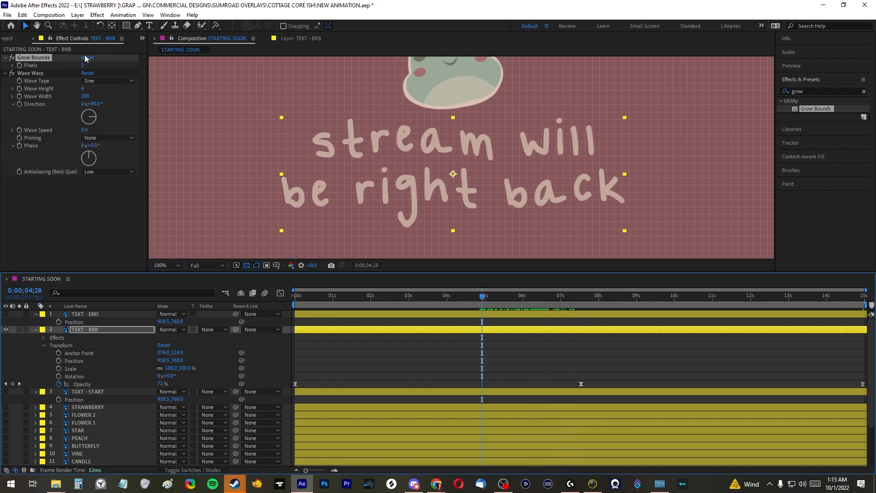
Step: Copy Grow Bounds from TEXT - BRB to TEXT - END and place it above Wave Warp
{"action": "left_click", "coordinate": [40, 66]}
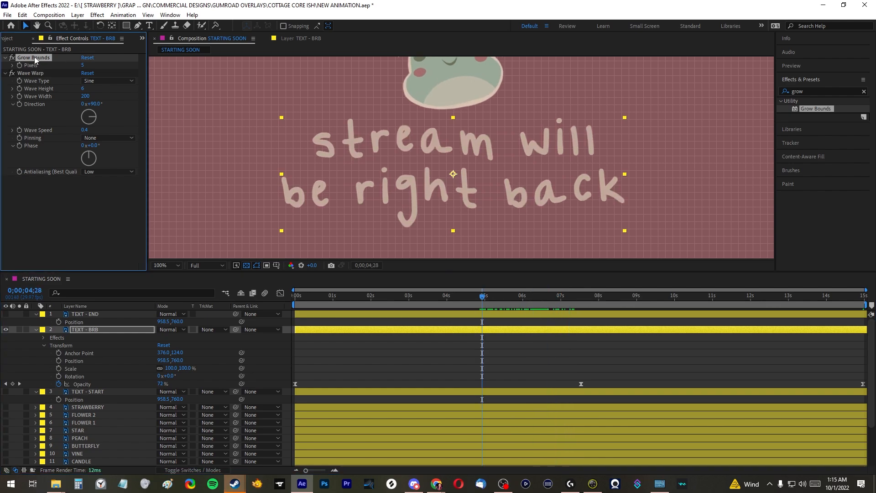
{"action": "left_click", "coordinate": [77, 314]}
{"action": "key", "text": "ctrl+v"}
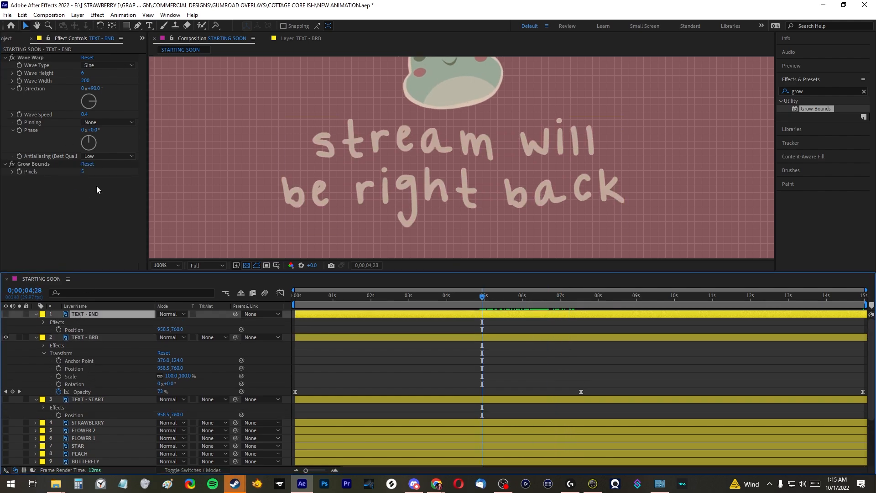
{"action": "left_click_drag", "start_coordinate": [43, 165], "coordinate": [30, 60]}
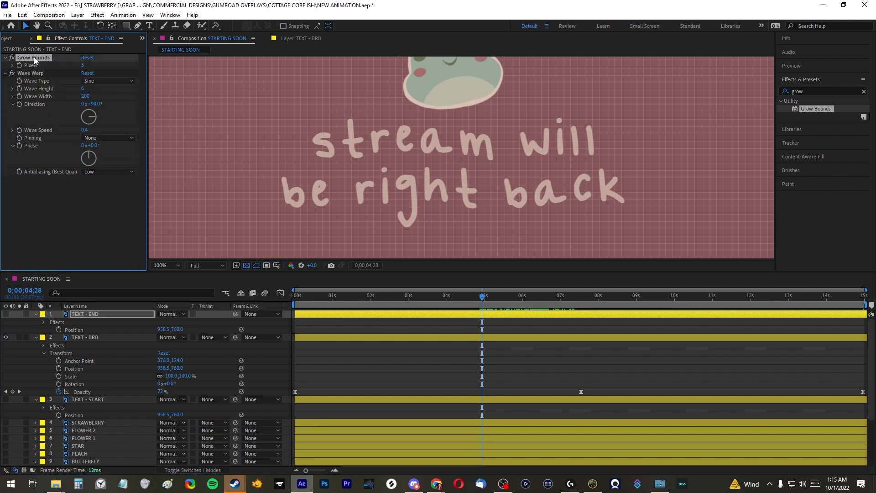
Step: Hide TEXT - BRB, show TEXT - END and scrub around 5 seconds to check its wave edges
{"action": "left_click", "coordinate": [5, 337]}
{"action": "left_click", "coordinate": [6, 314]}
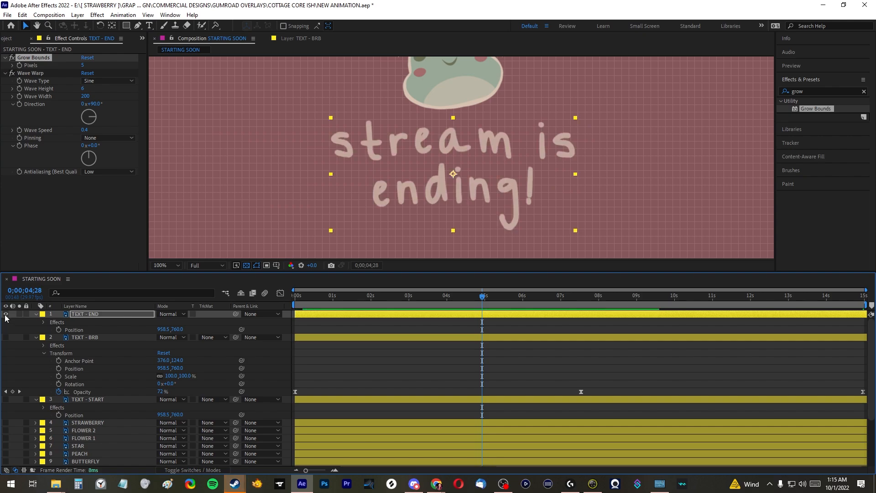
{"action": "mouse_move", "coordinate": [489, 301]}
{"action": "left_mouse_down"}
{"action": "mouse_move", "coordinate": [504, 299]}
{"action": "mouse_move", "coordinate": [434, 301]}
{"action": "mouse_move", "coordinate": [506, 302]}
{"action": "left_mouse_up"}
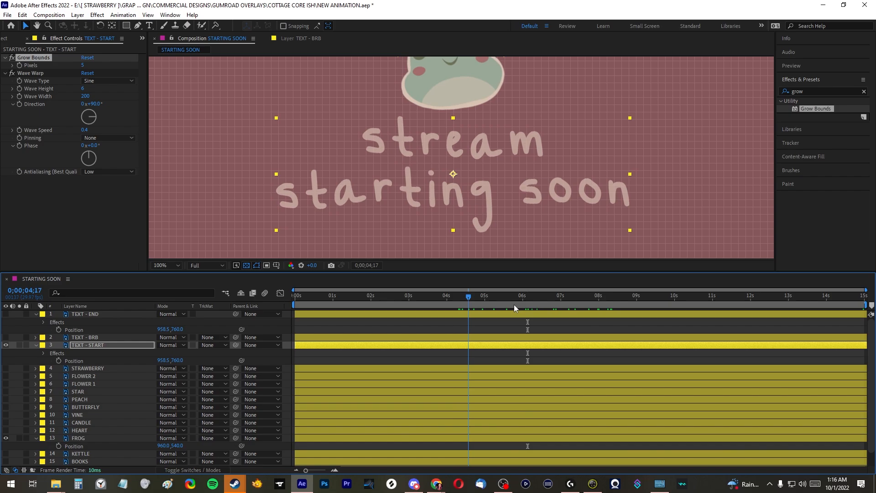
{"action": "scroll", "coordinate": [513, 183], "scroll_direction": "down", "scroll_amount": 4}
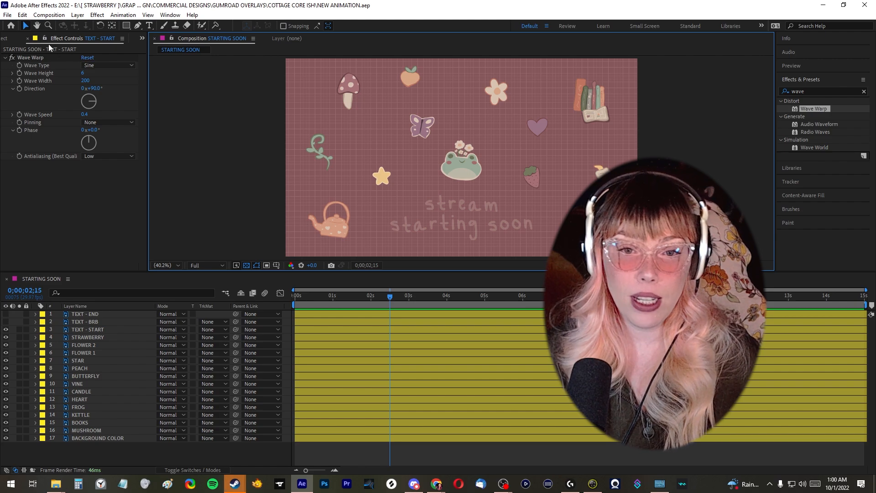
Step: Add the STARTING SOON composition with the visible TEXT - START to the Adobe Media Encoder queue
{"action": "left_click", "coordinate": [8, 15]}
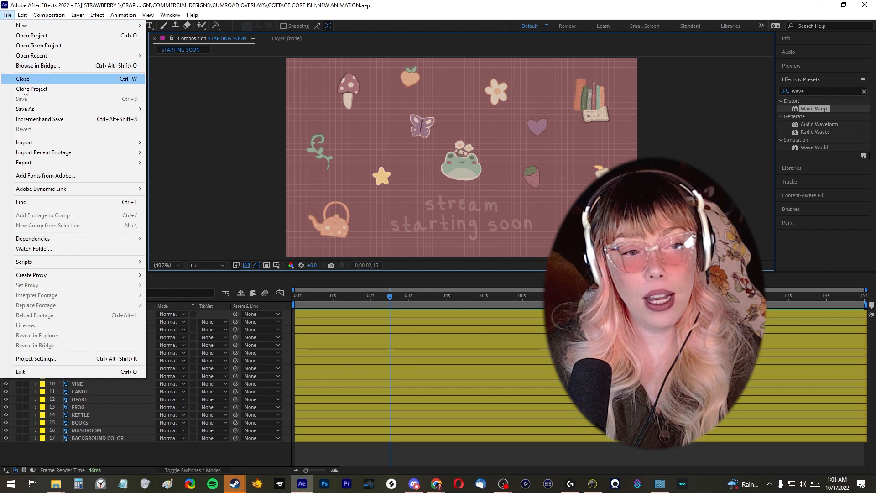
{"action": "mouse_move", "coordinate": [46, 163]}
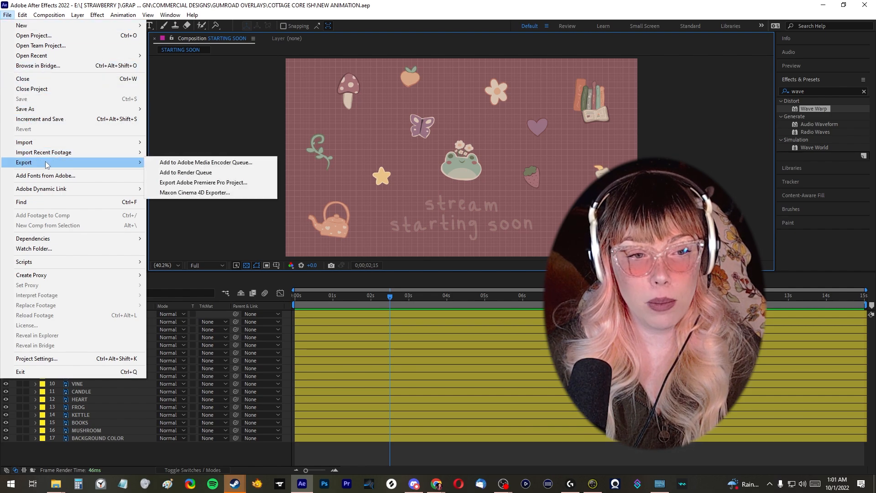
{"action": "left_click", "coordinate": [199, 164]}
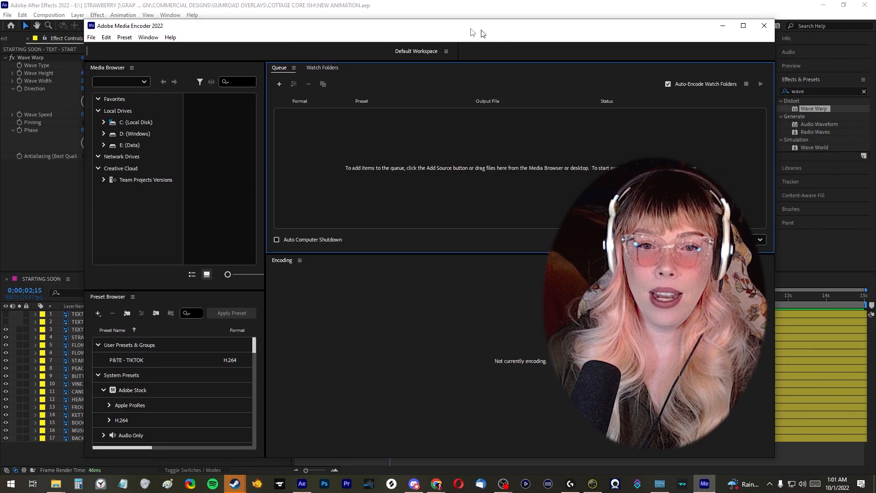
Step: Set the output format of the queued STARTING SOON composition to H.264
{"action": "left_click", "coordinate": [266, 131]}
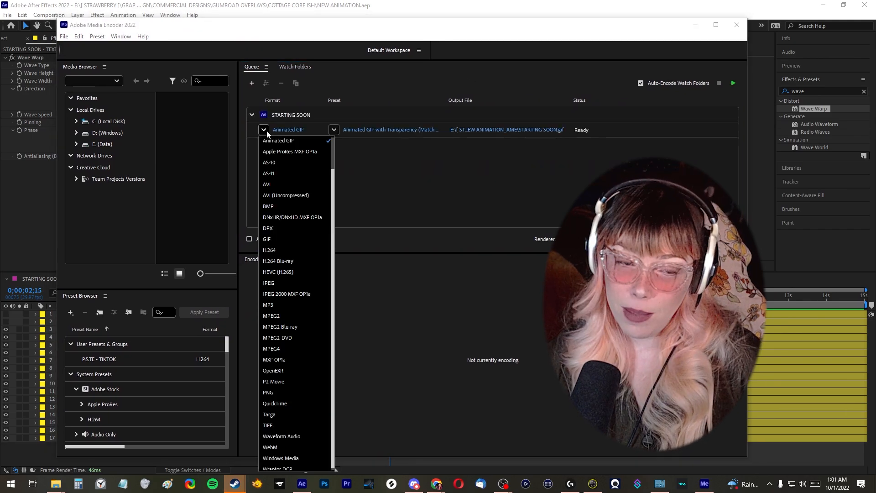
{"action": "left_click", "coordinate": [277, 132]}
{"action": "left_click", "coordinate": [264, 130]}
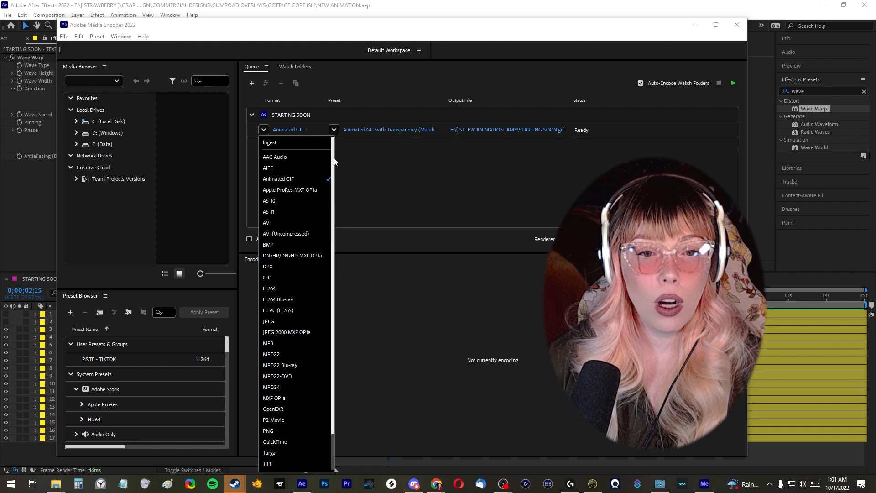
{"action": "scroll", "coordinate": [333, 441], "scroll_direction": "down", "scroll_amount": 2}
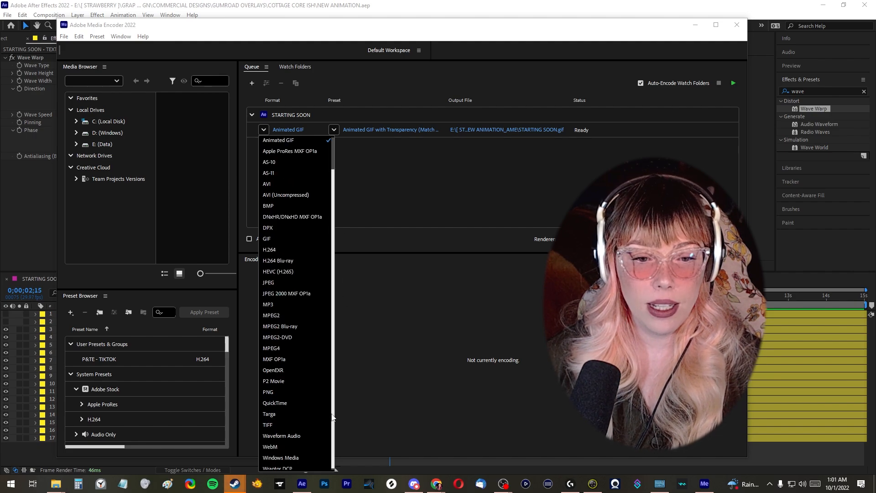
{"action": "left_click", "coordinate": [278, 251]}
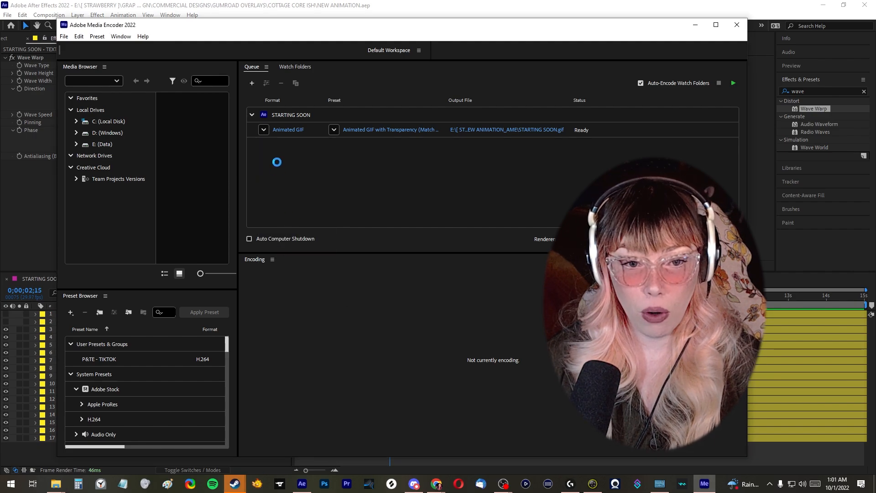
Step: Review the H.264 presets, keep Match Source - High bitrate, and open the output file setting
{"action": "left_click", "coordinate": [334, 131]}
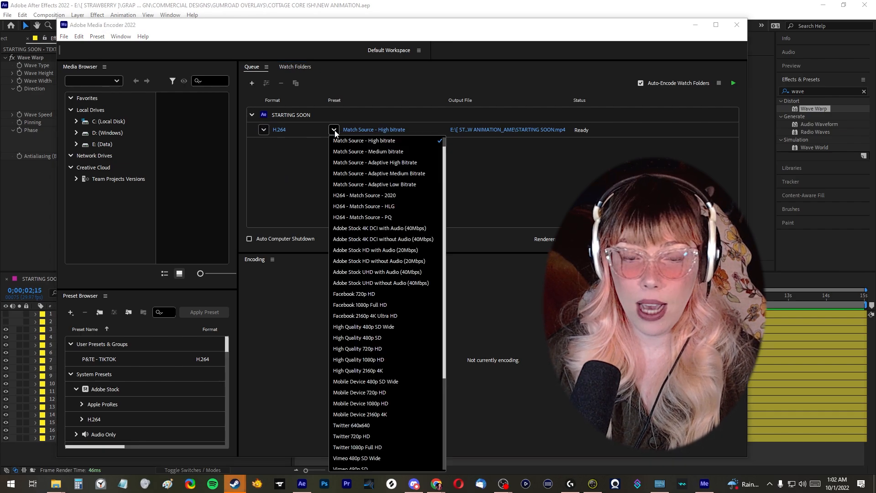
{"action": "left_click", "coordinate": [489, 160]}
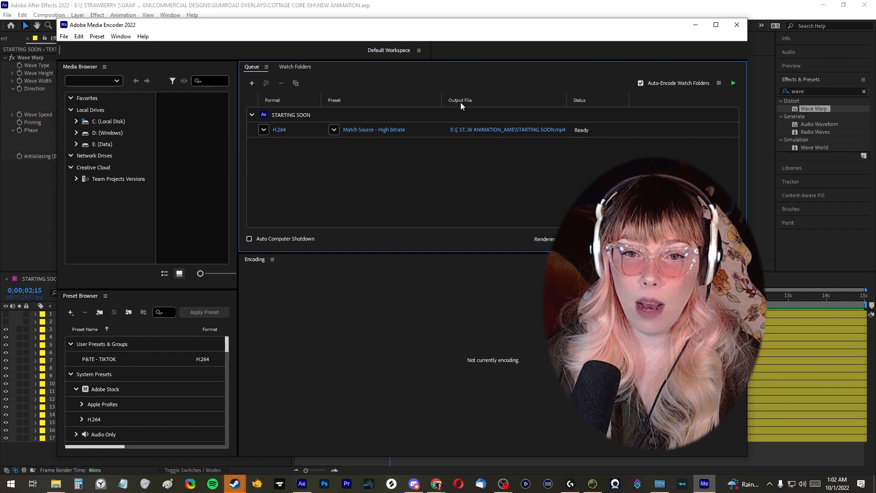
{"action": "left_click", "coordinate": [467, 130]}
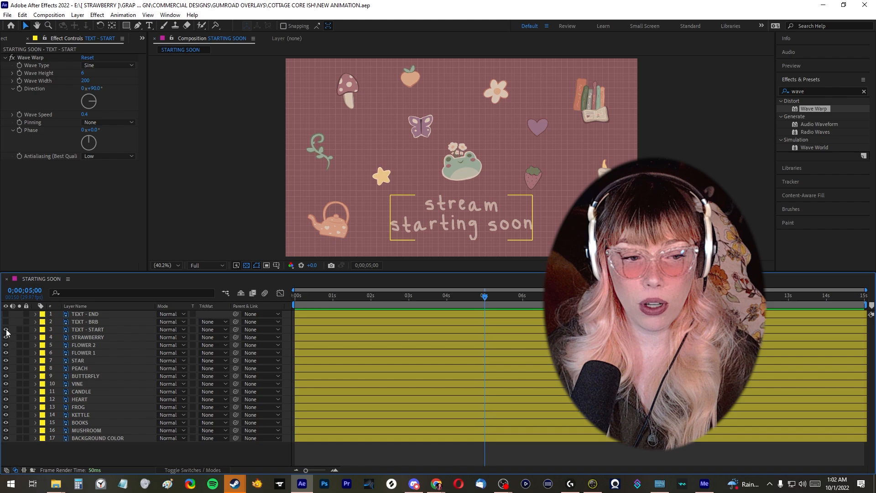
Step: Back in After Effects, hide TEXT - START, show TEXT - BRB, and add this version to the Media Encoder queue
{"action": "left_click", "coordinate": [6, 330]}
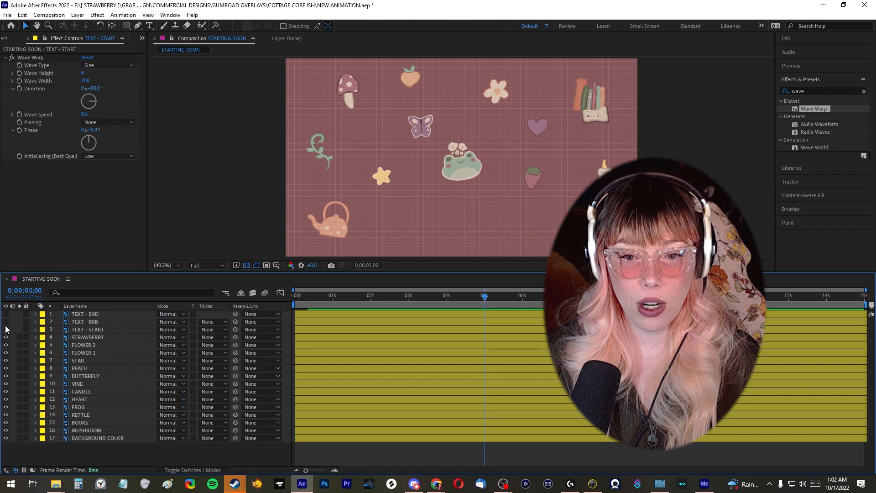
{"action": "left_click", "coordinate": [6, 322]}
{"action": "left_click", "coordinate": [7, 14]}
{"action": "mouse_move", "coordinate": [69, 162]}
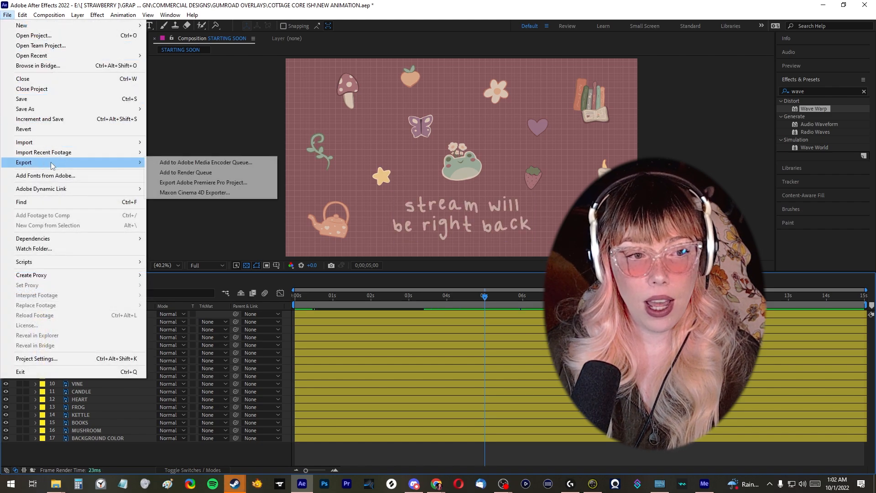
{"action": "left_click", "coordinate": [196, 164]}
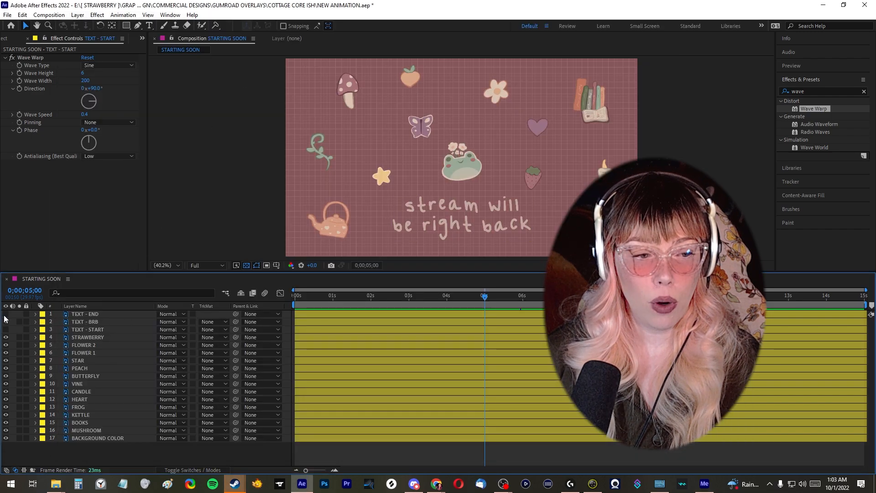
Step: Hide TEXT - BRB and show TEXT - END for the ending screen version
{"action": "left_click", "coordinate": [6, 322]}
{"action": "left_click", "coordinate": [6, 314]}
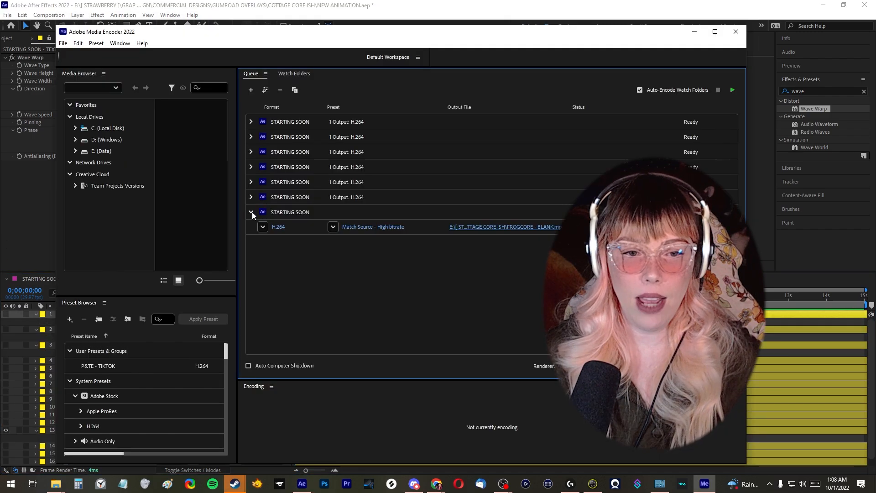
Step: Start encoding the queued H.264 outputs in Adobe Media Encoder
{"action": "left_click", "coordinate": [733, 91]}
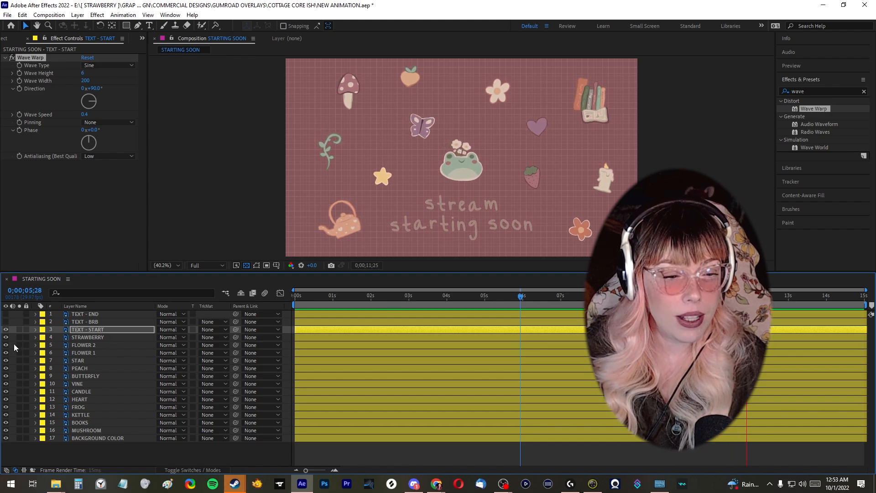
Step: Hide every decoration layer from STRAWBERRY to MUSHROOM except FROG, leaving TEXT - START and BACKGROUND COLOR on
{"action": "left_click_drag", "start_coordinate": [5, 337], "coordinate": [6, 376]}
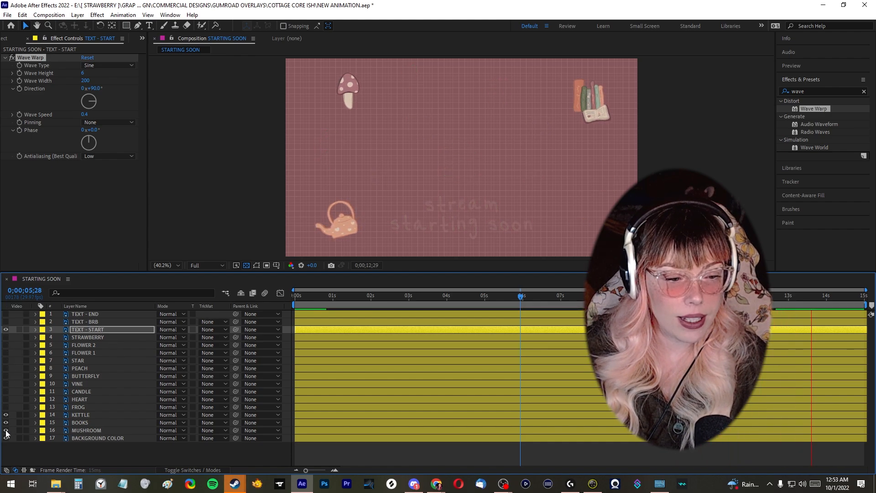
{"action": "left_click_drag", "start_coordinate": [6, 415], "coordinate": [5, 430]}
{"action": "left_click", "coordinate": [6, 408]}
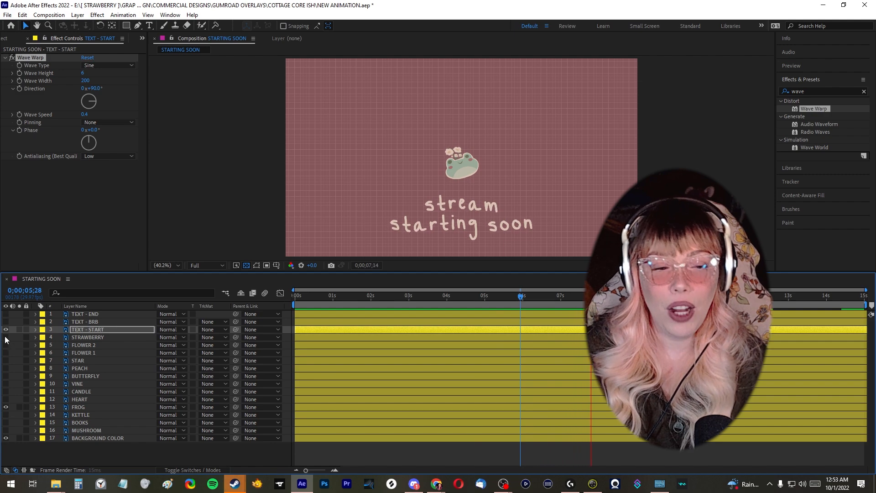
Step: Show the hidden decoration layers from STRAWBERRY to MUSHROOM again
{"action": "left_click_drag", "start_coordinate": [6, 337], "coordinate": [6, 431]}
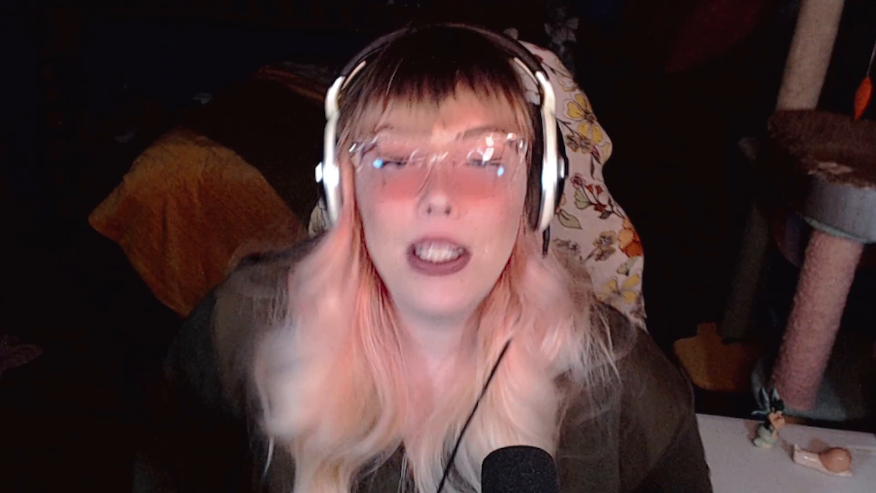